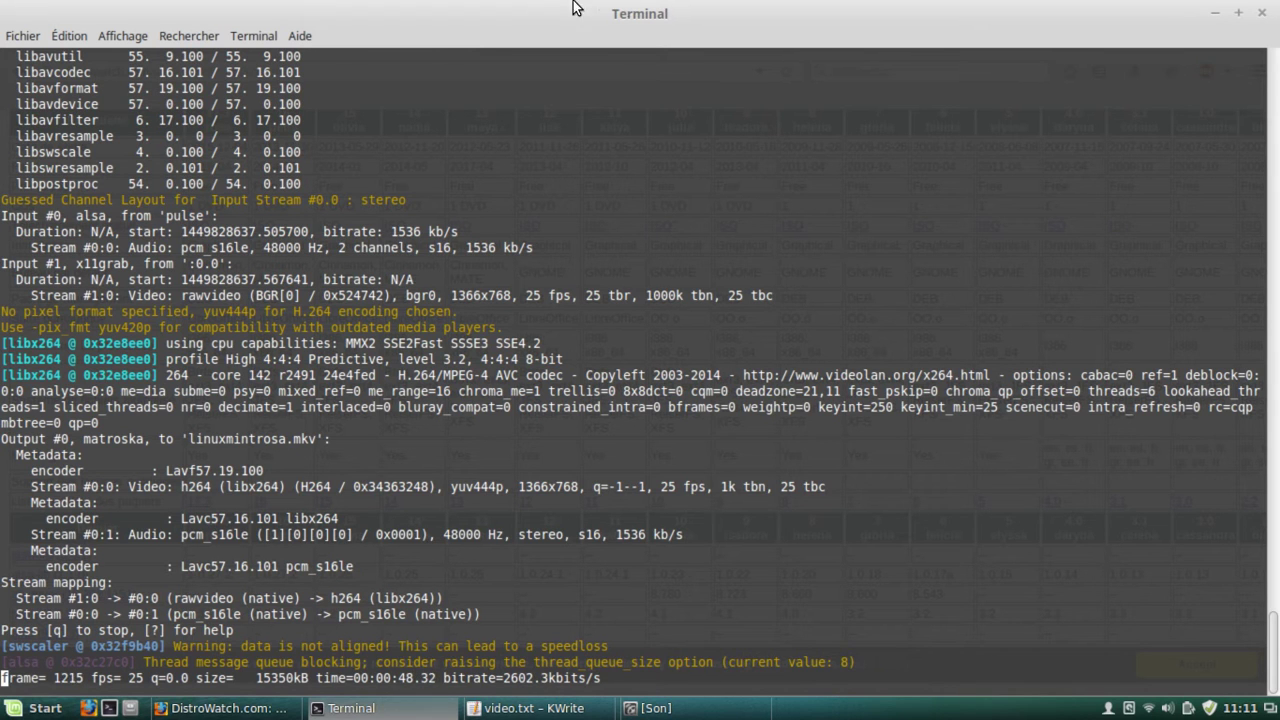
Step: Open a second terminal tab and run htop in it to monitor processes and memory
{"action": "left_click", "coordinate": [243, 37]}
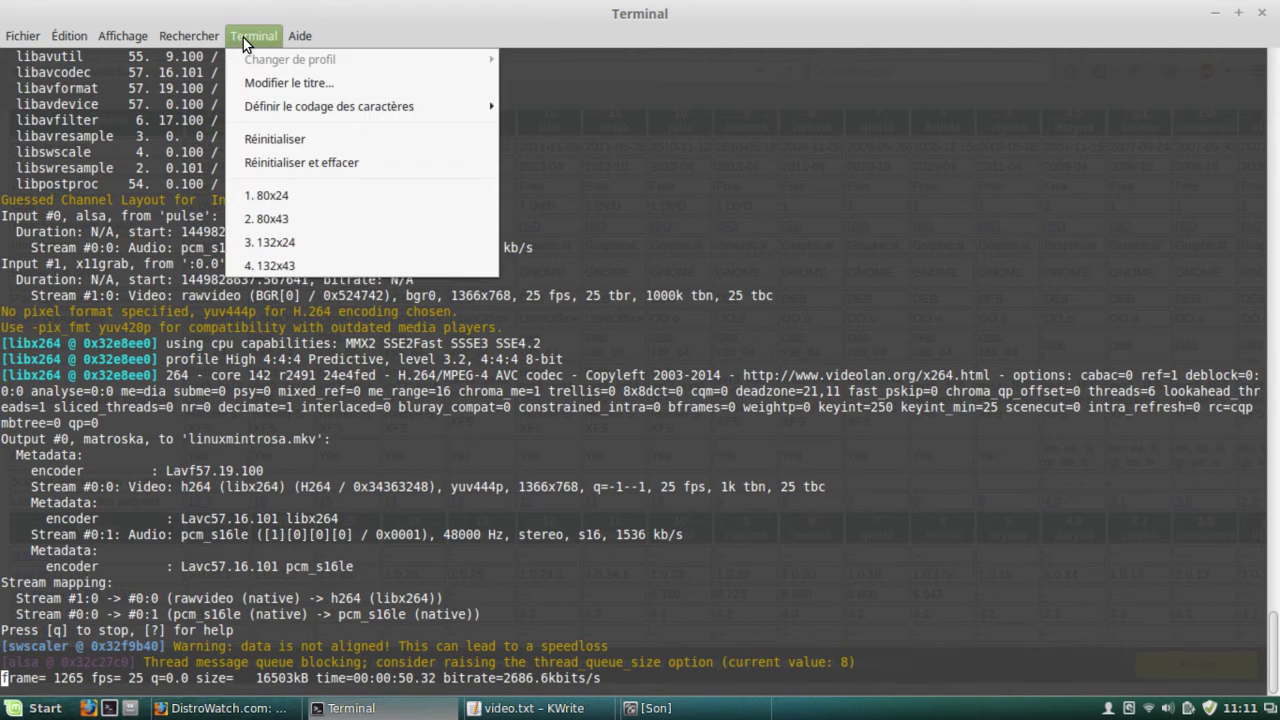
{"action": "mouse_move", "coordinate": [27, 41]}
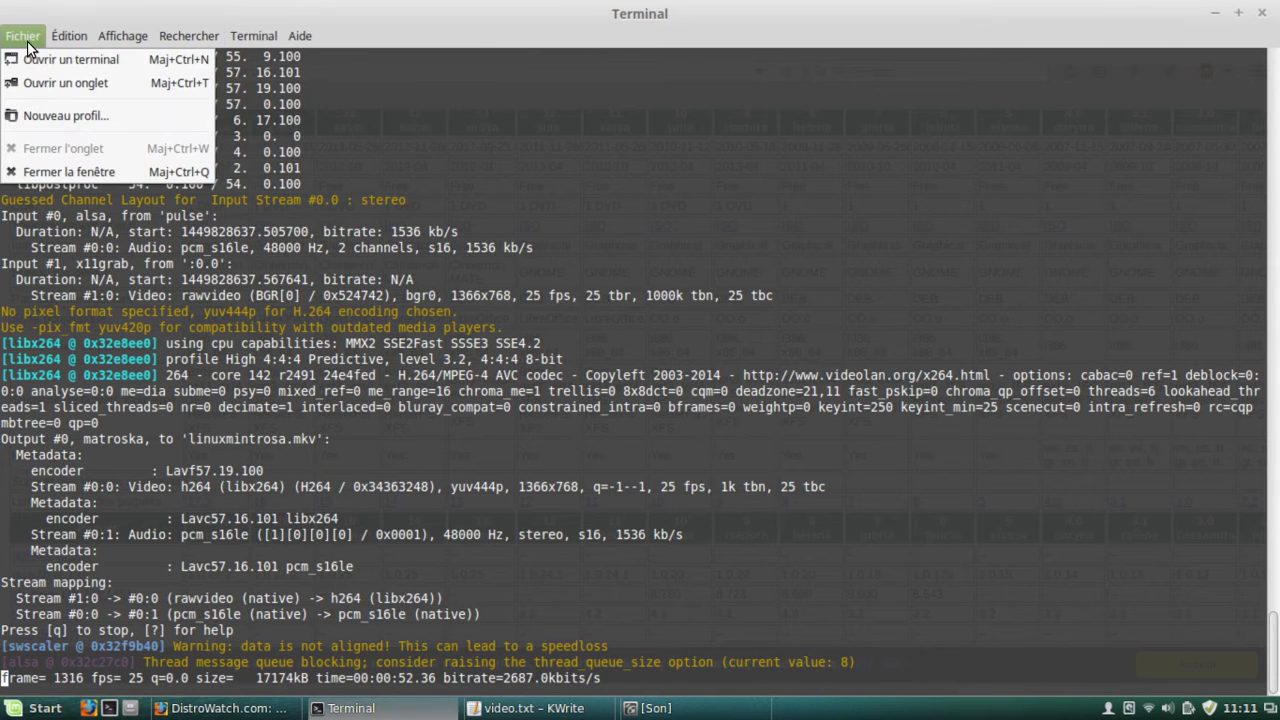
{"action": "left_click", "coordinate": [38, 80]}
{"action": "type", "text": "hto"}
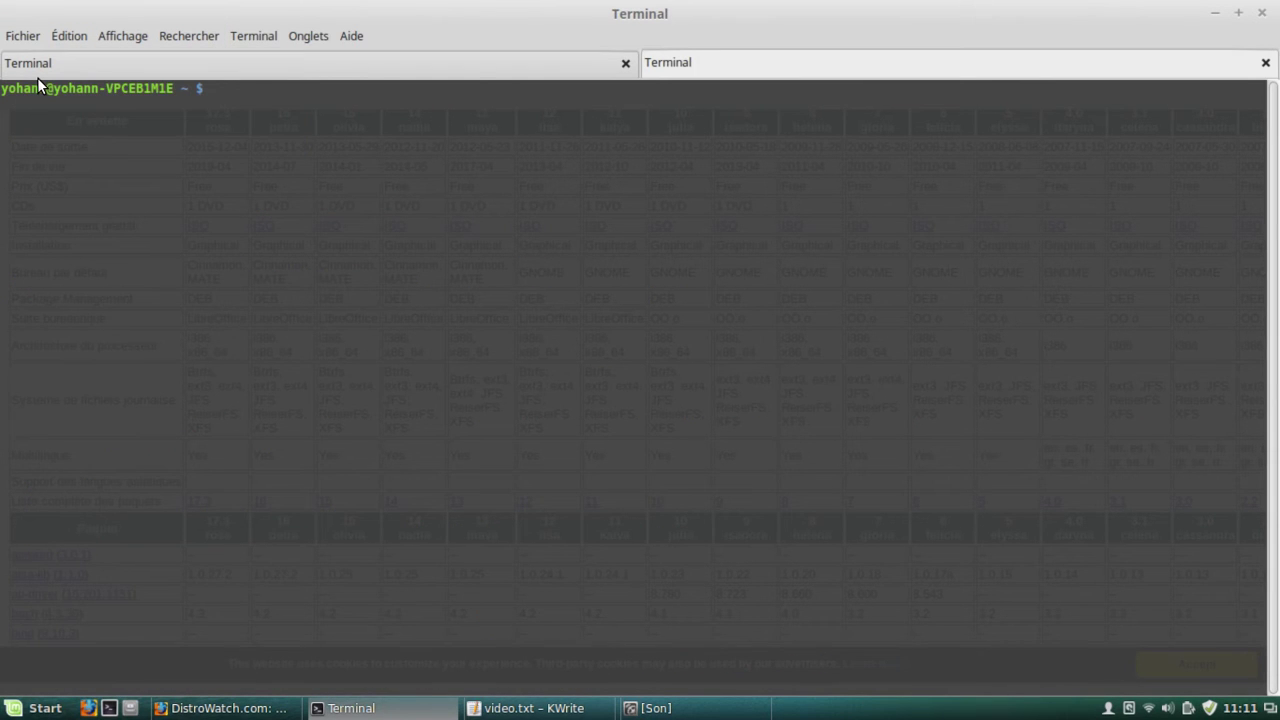
{"action": "type", "text": "p"}
{"action": "key", "text": "Return"}
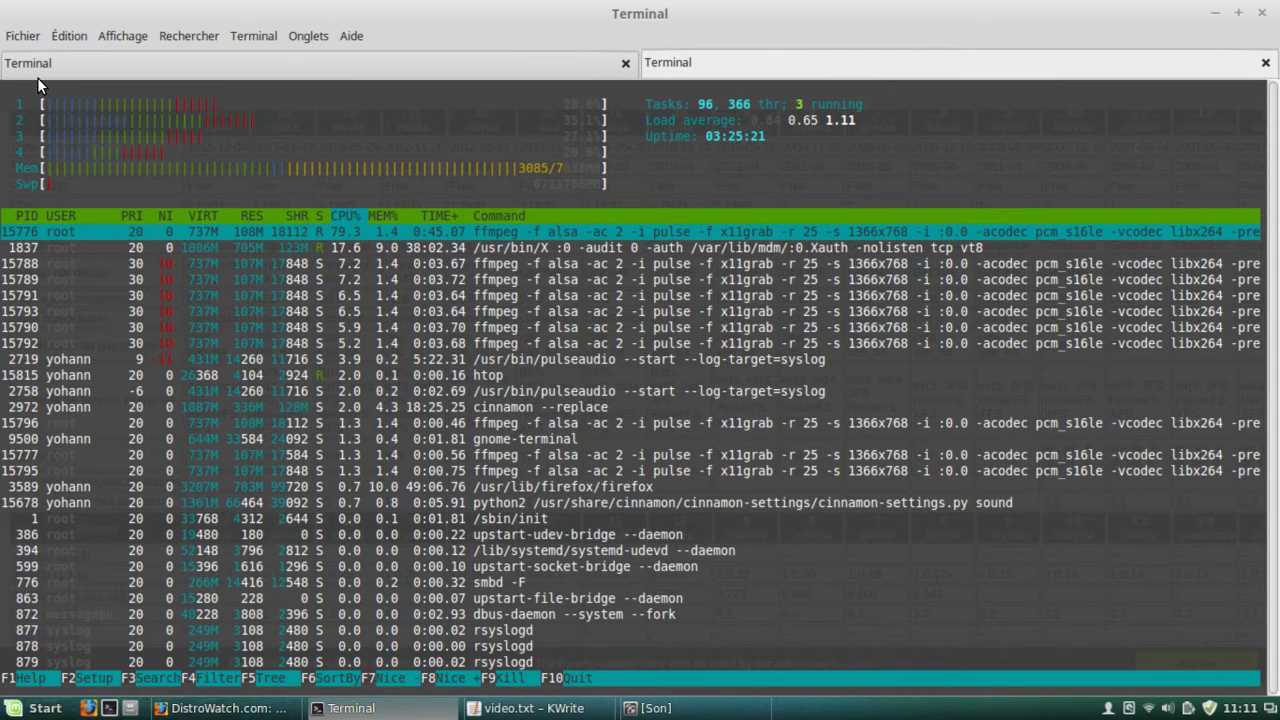
Step: Switch to Firefox and examine the Linux Mint release table on DistroWatch, including the default desktops and file systems of 17.3 rosa
{"action": "mouse_move", "coordinate": [220, 708]}
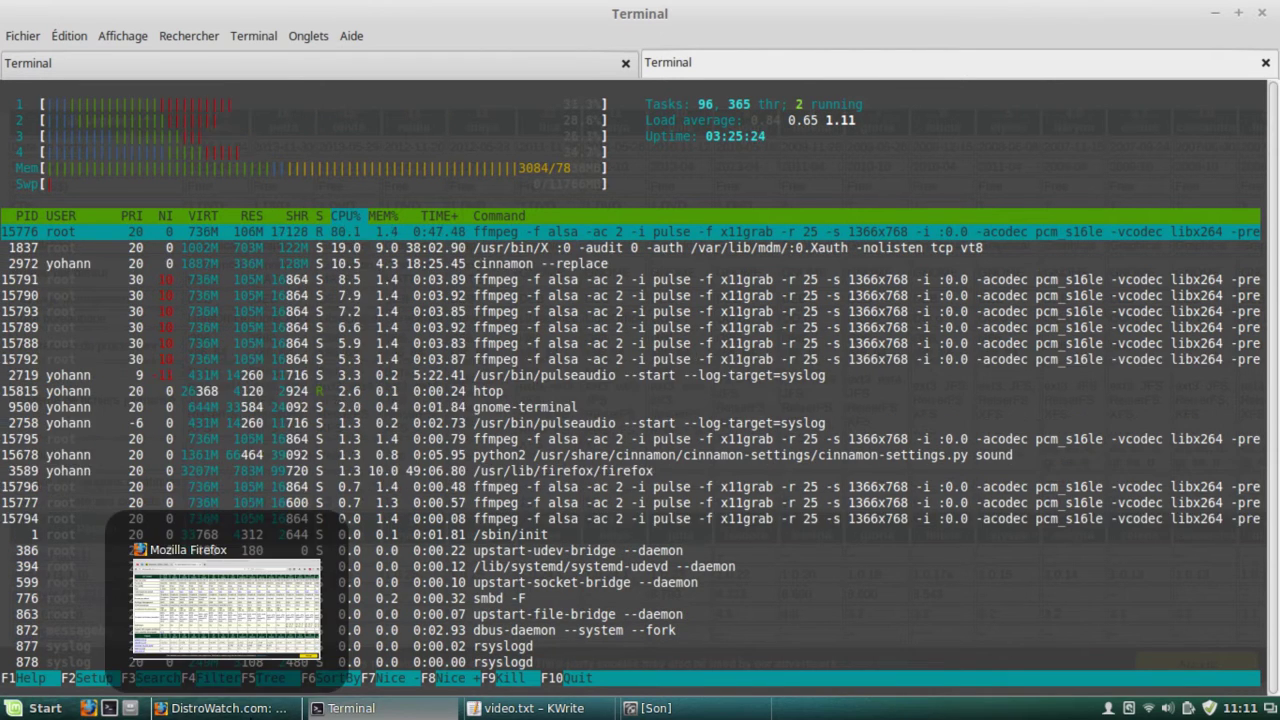
{"action": "left_click", "coordinate": [226, 605]}
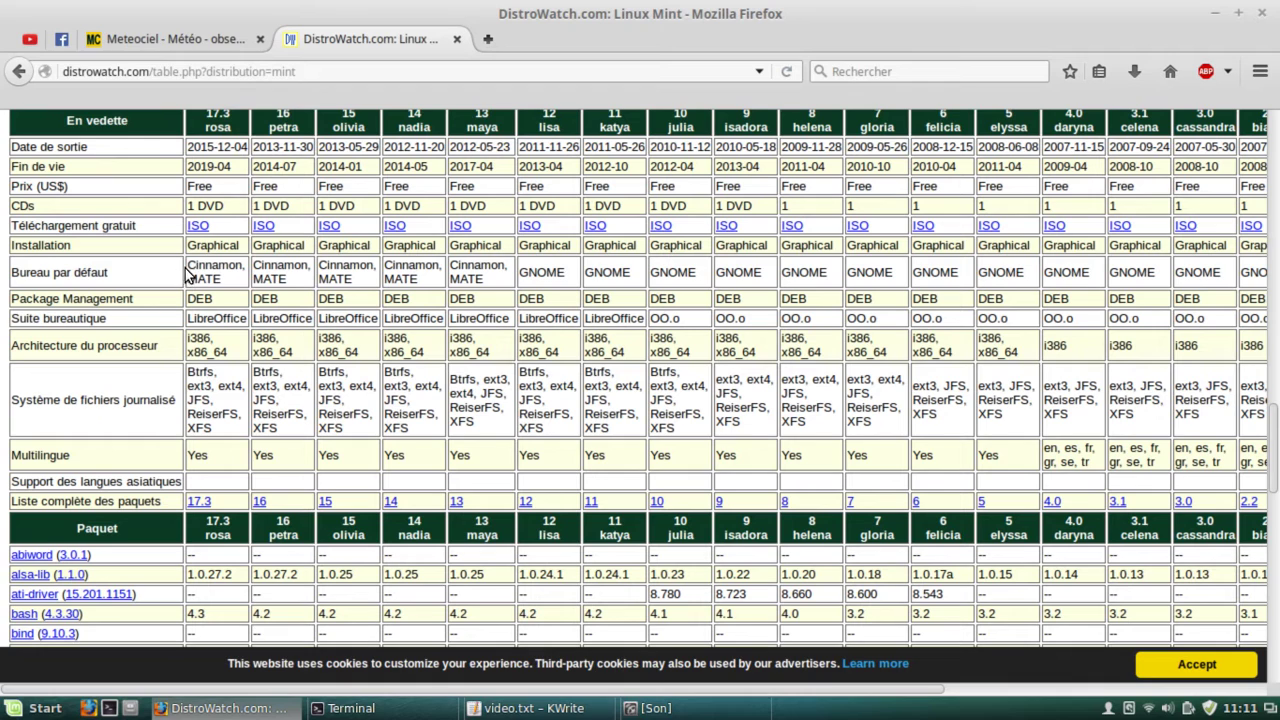
{"action": "left_click_drag", "start_coordinate": [187, 265], "coordinate": [244, 266]}
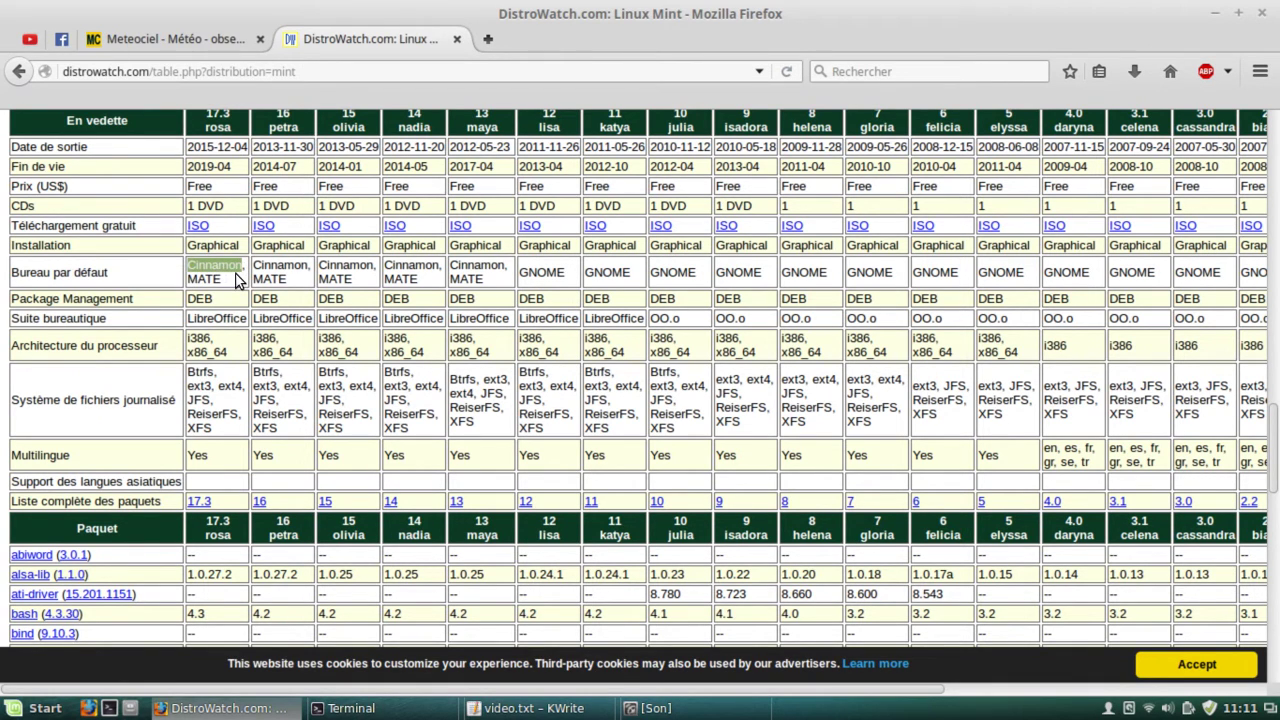
{"action": "left_click", "coordinate": [234, 284]}
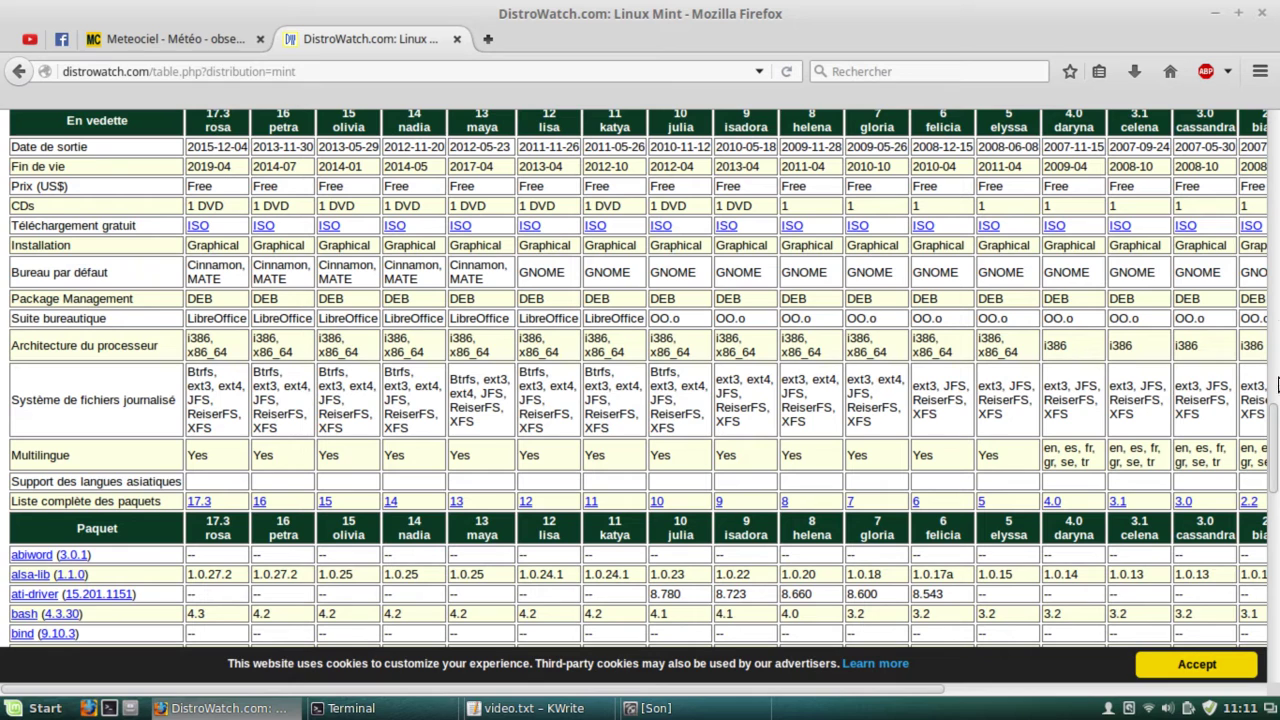
{"action": "left_click_drag", "start_coordinate": [1275, 425], "coordinate": [1275, 424]}
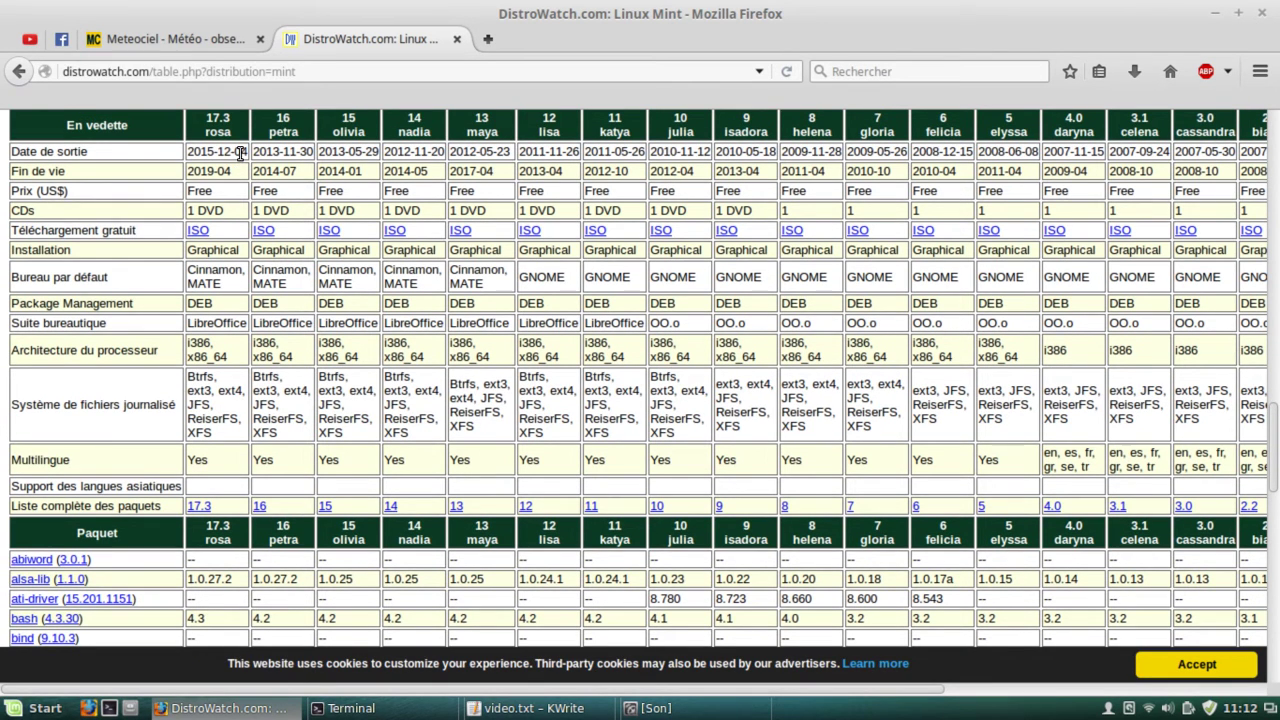
{"action": "scroll", "coordinate": [226, 352], "scroll_direction": "down", "scroll_amount": 1}
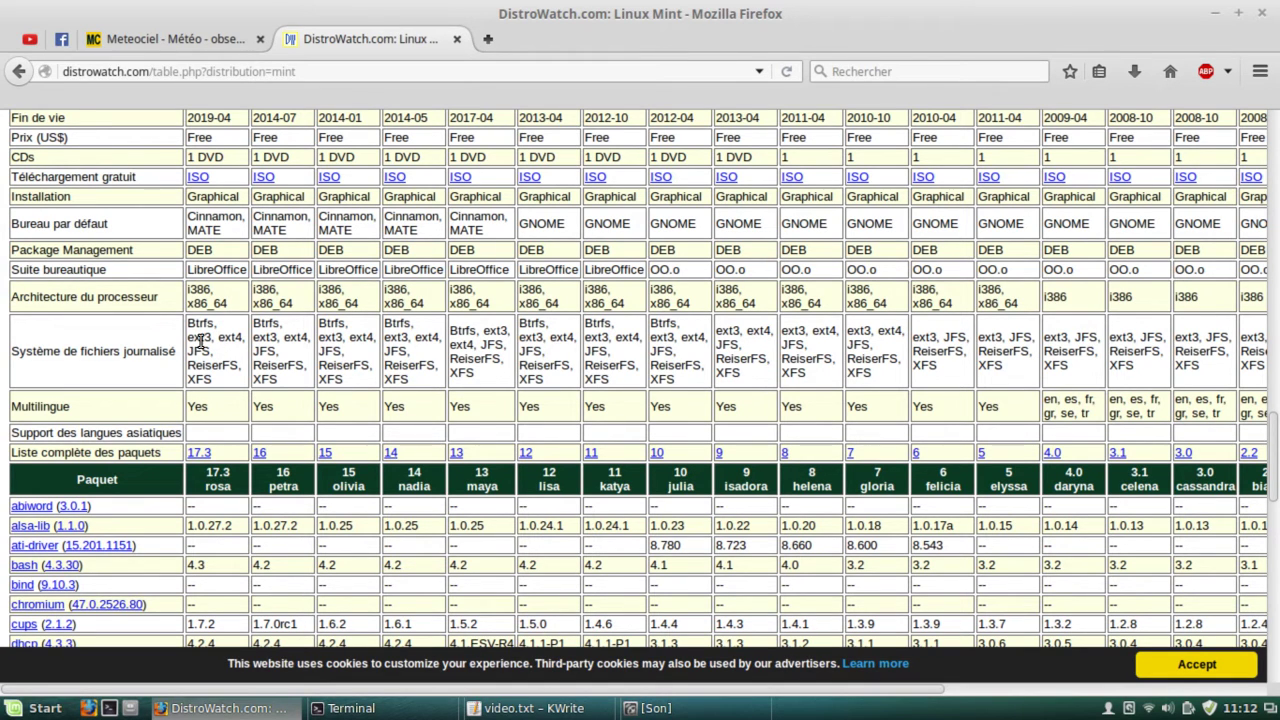
Step: Check the browser version in the About Firefox window and close that window
{"action": "left_click", "coordinate": [1260, 72]}
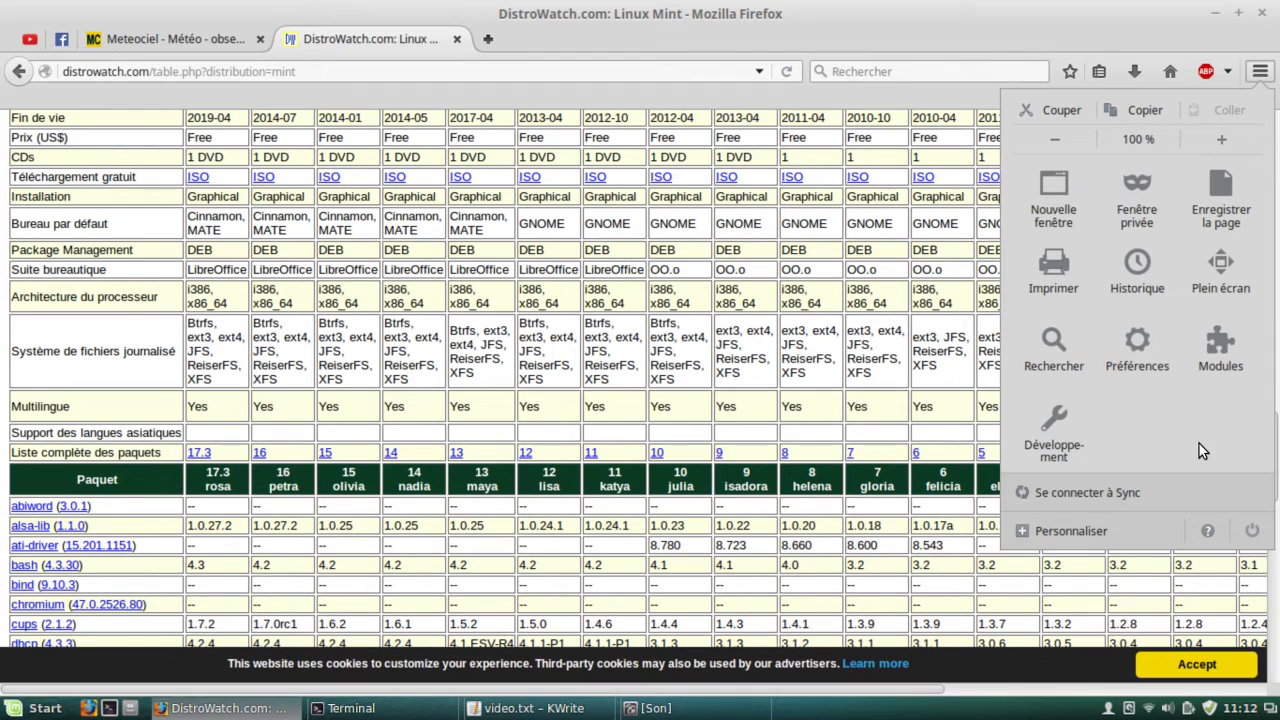
{"action": "left_click", "coordinate": [1206, 530]}
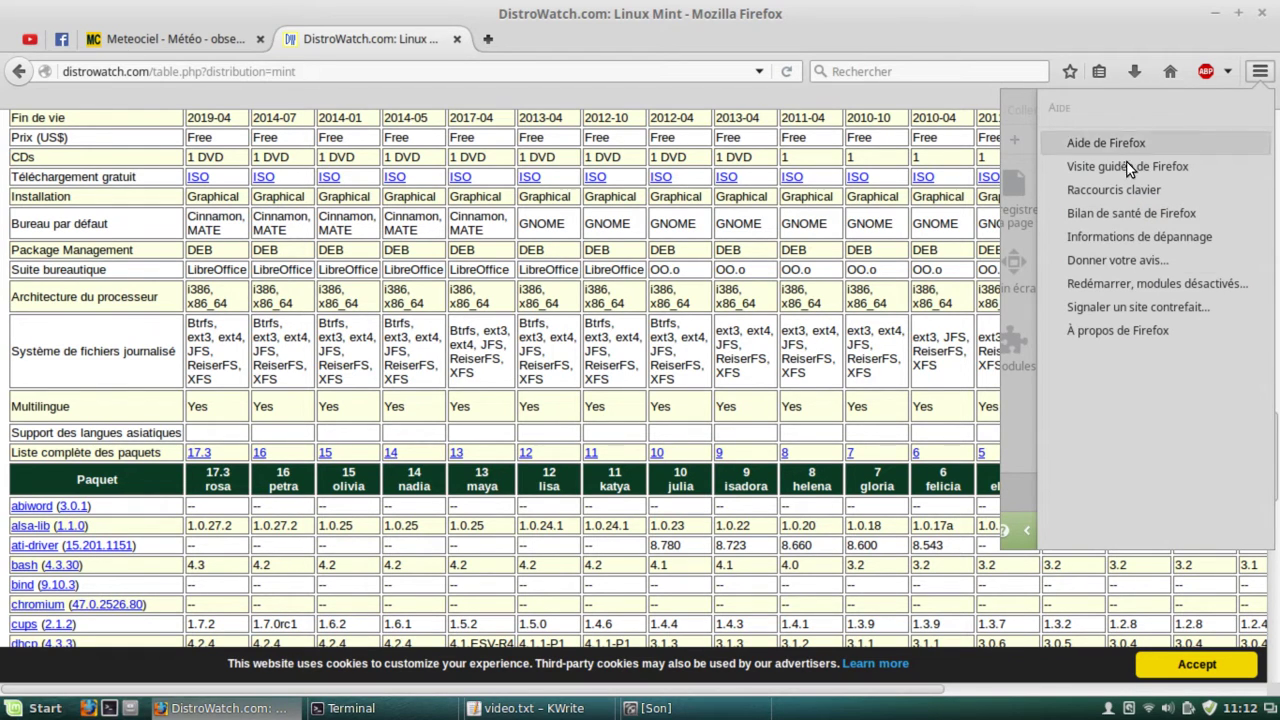
{"action": "left_click", "coordinate": [1126, 338]}
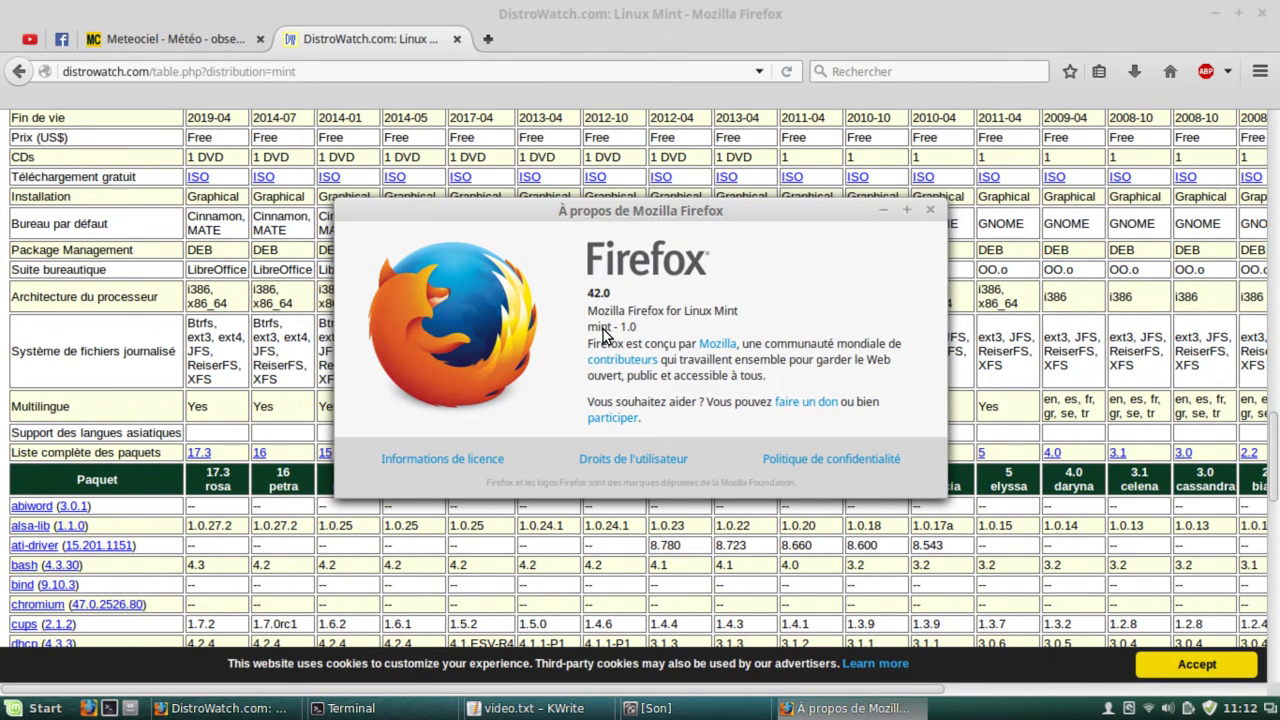
{"action": "left_click", "coordinate": [930, 210]}
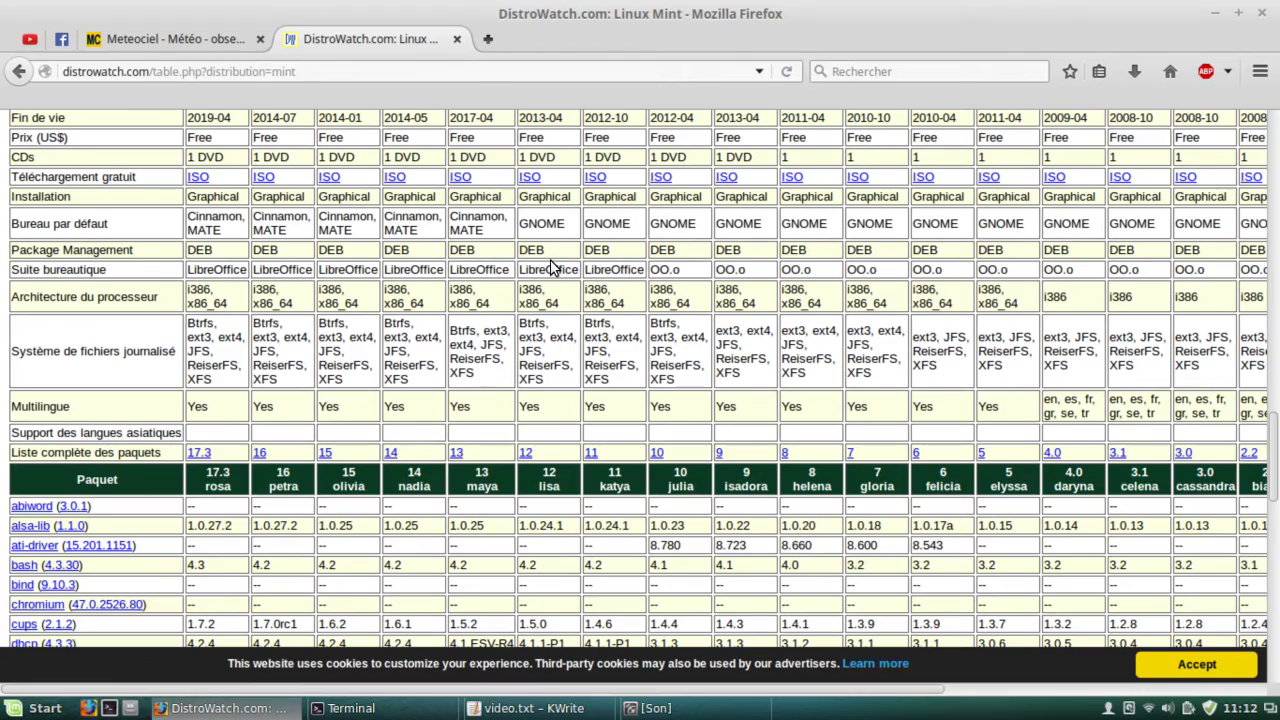
Step: Close Firefox together with all its open tabs
{"action": "left_click", "coordinate": [1262, 13]}
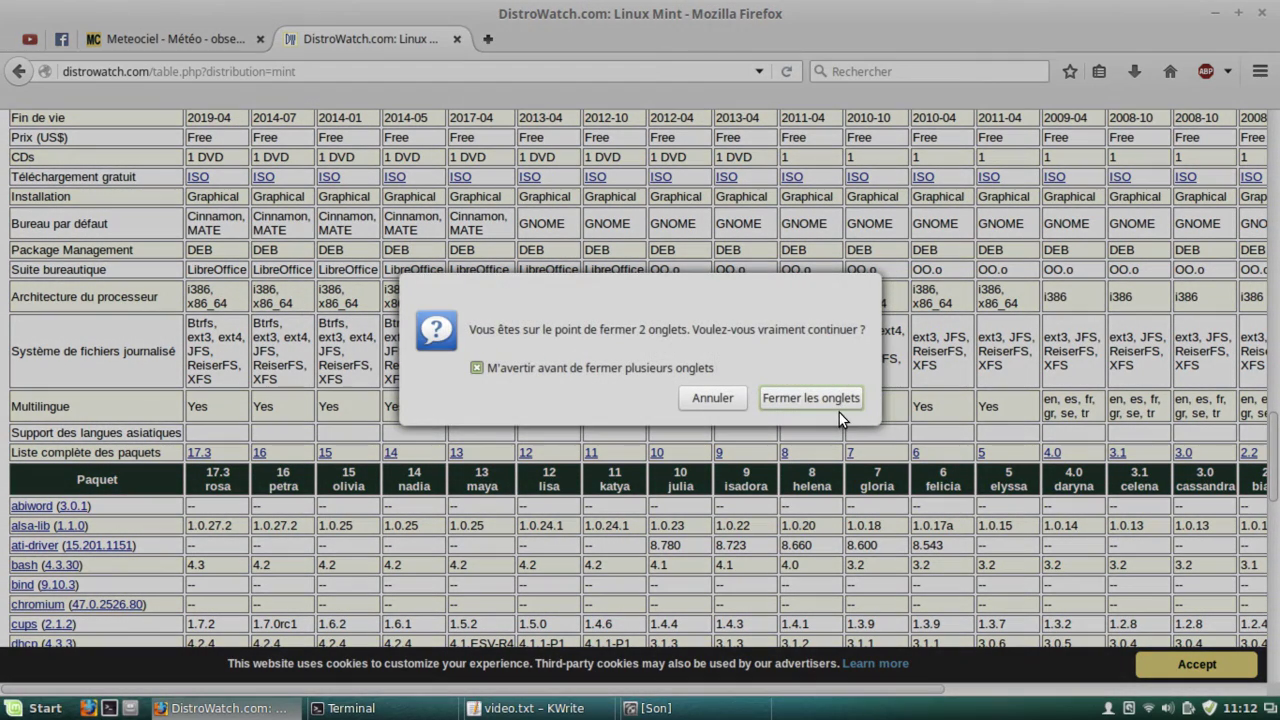
{"action": "left_click", "coordinate": [845, 402]}
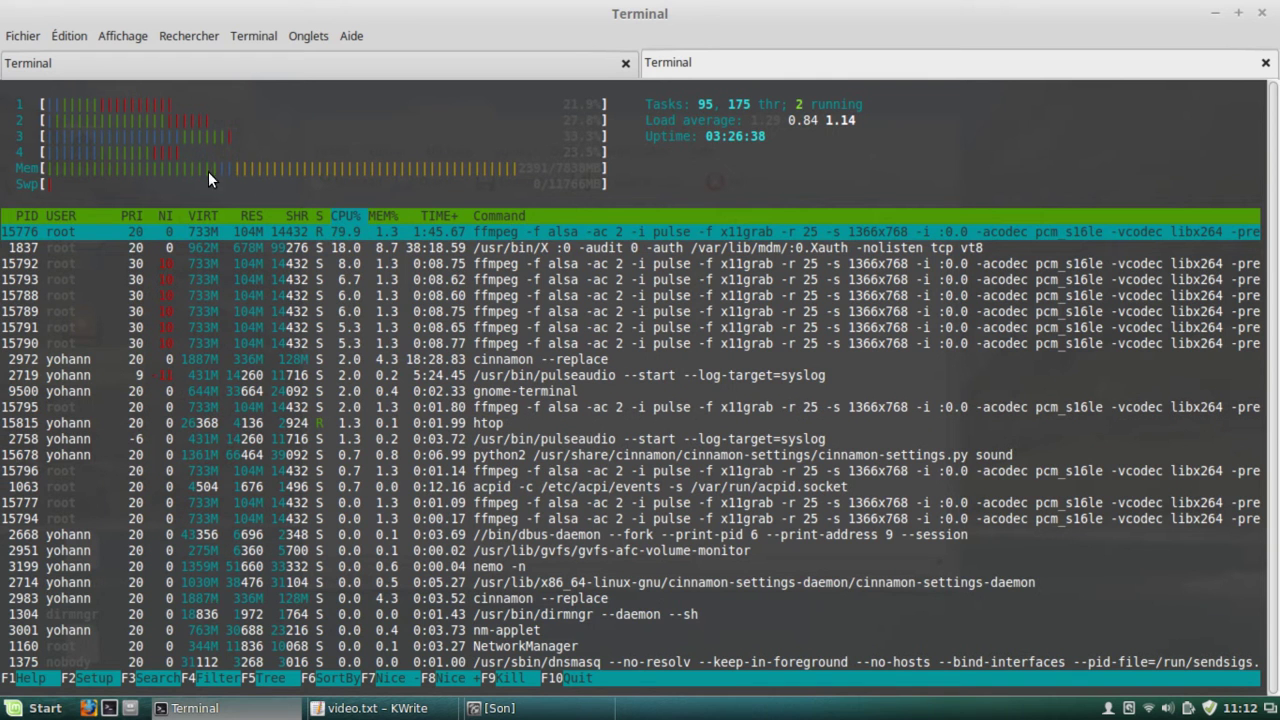
{"action": "left_click", "coordinate": [545, 714]}
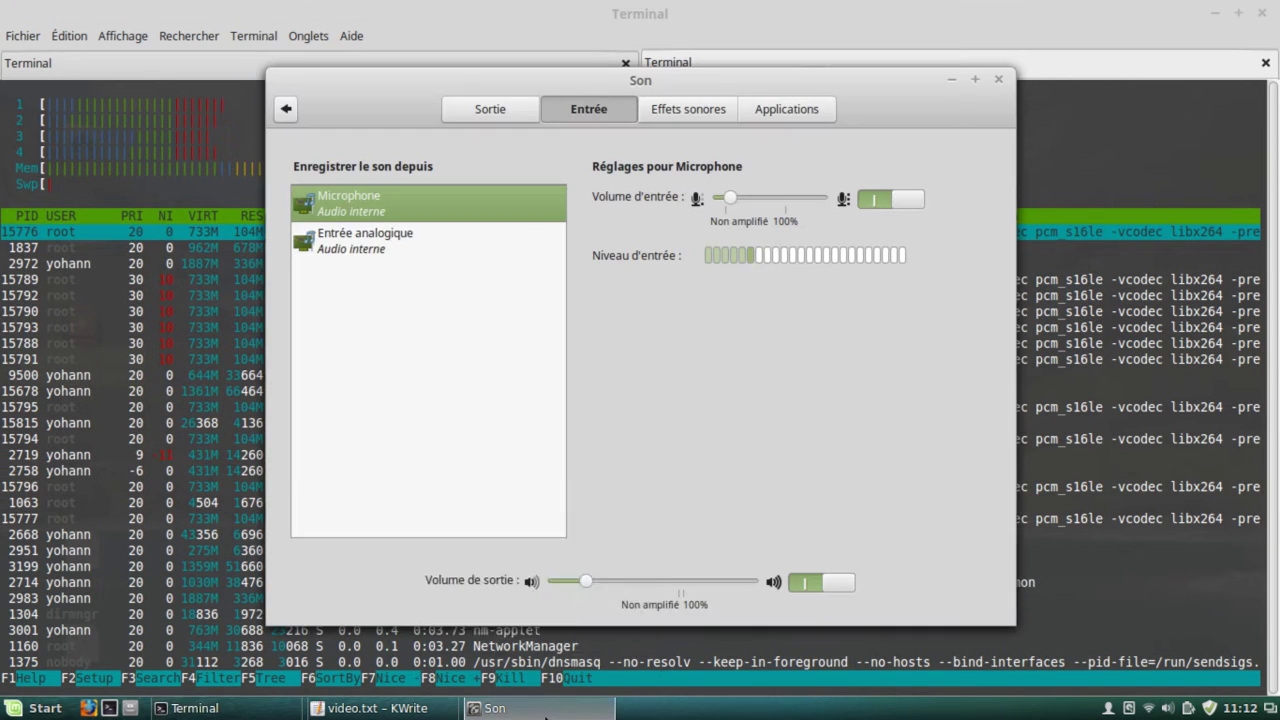
{"action": "left_click", "coordinate": [545, 714]}
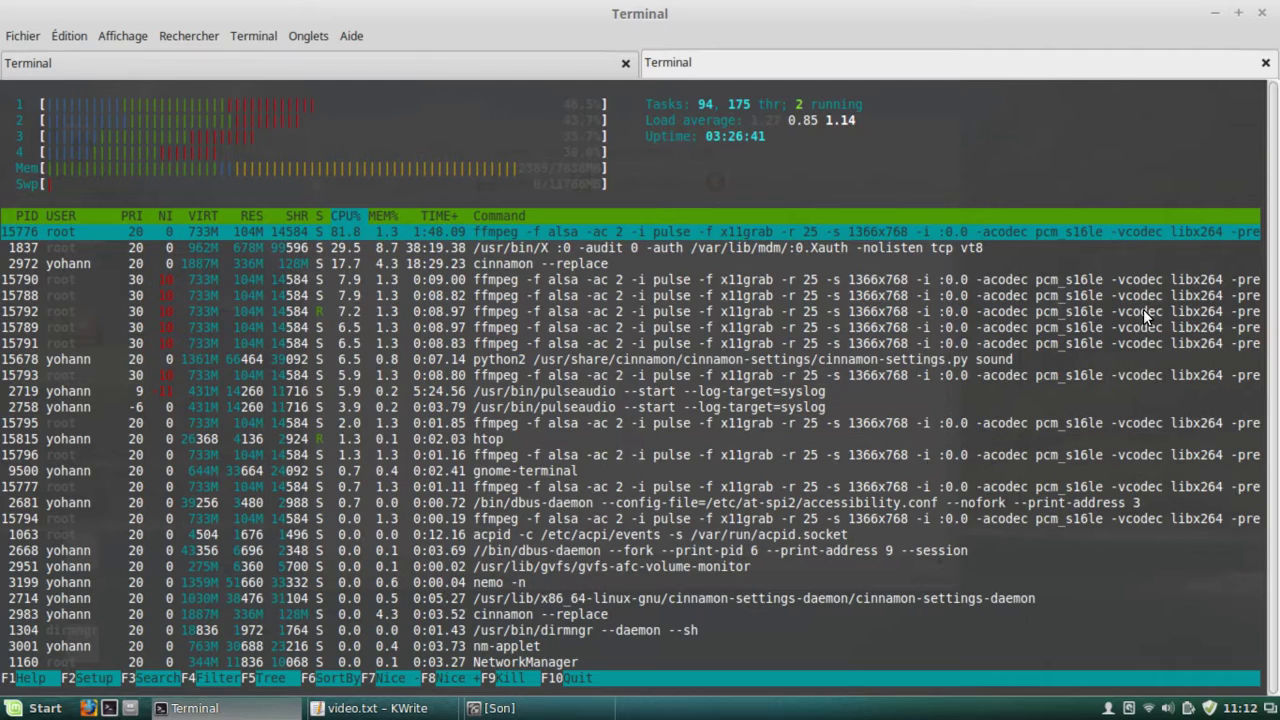
Step: Clear the desktop by minimizing the terminal and closing the video.txt editor window
{"action": "left_click", "coordinate": [1216, 14]}
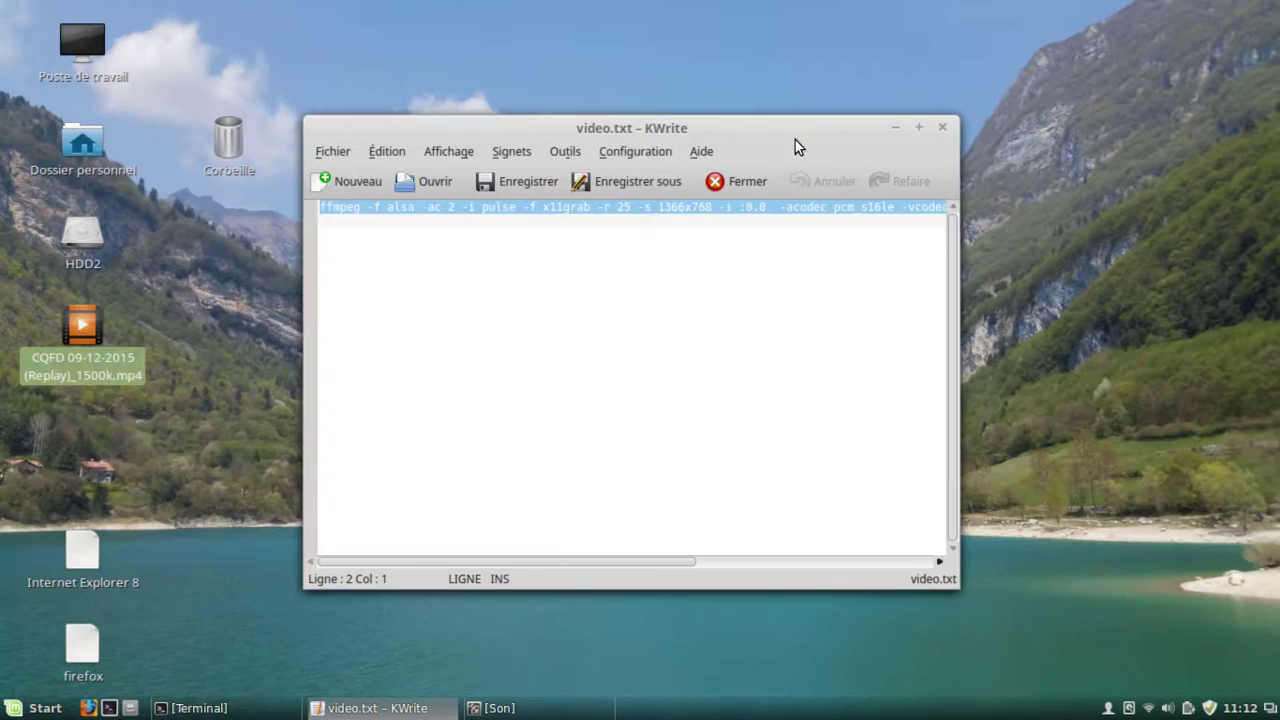
{"action": "left_click", "coordinate": [942, 127]}
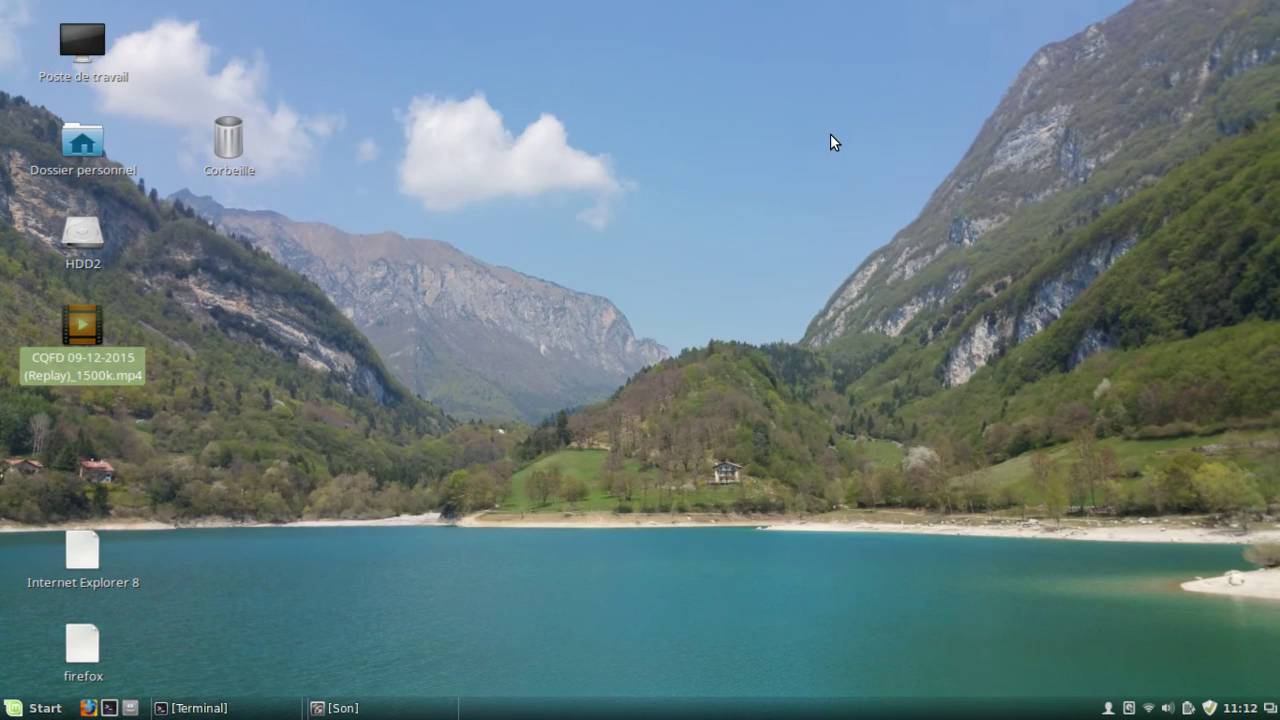
{"action": "left_click", "coordinate": [830, 135]}
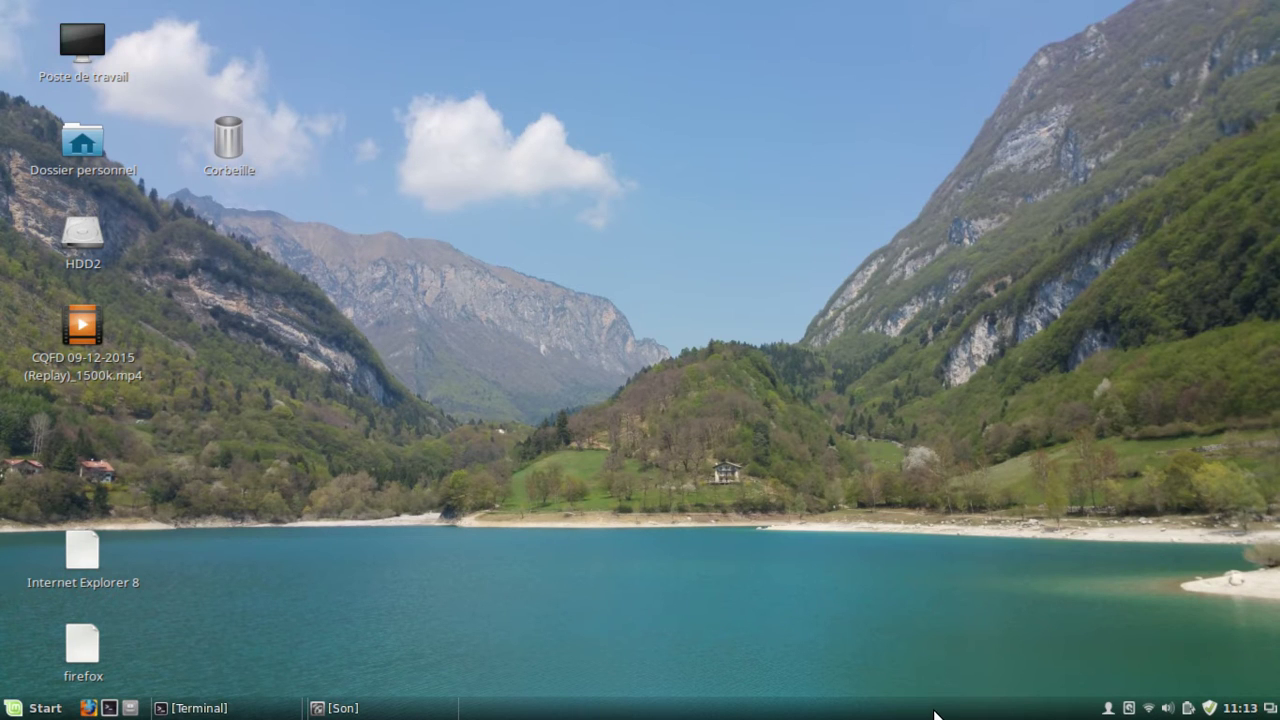
Step: Look at the session options in the user menu, and bring up the sound settings window
{"action": "left_click", "coordinate": [1108, 708]}
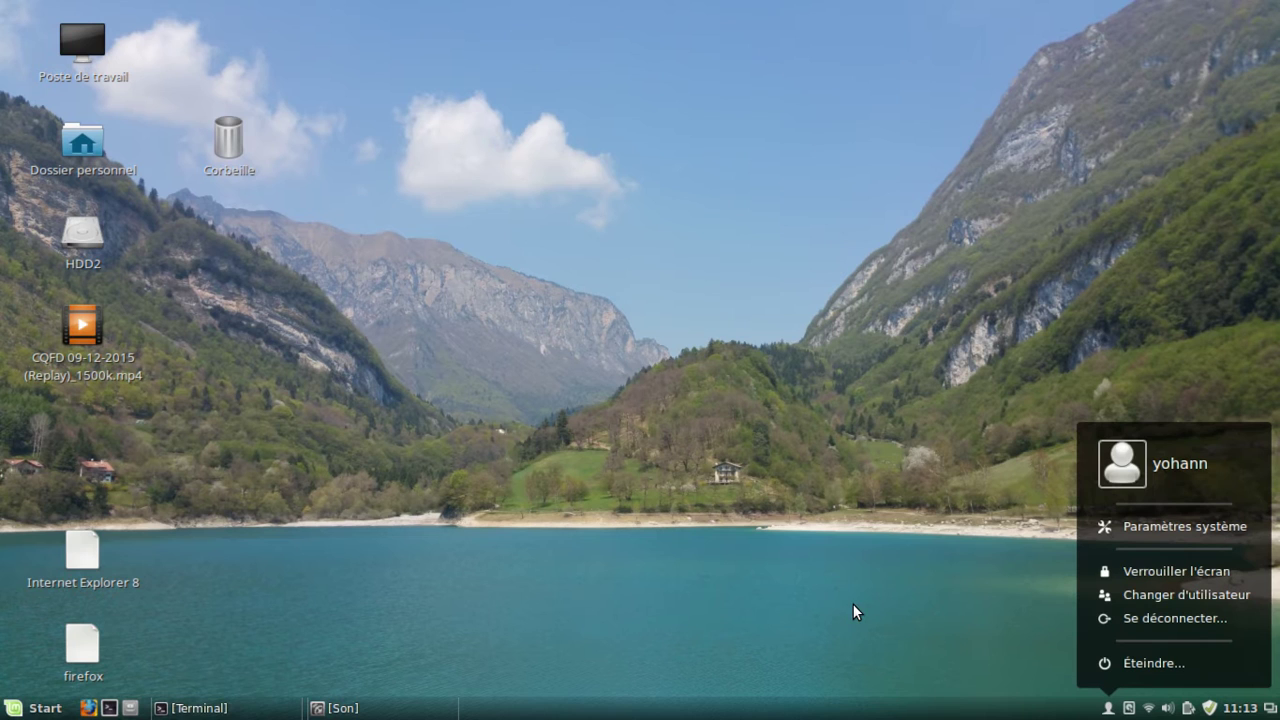
{"action": "left_click", "coordinate": [871, 555]}
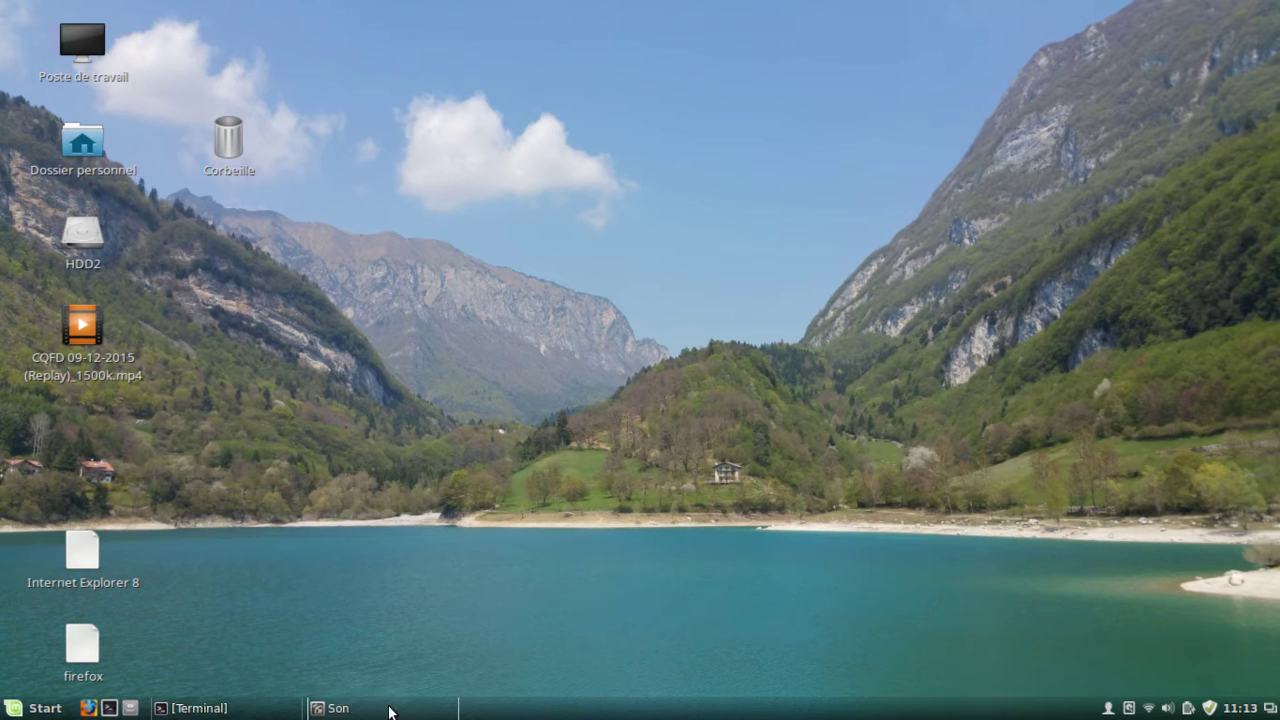
{"action": "left_click", "coordinate": [335, 708]}
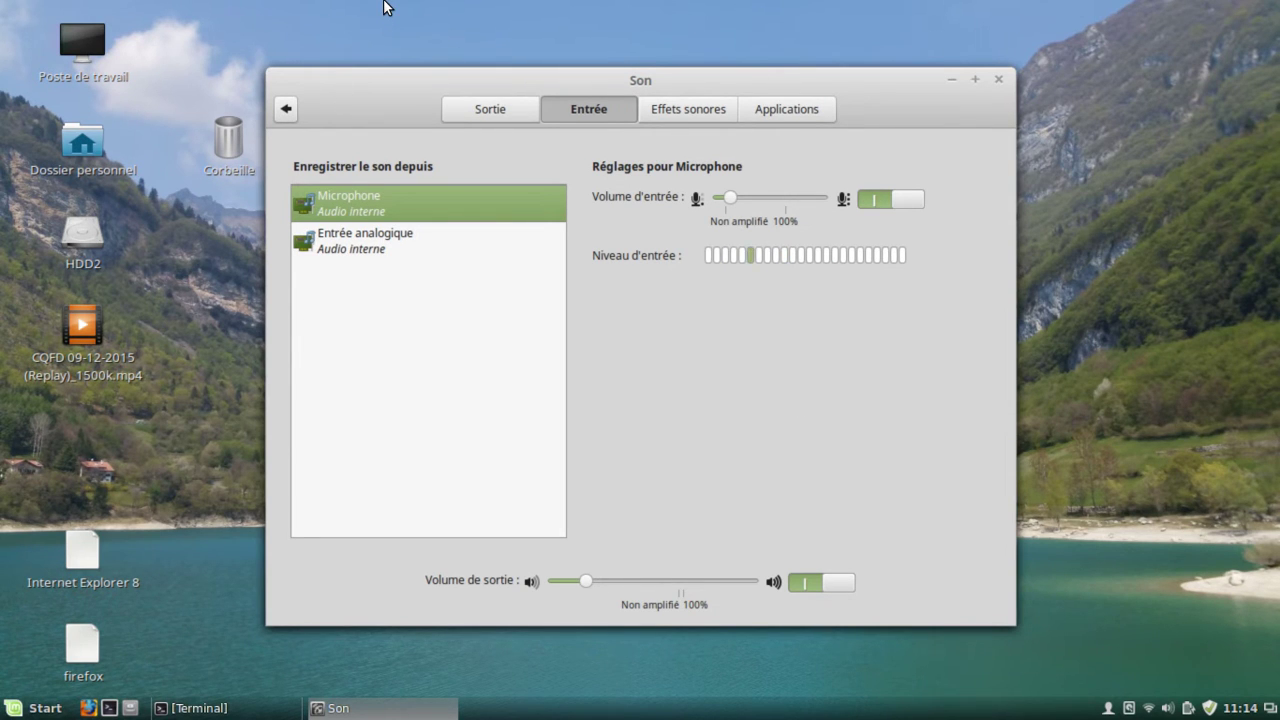
Step: Open the desklet manager from the desktop's options
{"action": "right_click", "coordinate": [202, 243]}
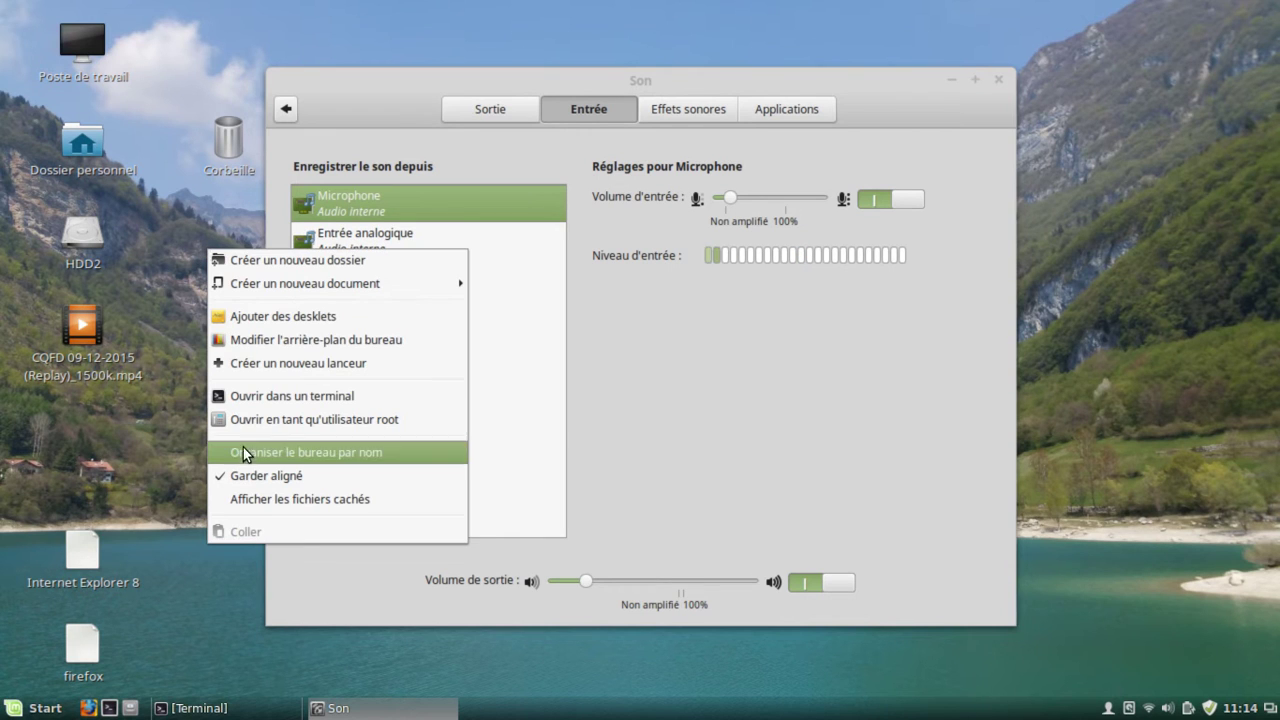
{"action": "left_click", "coordinate": [225, 581]}
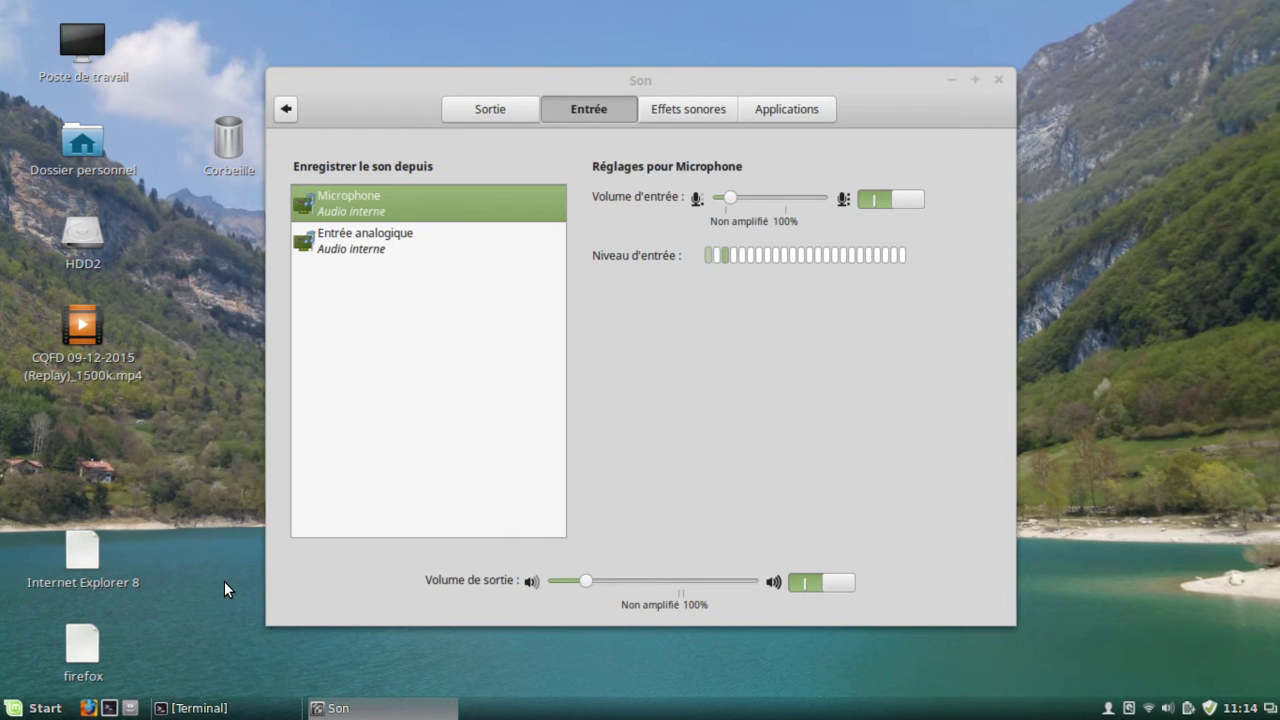
{"action": "right_click", "coordinate": [185, 402]}
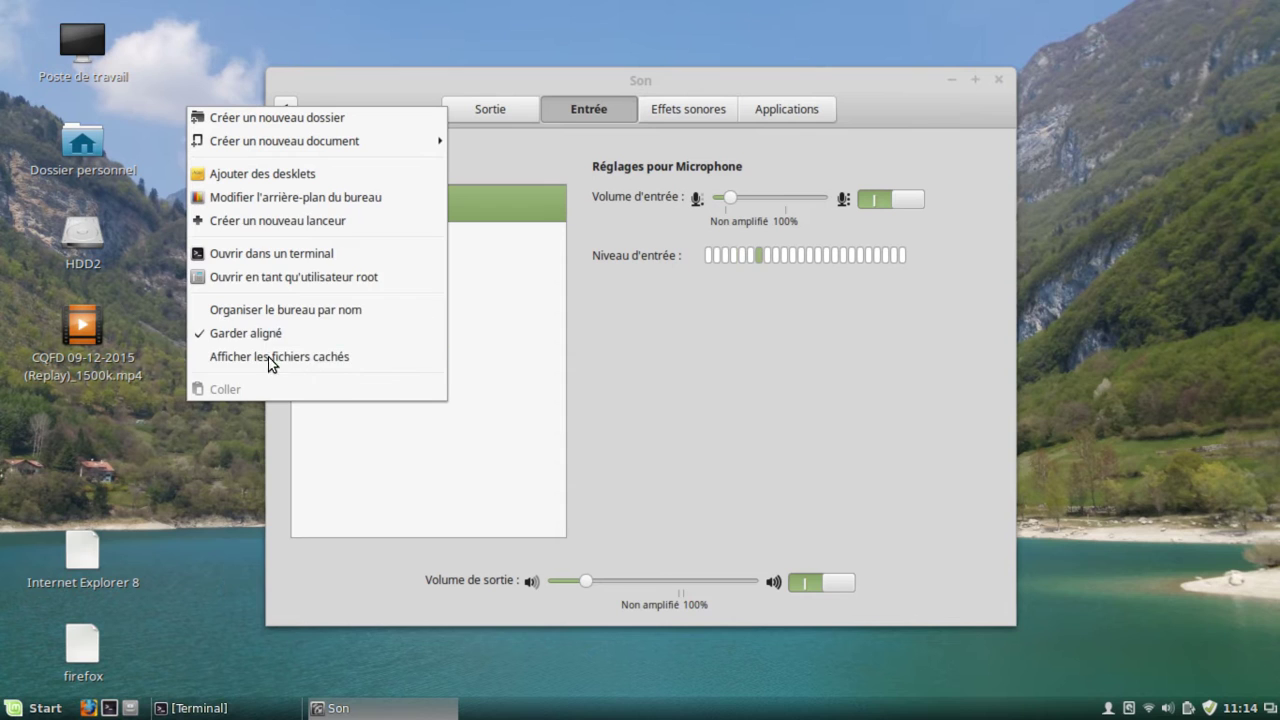
{"action": "left_click", "coordinate": [319, 181]}
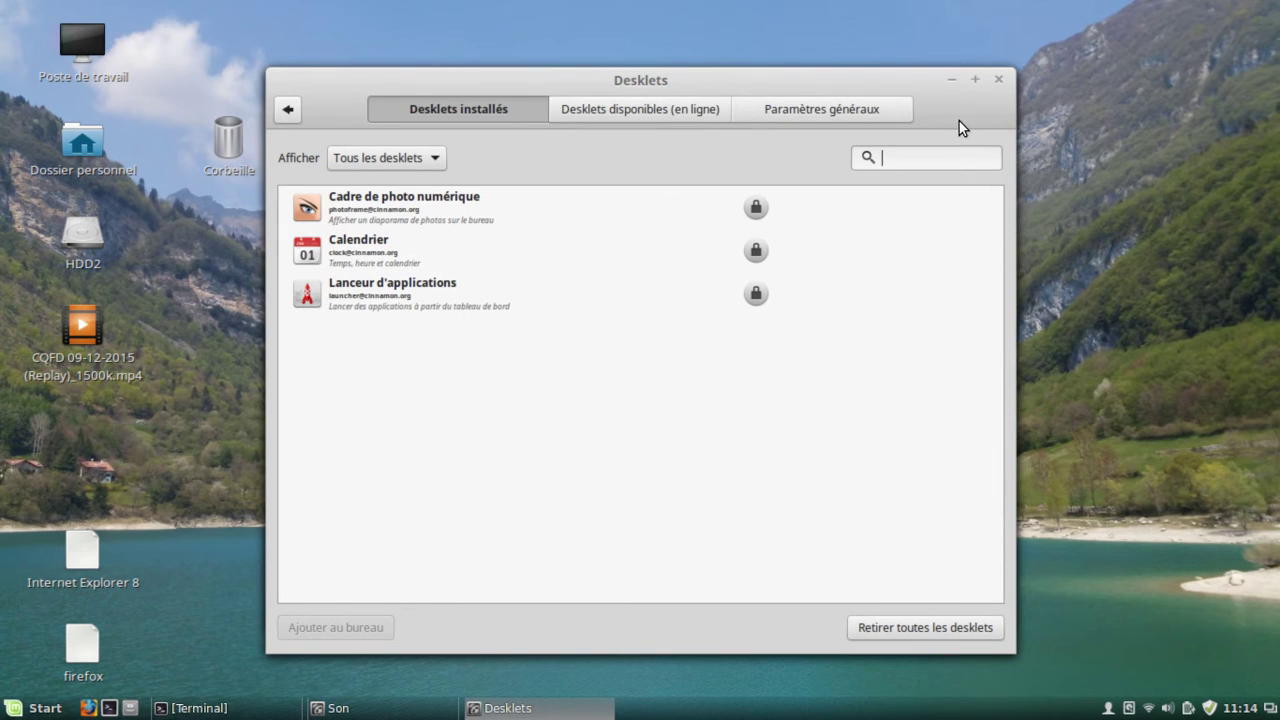
Step: Install Weather Desklet from the desklets available online
{"action": "left_click", "coordinate": [605, 111]}
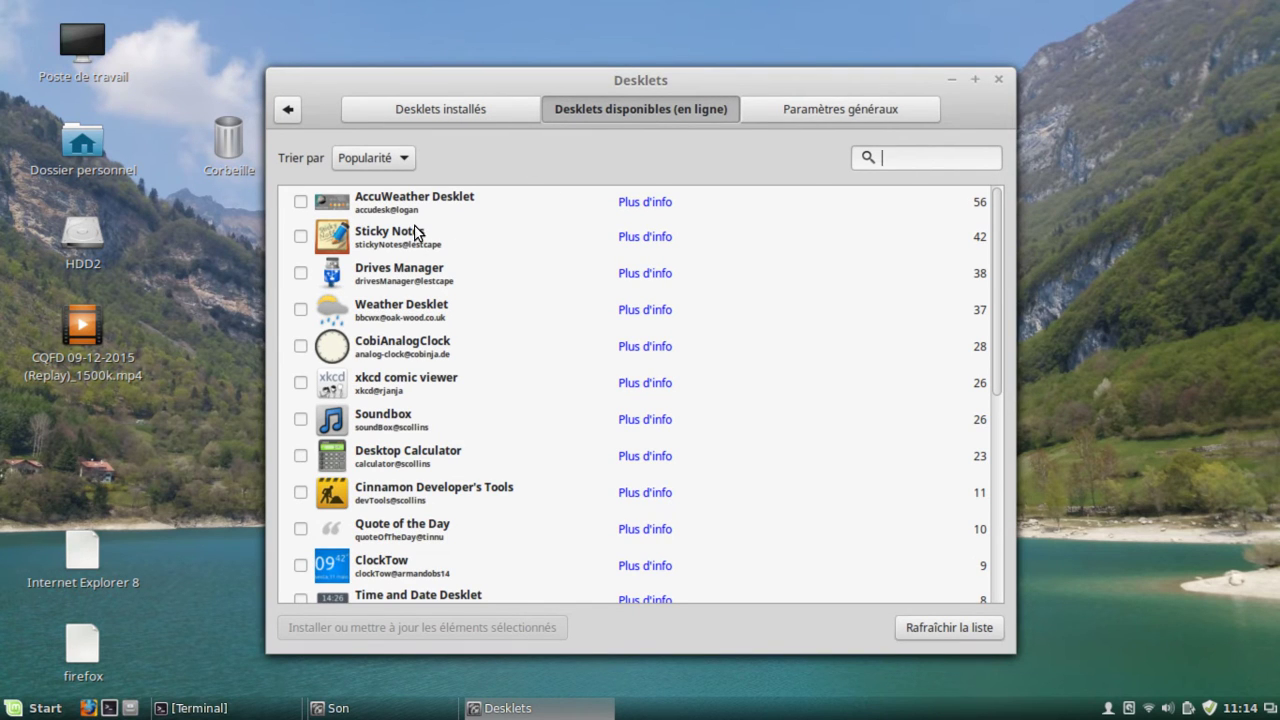
{"action": "left_click", "coordinate": [406, 286]}
{"action": "left_click", "coordinate": [406, 325]}
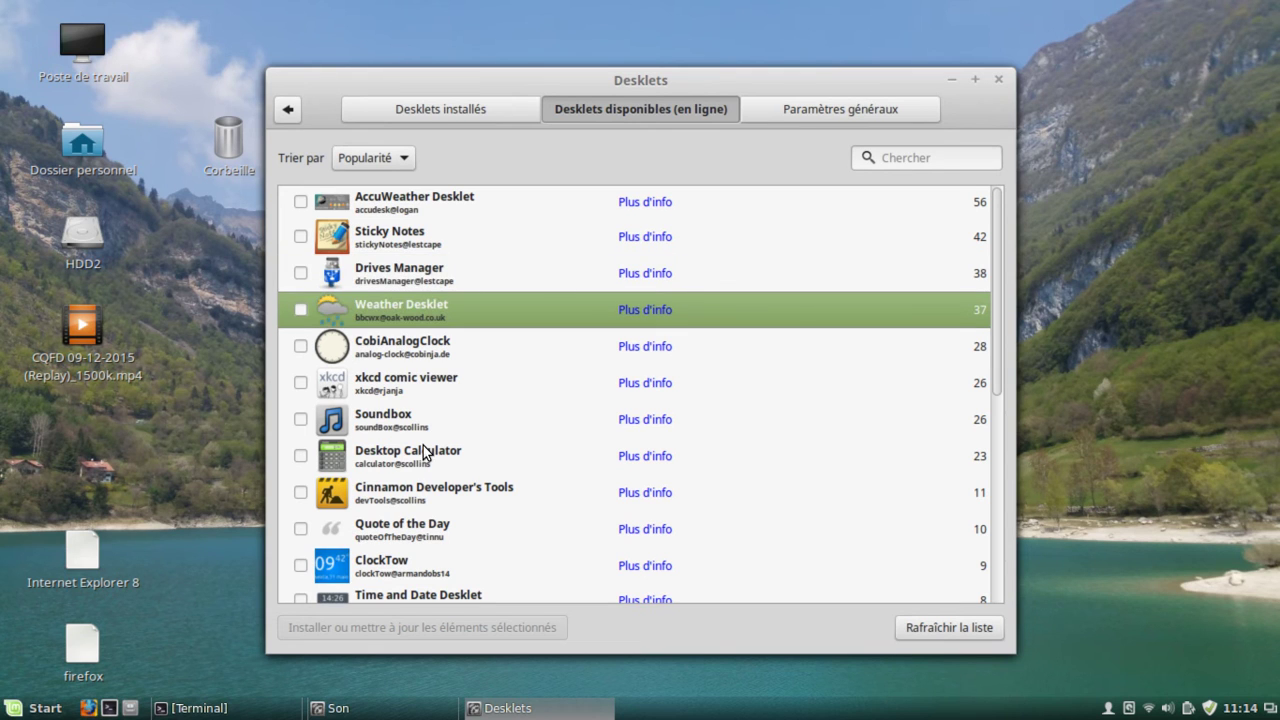
{"action": "left_click", "coordinate": [298, 311]}
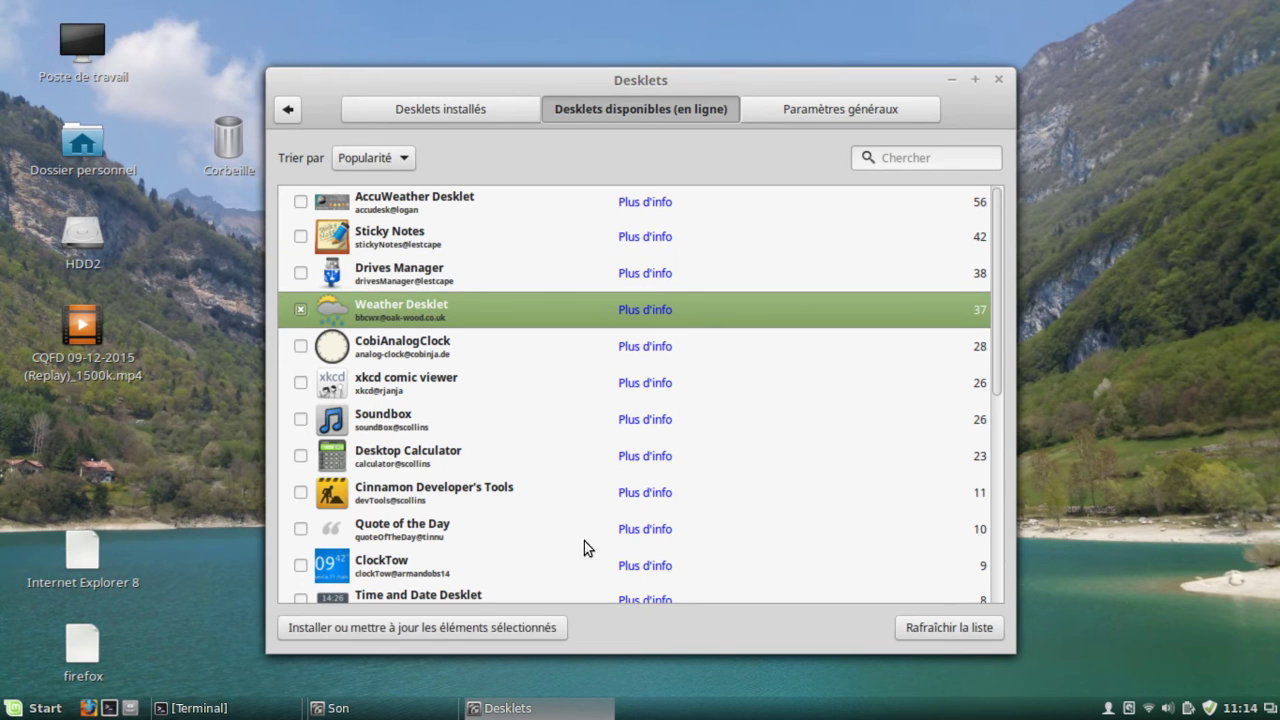
{"action": "left_click", "coordinate": [547, 639]}
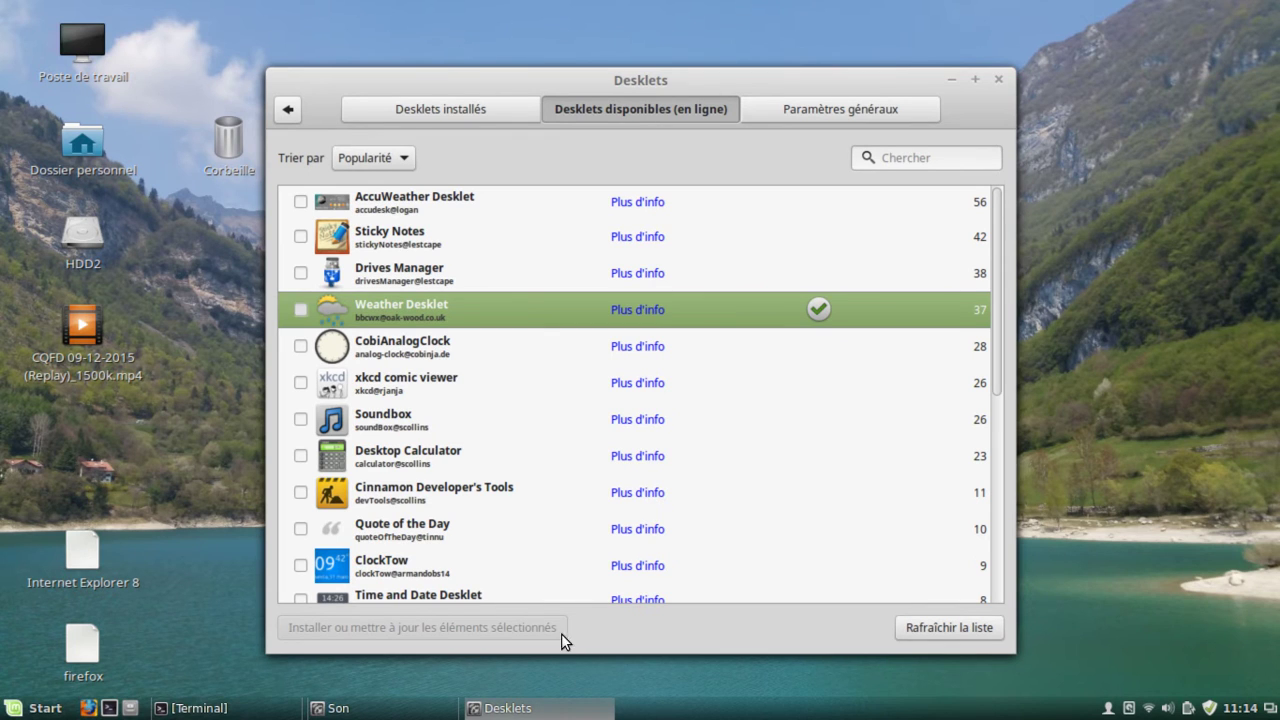
Step: Add the installed Weather Desklet to the desktop
{"action": "left_click", "coordinate": [410, 106]}
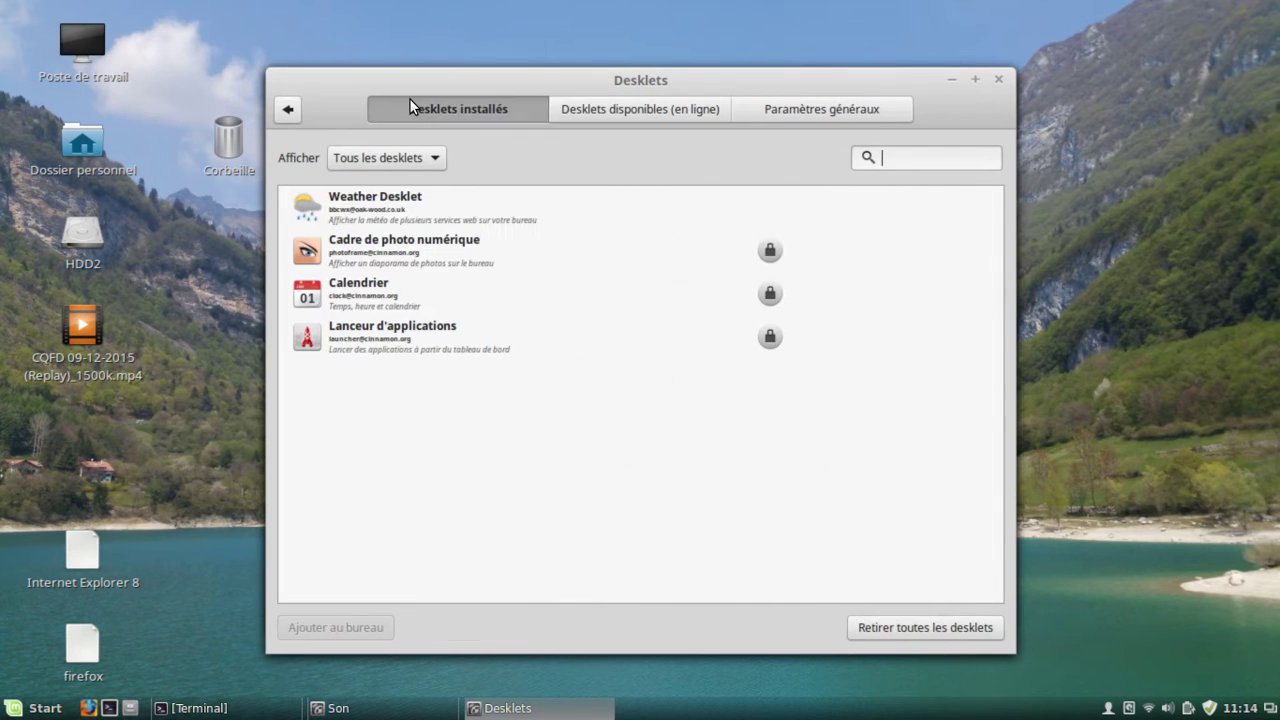
{"action": "left_click", "coordinate": [422, 202]}
{"action": "right_click", "coordinate": [761, 198]}
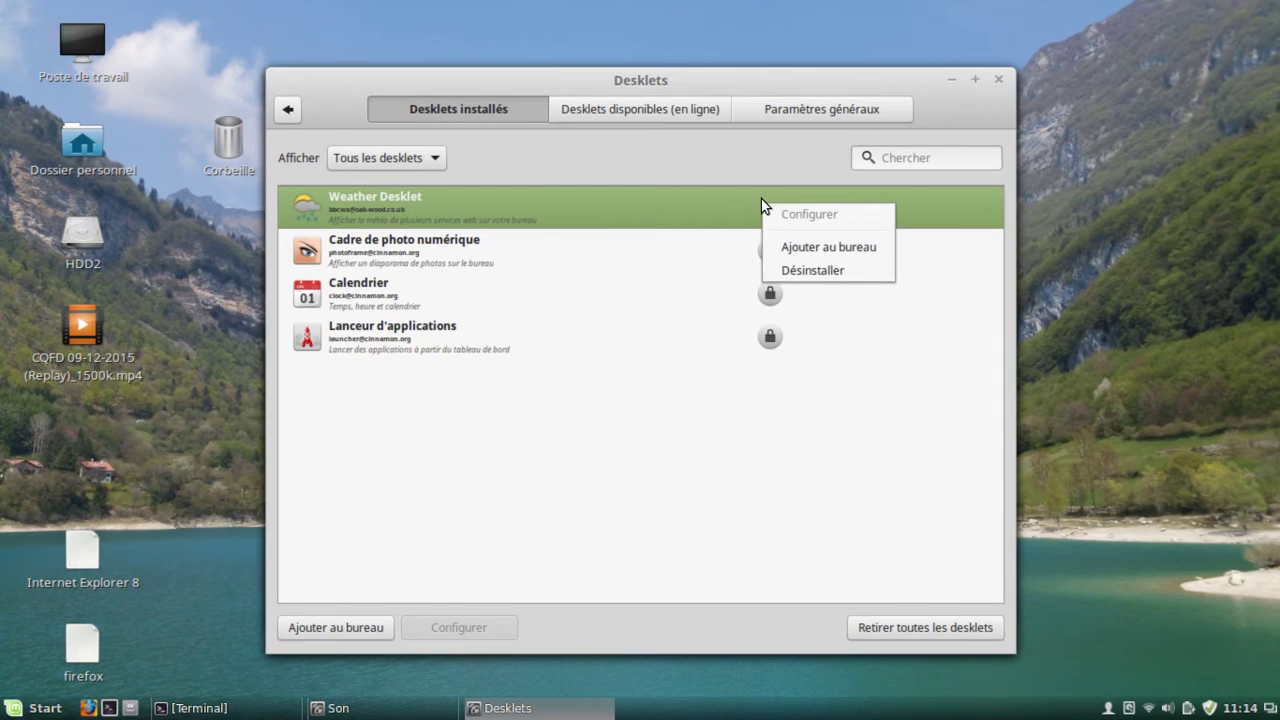
{"action": "left_click", "coordinate": [797, 242]}
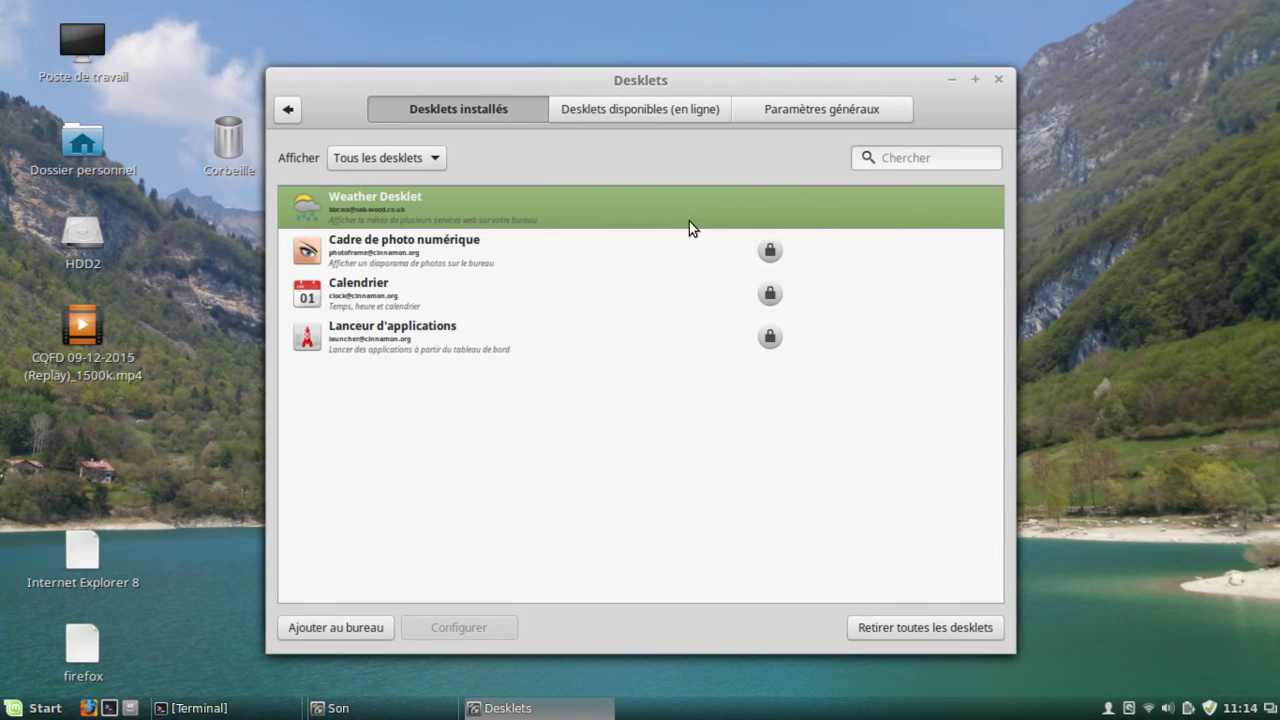
Step: Close the desklet manager, minimise the sound settings, and move the weather desklet to the upper-right area of the desktop
{"action": "left_click", "coordinate": [997, 79]}
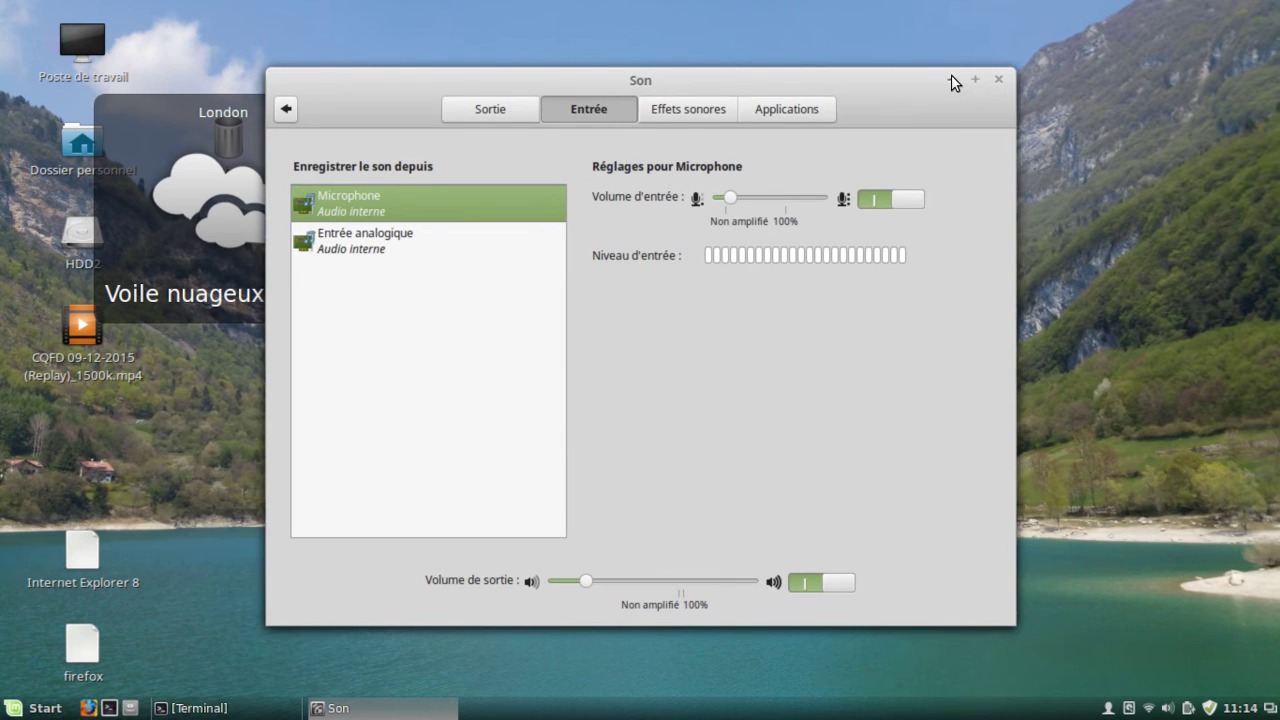
{"action": "left_click", "coordinate": [952, 80]}
{"action": "left_click_drag", "start_coordinate": [320, 127], "coordinate": [920, 74]}
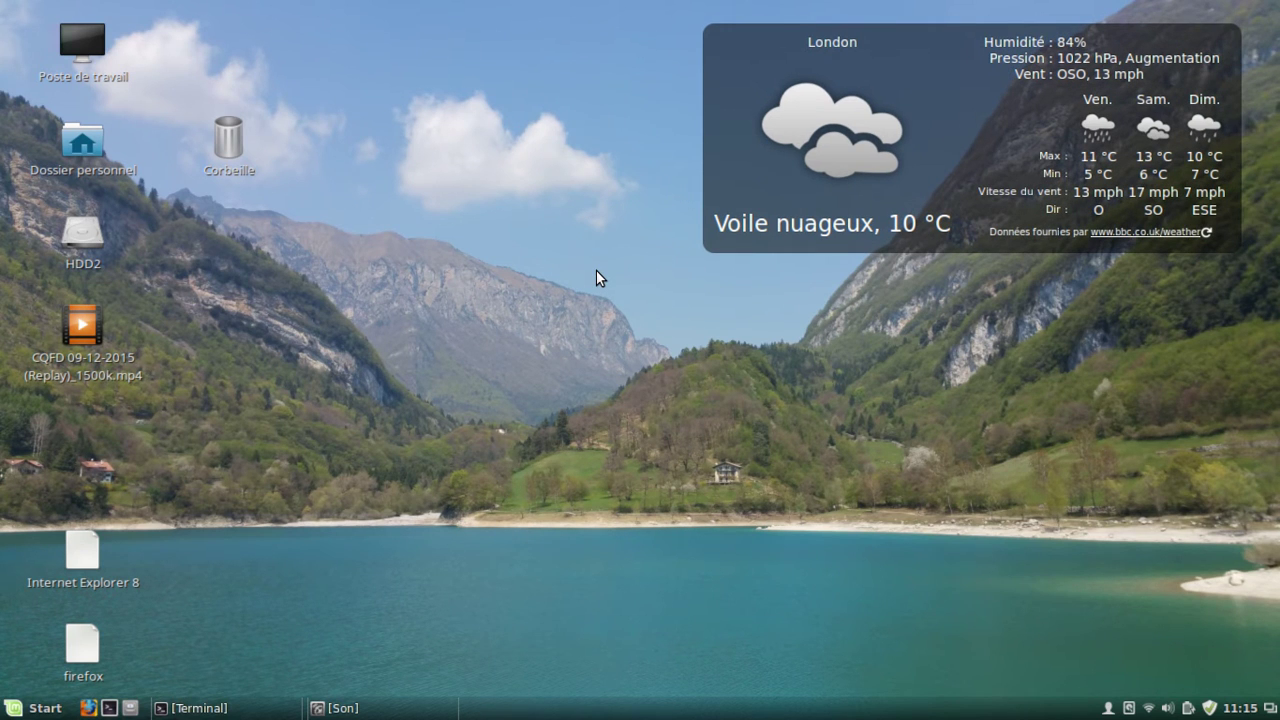
Step: Look at the weather desklet's configuration, including the available data services, and close it without changing anything
{"action": "right_click", "coordinate": [931, 91]}
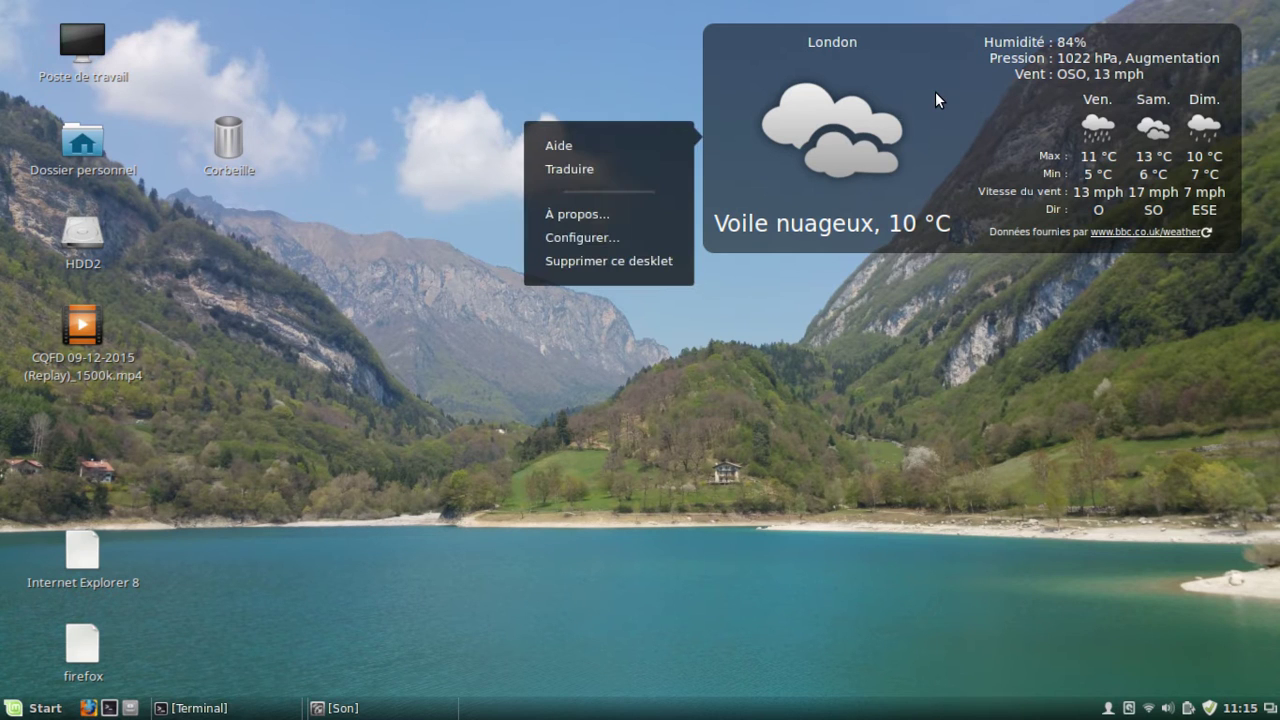
{"action": "left_click", "coordinate": [607, 238]}
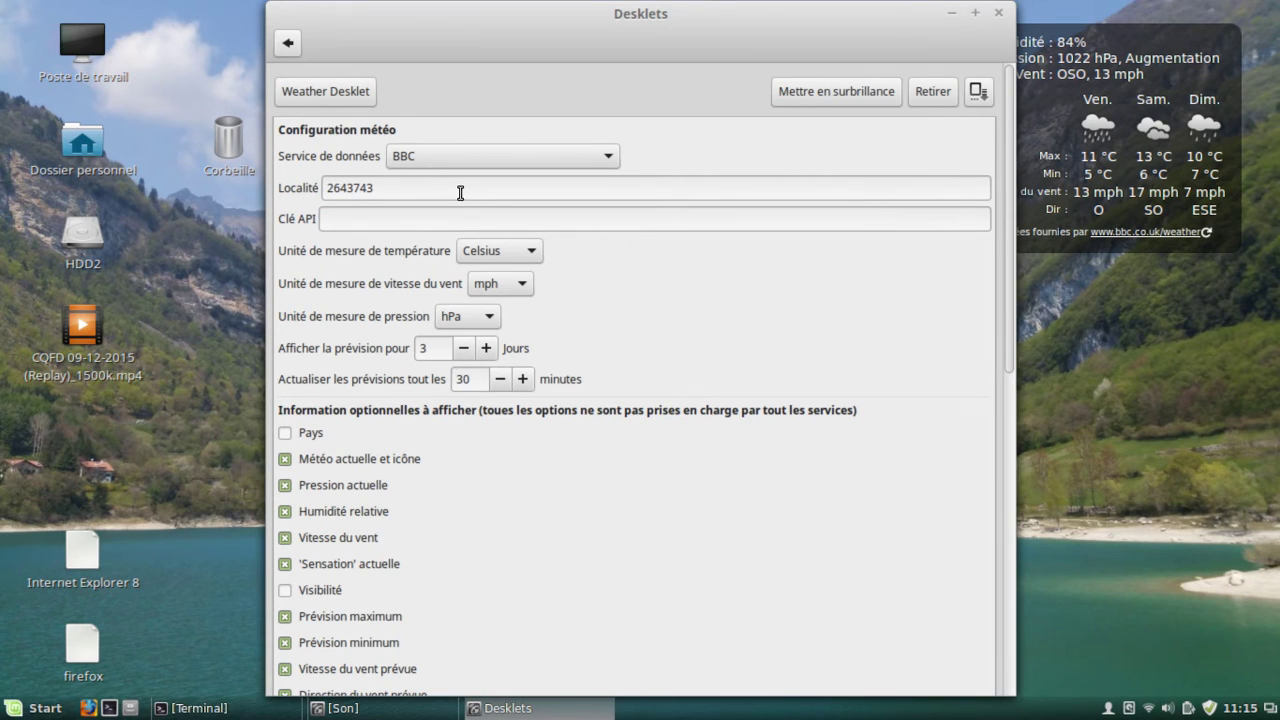
{"action": "left_click", "coordinate": [528, 158]}
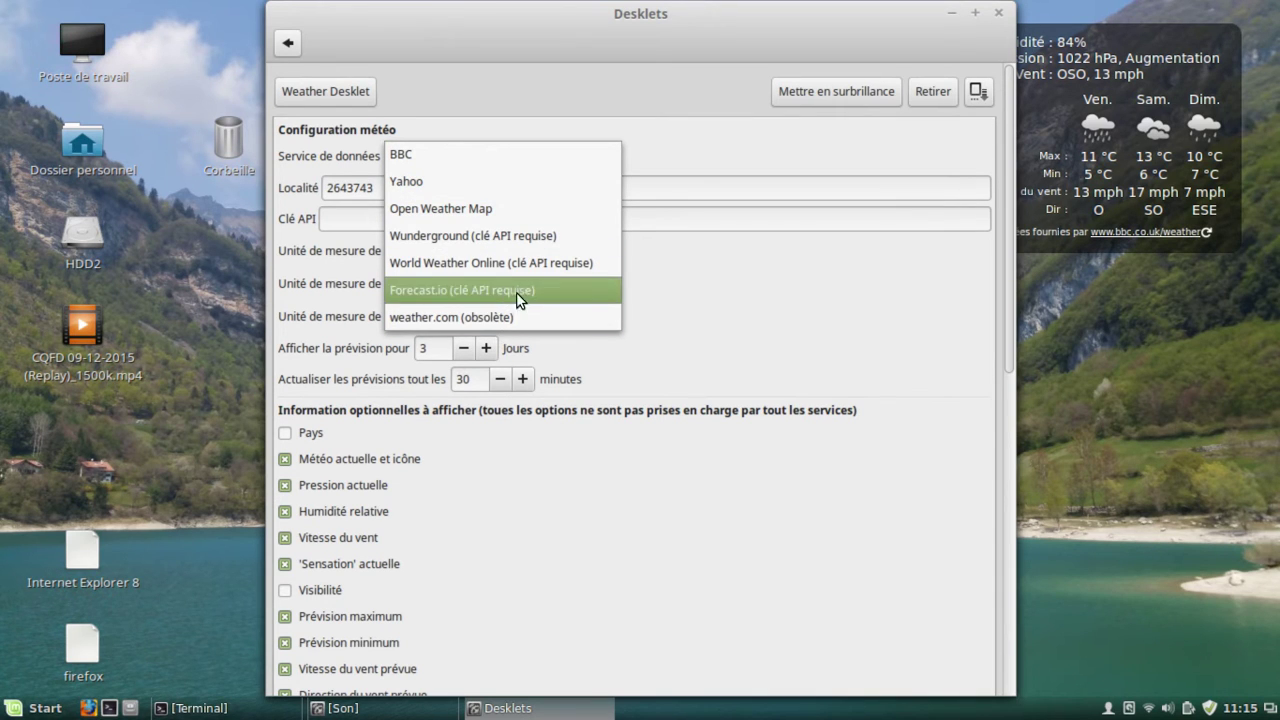
{"action": "left_click", "coordinate": [660, 104]}
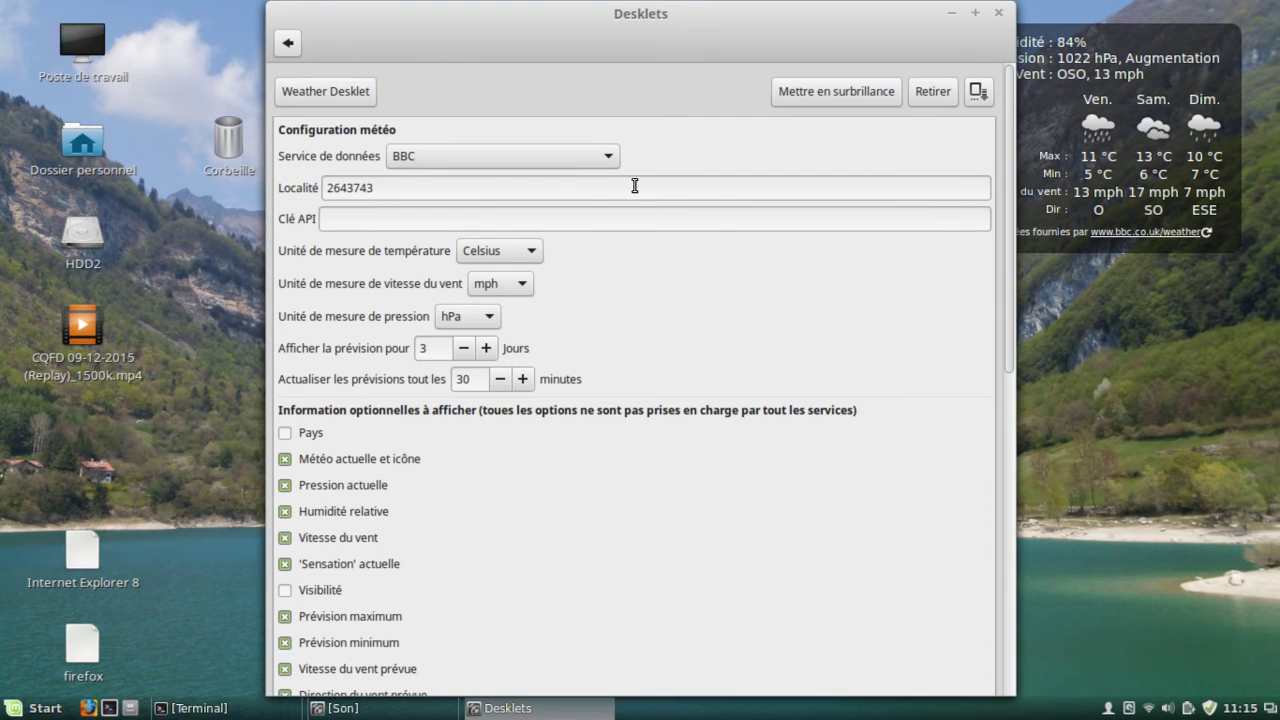
{"action": "left_click", "coordinate": [998, 13]}
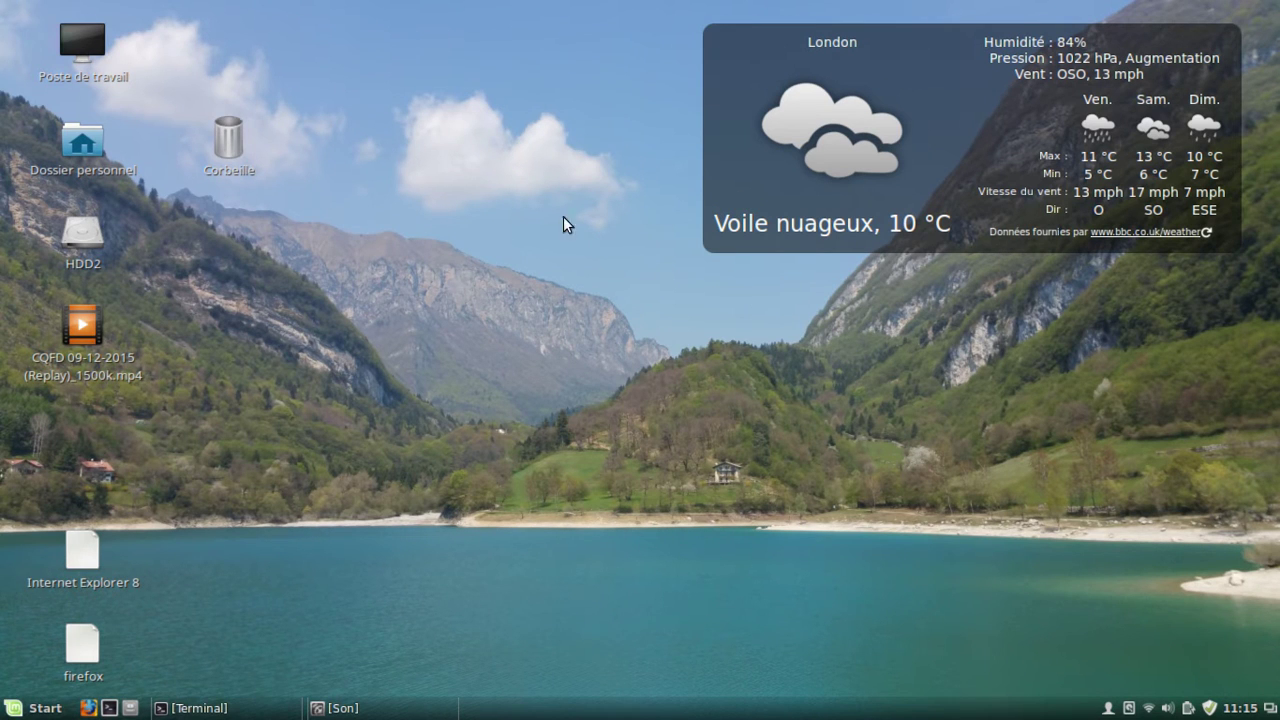
Step: Move the Corbeille icon to the lower-right corner of the desktop
{"action": "left_click_drag", "start_coordinate": [237, 157], "coordinate": [1189, 634]}
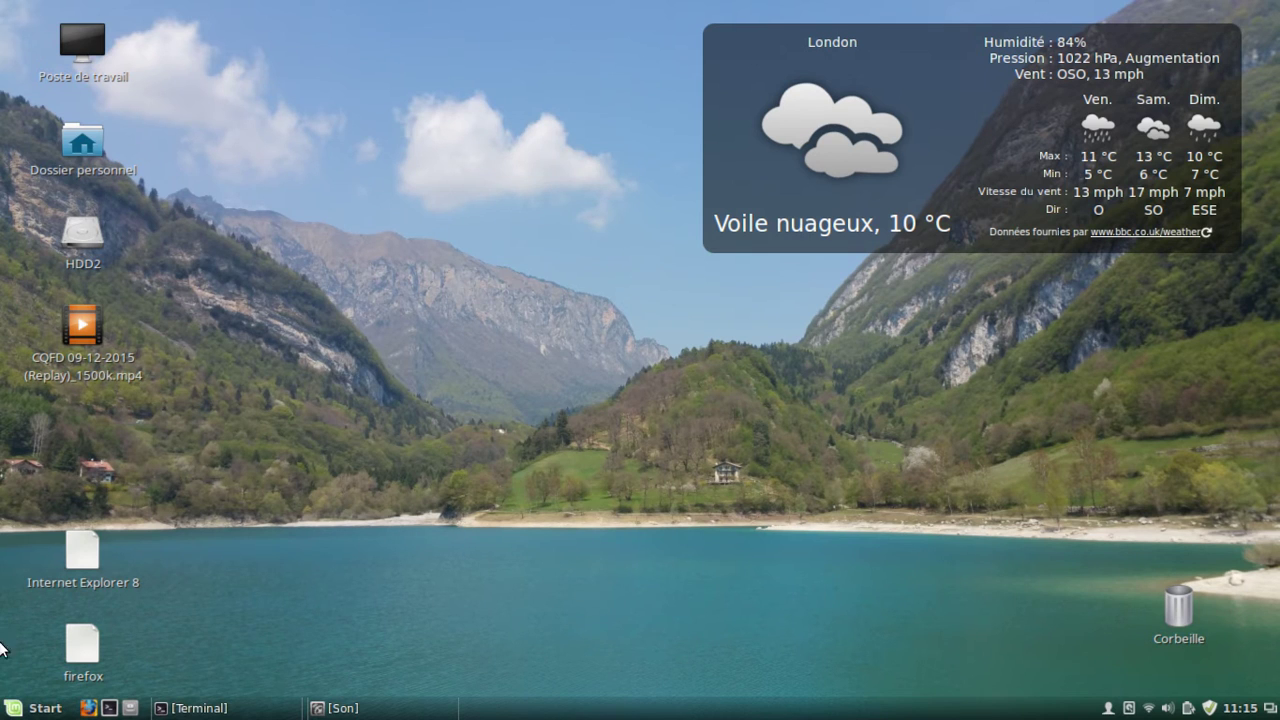
Step: Launch the software manager, authenticate with the account password, and maximise its window
{"action": "left_click", "coordinate": [40, 708]}
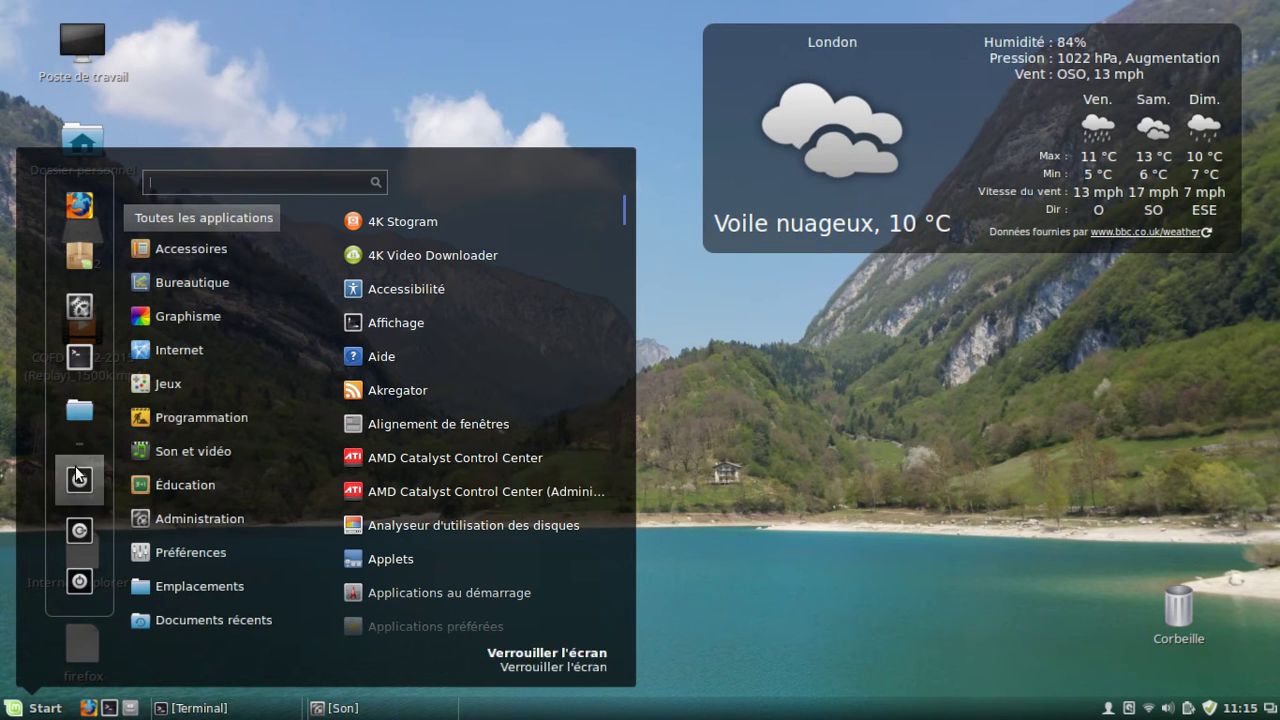
{"action": "left_click", "coordinate": [74, 256]}
{"action": "type", "text": "*****"}
{"action": "key", "text": "Return"}
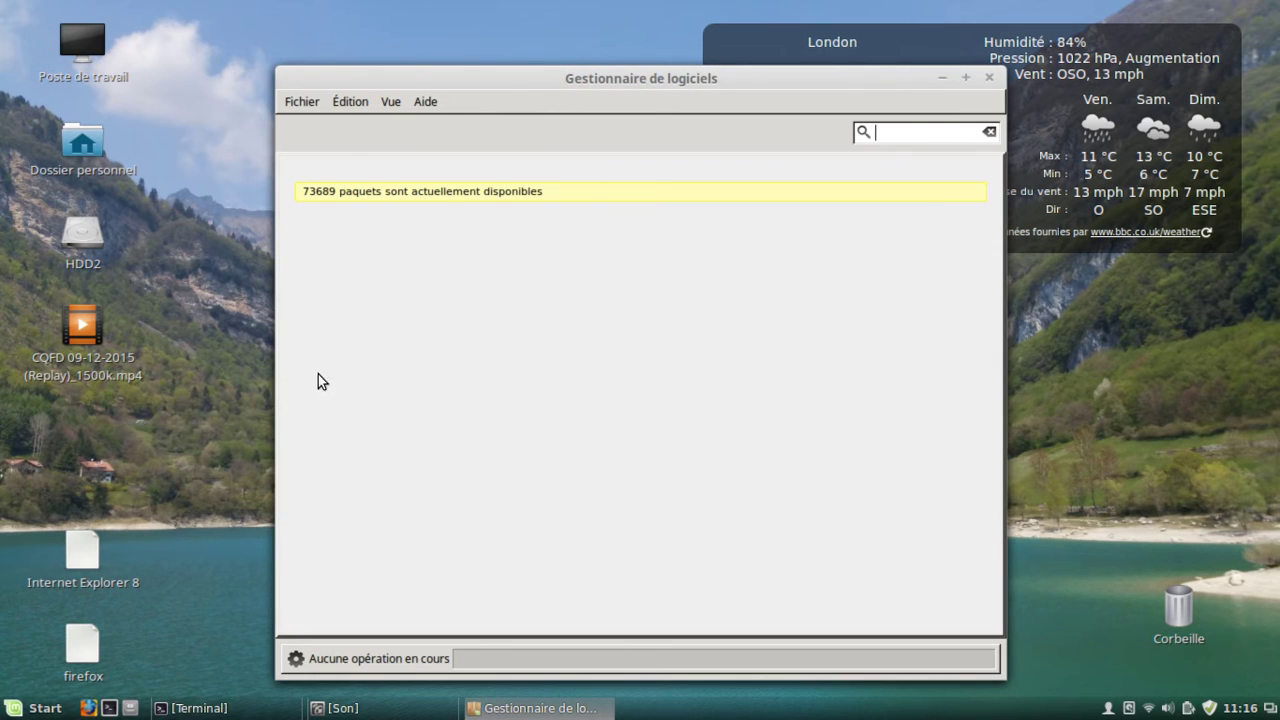
{"action": "left_click", "coordinate": [965, 77]}
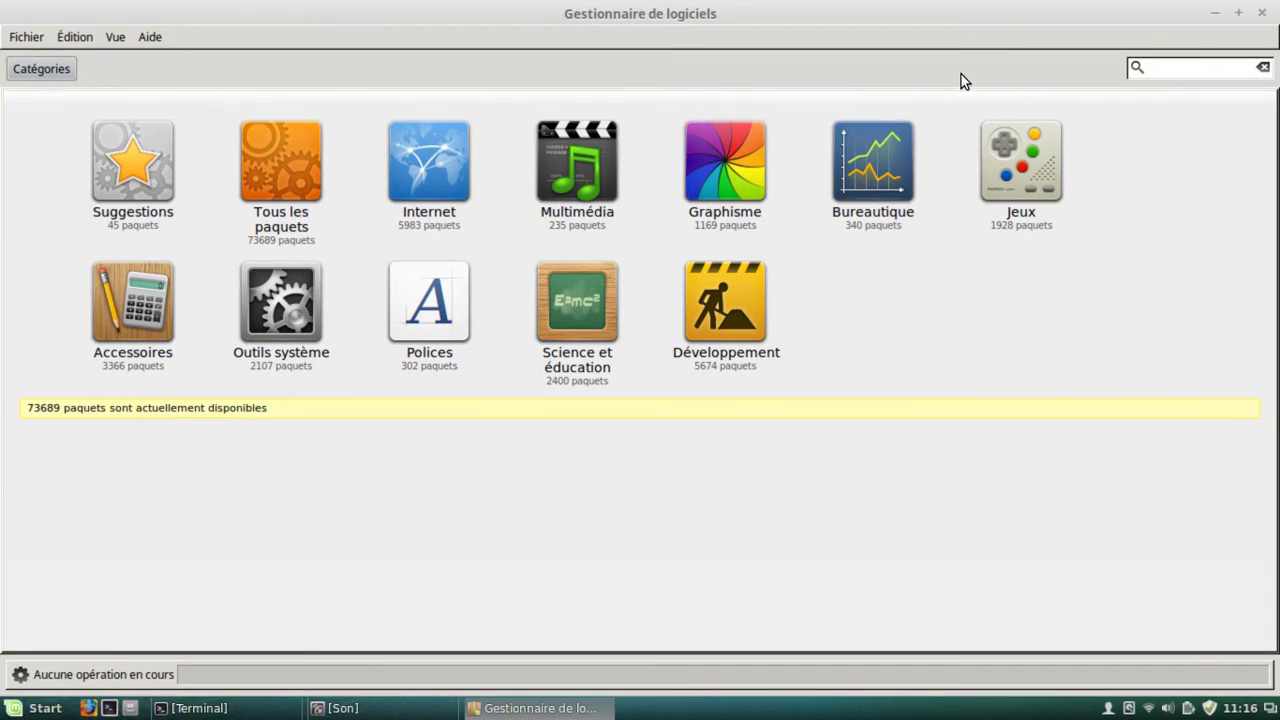
Step: Browse the Internet category of packages and bring up the details page for pidgin
{"action": "left_click", "coordinate": [428, 170]}
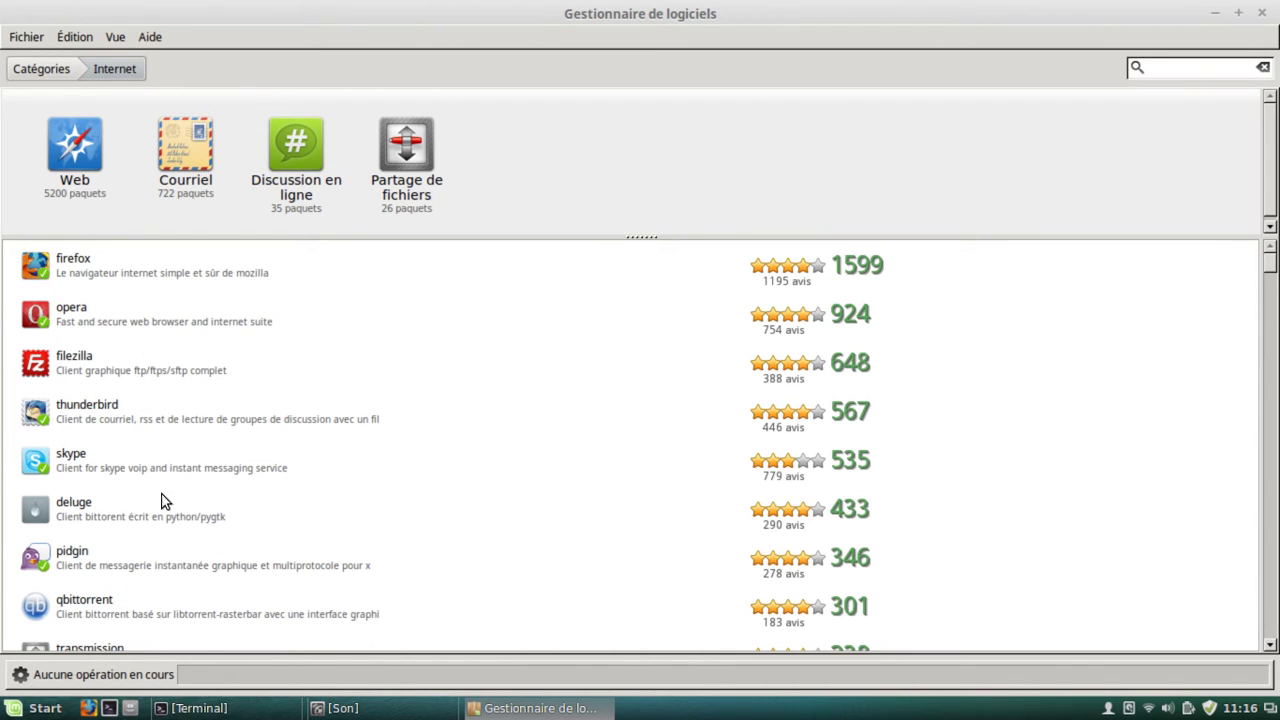
{"action": "scroll", "coordinate": [127, 458], "scroll_direction": "down", "scroll_amount": 1}
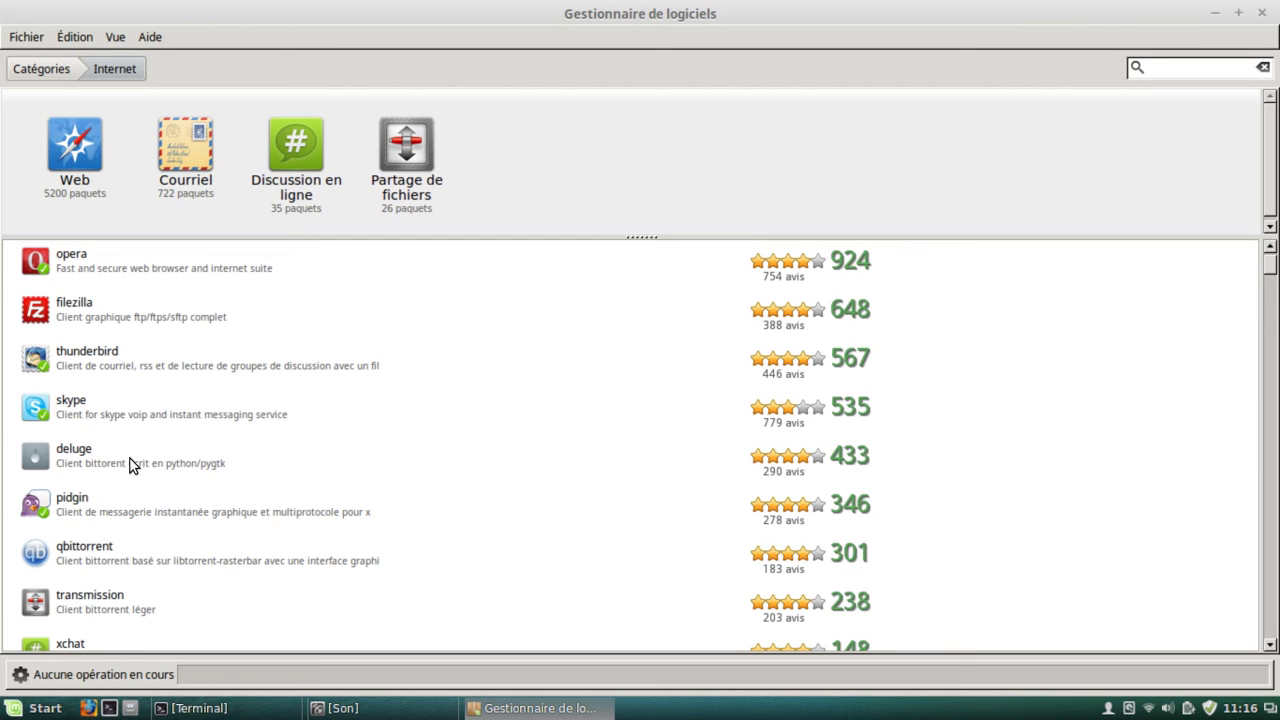
{"action": "scroll", "coordinate": [125, 461], "scroll_direction": "down", "scroll_amount": 5}
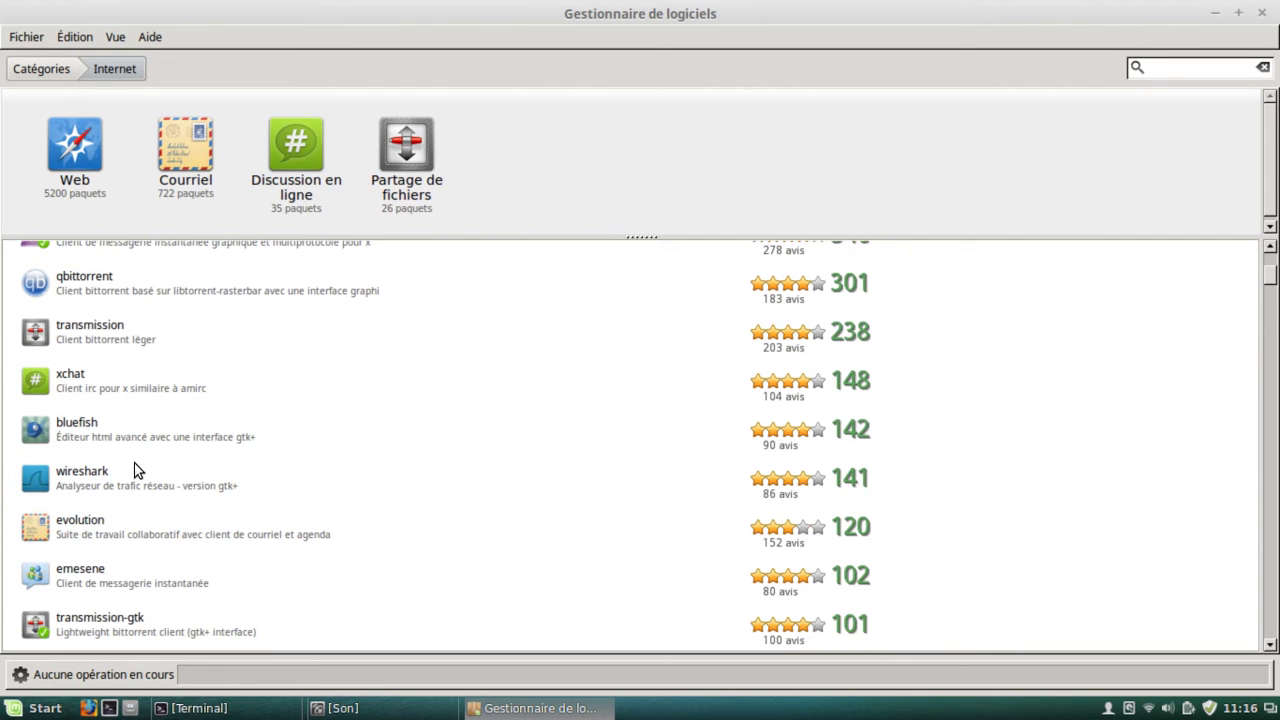
{"action": "scroll", "coordinate": [137, 460], "scroll_direction": "up", "scroll_amount": 2}
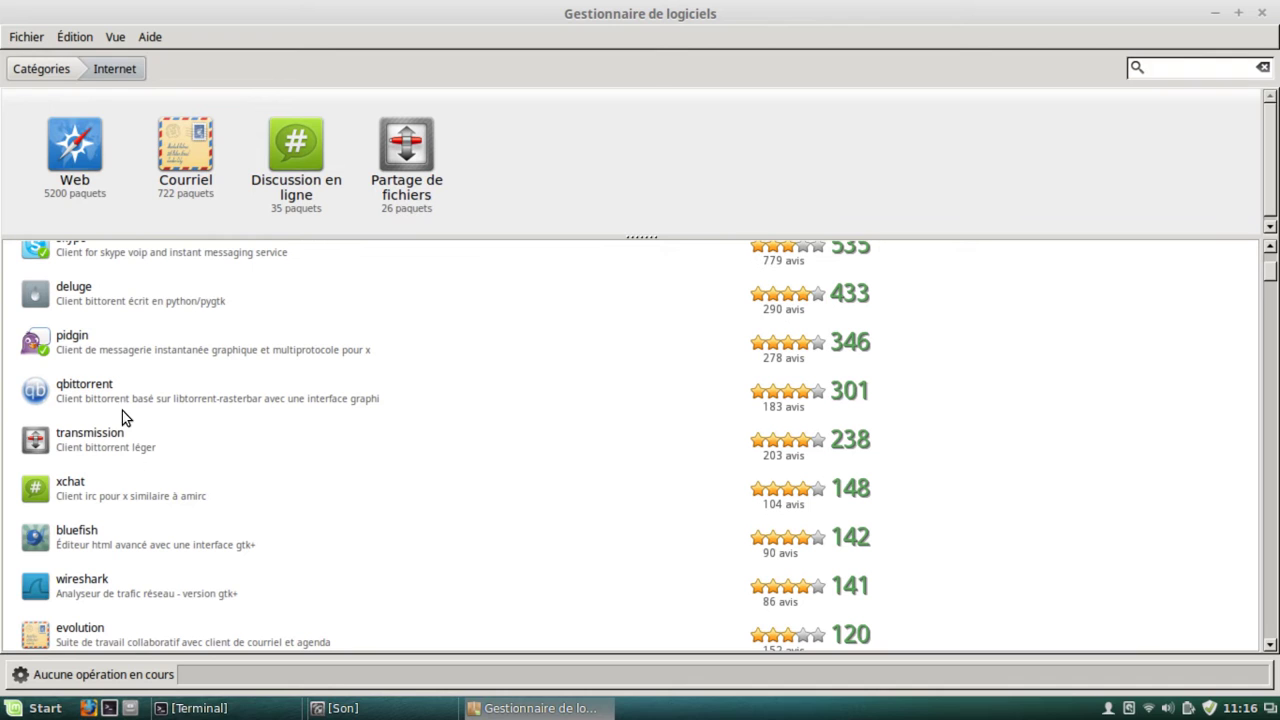
{"action": "left_click", "coordinate": [96, 354]}
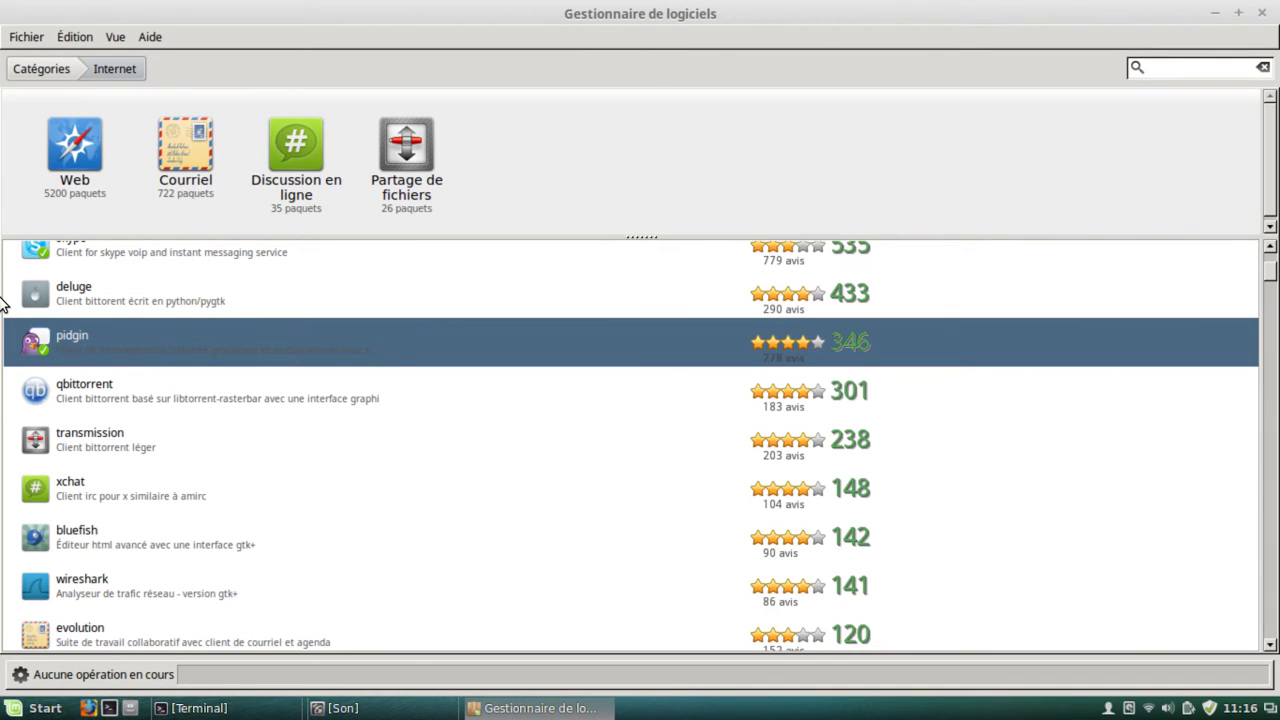
{"action": "key", "text": "Return"}
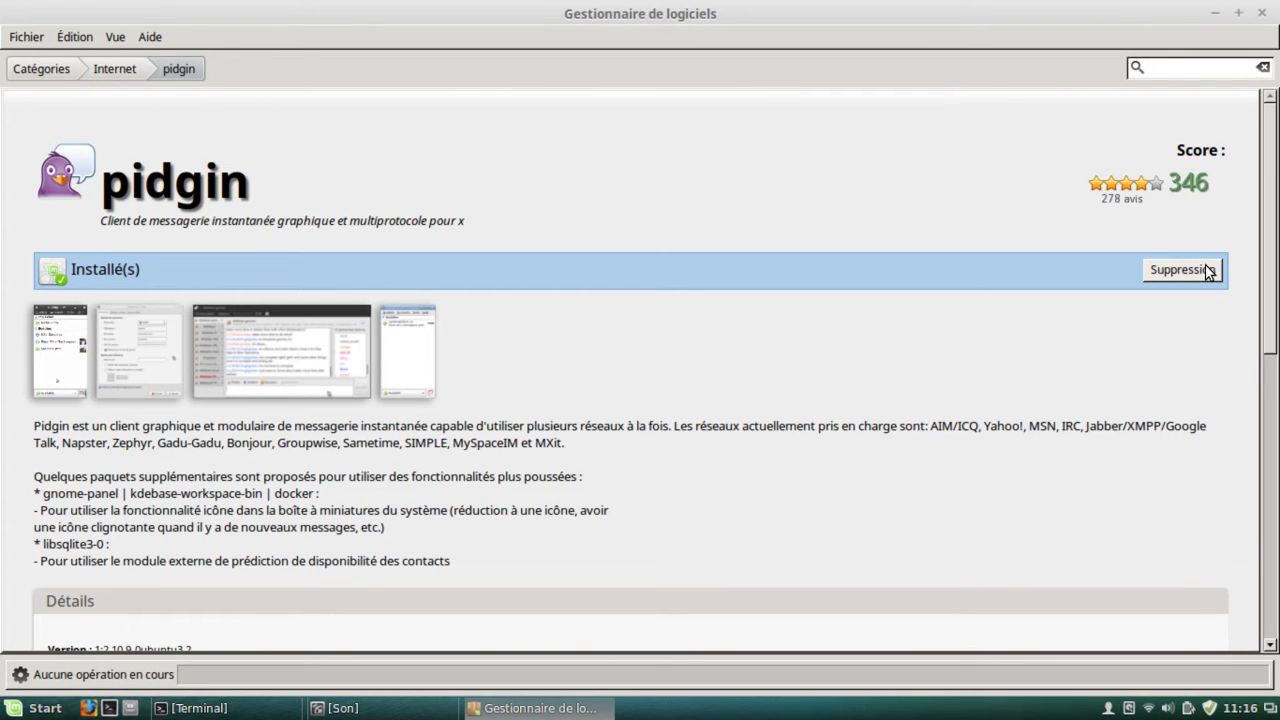
Step: Uninstall pidgin together with its pidgin-libnotify package, and close the software manager
{"action": "left_click", "coordinate": [1182, 270]}
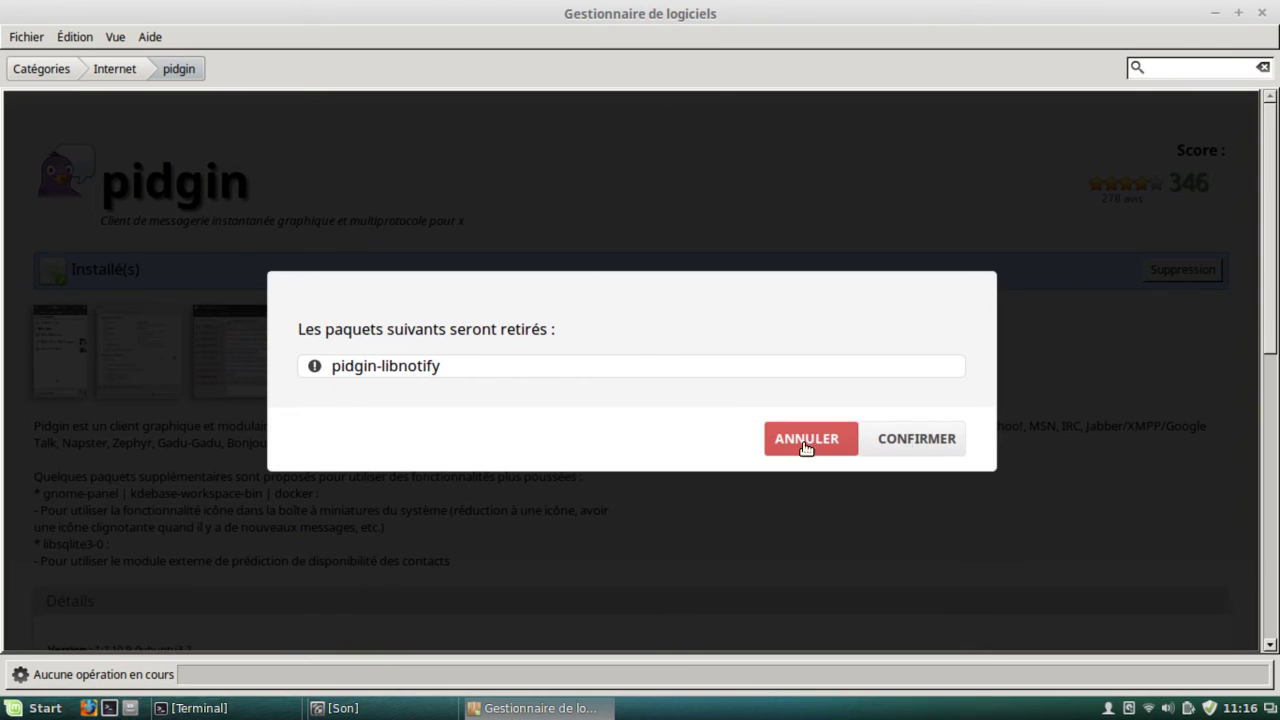
{"action": "key", "text": "Return"}
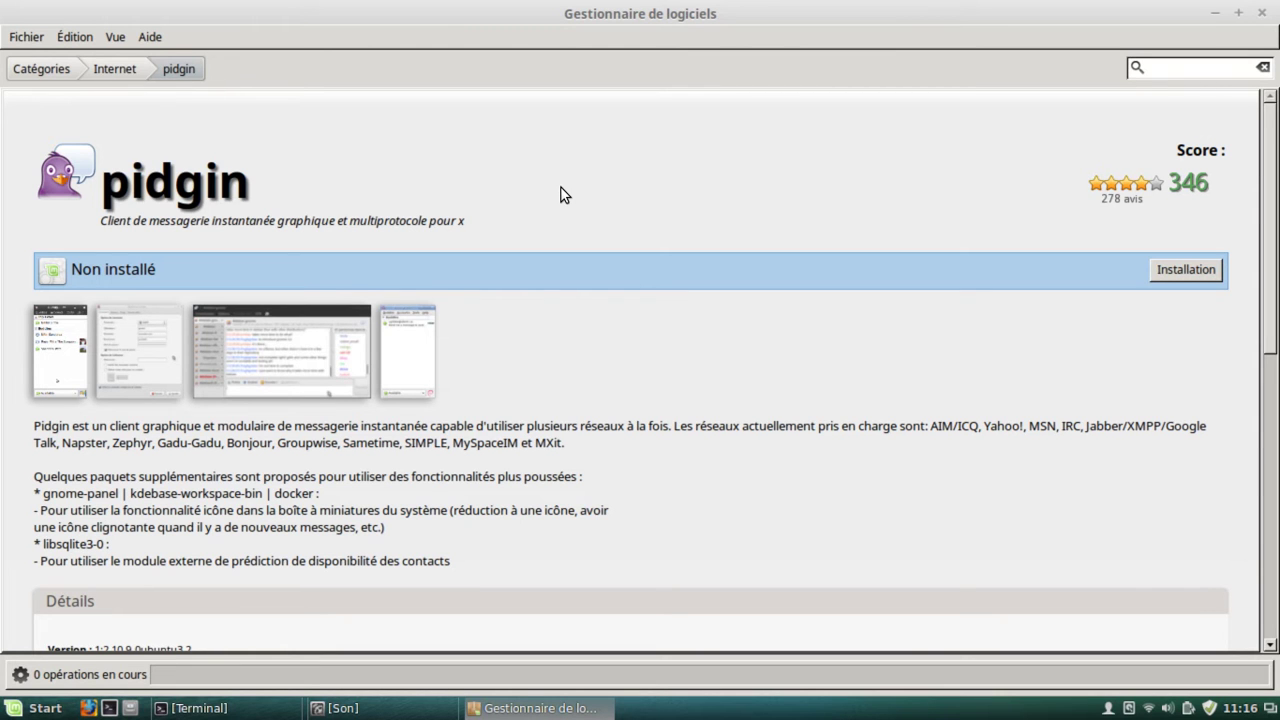
{"action": "left_click", "coordinate": [1262, 12]}
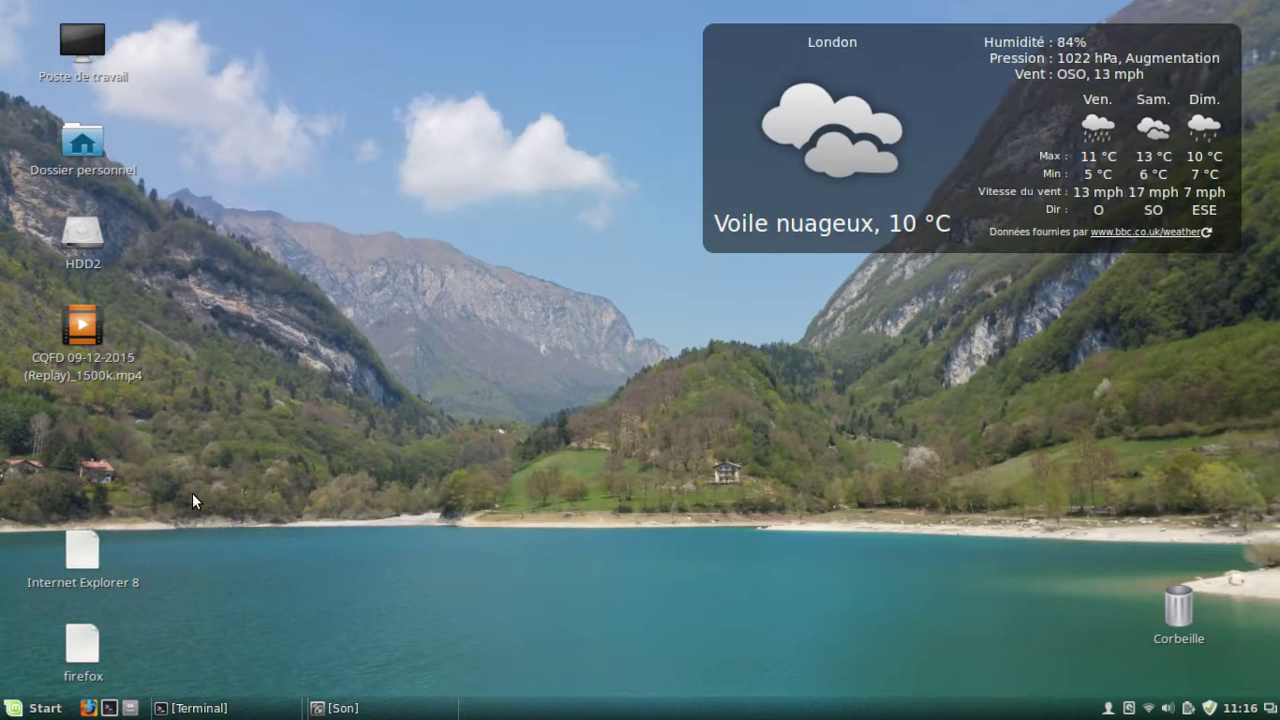
Step: Launch LibreOffice Writer from the Bureautique applications to view its empty document, and close it
{"action": "left_click", "coordinate": [6, 712]}
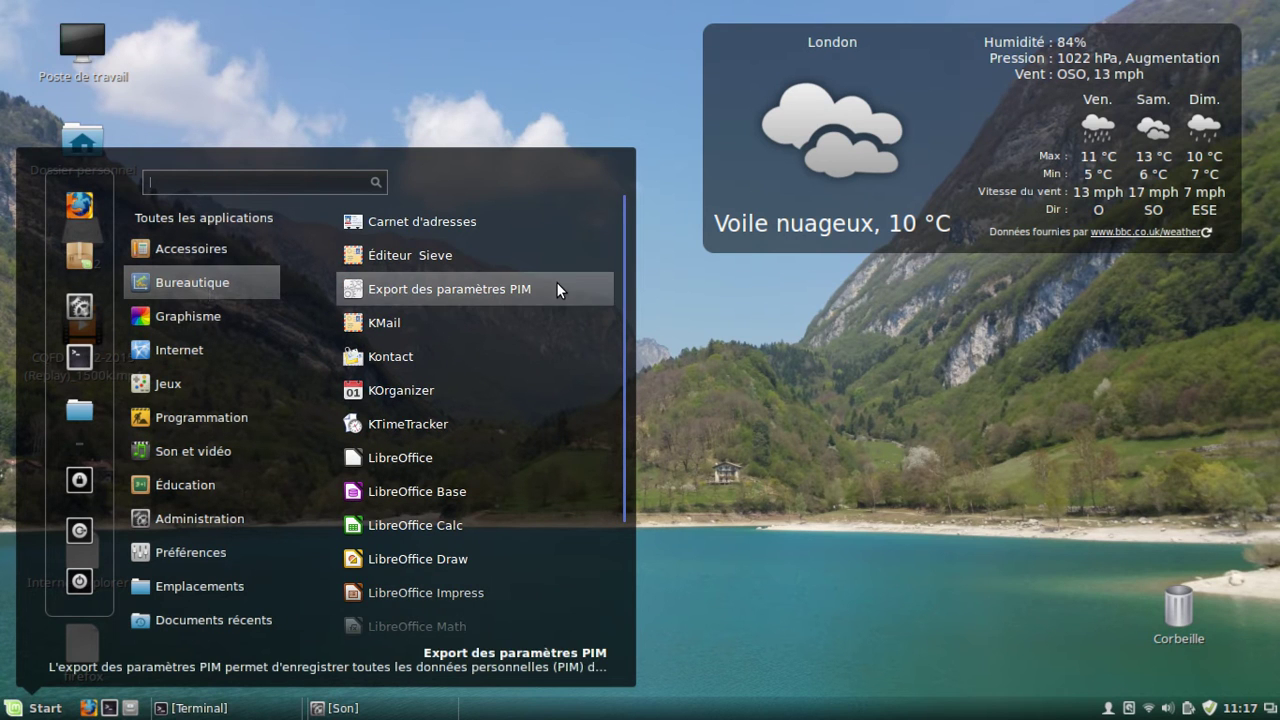
{"action": "scroll", "coordinate": [525, 386], "scroll_direction": "down", "scroll_amount": 3}
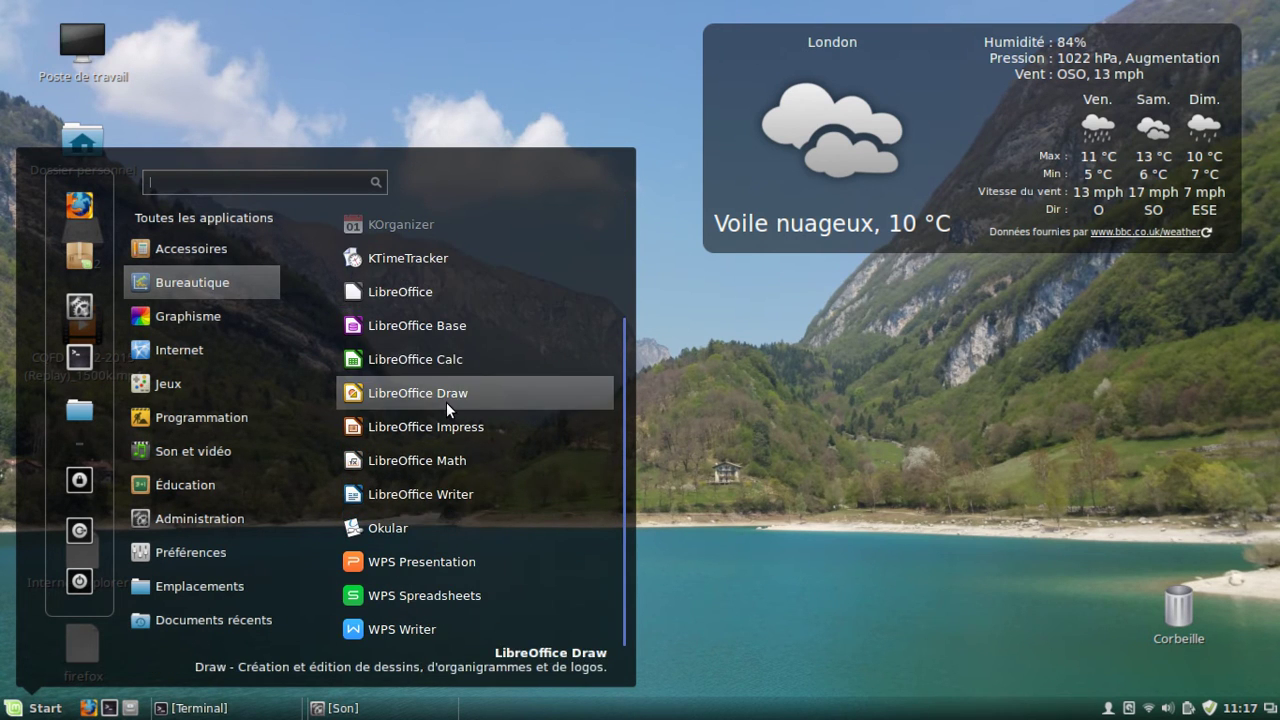
{"action": "left_click", "coordinate": [466, 490]}
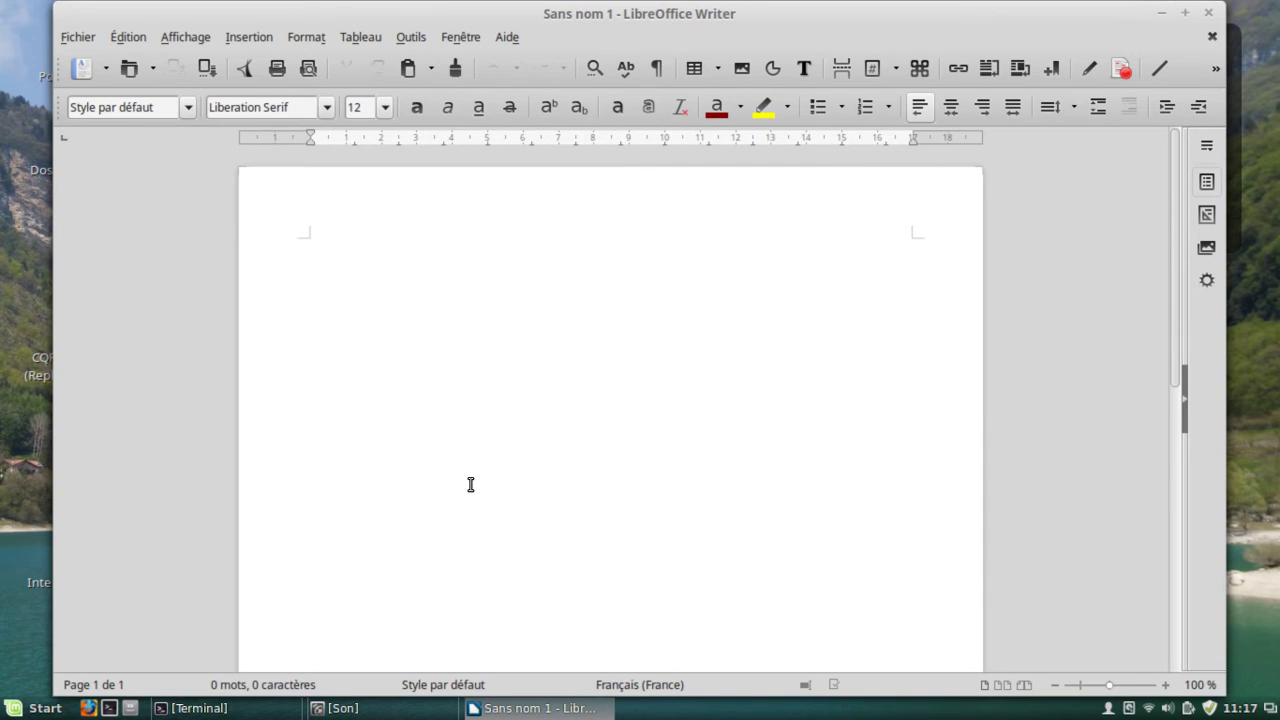
{"action": "left_click", "coordinate": [1208, 12]}
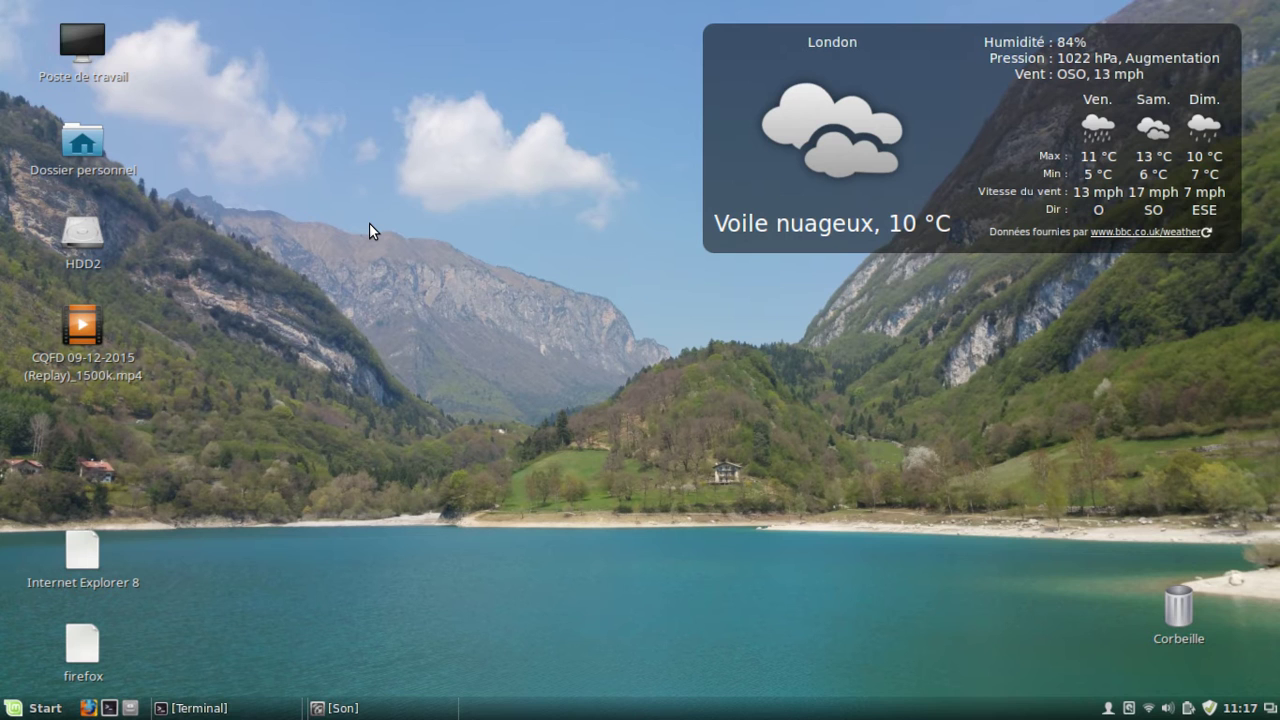
Step: Launch WPS Writer from the Bureautique applications
{"action": "left_click", "coordinate": [38, 708]}
{"action": "mouse_move", "coordinate": [192, 318]}
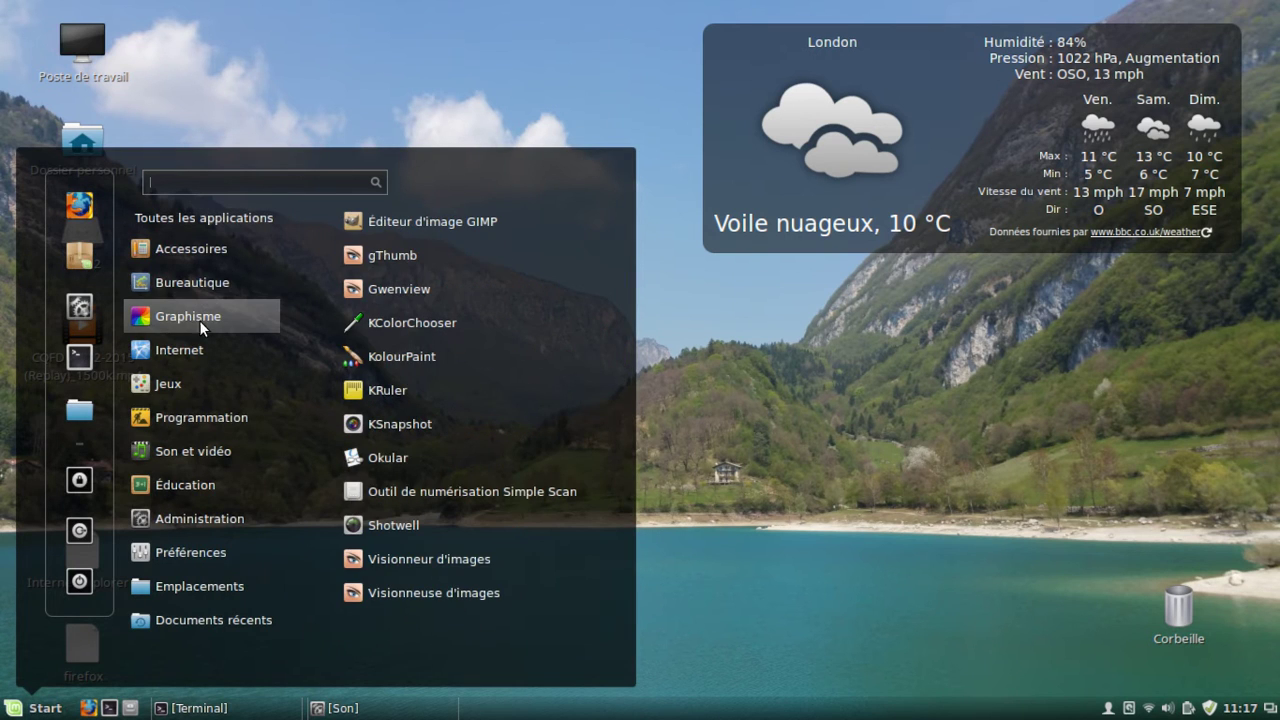
{"action": "mouse_move", "coordinate": [213, 288]}
{"action": "scroll", "coordinate": [431, 471], "scroll_direction": "down", "scroll_amount": 3}
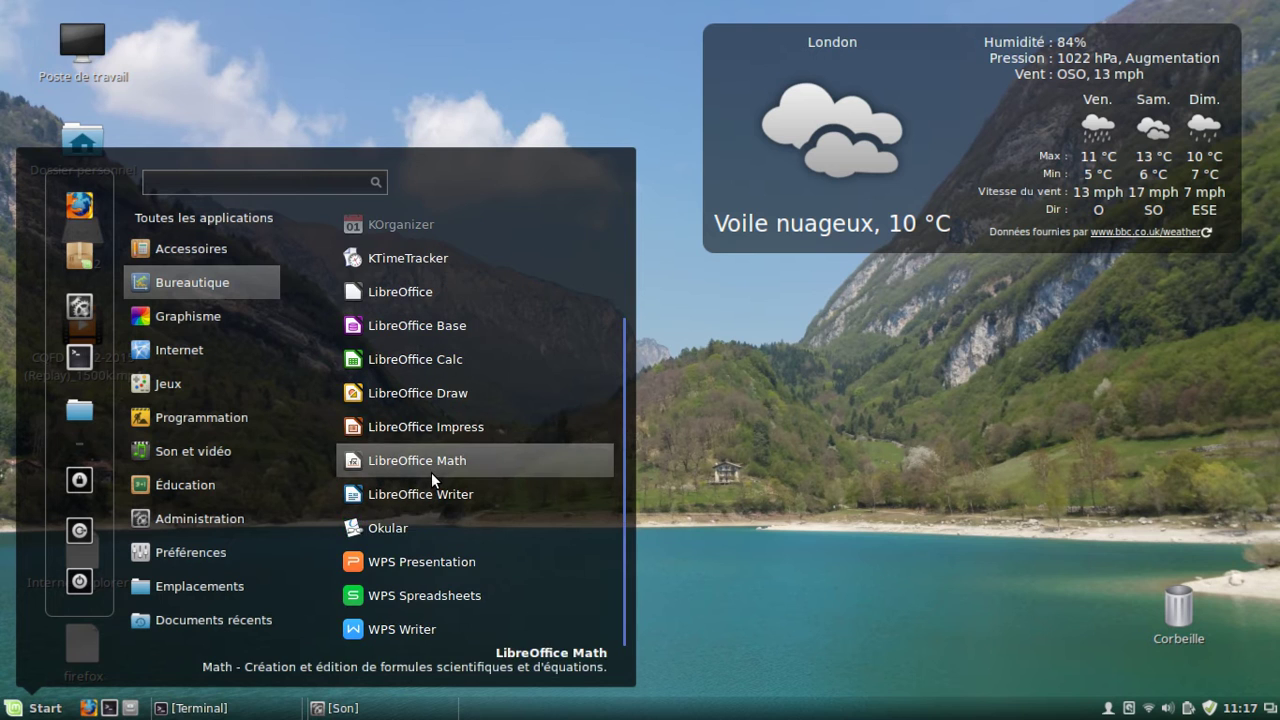
{"action": "left_click", "coordinate": [435, 629]}
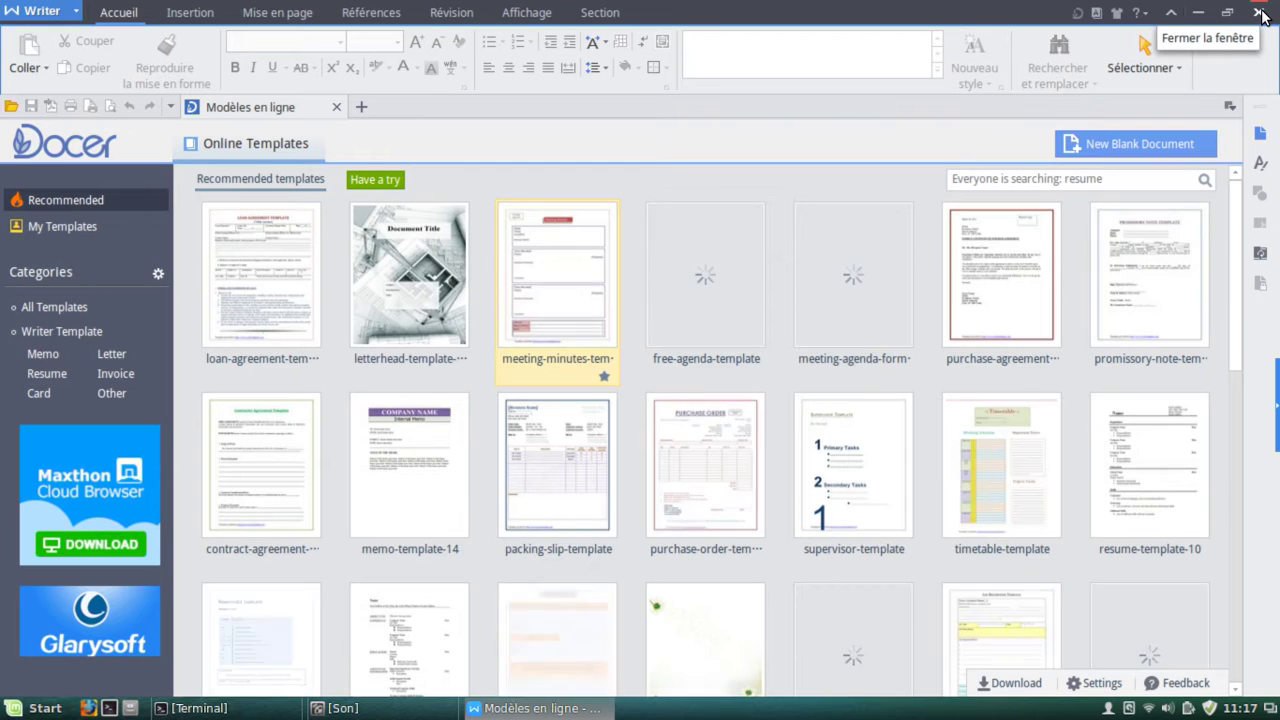
Step: Create a new blank document in WPS Writer and close the online templates page
{"action": "left_click", "coordinate": [358, 106]}
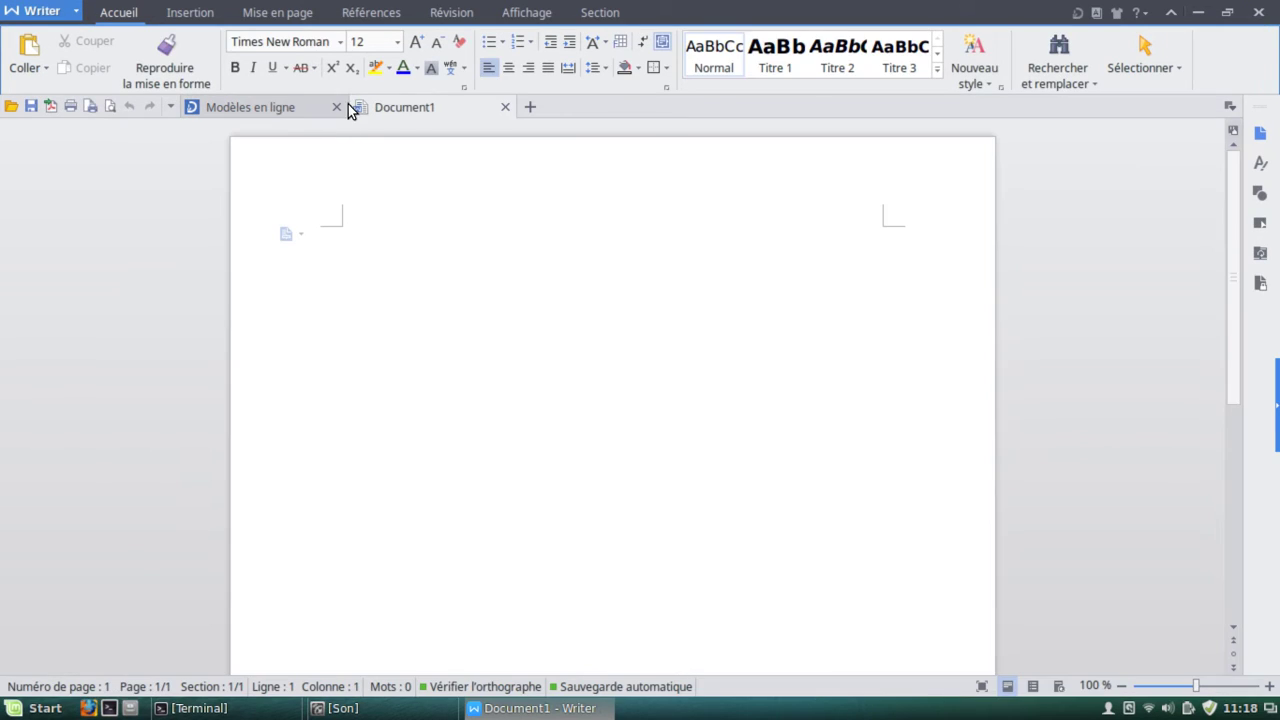
{"action": "left_click", "coordinate": [337, 107]}
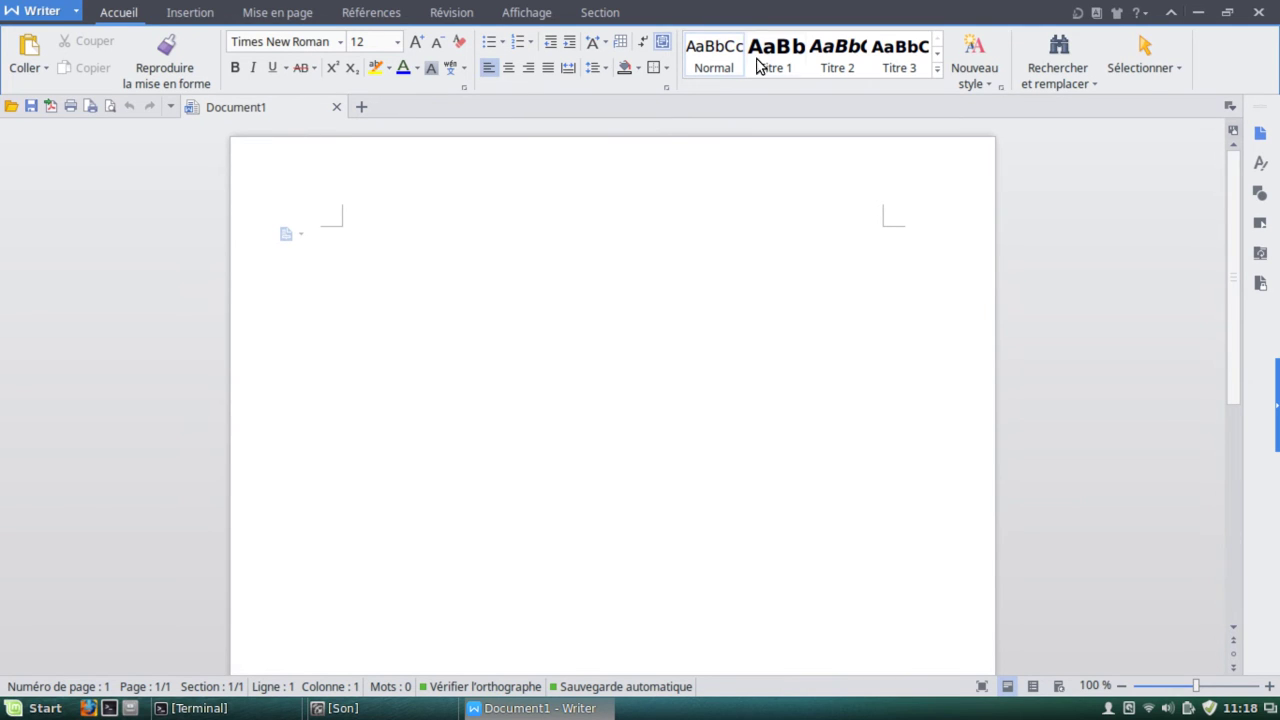
Step: Examine WPS Writer's page layout, insertion, view, review and references tools, and close the program
{"action": "left_click", "coordinate": [267, 12]}
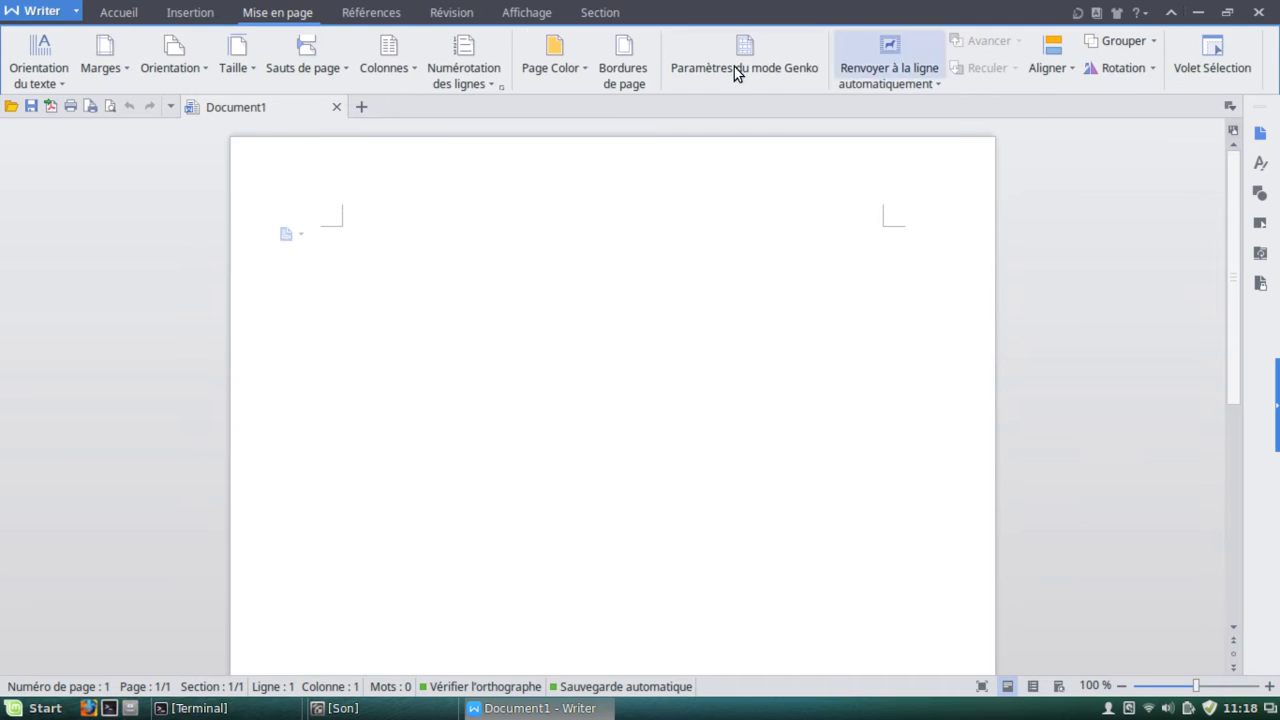
{"action": "left_click", "coordinate": [176, 8]}
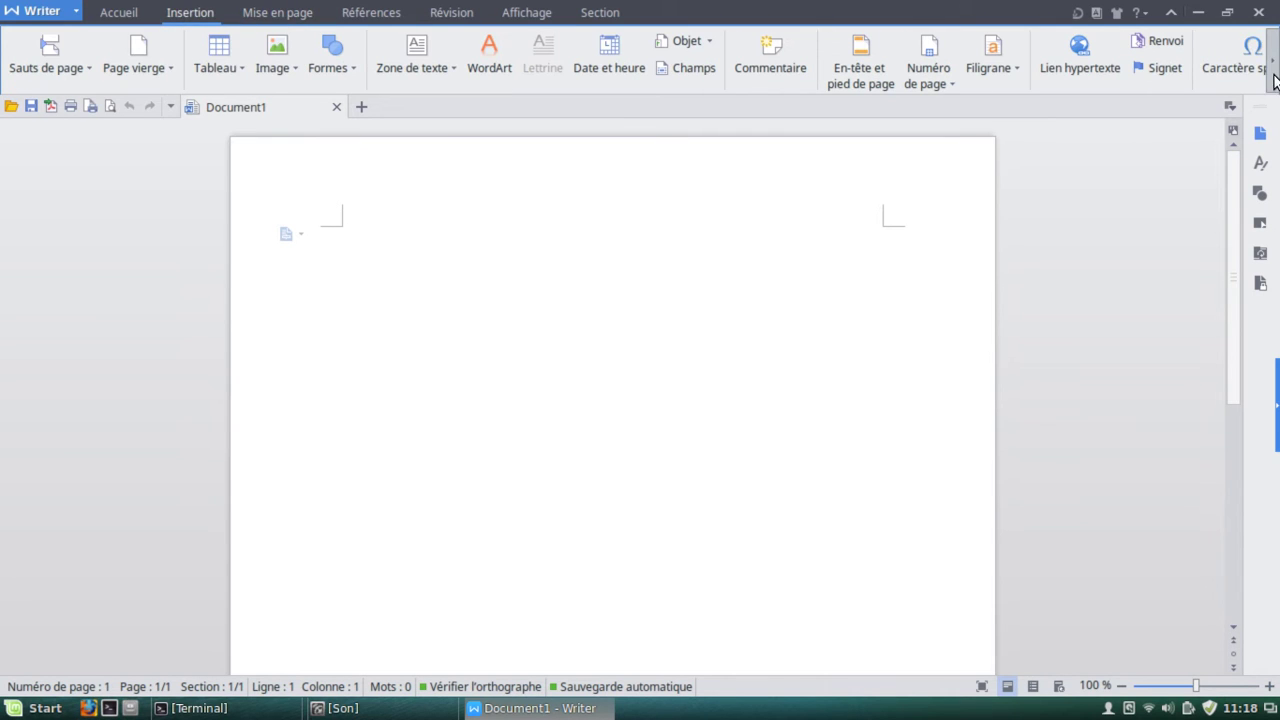
{"action": "left_click", "coordinate": [1272, 78]}
{"action": "left_click", "coordinate": [523, 14]}
{"action": "left_click", "coordinate": [451, 12]}
{"action": "left_click", "coordinate": [381, 14]}
{"action": "left_click", "coordinate": [1256, 12]}
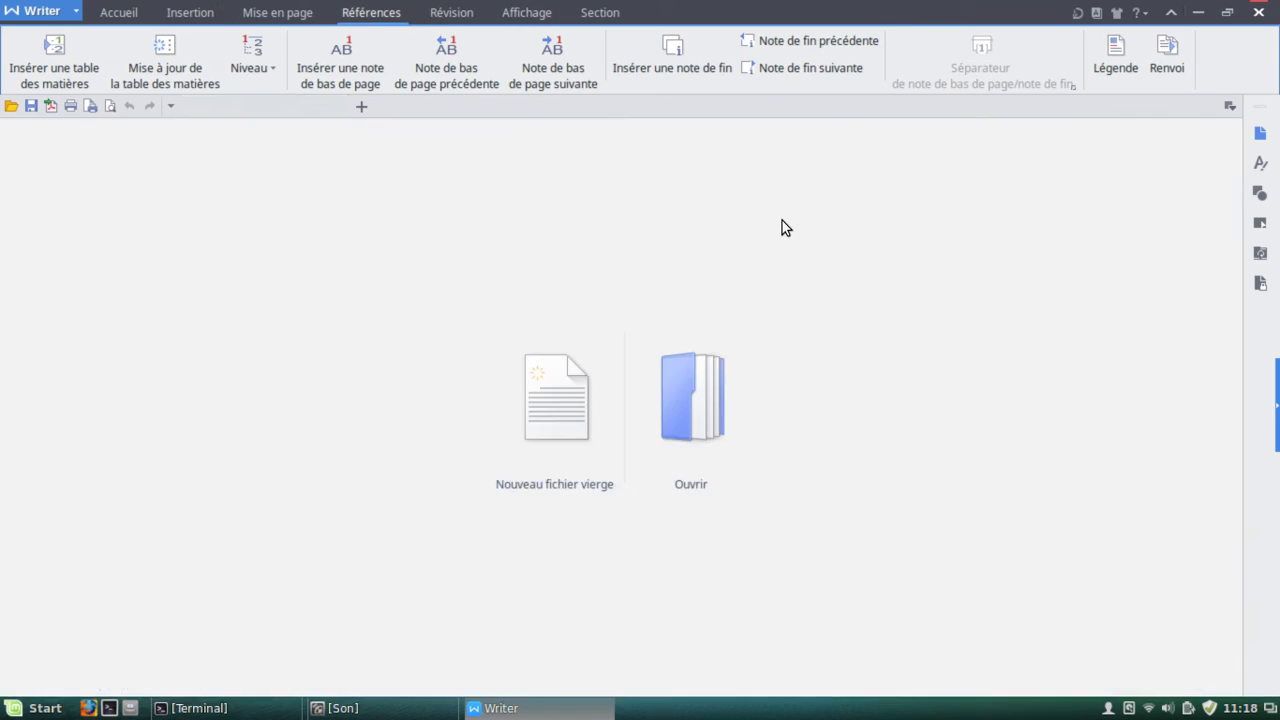
Step: Look through the installed applications in the Graphisme and Internet categories
{"action": "left_click", "coordinate": [38, 708]}
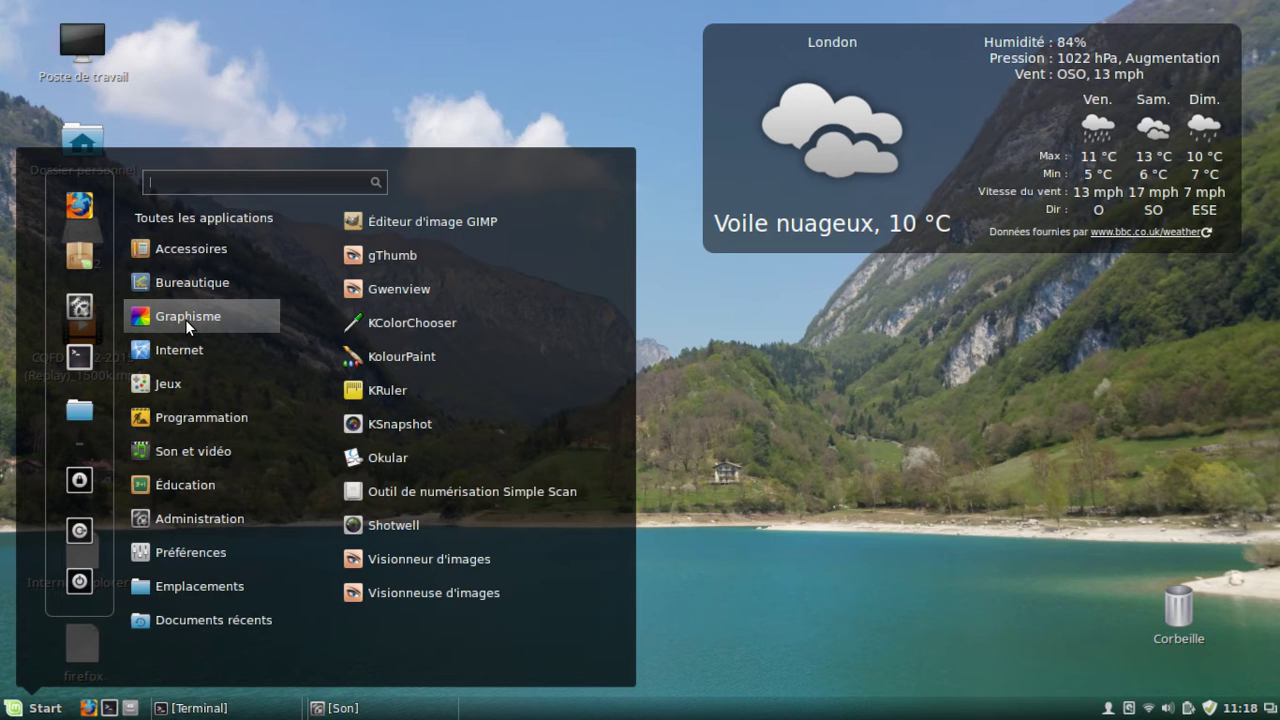
{"action": "mouse_move", "coordinate": [231, 346]}
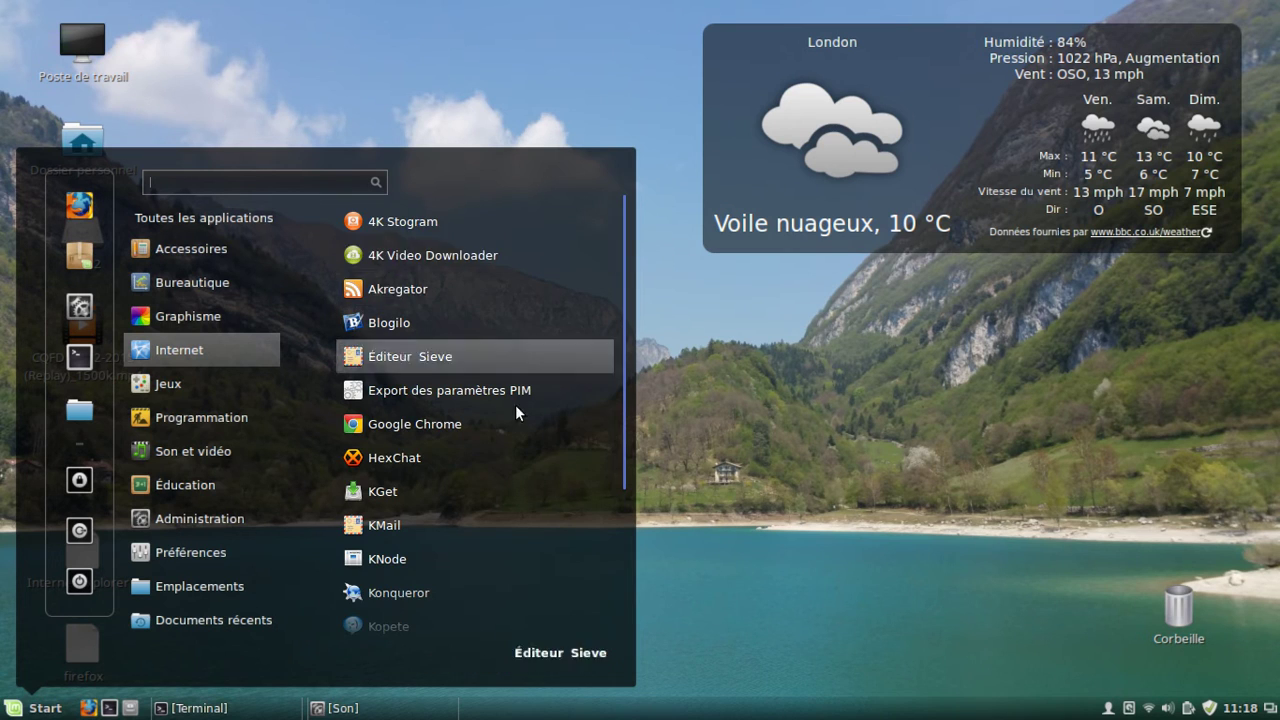
{"action": "scroll", "coordinate": [506, 466], "scroll_direction": "down", "scroll_amount": 4}
{"action": "scroll", "coordinate": [506, 466], "scroll_direction": "up", "scroll_amount": 2}
{"action": "scroll", "coordinate": [470, 490], "scroll_direction": "down", "scroll_amount": 2}
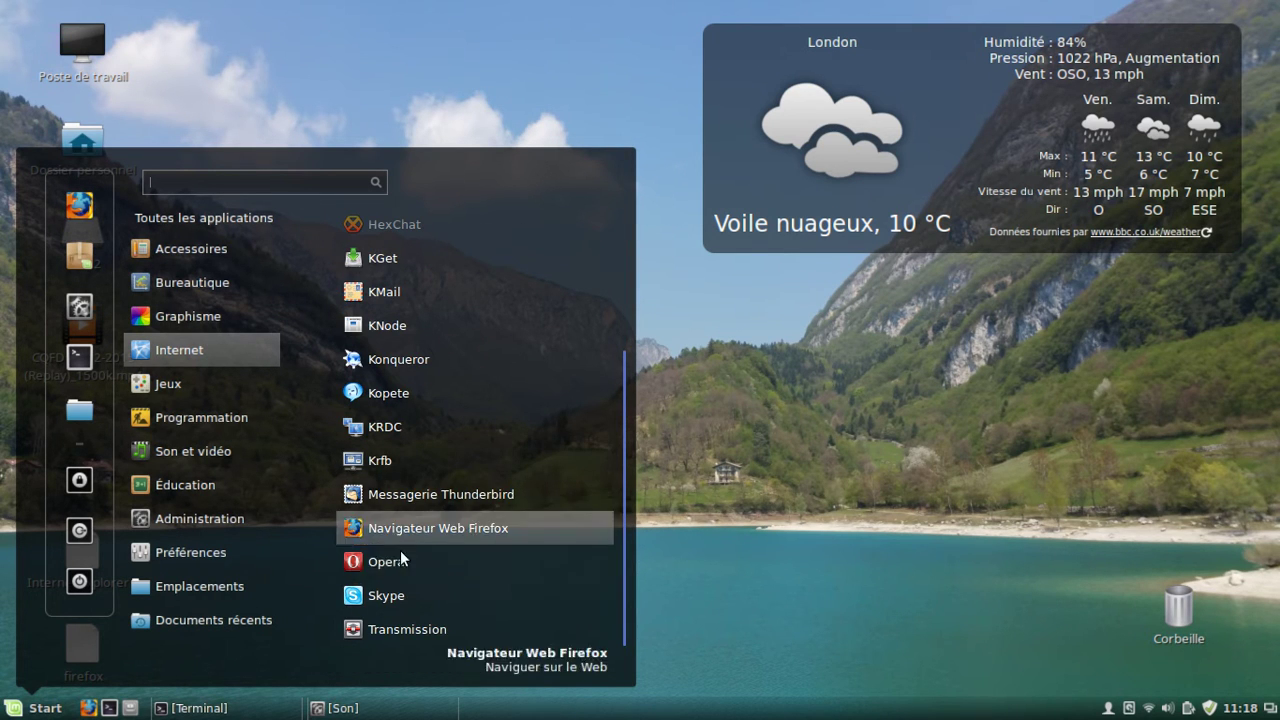
Step: Look through the installed applications in the Internet, Jeux, Programmation, Son et vidéo and Éducation categories
{"action": "scroll", "coordinate": [509, 530], "scroll_direction": "up", "scroll_amount": 4}
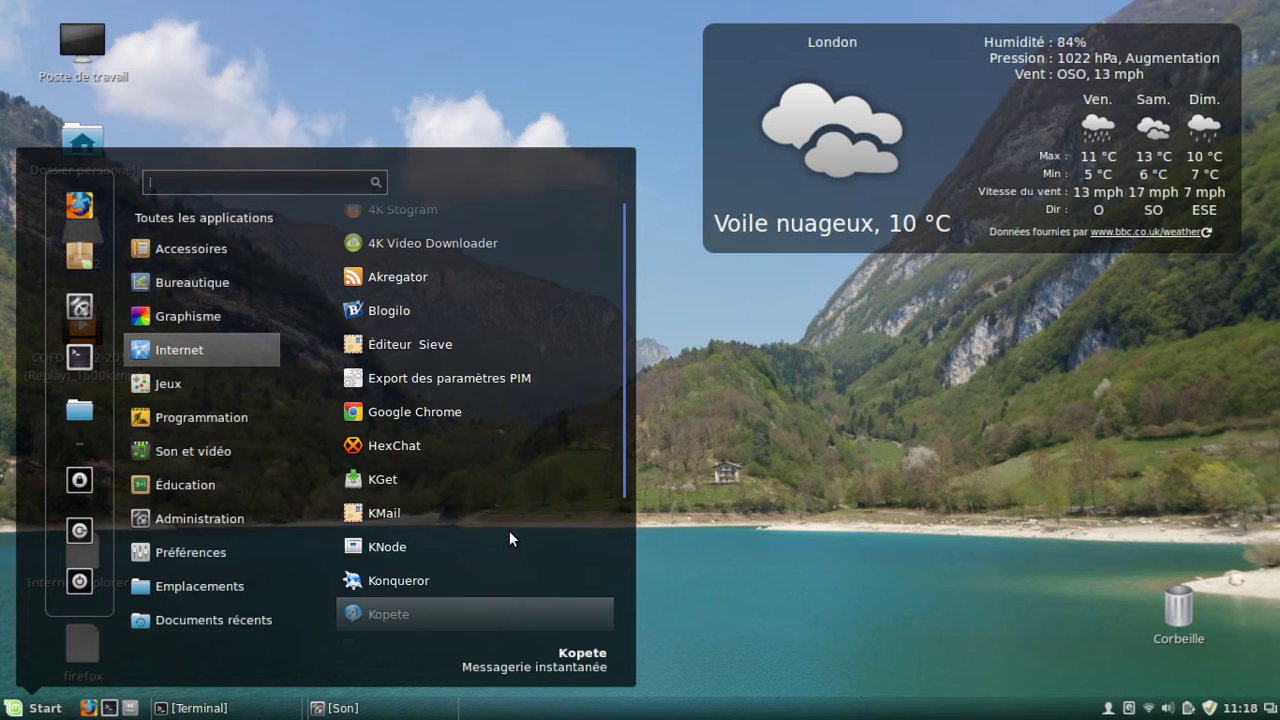
{"action": "left_click", "coordinate": [193, 451]}
{"action": "mouse_move", "coordinate": [193, 378]}
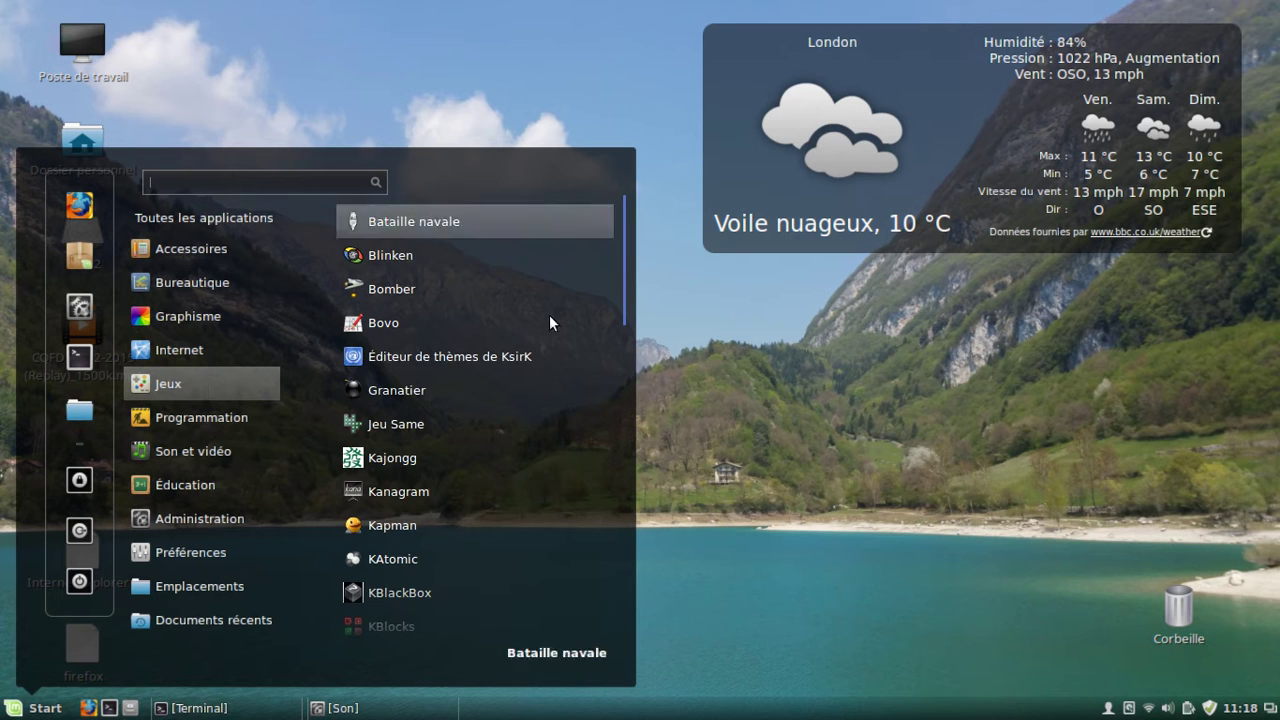
{"action": "scroll", "coordinate": [534, 505], "scroll_direction": "down", "scroll_amount": 5}
{"action": "scroll", "coordinate": [538, 505], "scroll_direction": "down", "scroll_amount": 4}
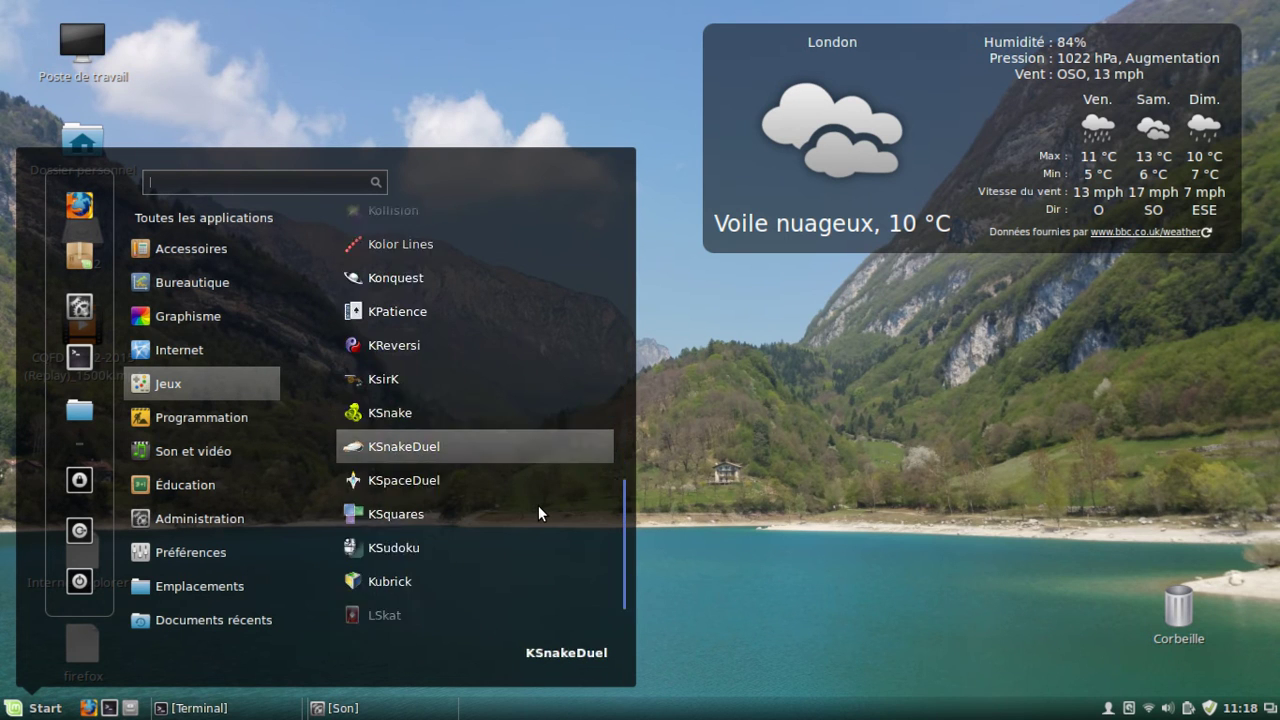
{"action": "scroll", "coordinate": [538, 505], "scroll_direction": "up", "scroll_amount": 4}
{"action": "scroll", "coordinate": [539, 505], "scroll_direction": "up", "scroll_amount": 5}
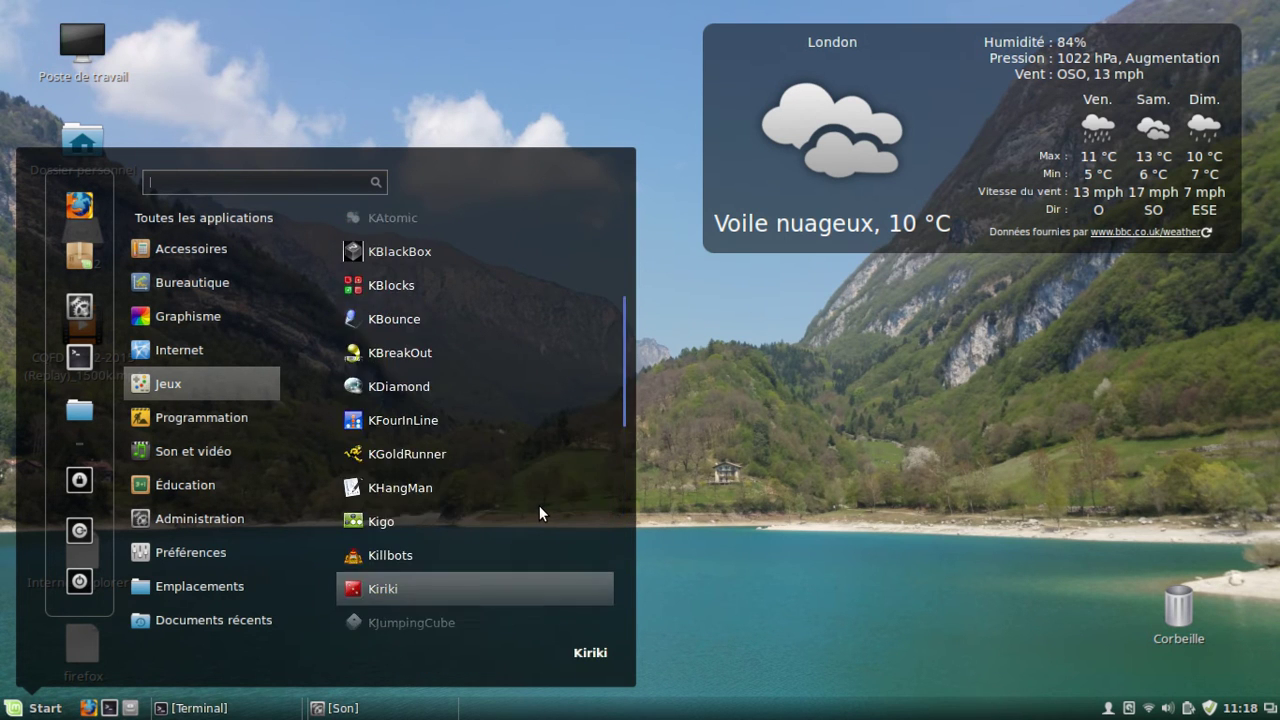
{"action": "mouse_move", "coordinate": [174, 425]}
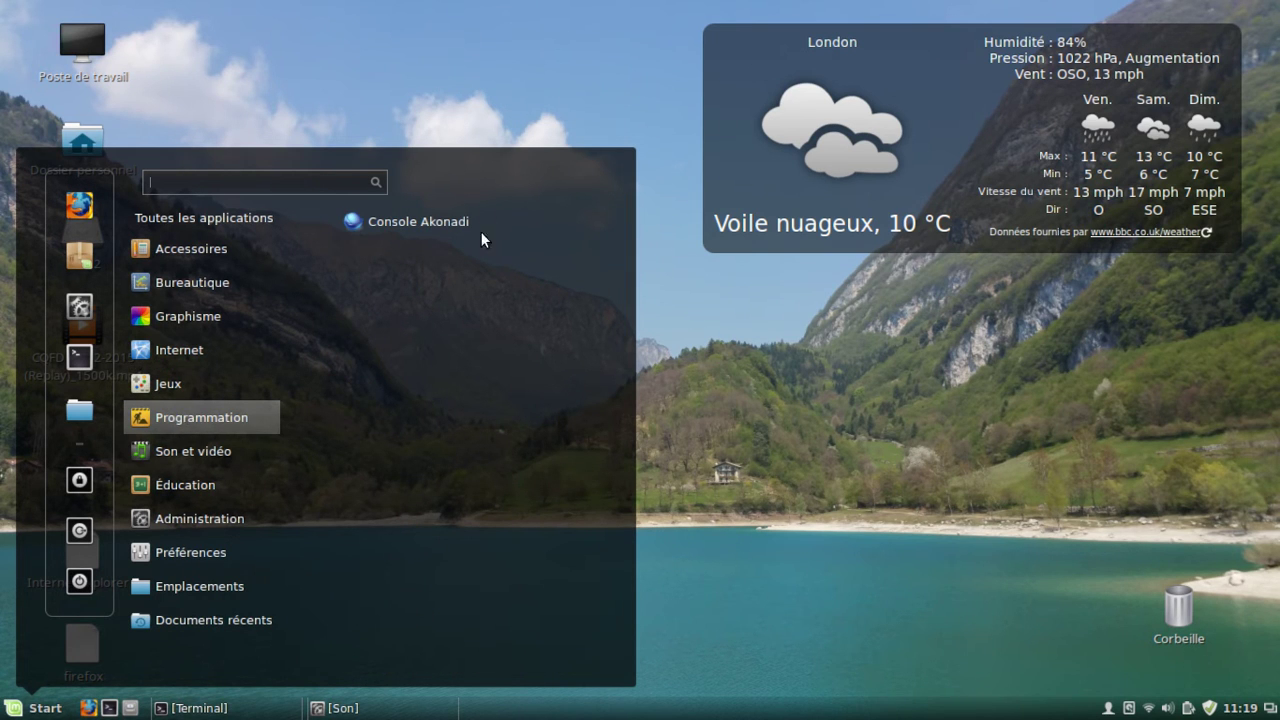
{"action": "mouse_move", "coordinate": [209, 441]}
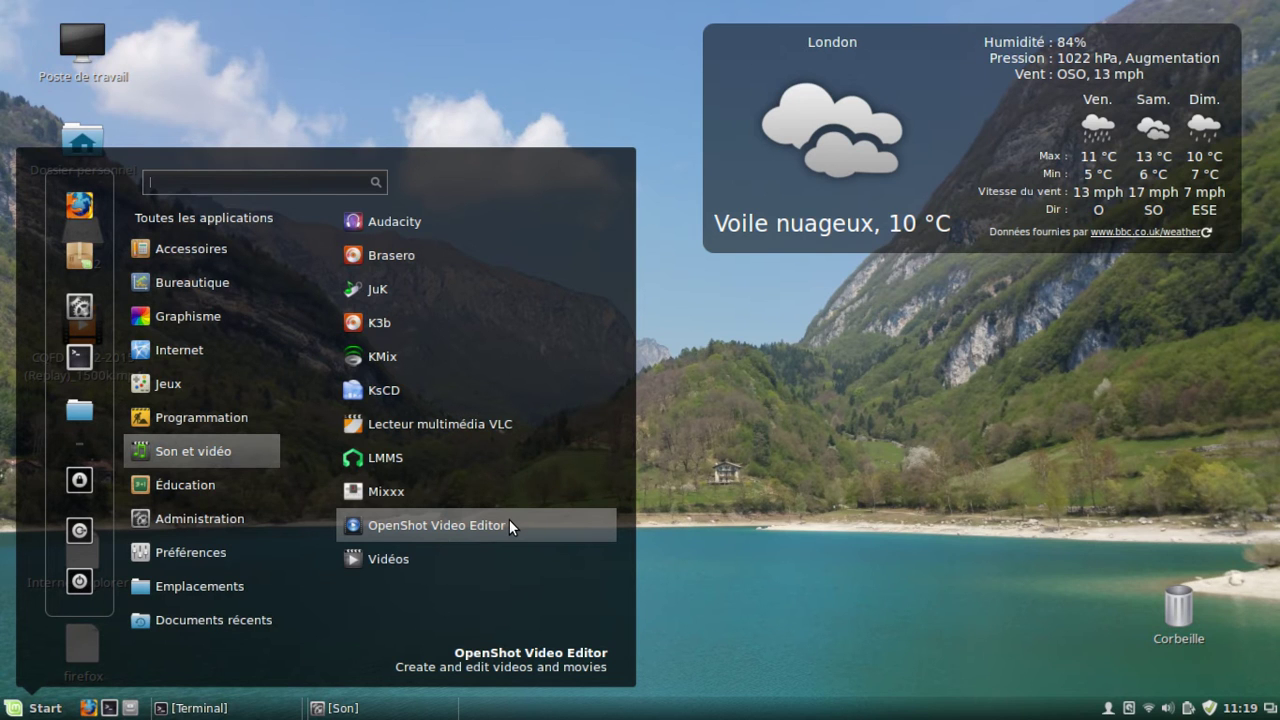
{"action": "mouse_move", "coordinate": [187, 490]}
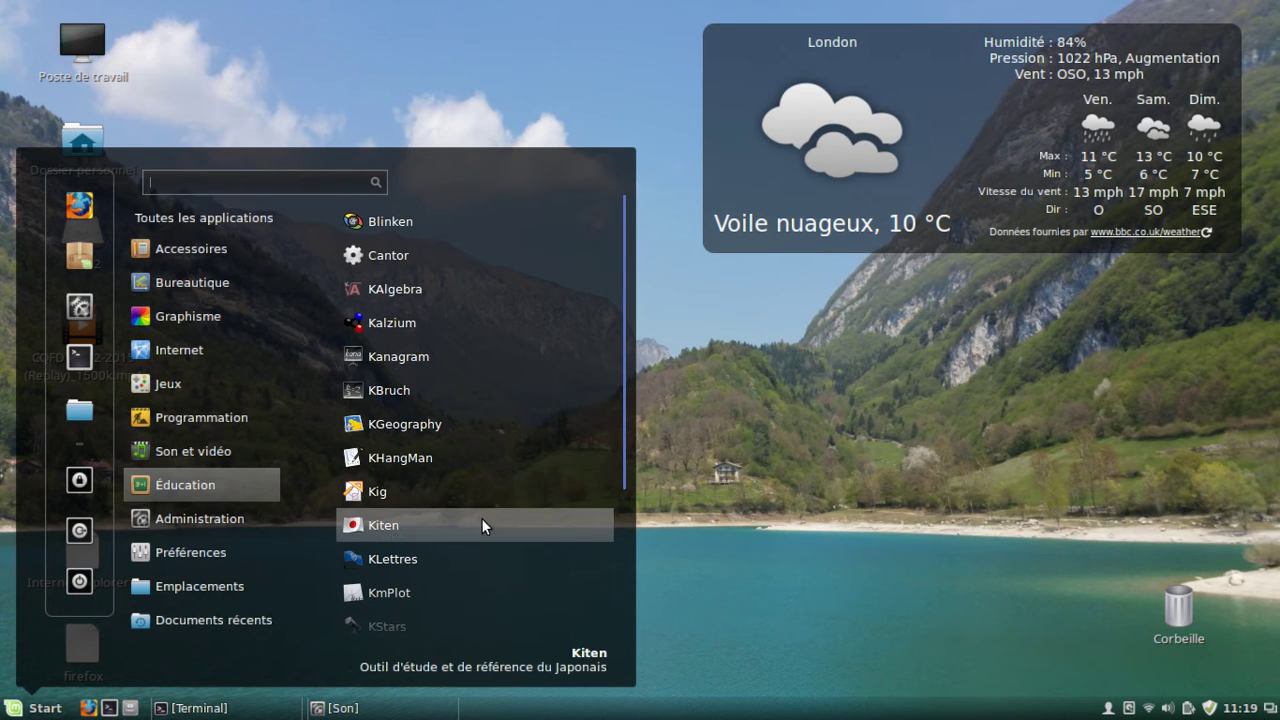
Step: Launch Dolphin from the Administration applications and close it again
{"action": "mouse_move", "coordinate": [177, 517]}
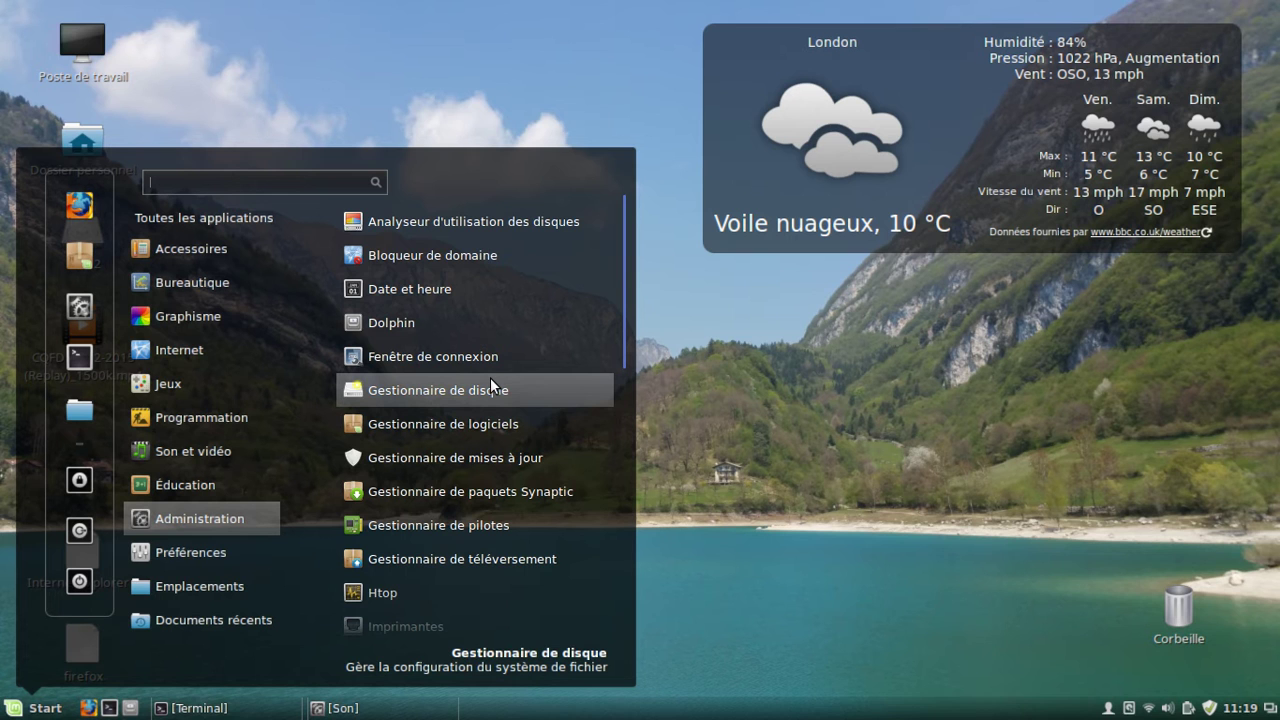
{"action": "left_click", "coordinate": [456, 320]}
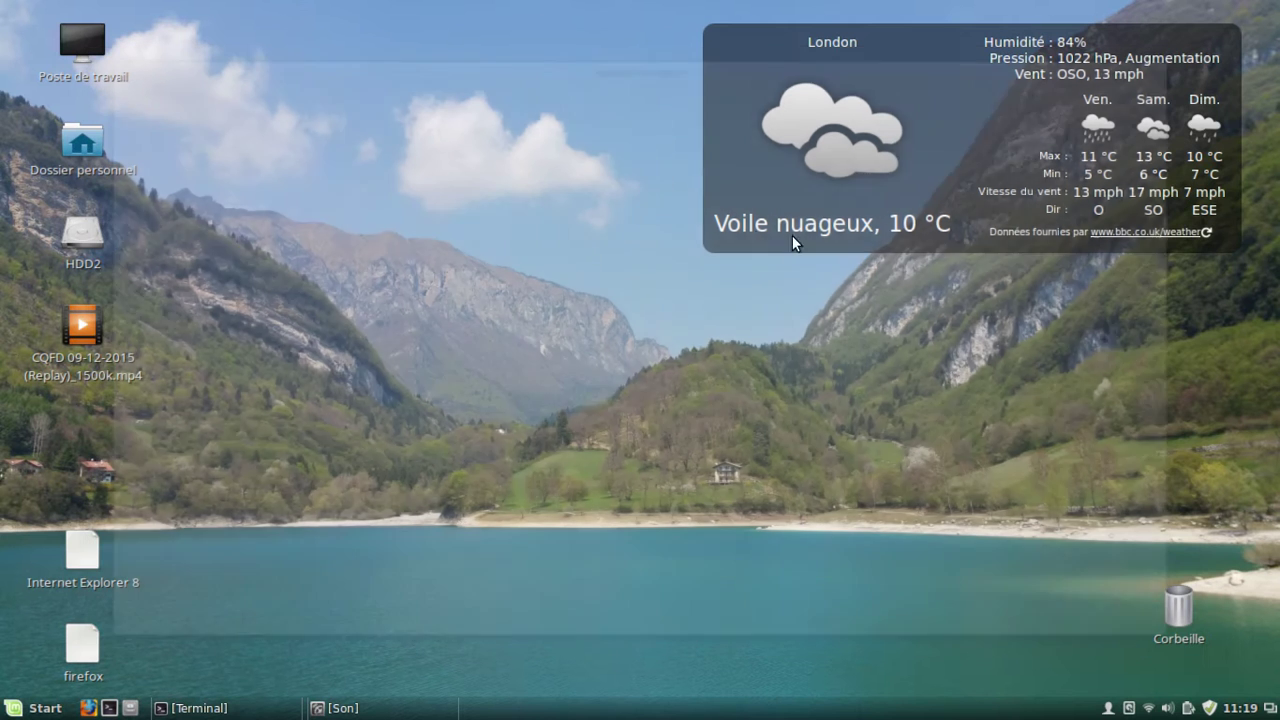
{"action": "left_click", "coordinate": [1262, 13]}
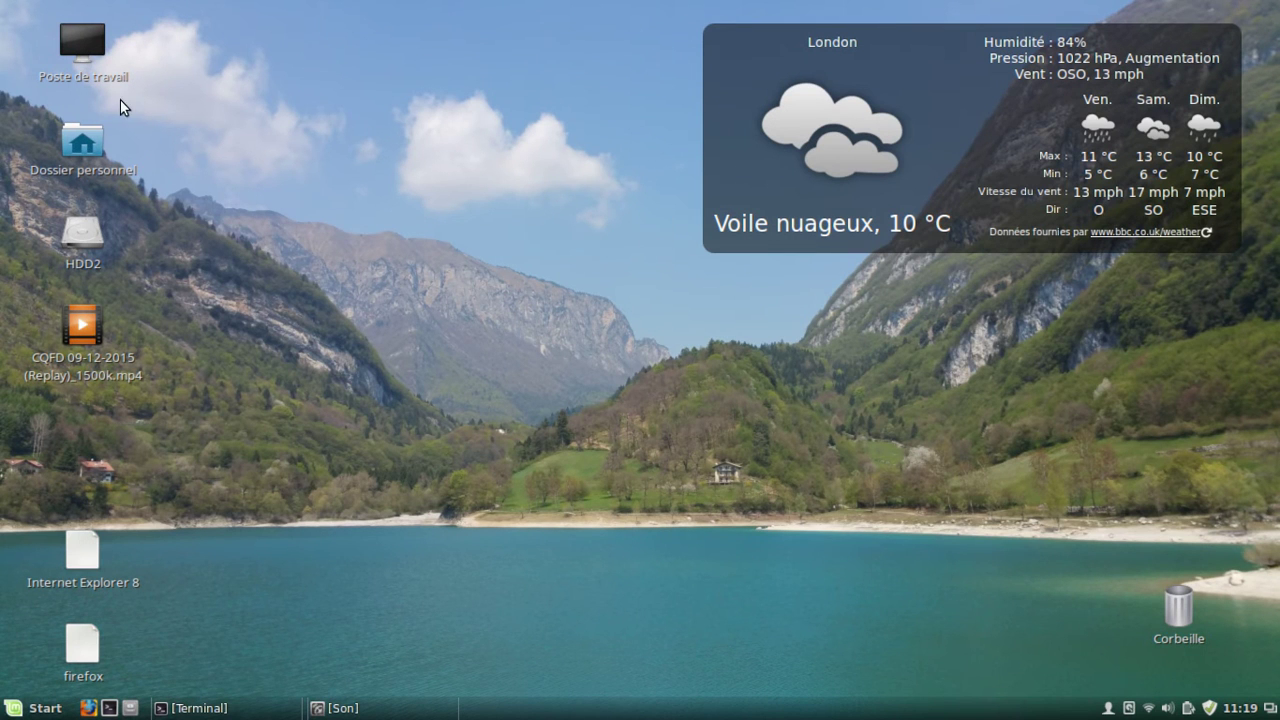
Step: Open the home folder, briefly show it in a second tab, and view the Téléchargements folder before closing the file manager
{"action": "left_click", "coordinate": [90, 140]}
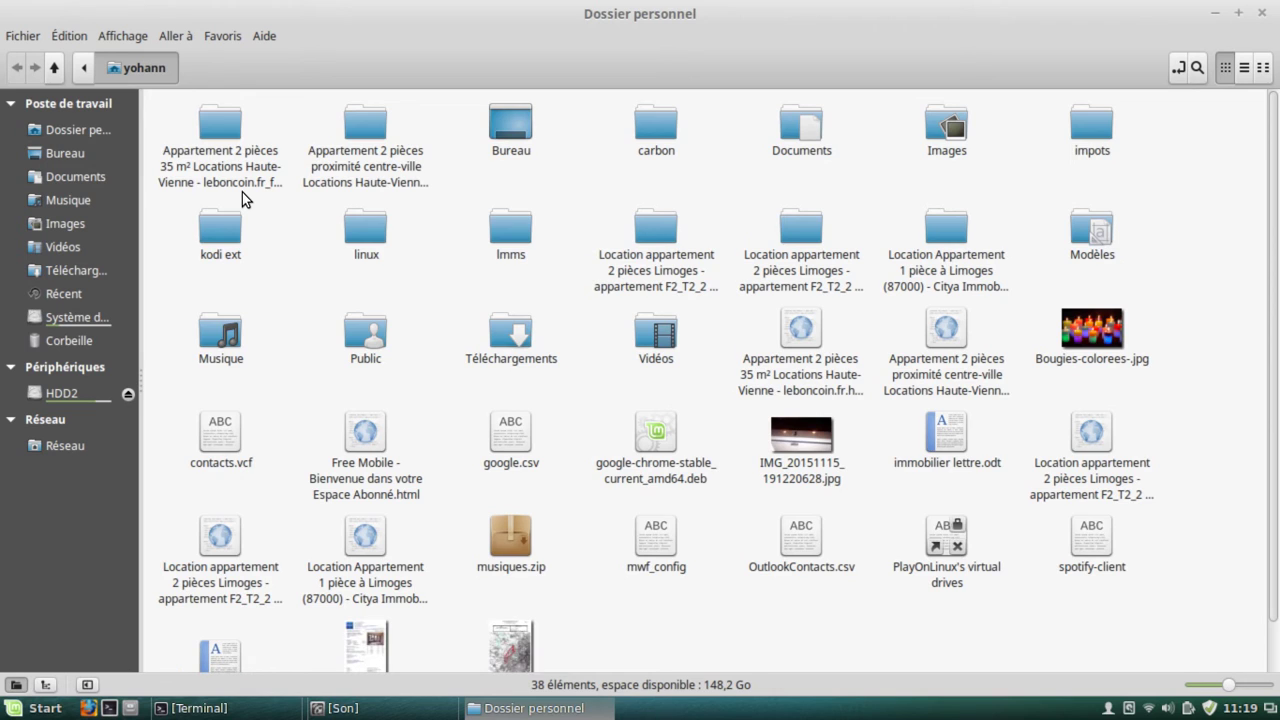
{"action": "key", "text": "F3"}
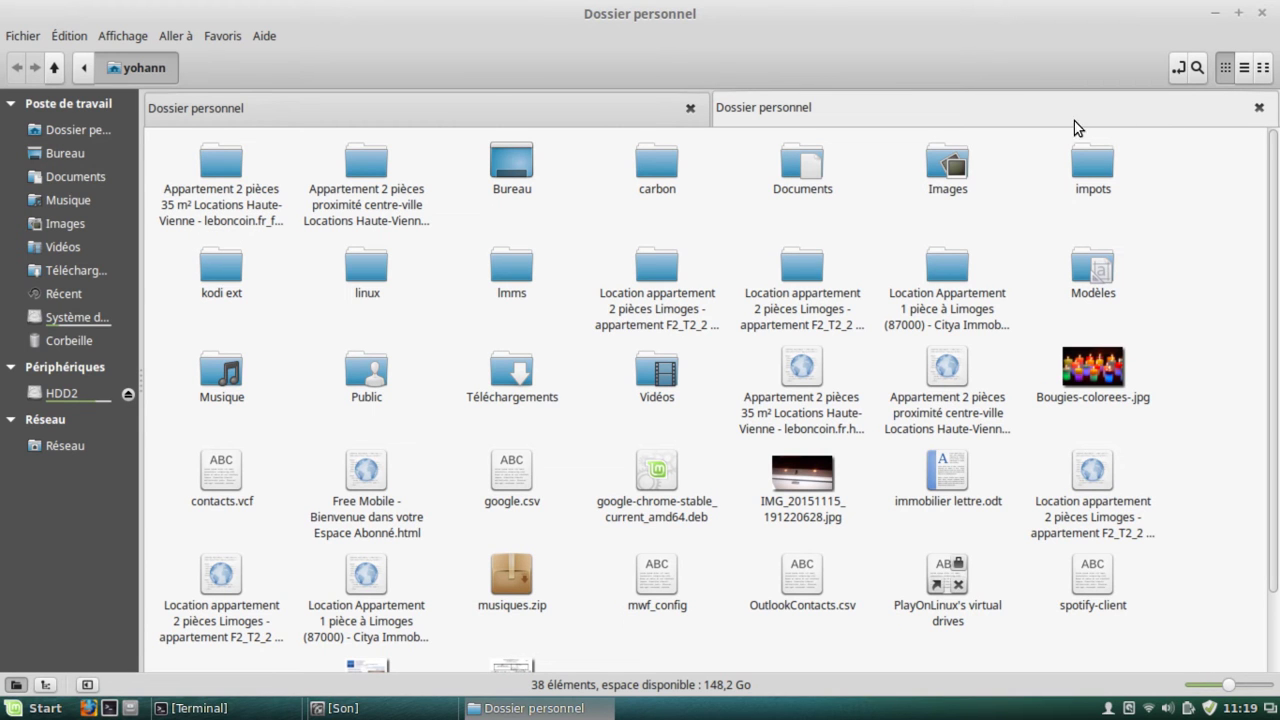
{"action": "left_click", "coordinate": [1259, 109]}
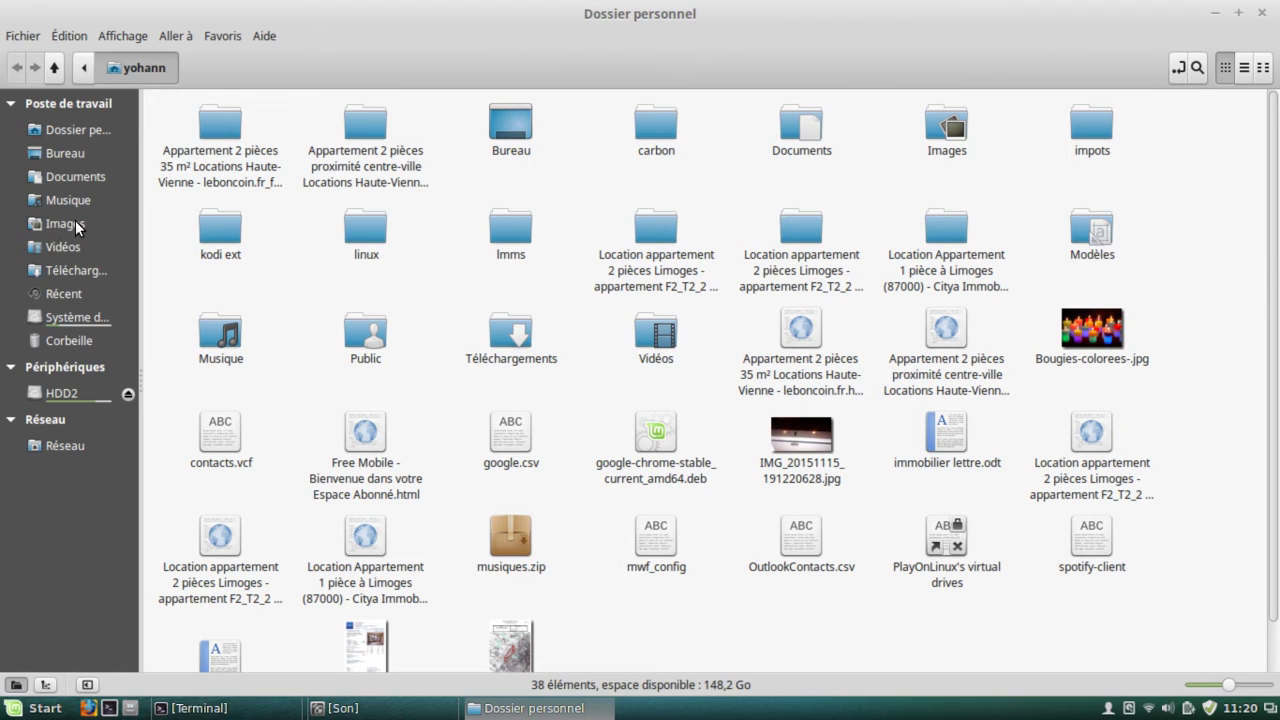
{"action": "left_click", "coordinate": [80, 268]}
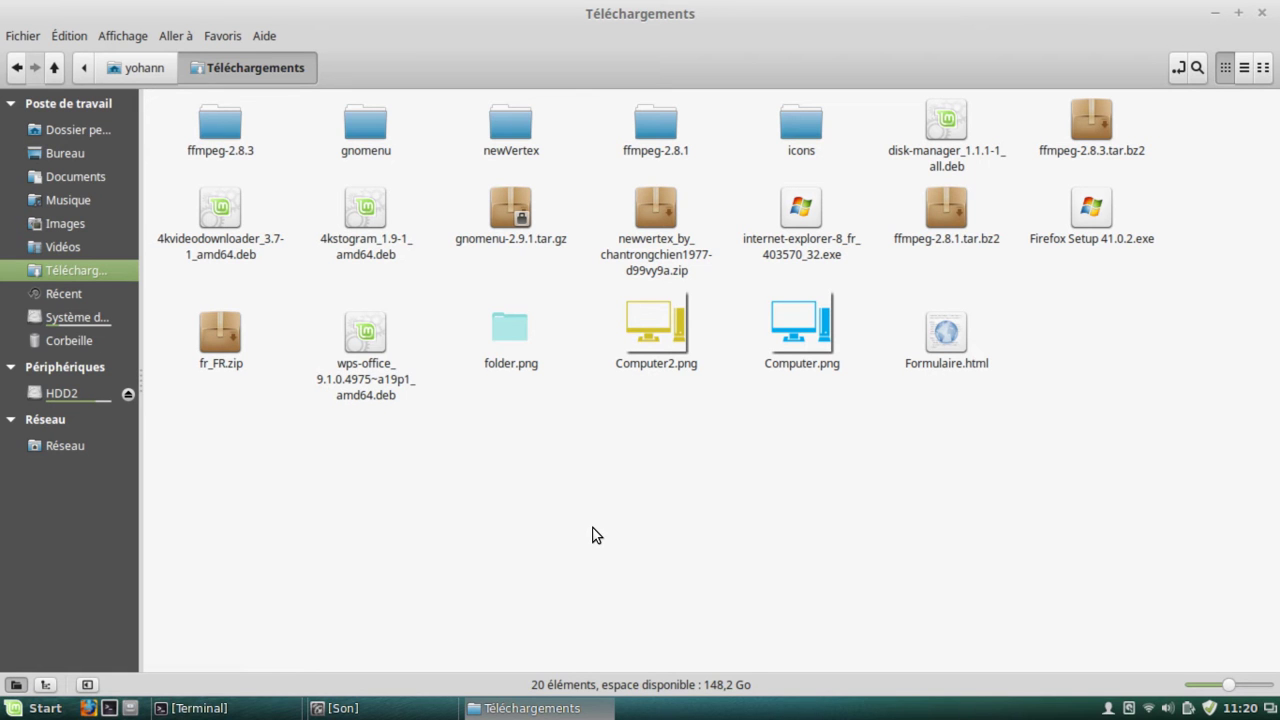
{"action": "left_click", "coordinate": [1262, 12]}
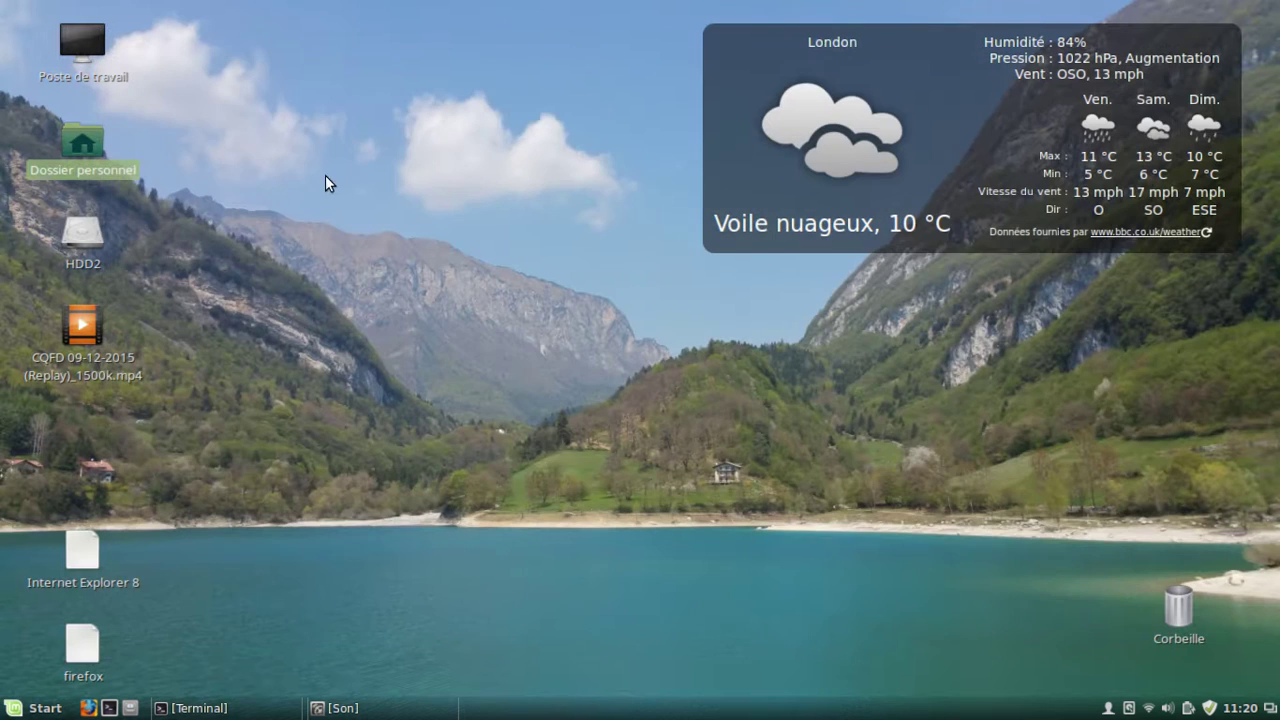
Step: Open the Applets settings from Préférences and remove the Bluetooth applet from the panel
{"action": "left_click", "coordinate": [38, 708]}
{"action": "mouse_move", "coordinate": [222, 548]}
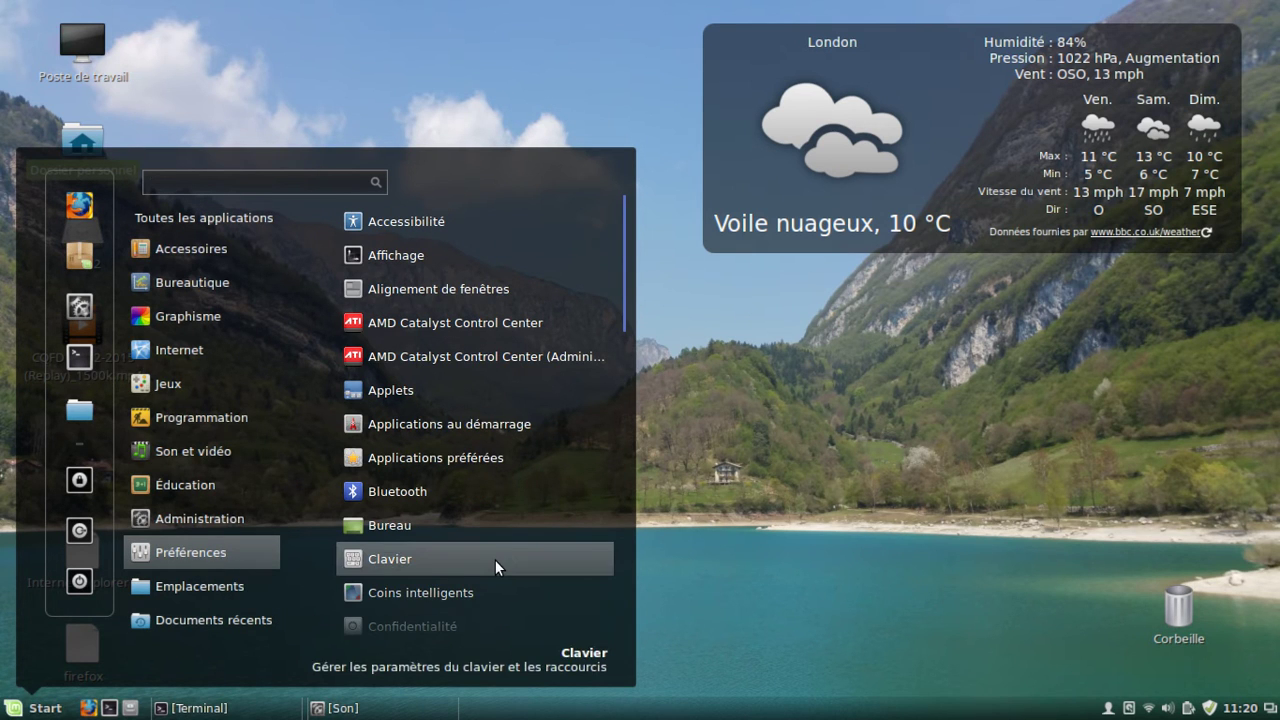
{"action": "left_click", "coordinate": [478, 395]}
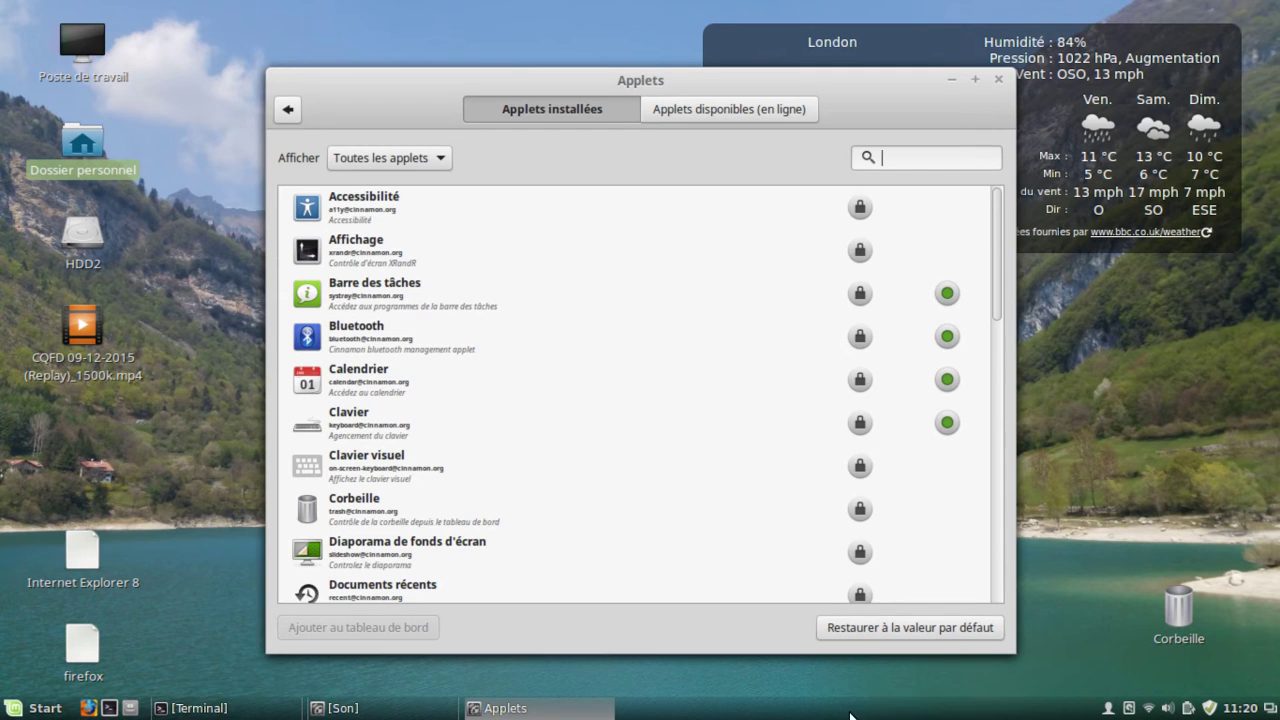
{"action": "left_click", "coordinate": [411, 327]}
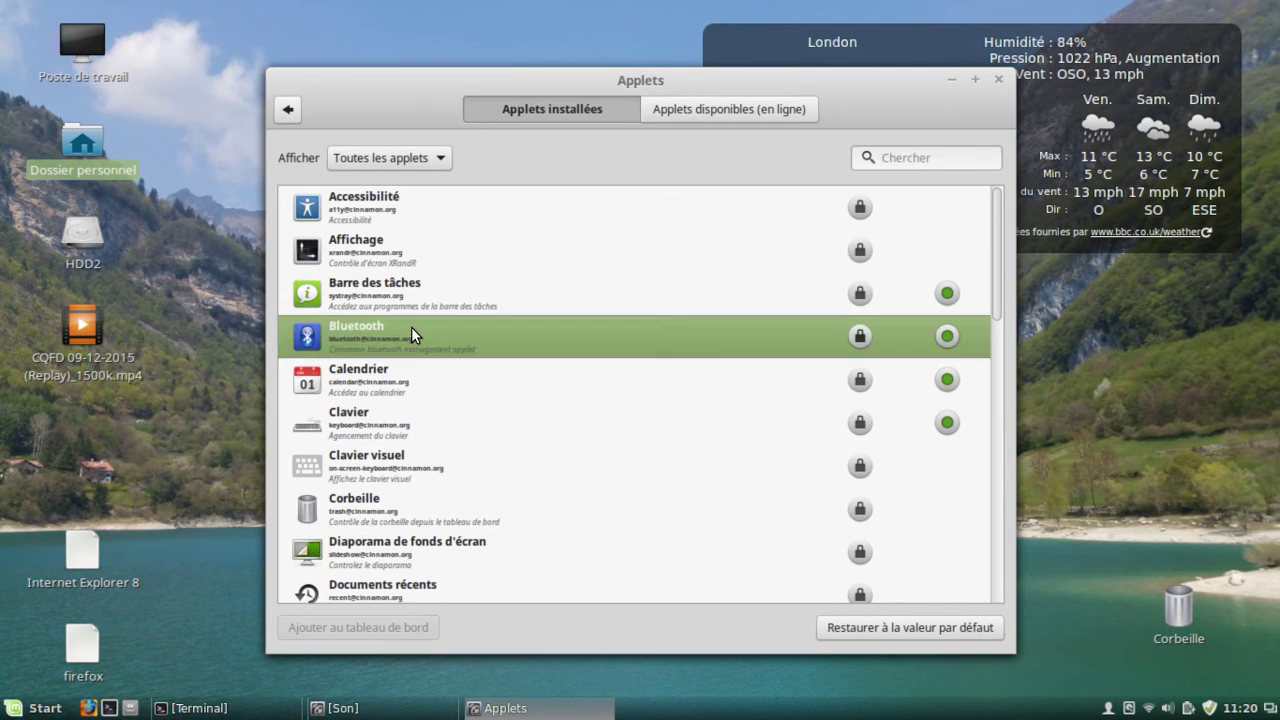
{"action": "right_click", "coordinate": [411, 327]}
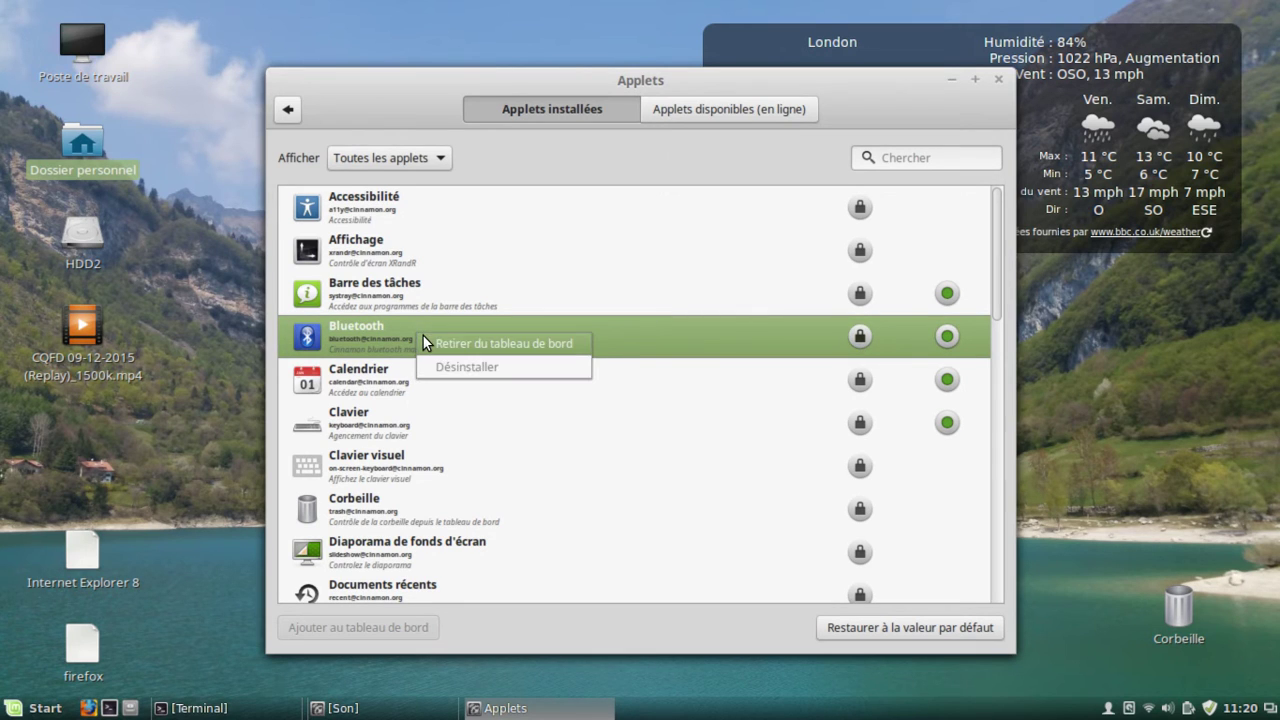
{"action": "left_click", "coordinate": [422, 334]}
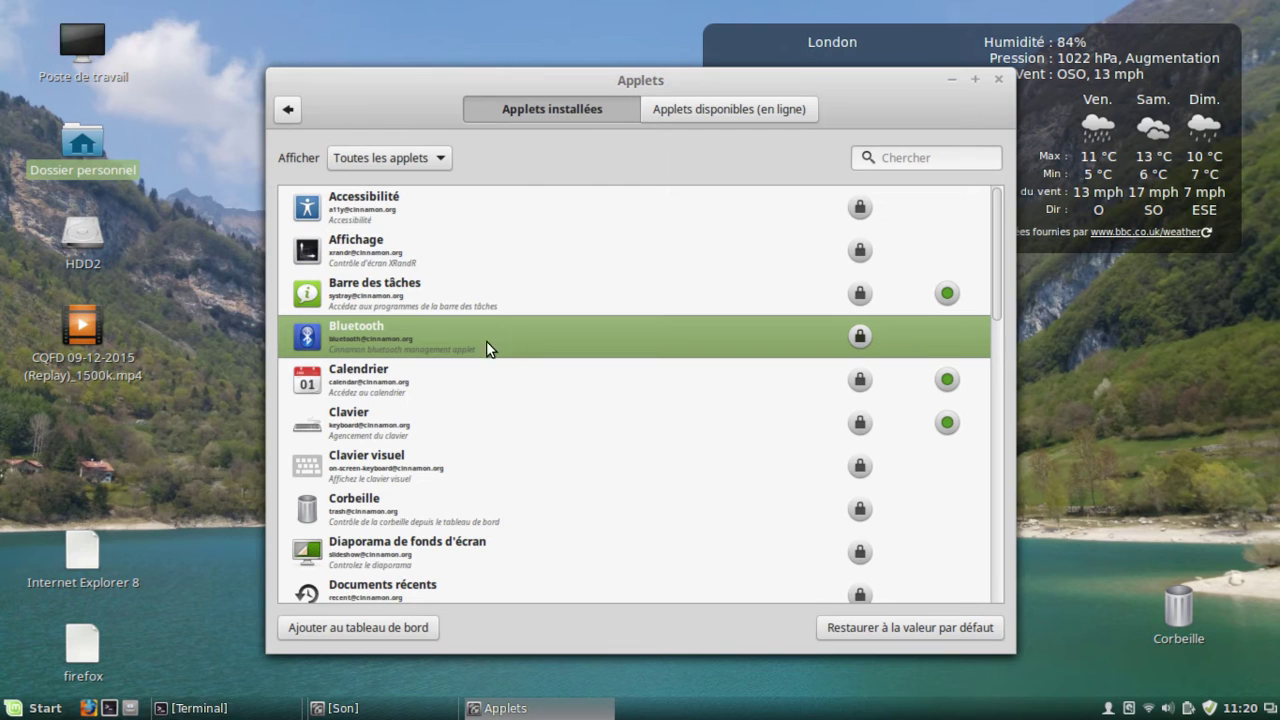
Step: Examine the installed applets and the applets available online, and close the Applets settings
{"action": "scroll", "coordinate": [531, 428], "scroll_direction": "down", "scroll_amount": 3}
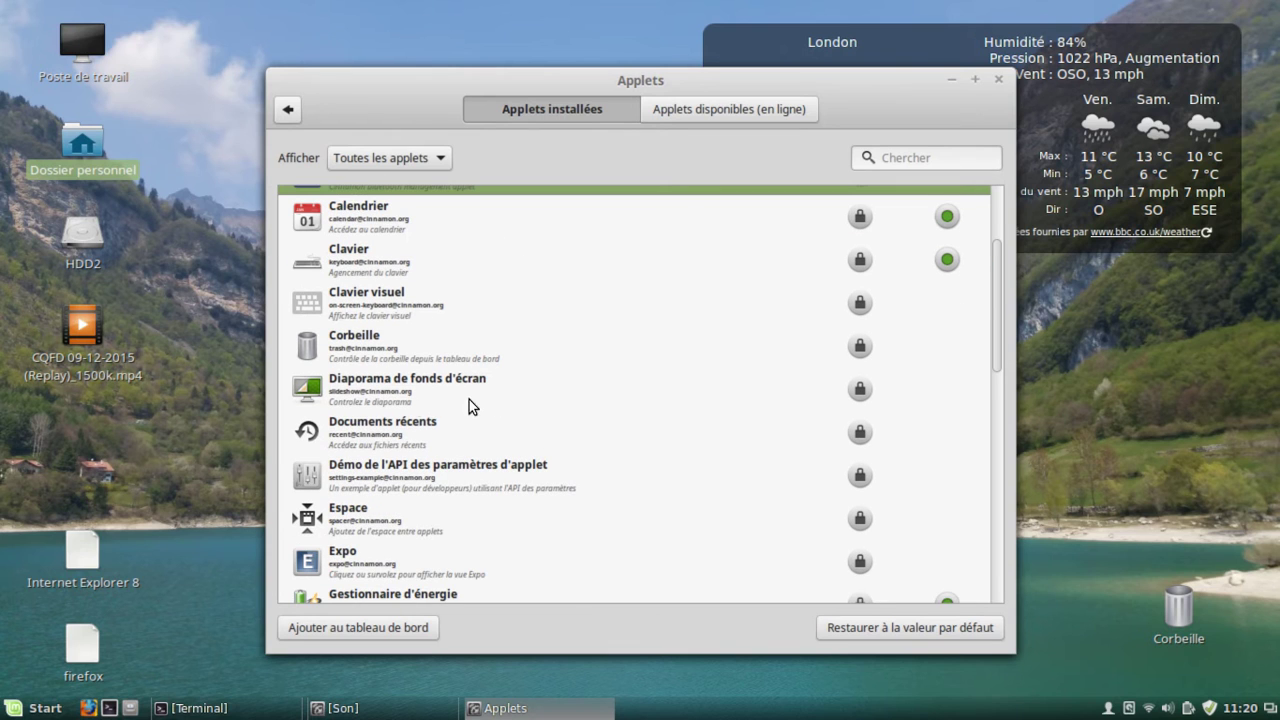
{"action": "scroll", "coordinate": [414, 396], "scroll_direction": "down", "scroll_amount": 3}
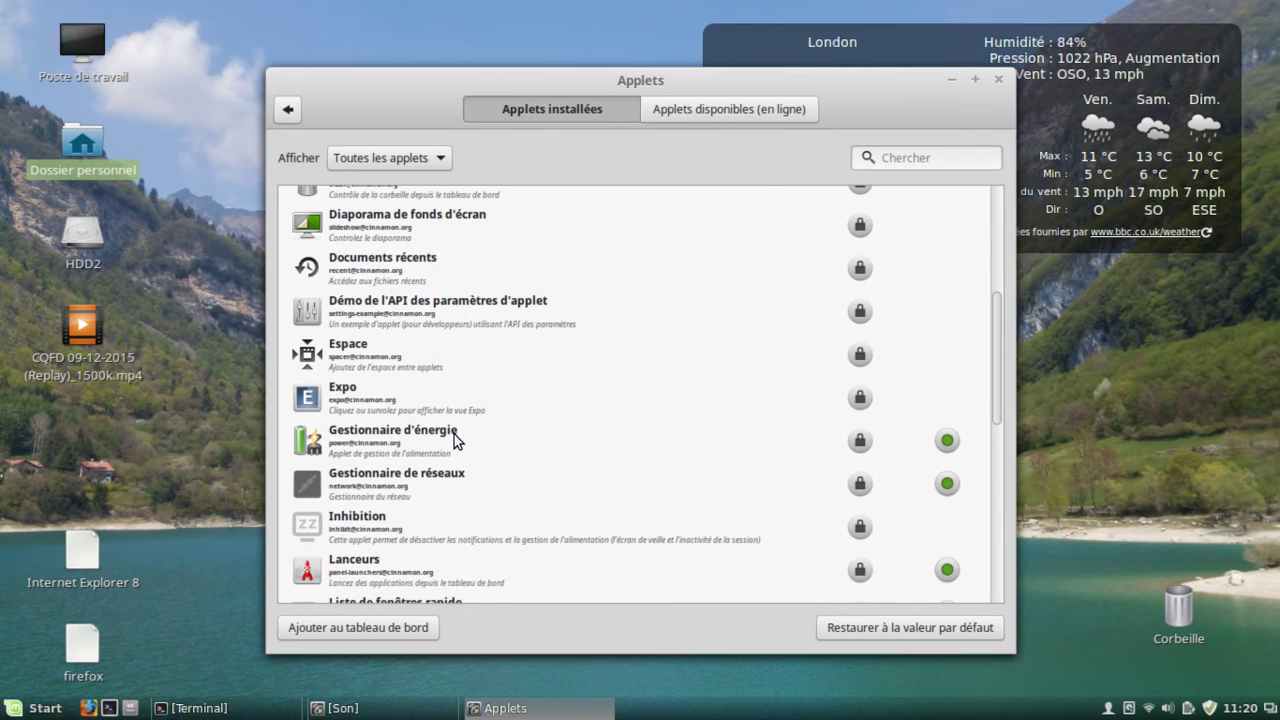
{"action": "scroll", "coordinate": [651, 514], "scroll_direction": "down", "scroll_amount": 2}
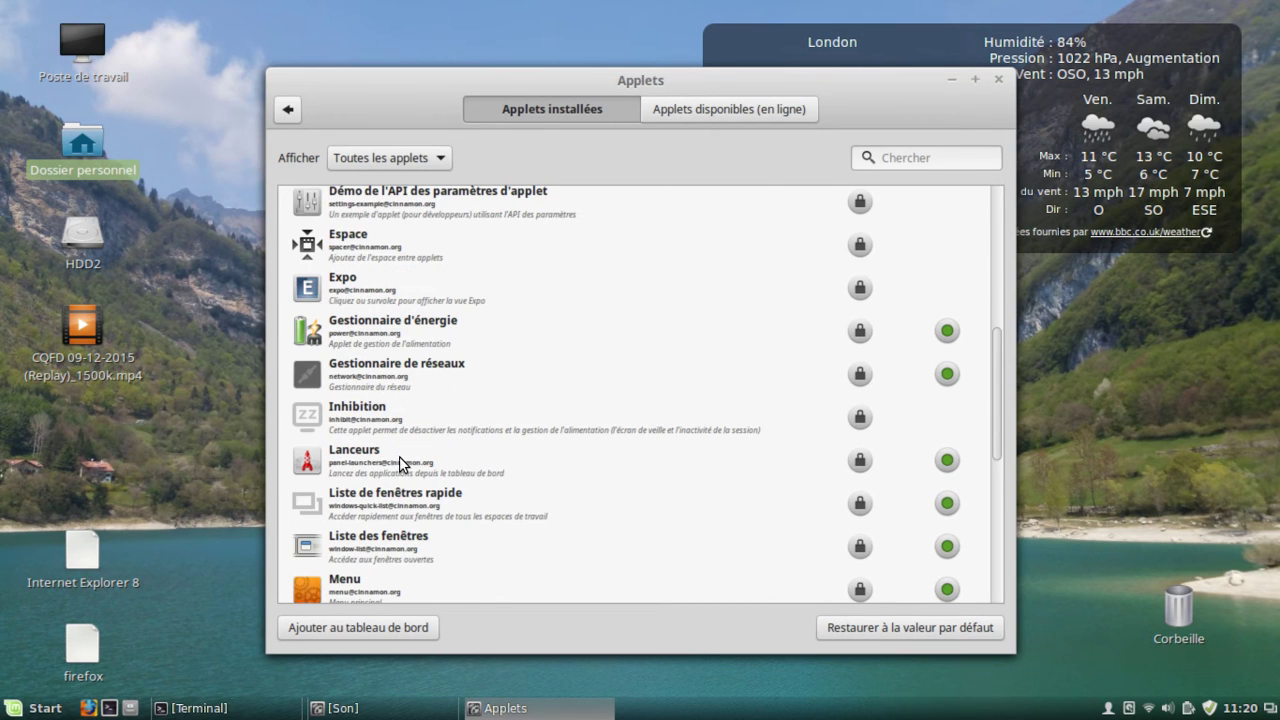
{"action": "scroll", "coordinate": [480, 469], "scroll_direction": "down", "scroll_amount": 5}
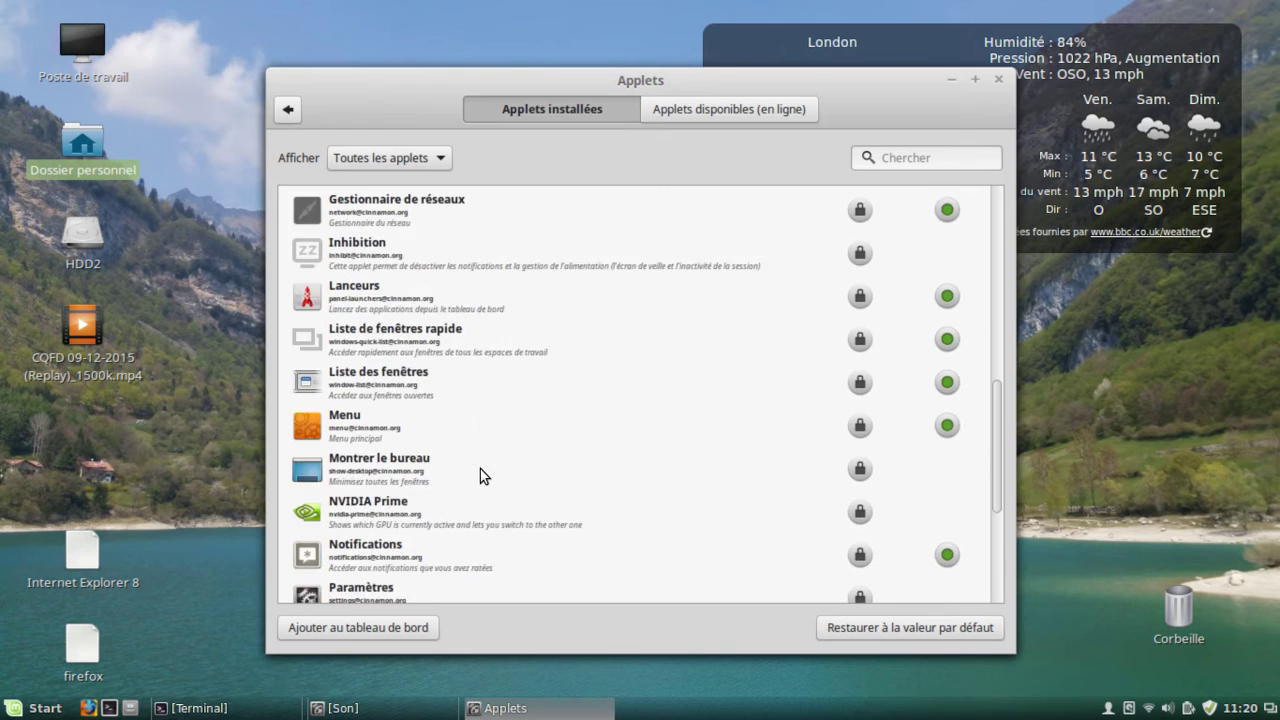
{"action": "left_click", "coordinate": [733, 107]}
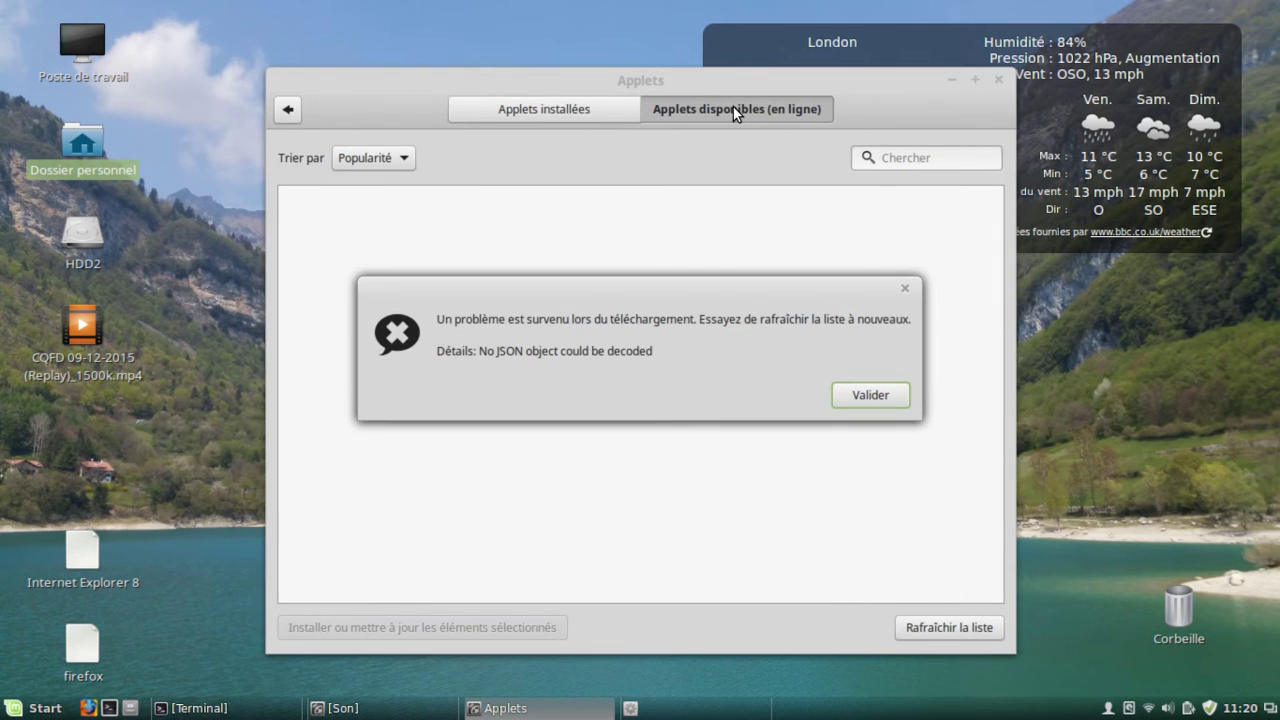
{"action": "key", "text": "Return"}
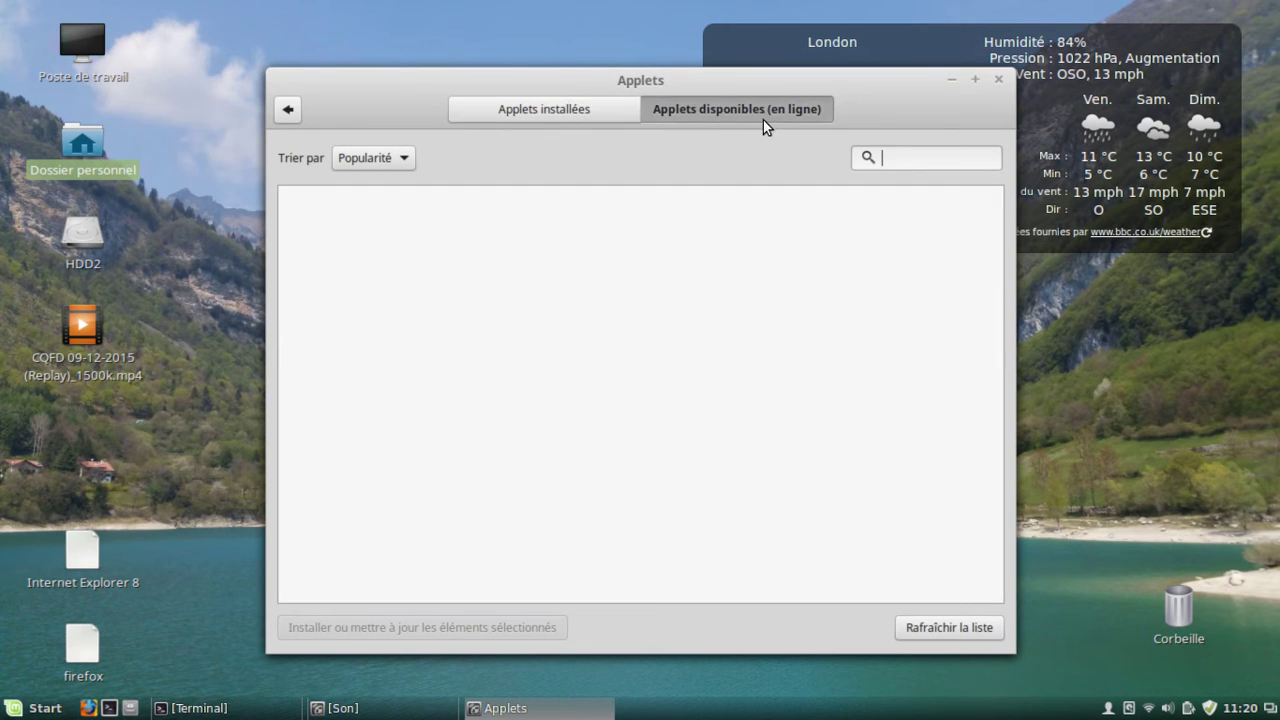
{"action": "left_click", "coordinate": [609, 107]}
{"action": "scroll", "coordinate": [624, 422], "scroll_direction": "down", "scroll_amount": 3}
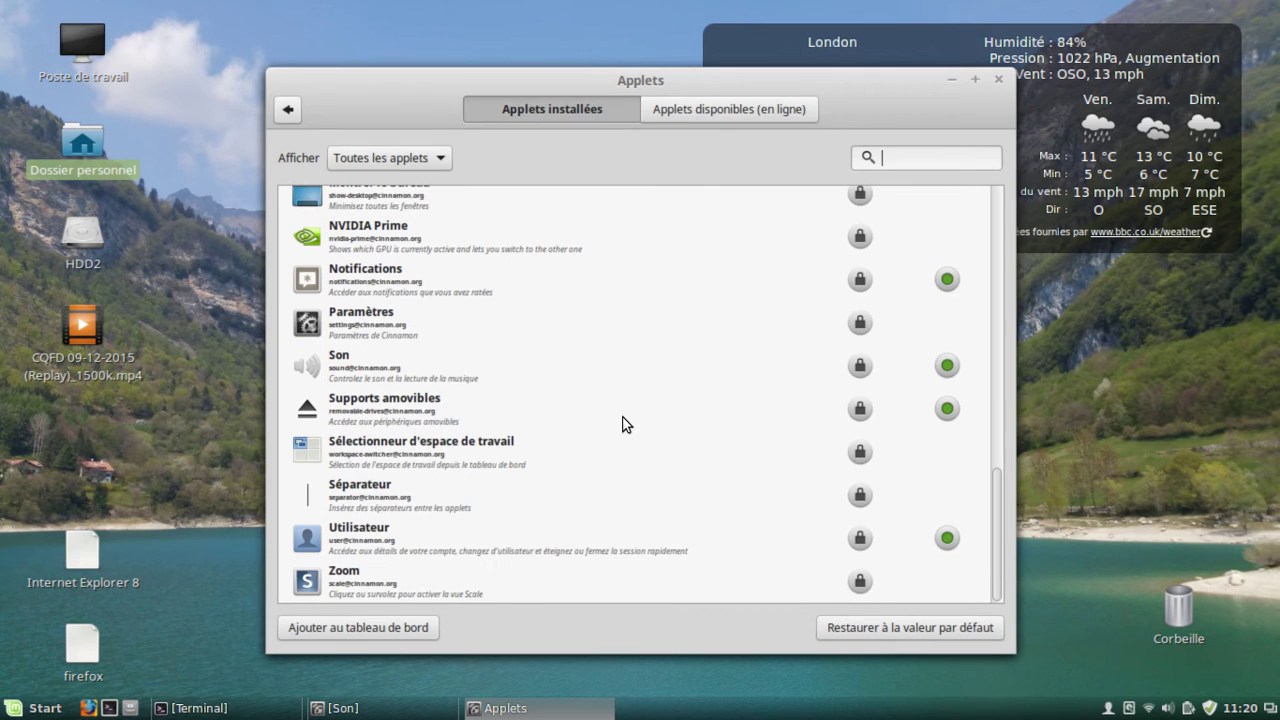
{"action": "left_click", "coordinate": [997, 84]}
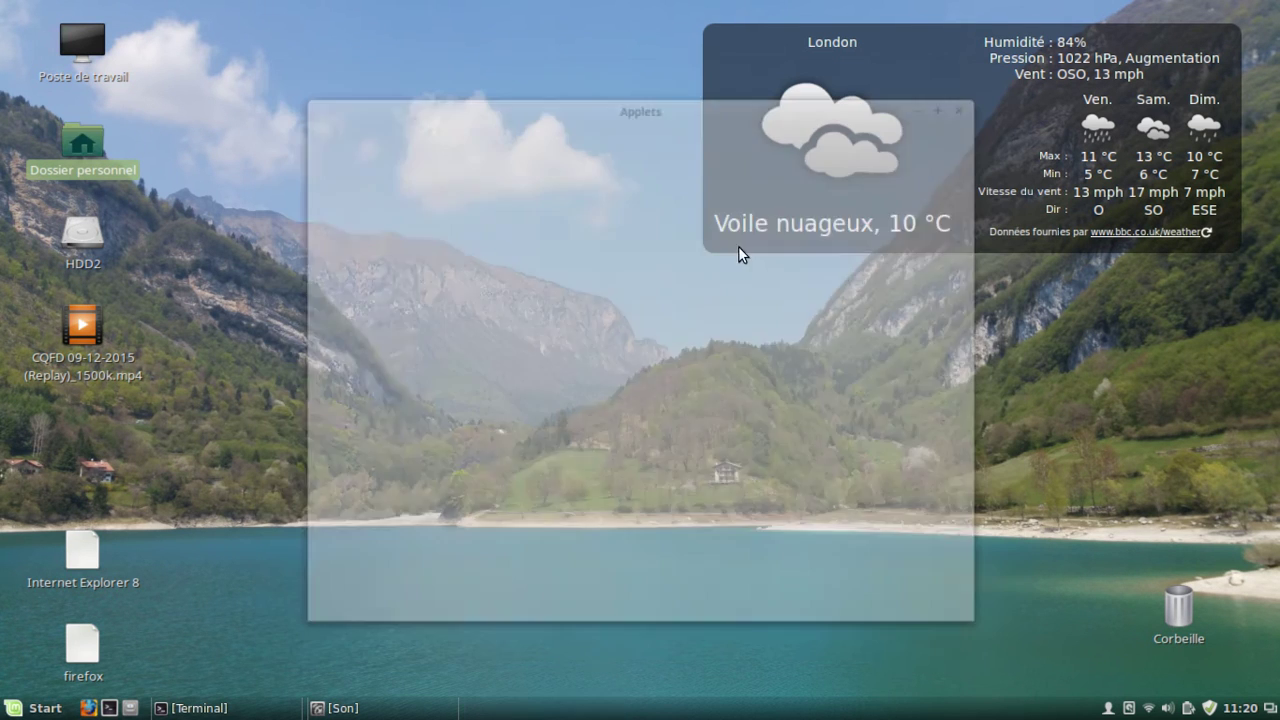
Step: Open the system settings and maximize their window
{"action": "left_click", "coordinate": [38, 708]}
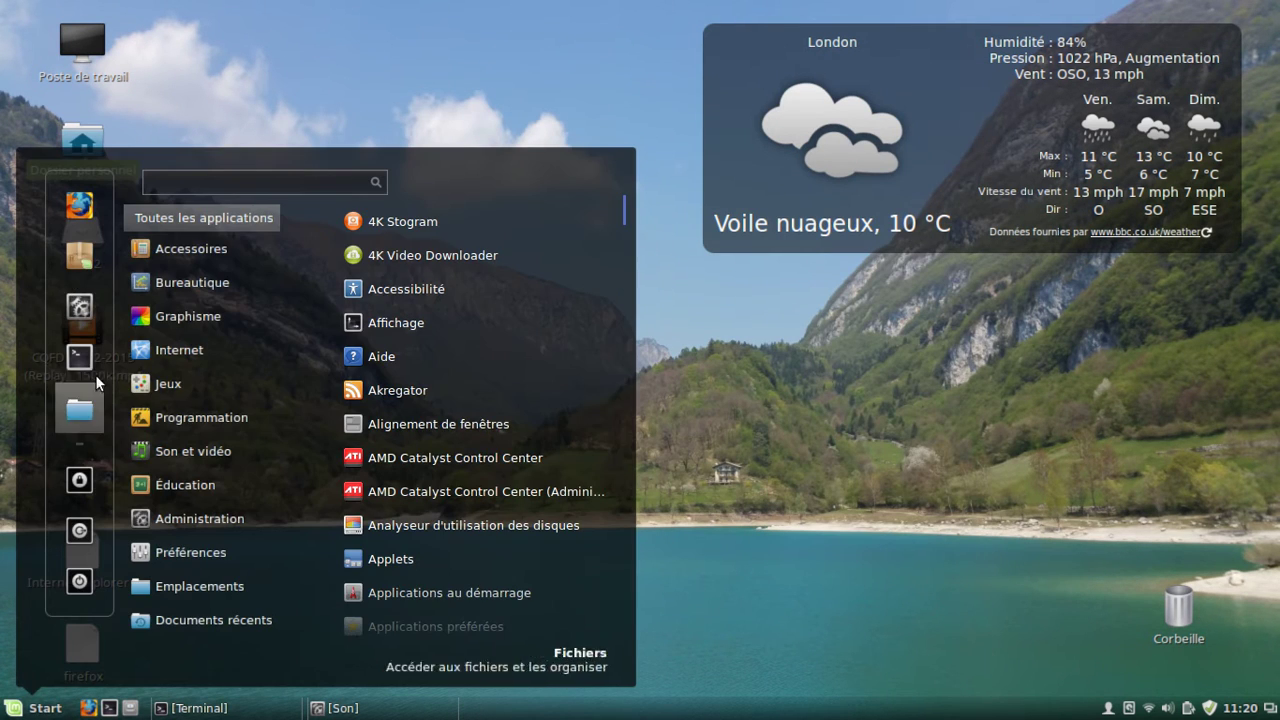
{"action": "left_click", "coordinate": [80, 307]}
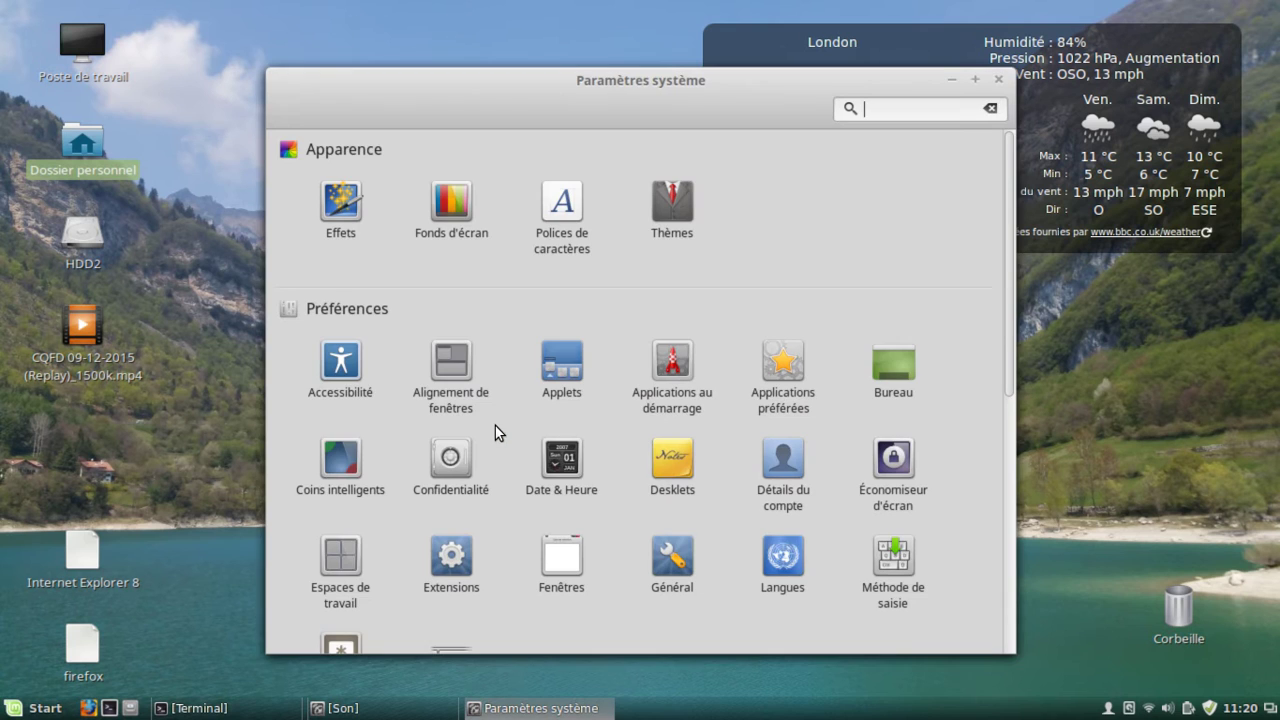
{"action": "left_click", "coordinate": [975, 80]}
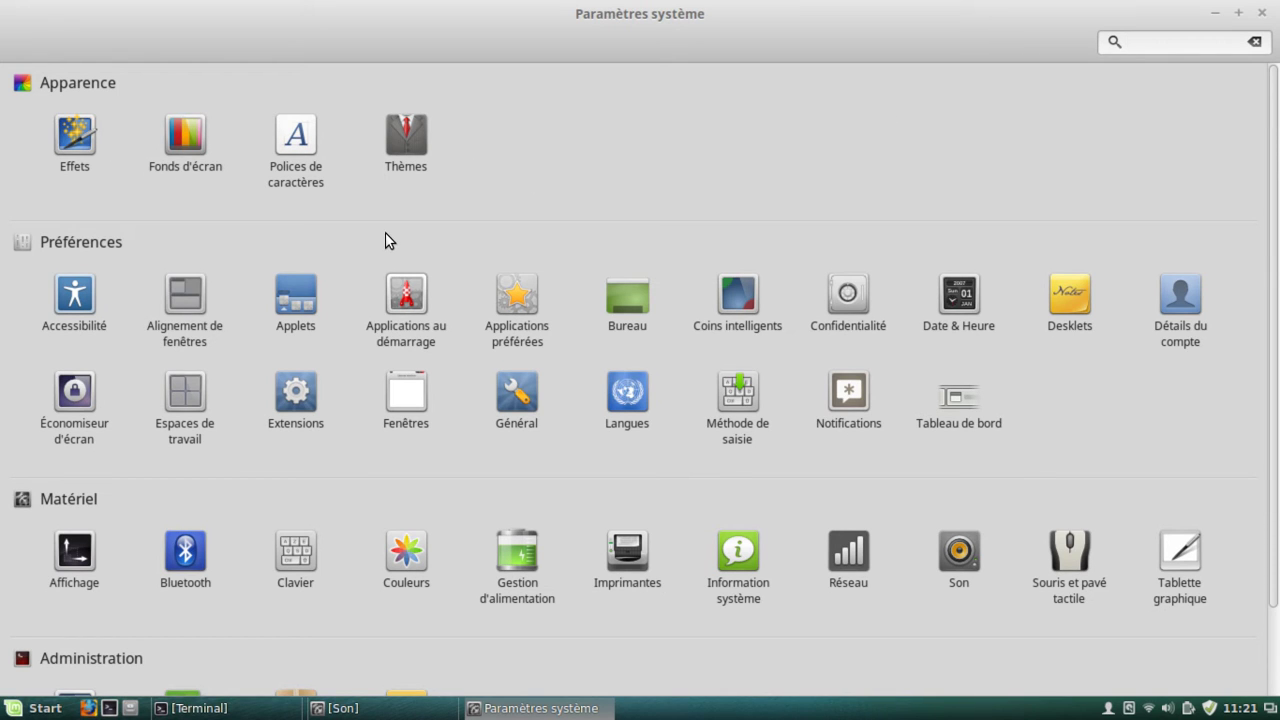
Step: Demonstrate the 3D window switcher by cycling through the open windows and returning to the system settings
{"action": "key", "text": "alt+Tab"}
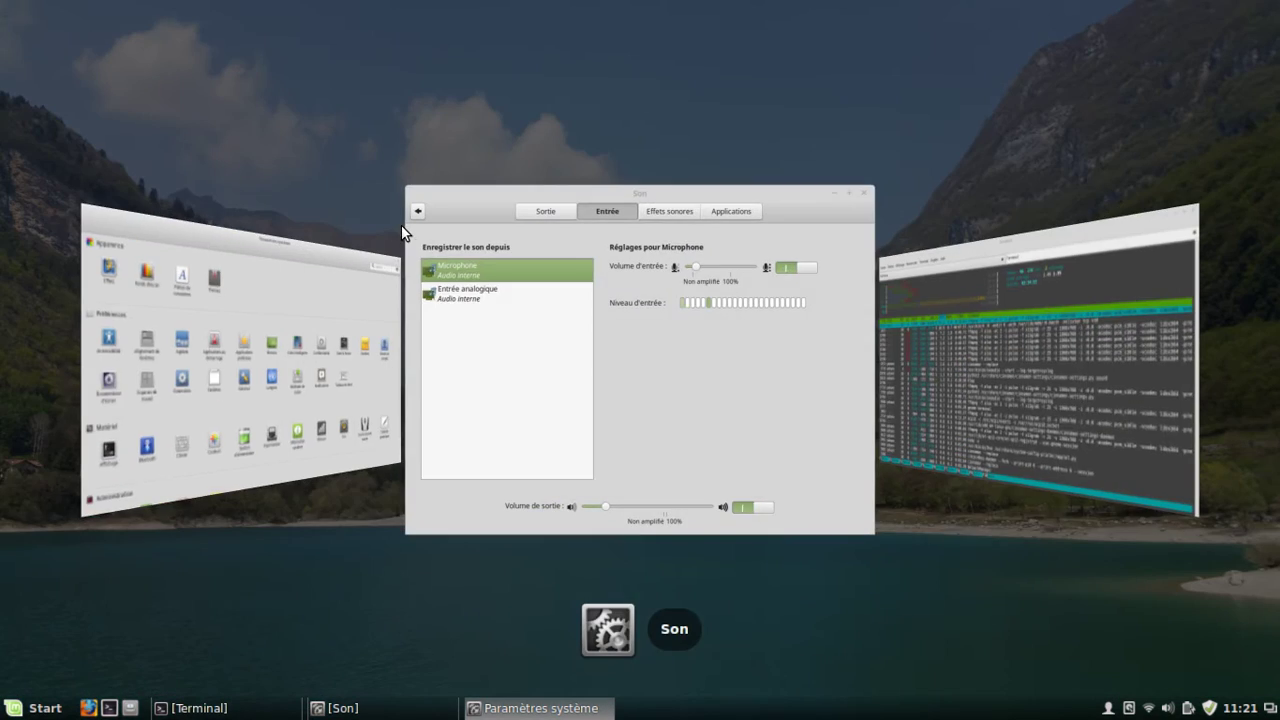
{"action": "key", "text": "alt+Tab"}
{"action": "key", "text": "alt+shift+Tab"}
{"action": "key", "text": "alt+shift+Tab"}
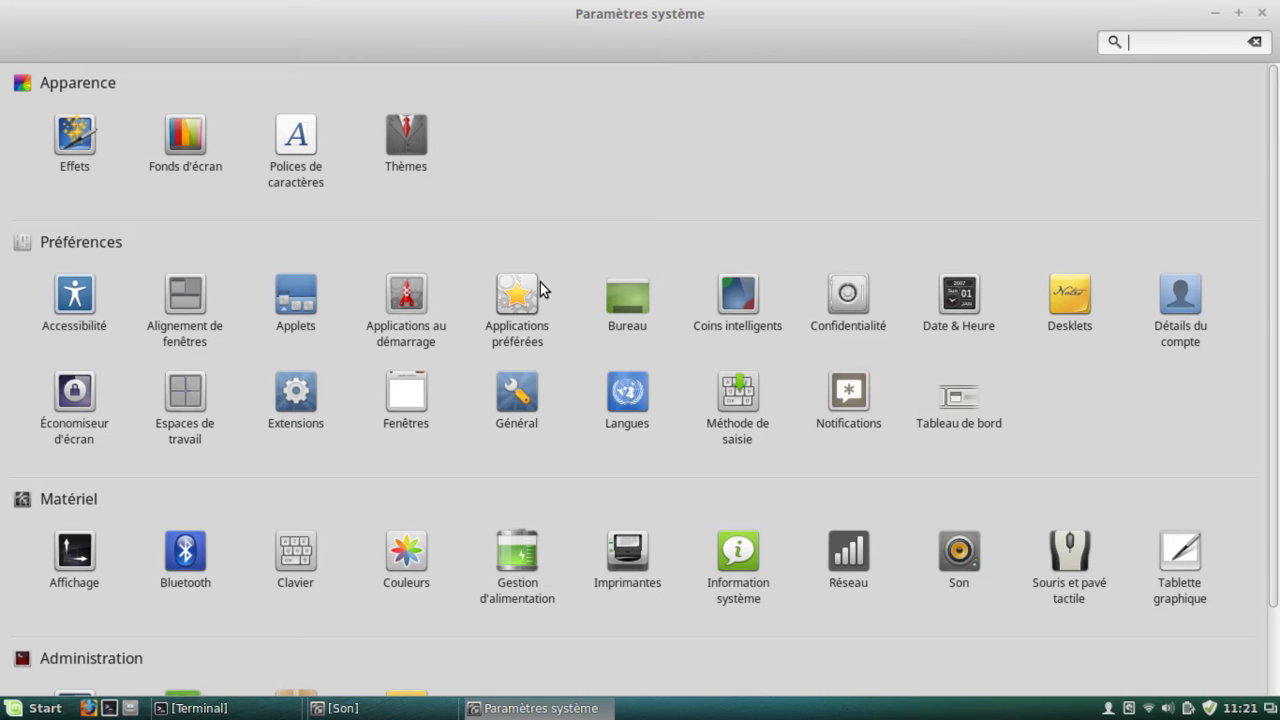
{"action": "key", "text": "alt+Tab"}
{"action": "key", "text": "alt+Tab"}
{"action": "key", "text": "alt+Tab"}
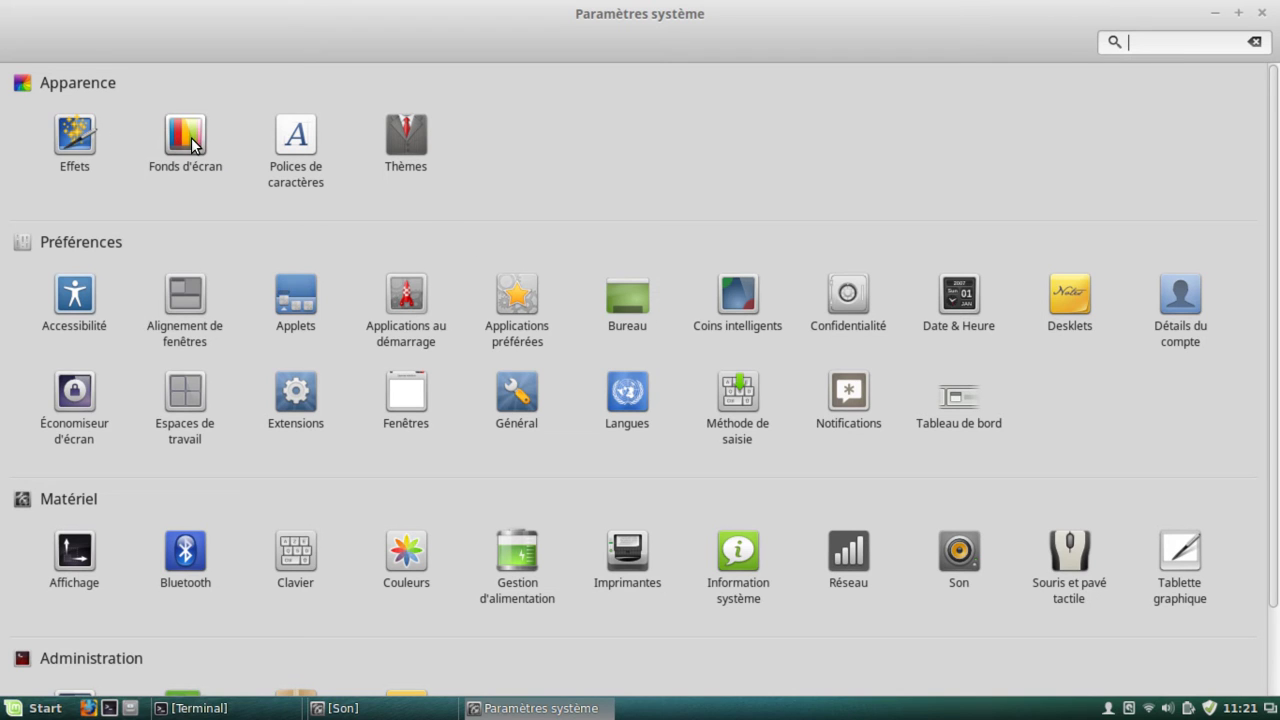
Step: Open the Thèmes settings and set the window borders to eOS
{"action": "left_click", "coordinate": [415, 151]}
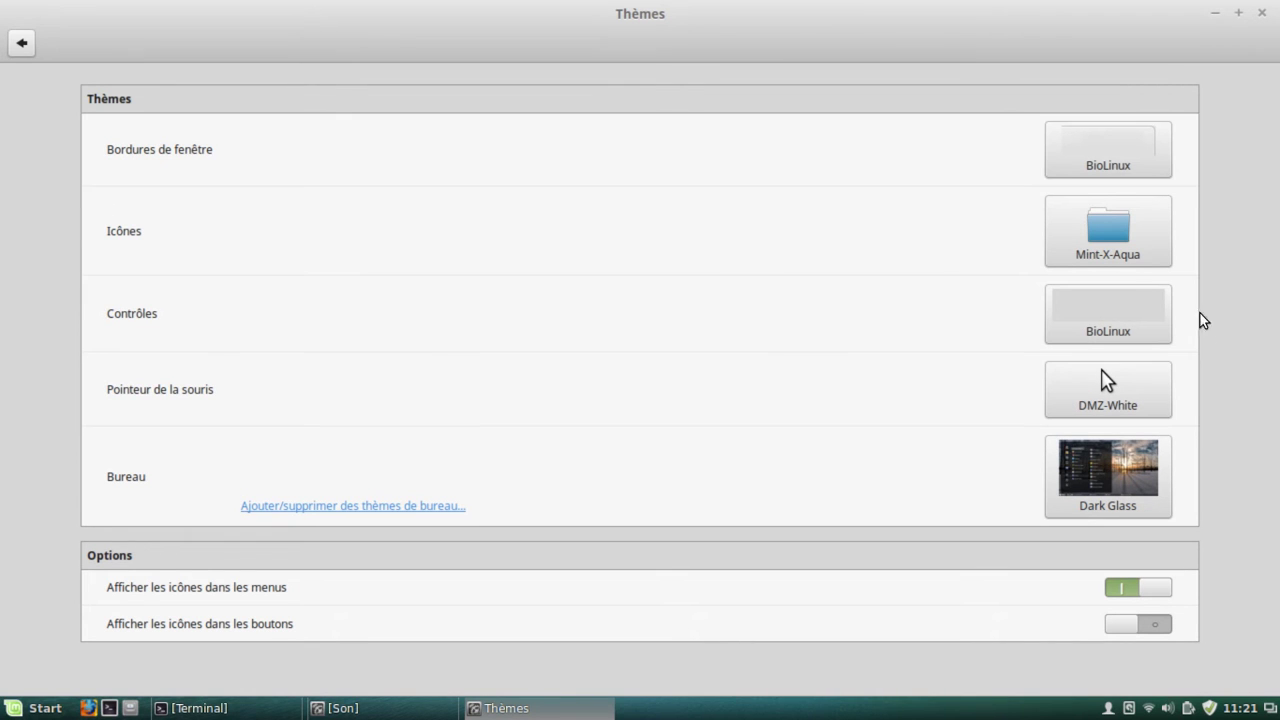
{"action": "left_click", "coordinate": [1130, 158]}
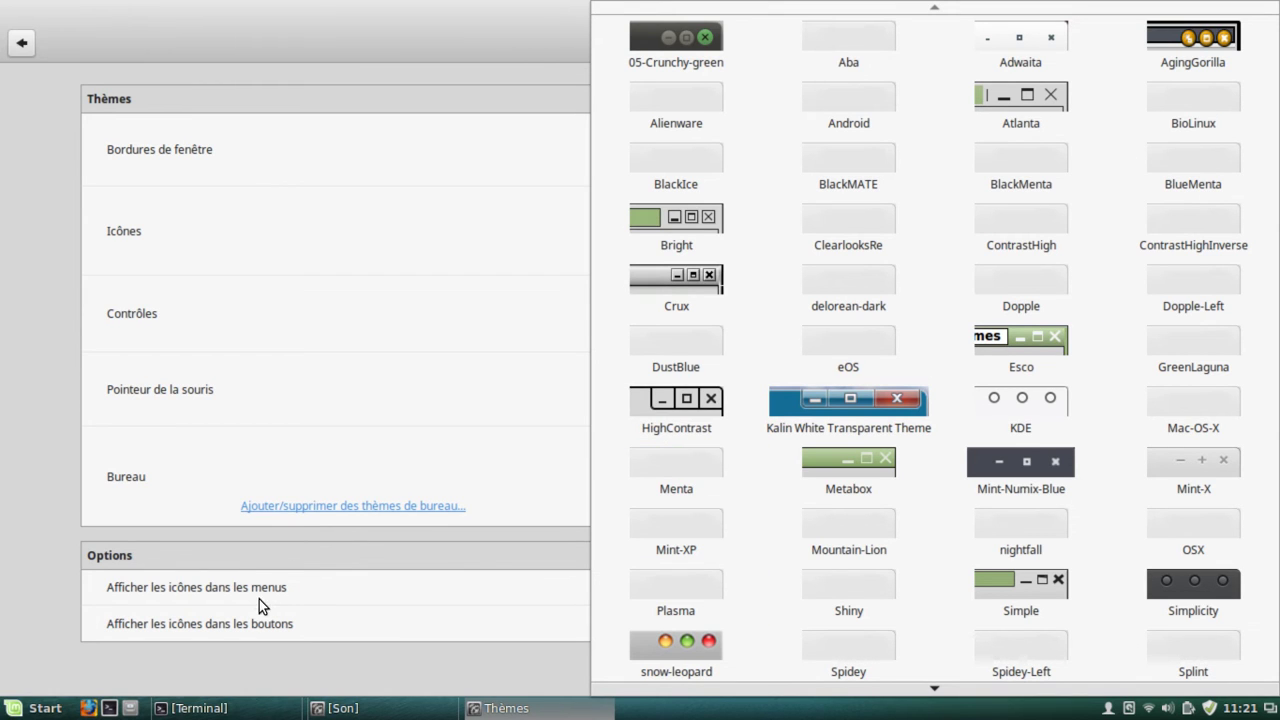
{"action": "left_click", "coordinate": [837, 329]}
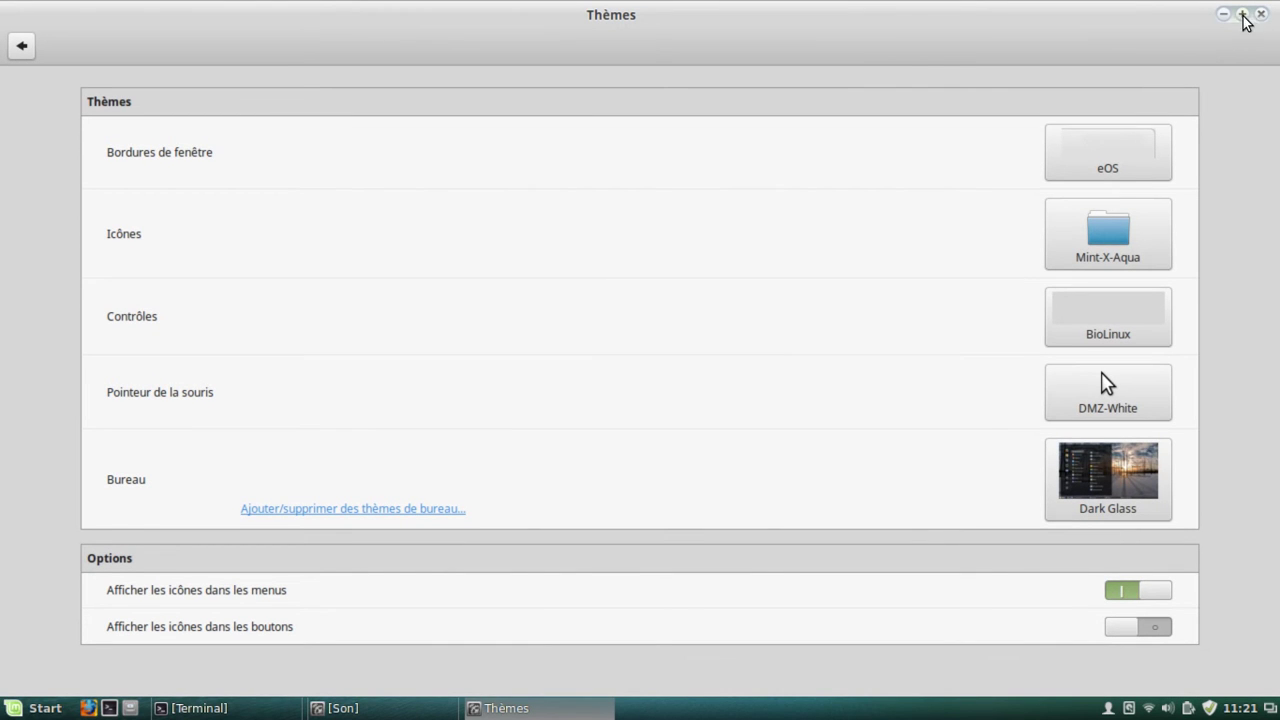
Step: Try the Mint-X and OSX themes for the window borders
{"action": "left_click", "coordinate": [1134, 179]}
{"action": "left_click", "coordinate": [1186, 480]}
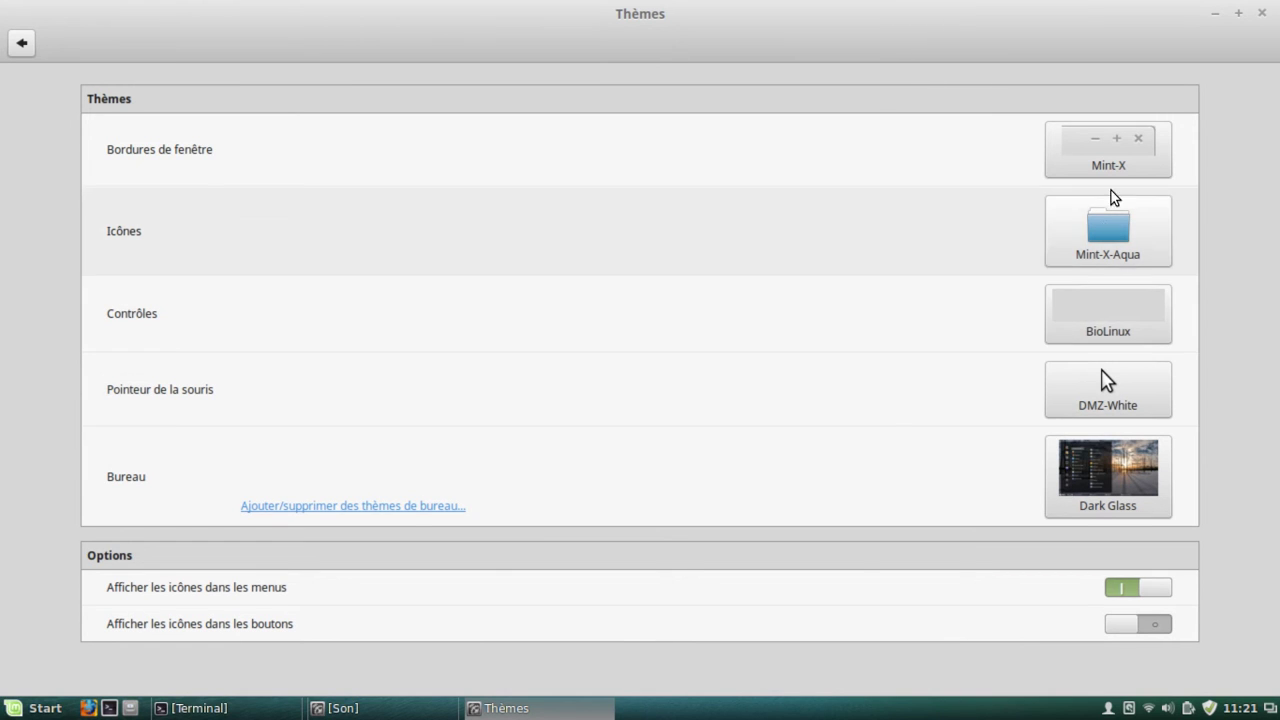
{"action": "left_click", "coordinate": [1112, 152]}
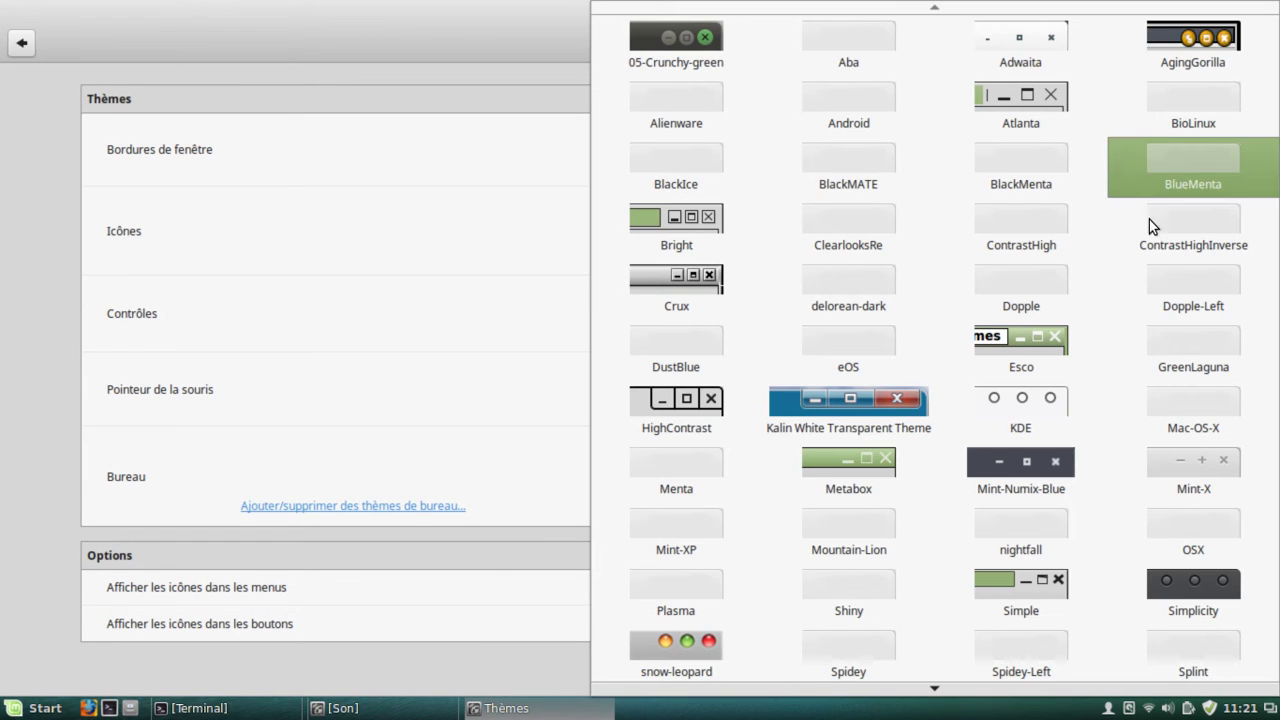
{"action": "left_click", "coordinate": [1199, 522]}
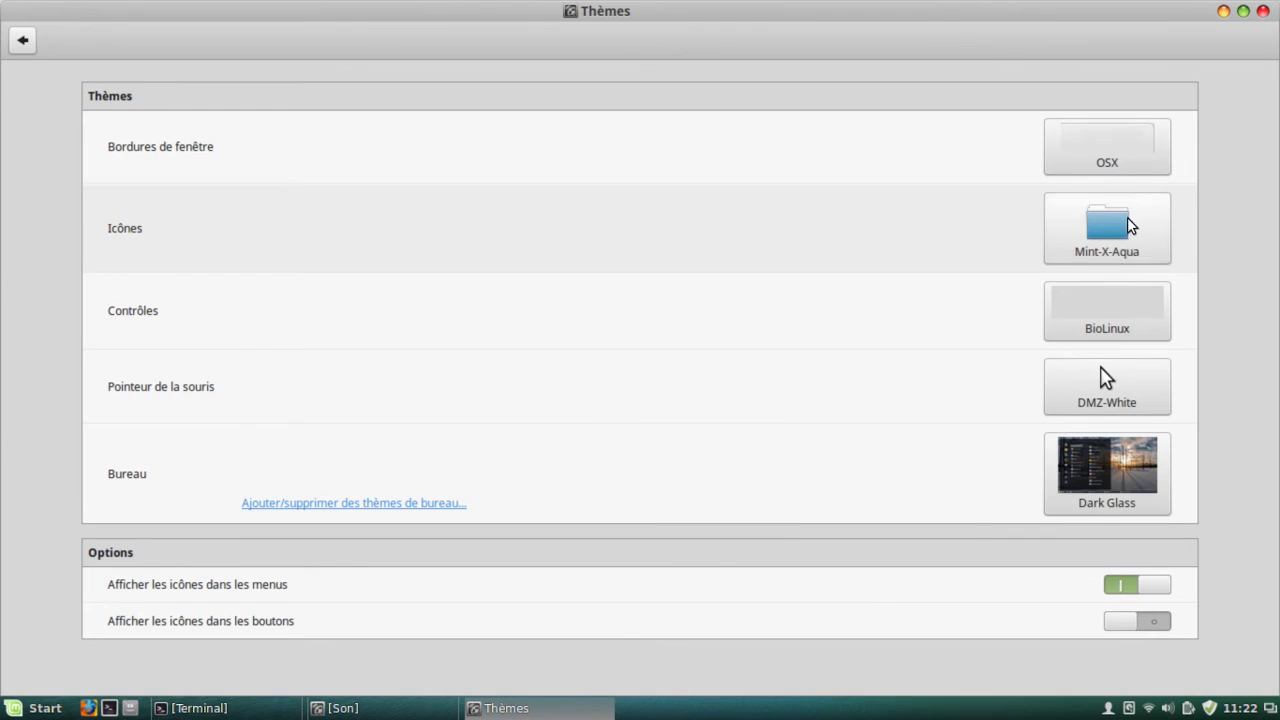
Step: Set both the window borders and the controls to the snow-leopard theme
{"action": "left_click", "coordinate": [1134, 160]}
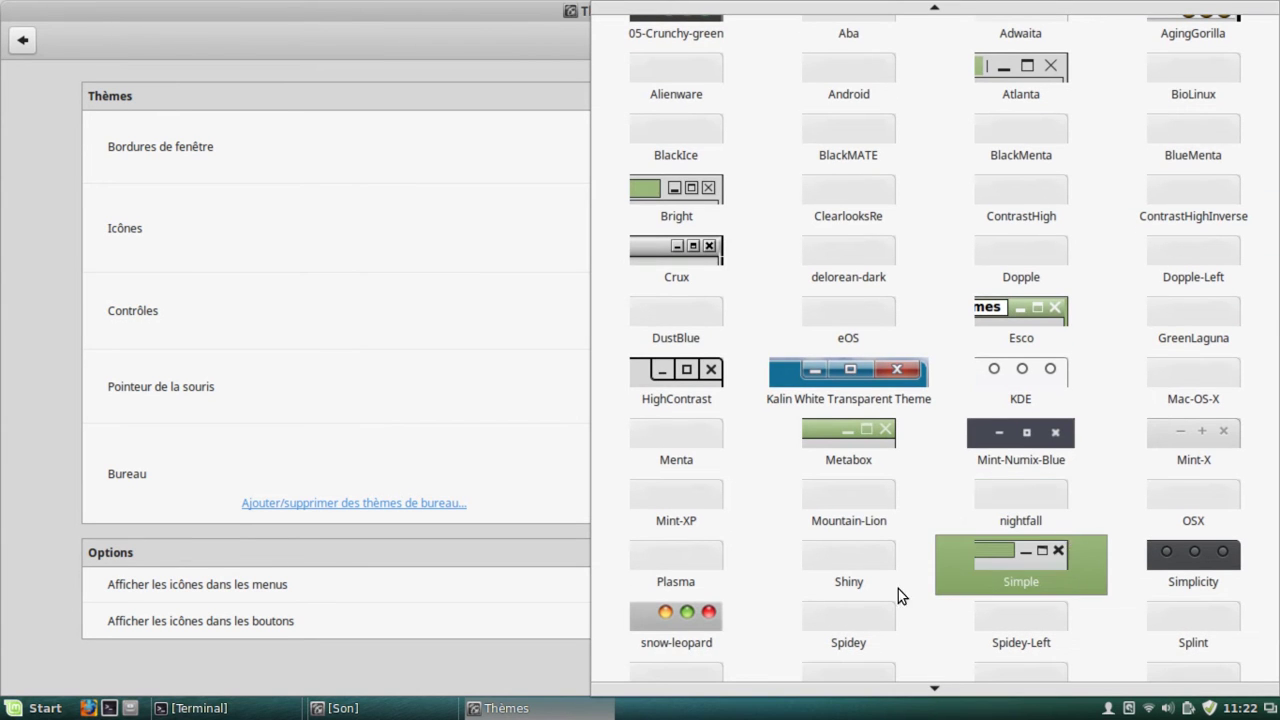
{"action": "left_click", "coordinate": [670, 638]}
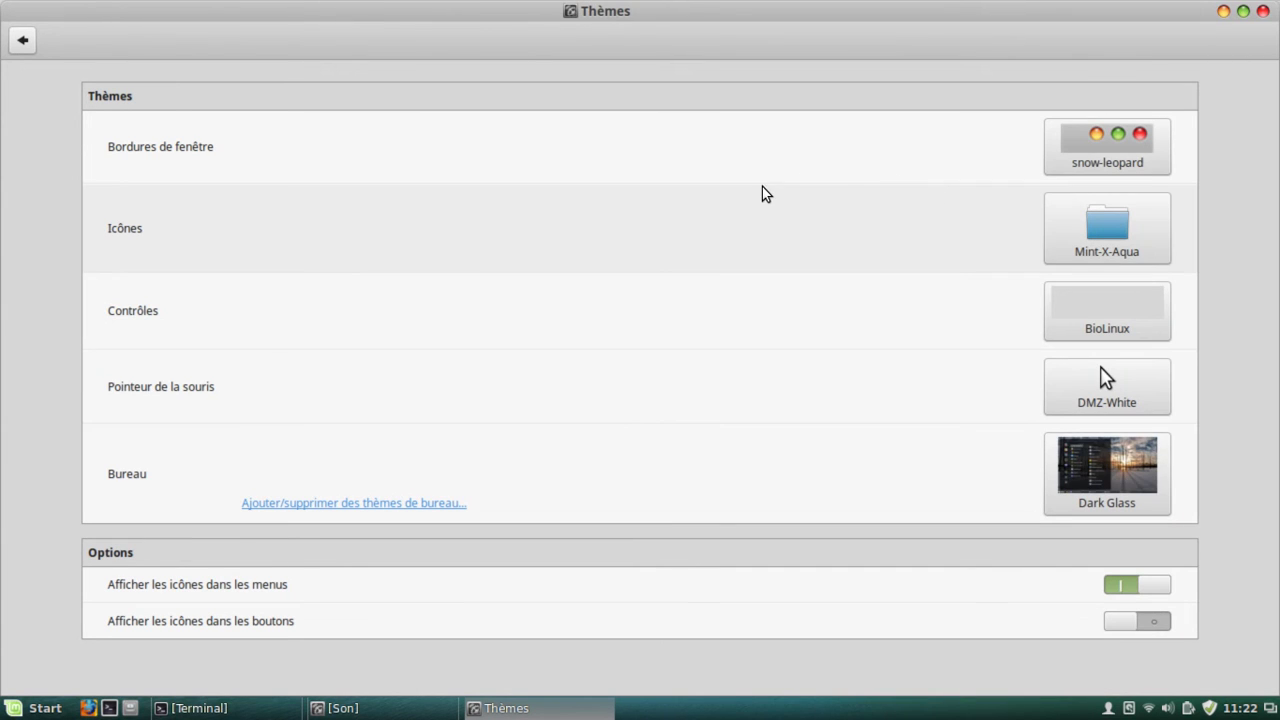
{"action": "left_click", "coordinate": [1100, 308]}
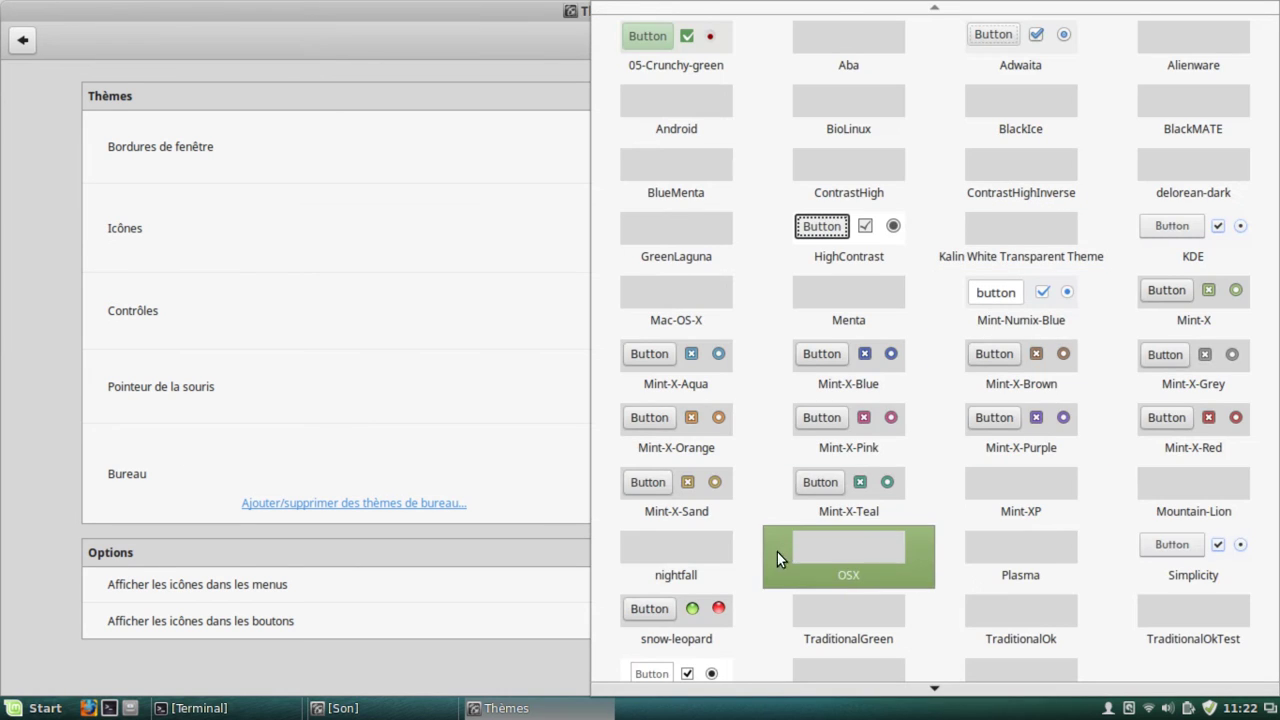
{"action": "left_click", "coordinate": [686, 611]}
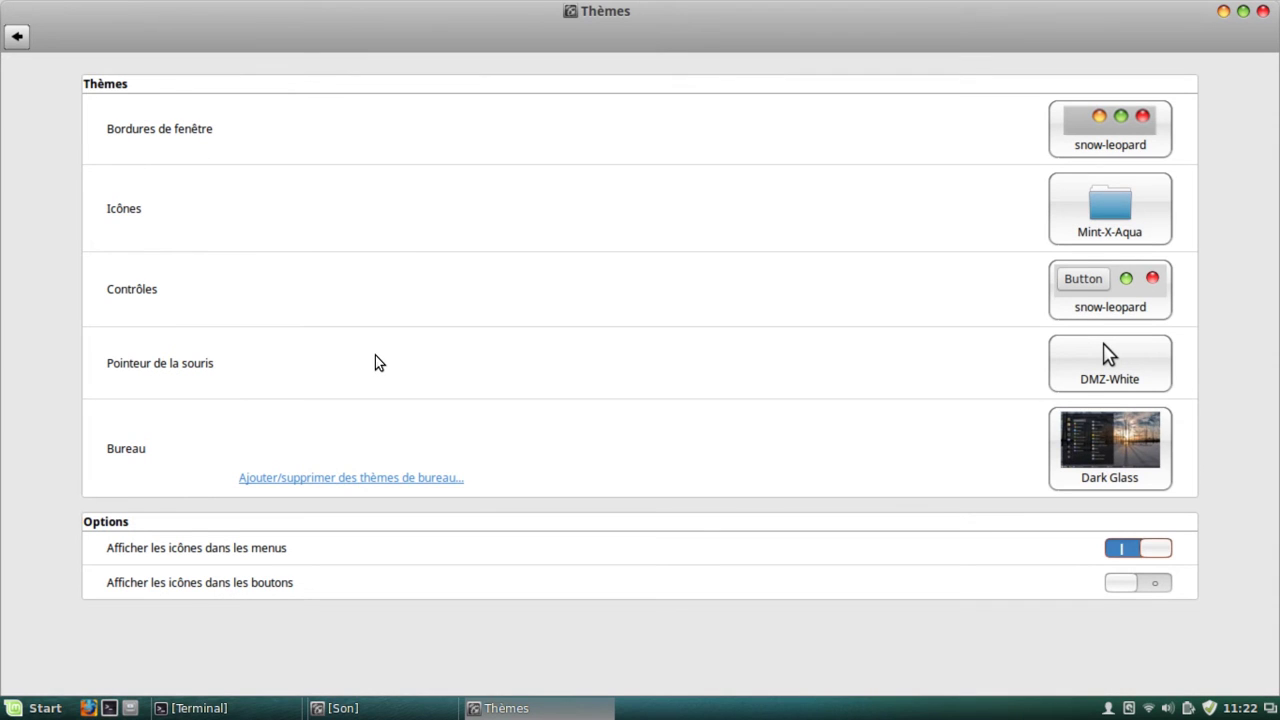
Step: Set the window borders and the controls back to the BioLinux theme
{"action": "left_click", "coordinate": [1140, 127]}
{"action": "left_click", "coordinate": [1205, 109]}
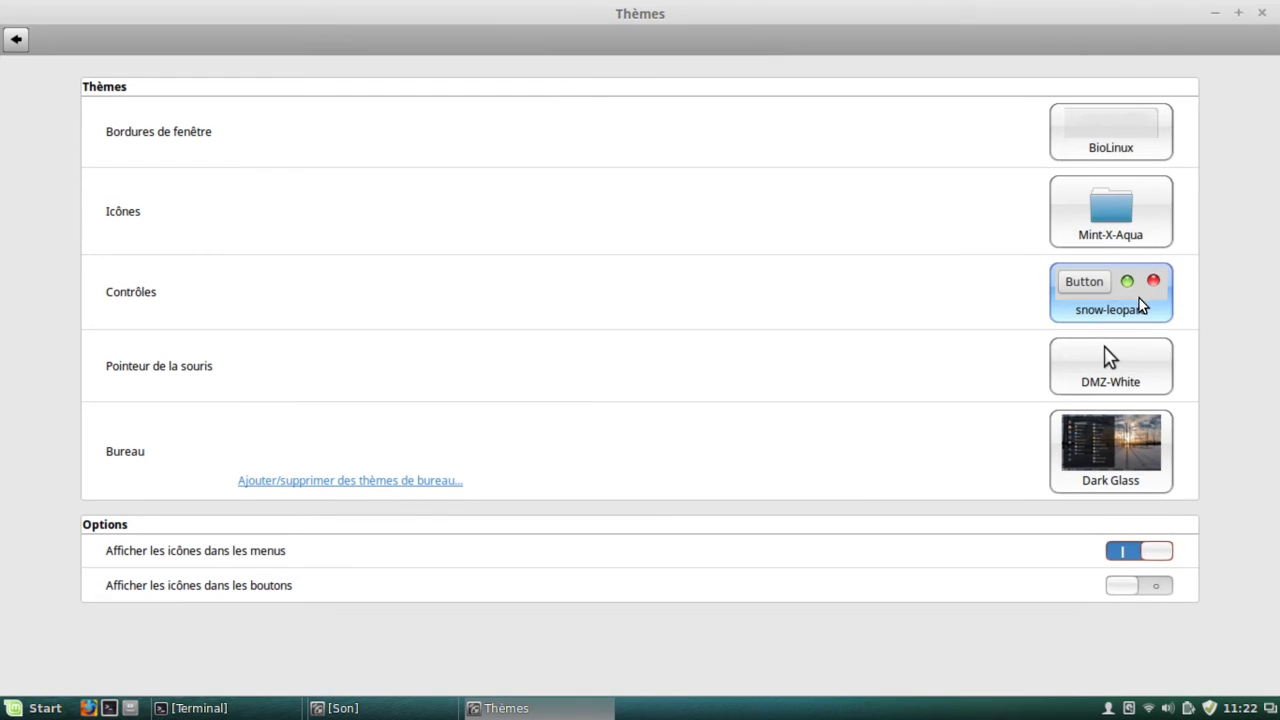
{"action": "left_click", "coordinate": [1139, 298]}
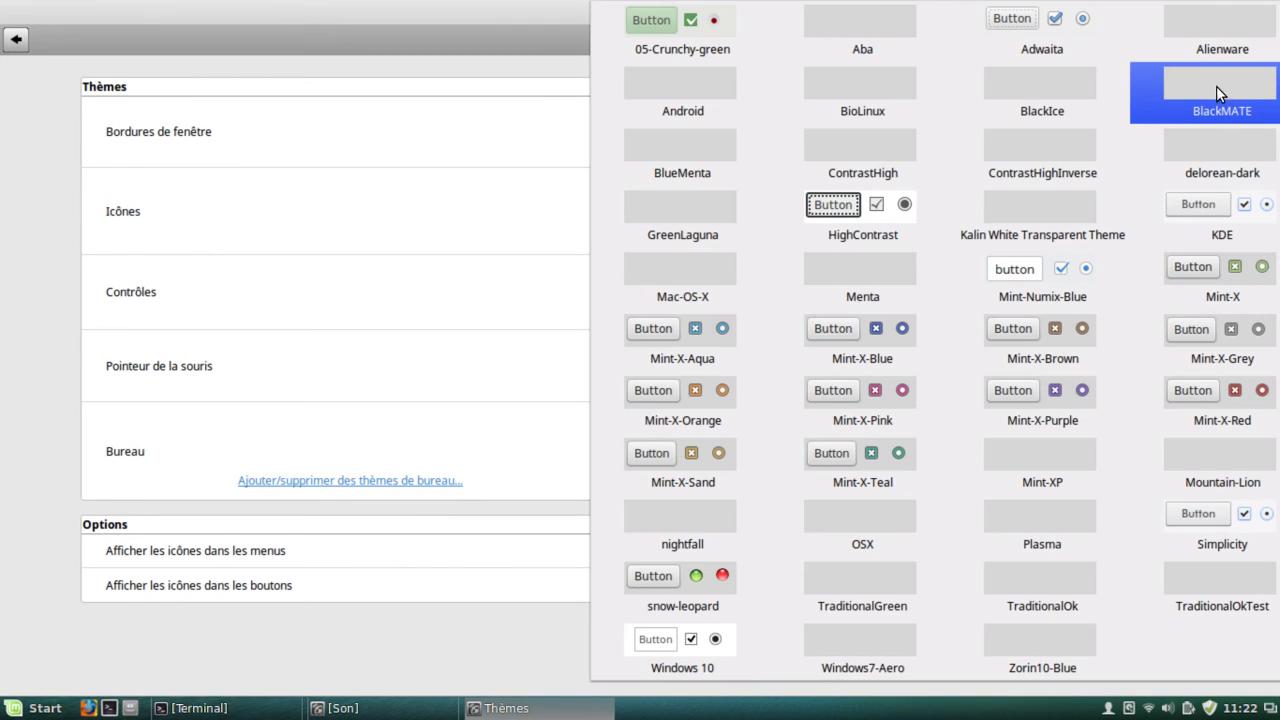
{"action": "left_click", "coordinate": [374, 17]}
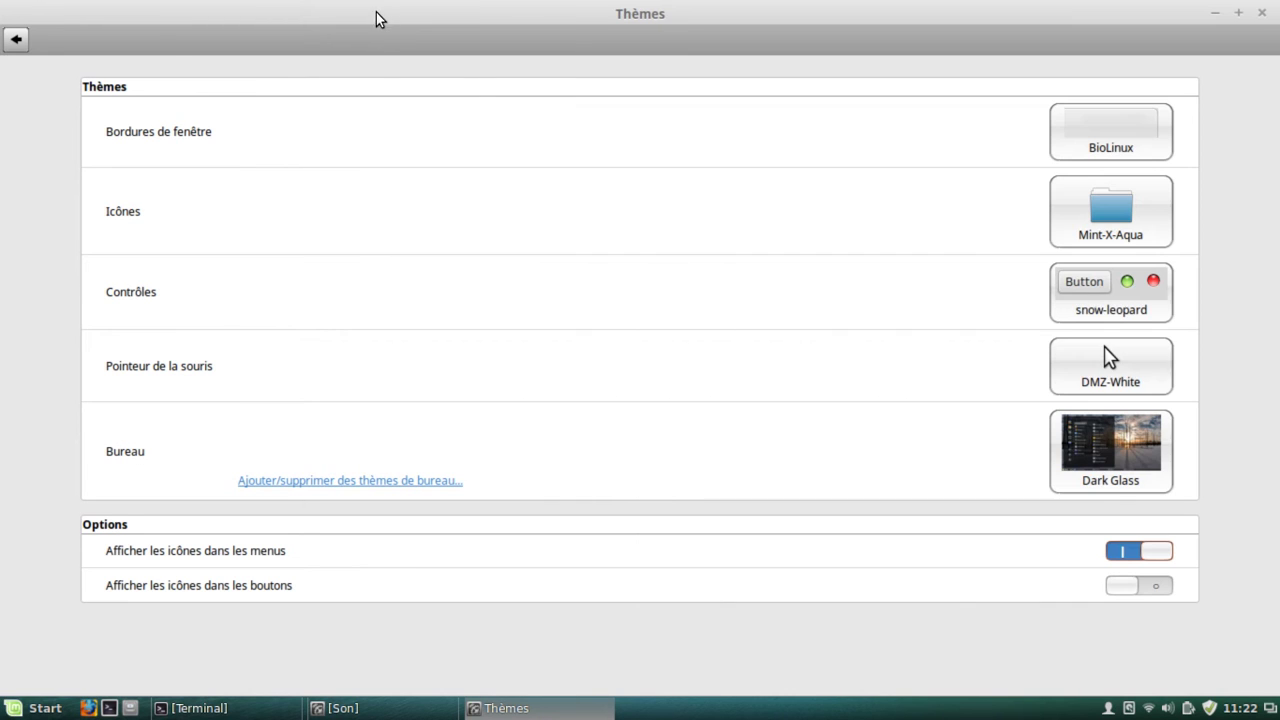
{"action": "left_click", "coordinate": [1137, 320]}
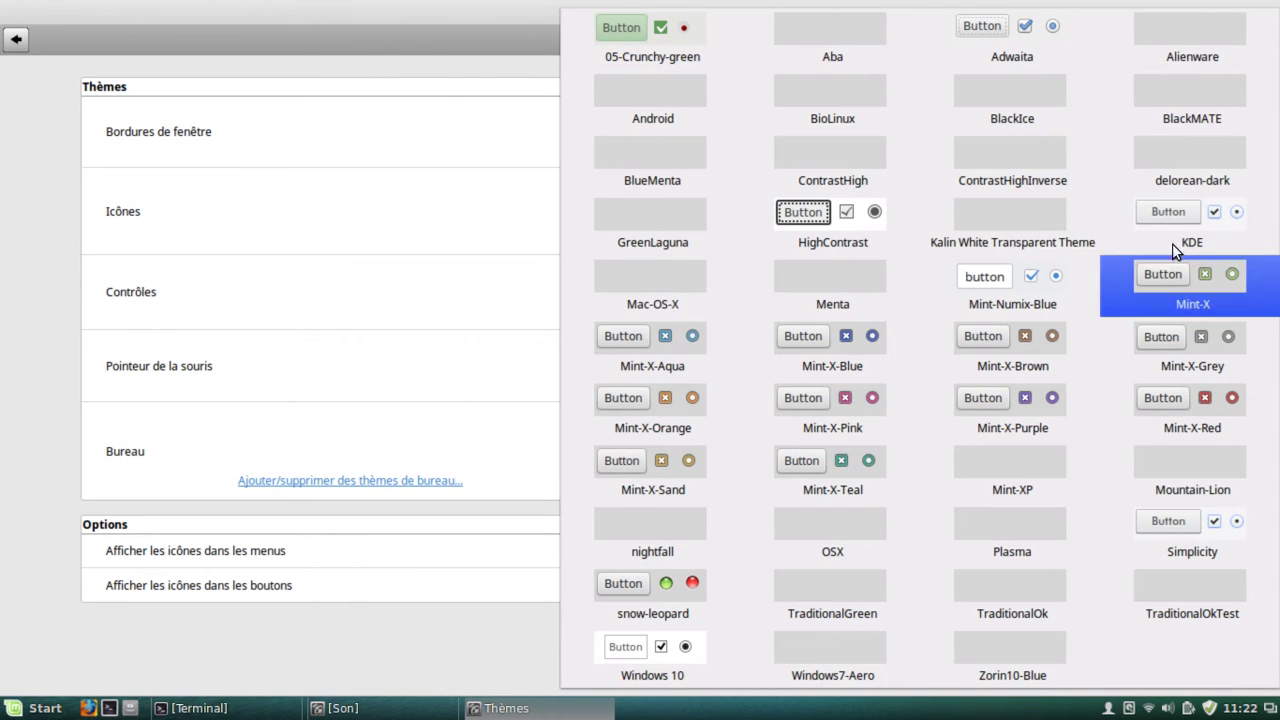
{"action": "left_click", "coordinate": [838, 94]}
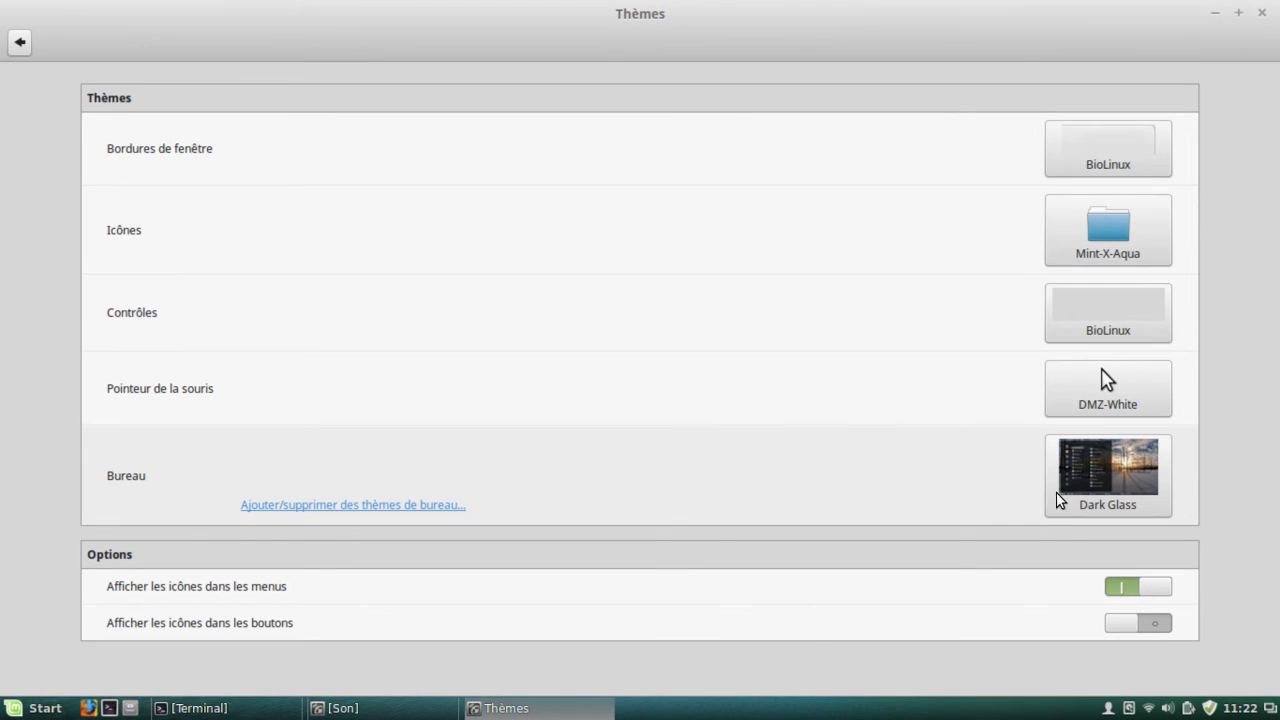
Step: Browse the available desktop themes and set the Bureau theme to Menta
{"action": "left_click", "coordinate": [1056, 492]}
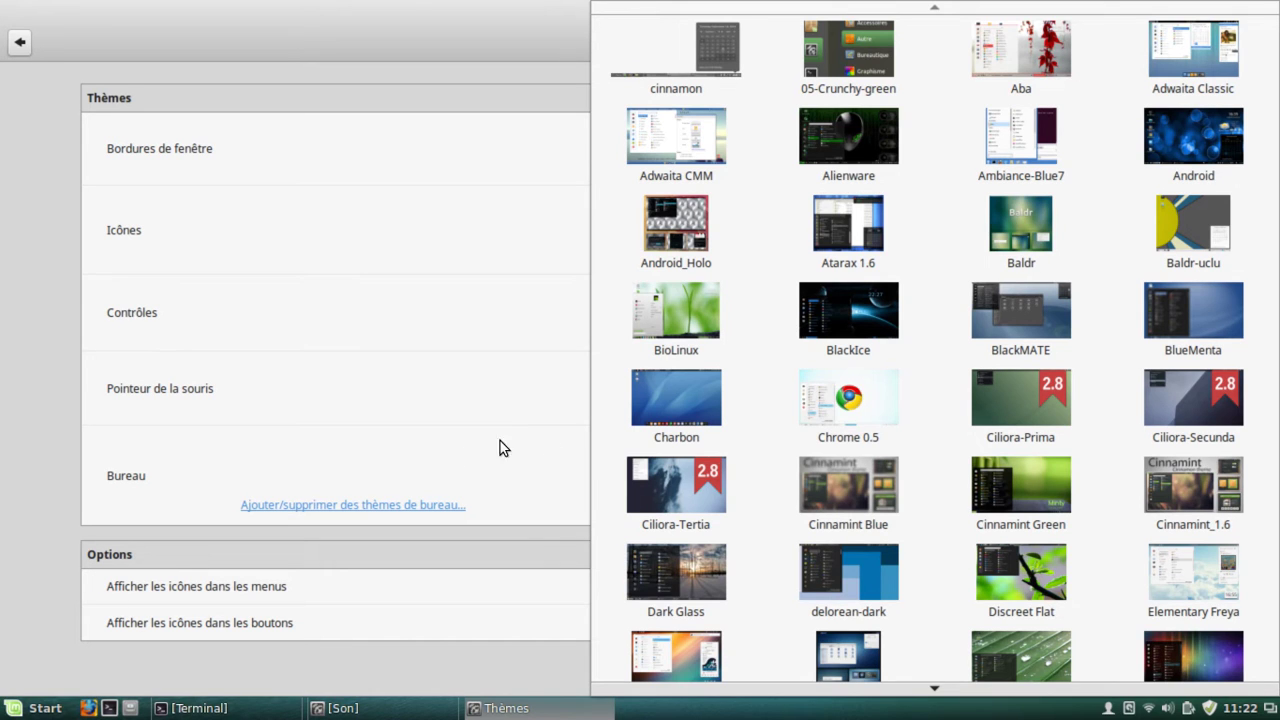
{"action": "scroll", "coordinate": [1006, 660], "scroll_direction": "down", "scroll_amount": 3}
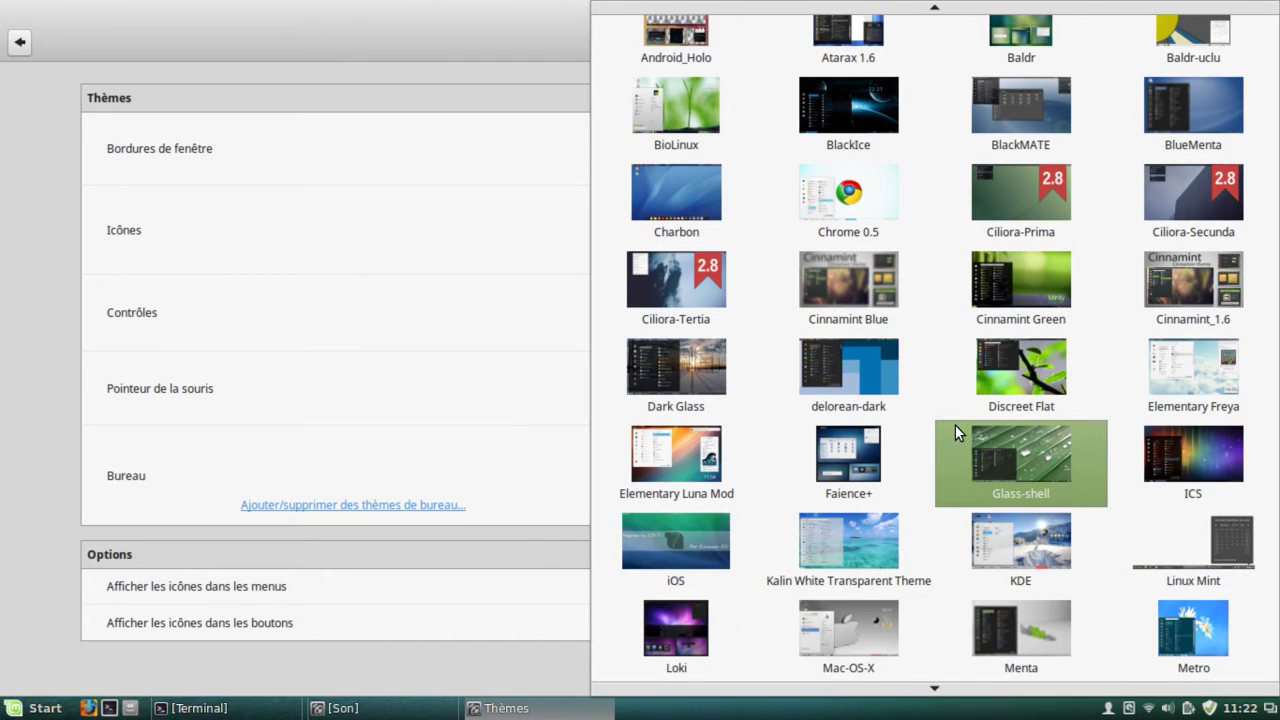
{"action": "scroll", "coordinate": [962, 430], "scroll_direction": "up", "scroll_amount": 1}
{"action": "scroll", "coordinate": [900, 340], "scroll_direction": "up", "scroll_amount": 2}
{"action": "scroll", "coordinate": [908, 352], "scroll_direction": "up", "scroll_amount": 1}
{"action": "scroll", "coordinate": [916, 359], "scroll_direction": "down", "scroll_amount": 3}
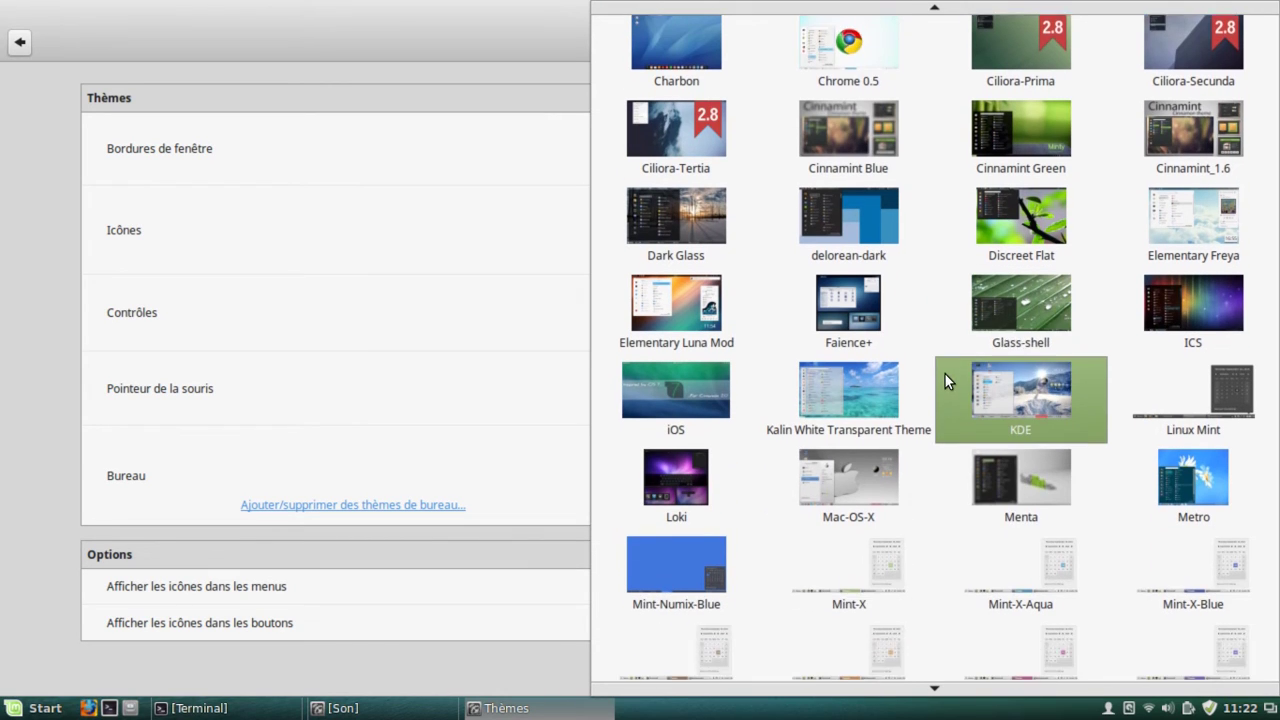
{"action": "scroll", "coordinate": [945, 374], "scroll_direction": "down", "scroll_amount": 1}
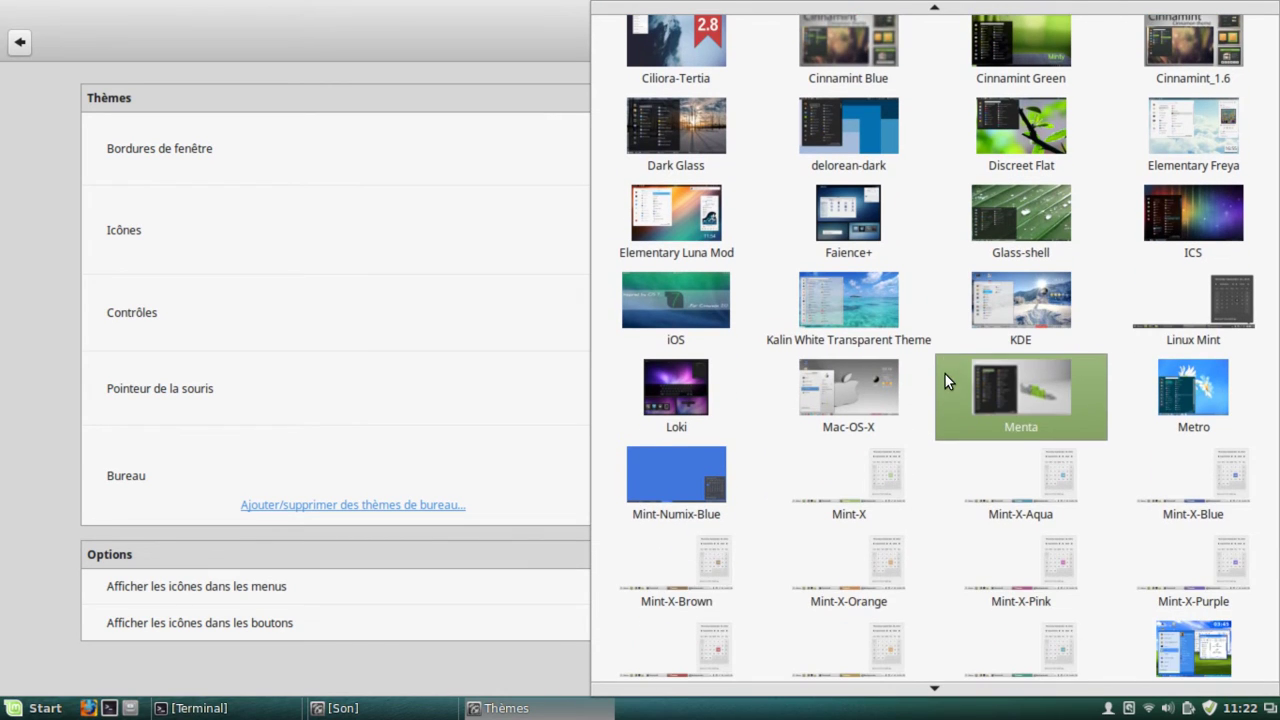
{"action": "left_click", "coordinate": [1056, 420]}
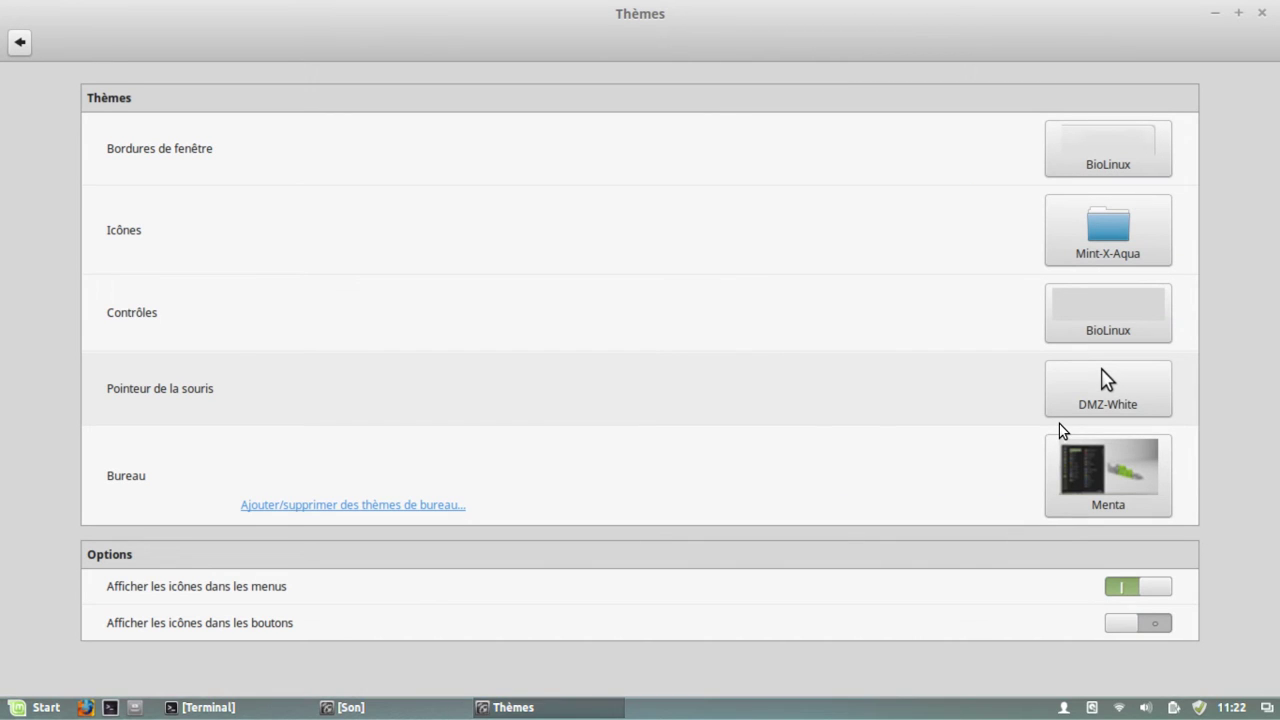
Step: Examine how the panel's context menu and the application menu look with the Menta theme
{"action": "right_click", "coordinate": [886, 708]}
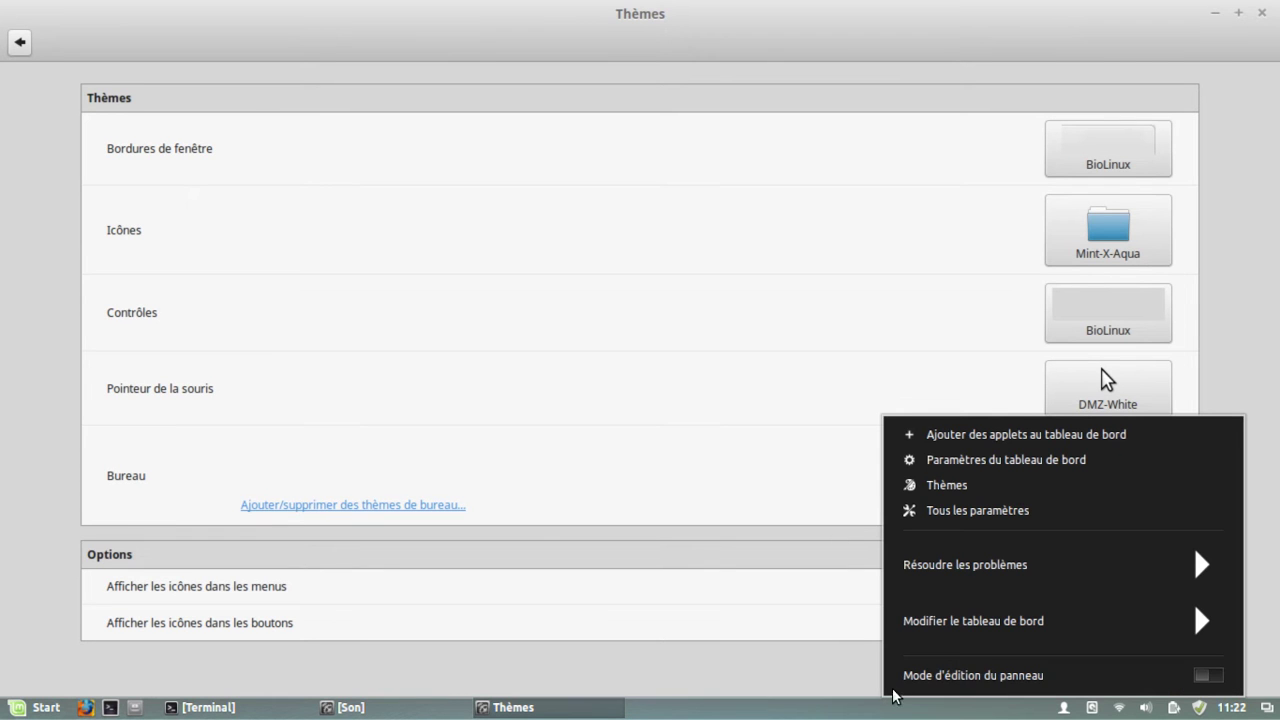
{"action": "left_click", "coordinate": [48, 708]}
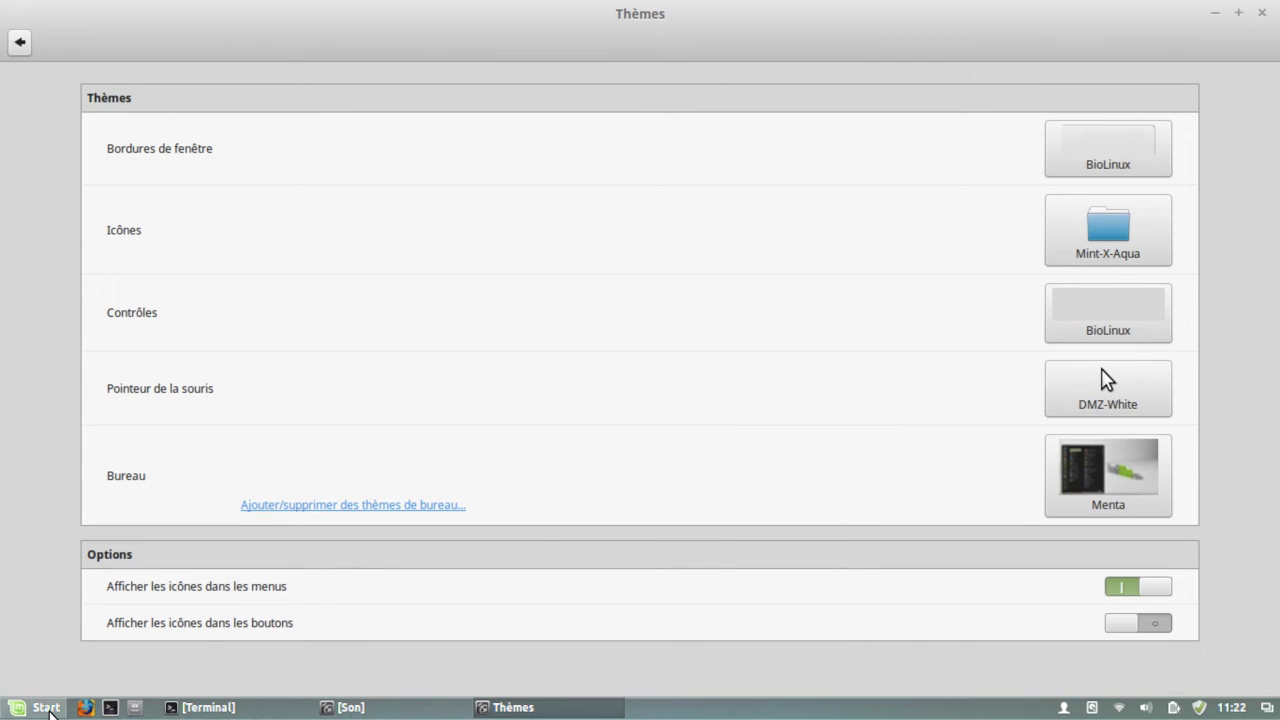
{"action": "left_click", "coordinate": [48, 709]}
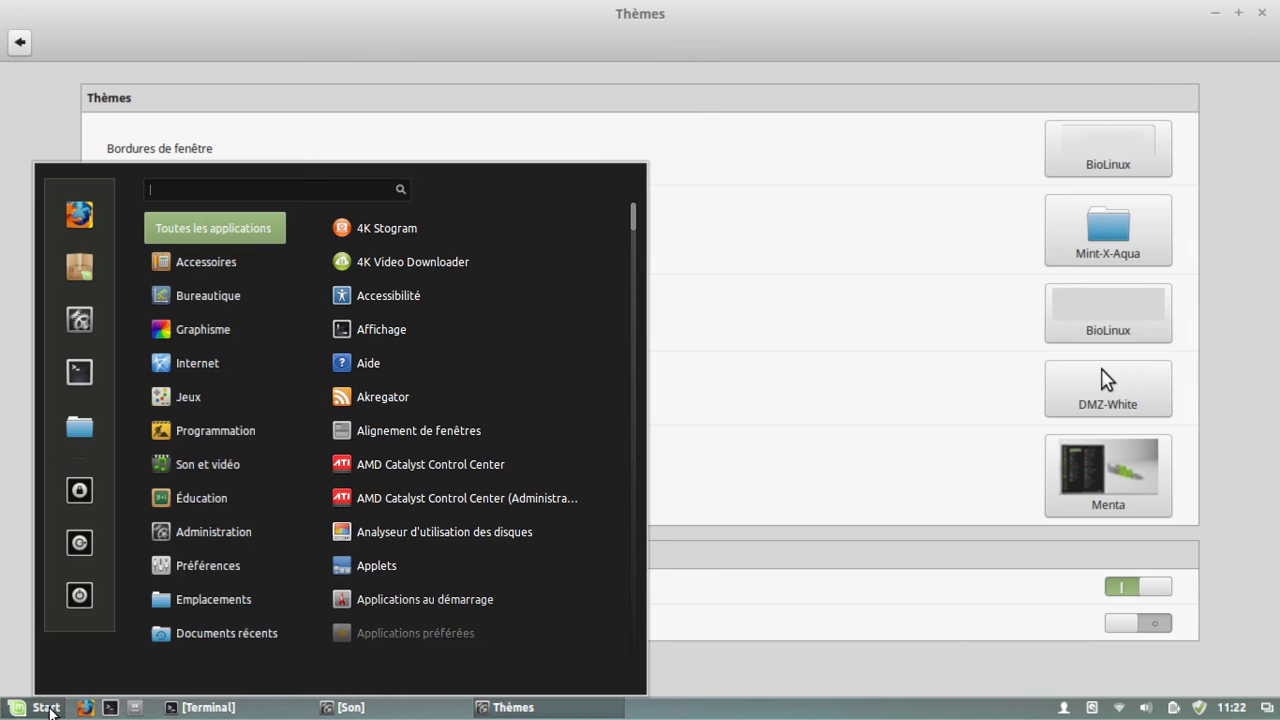
{"action": "left_click", "coordinate": [48, 710]}
Step: Set the Bureau theme to Mint-X and check the application menu's appearance, closing it again
{"action": "left_click", "coordinate": [1155, 458]}
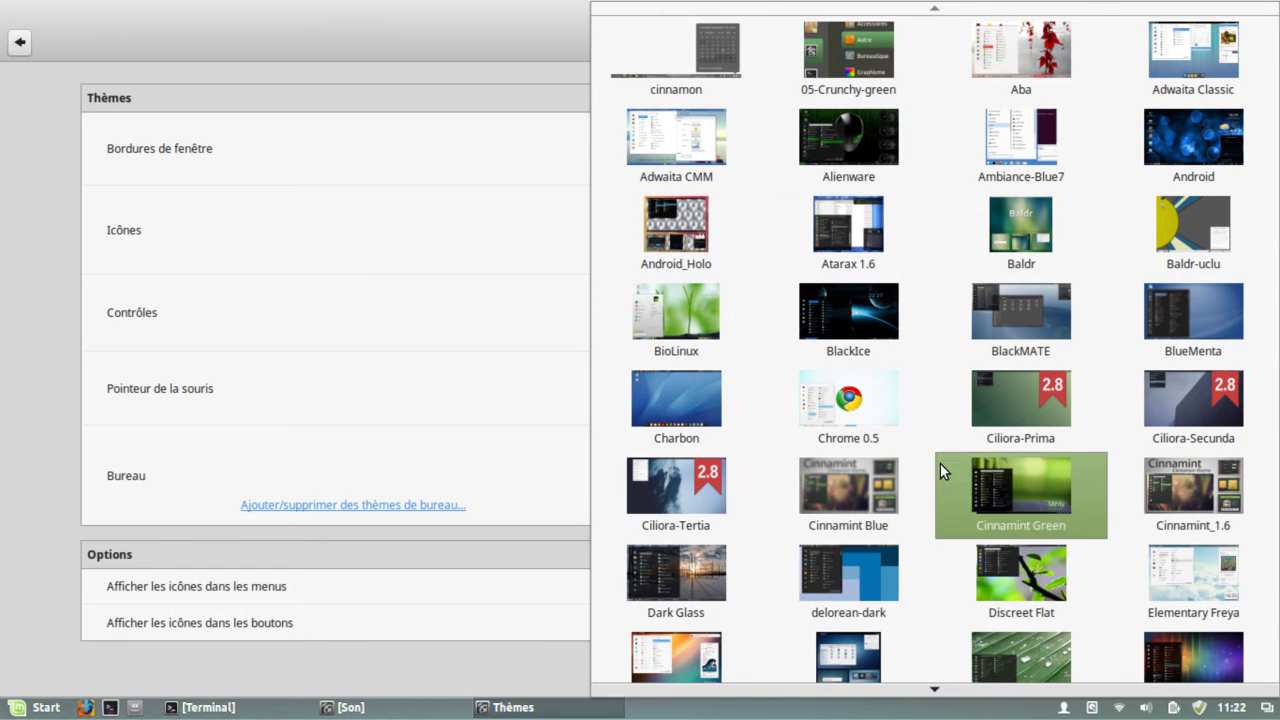
{"action": "scroll", "coordinate": [910, 500], "scroll_direction": "down", "scroll_amount": 3}
{"action": "scroll", "coordinate": [907, 511], "scroll_direction": "down", "scroll_amount": 7}
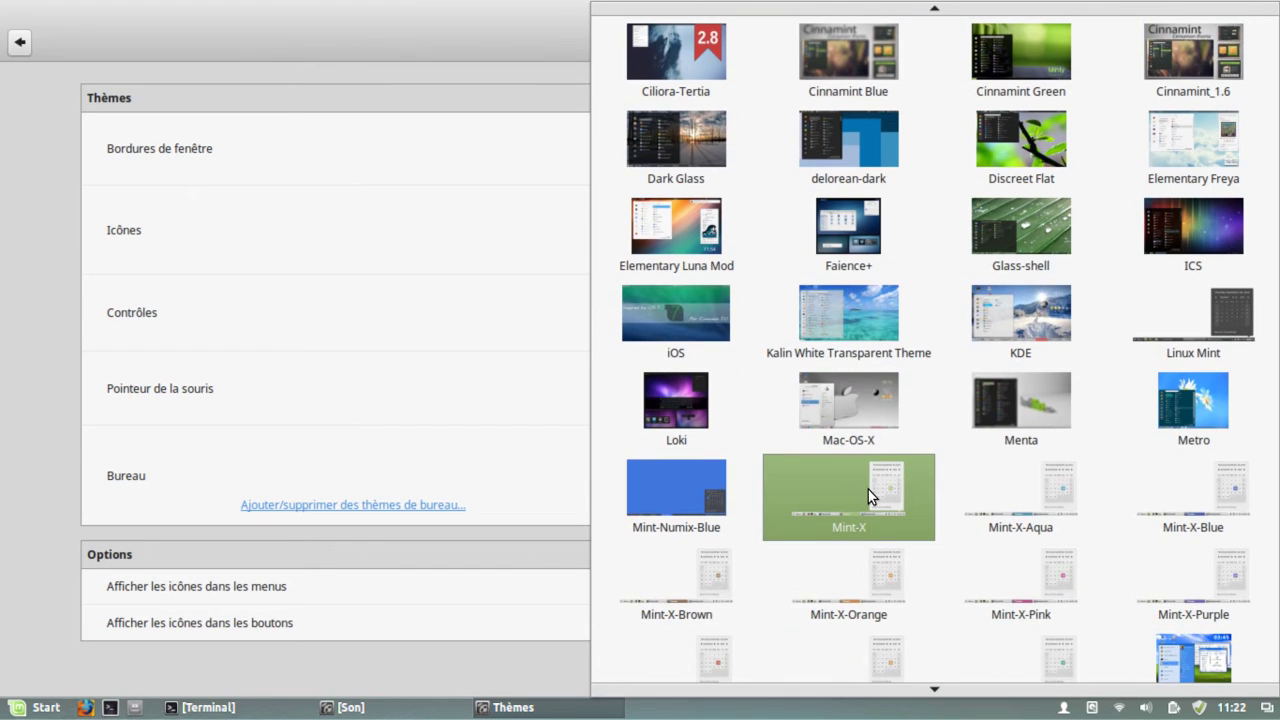
{"action": "left_click", "coordinate": [868, 489]}
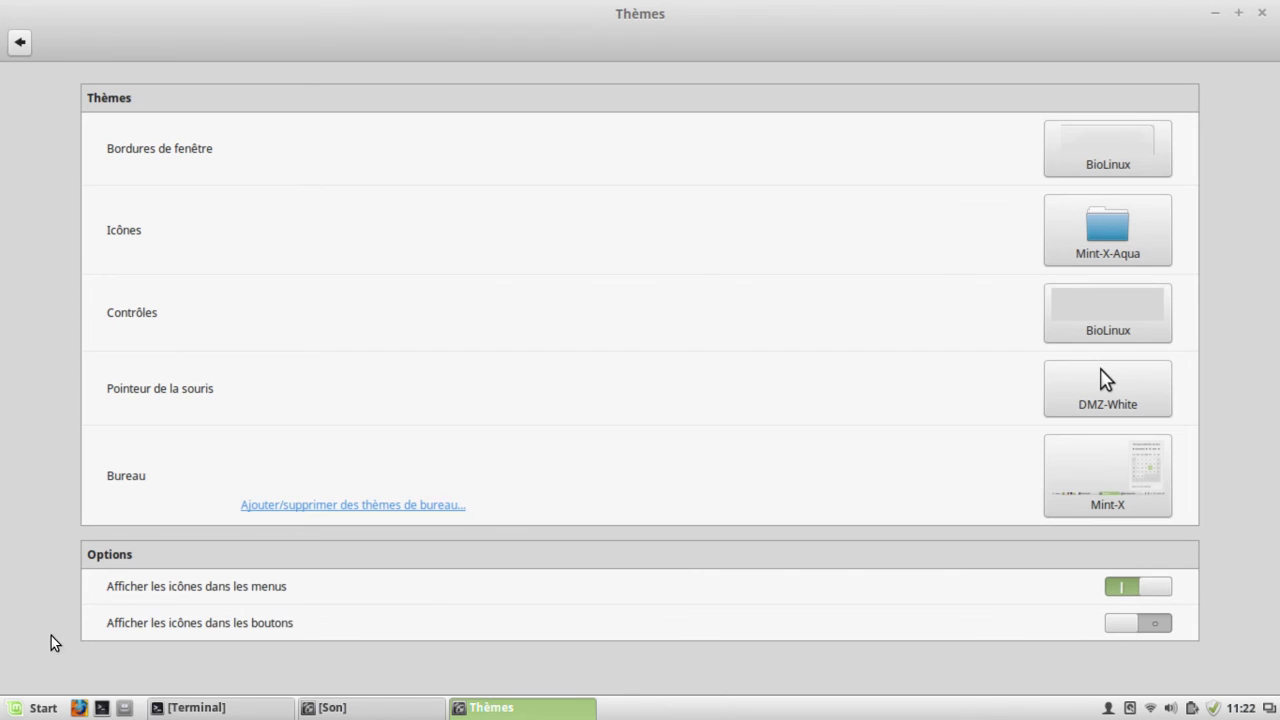
{"action": "left_click", "coordinate": [43, 710]}
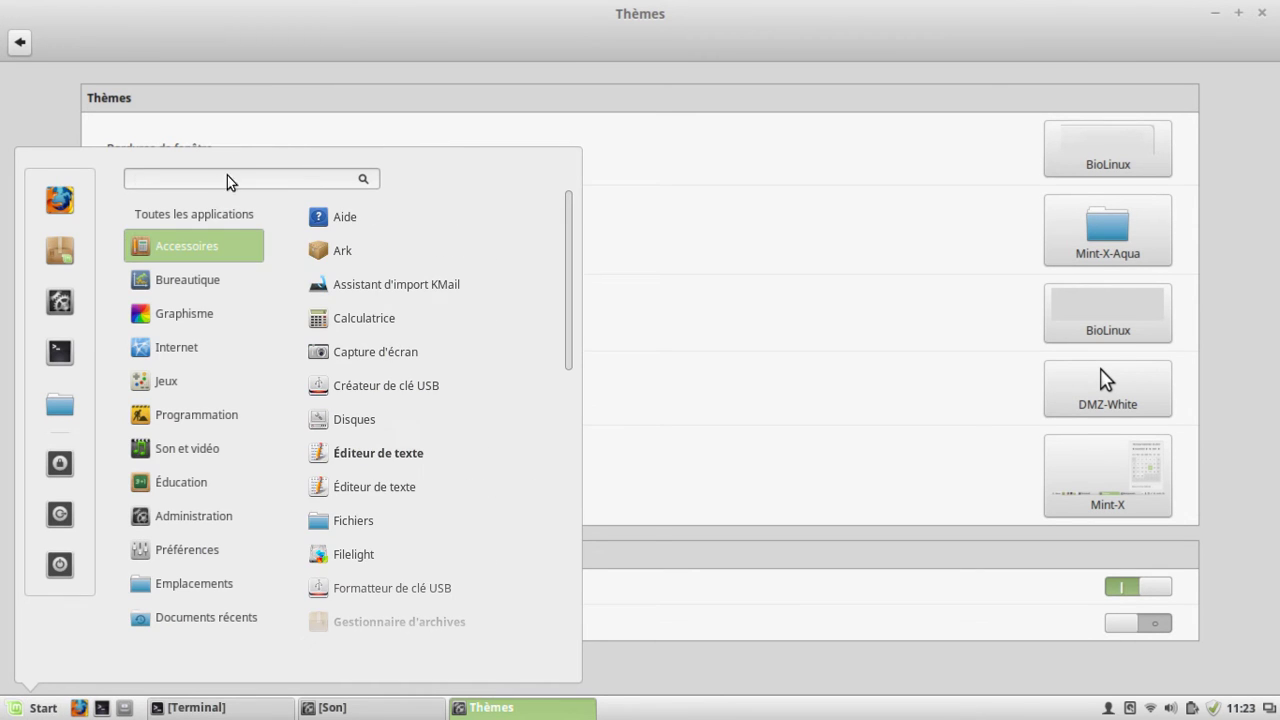
{"action": "left_click", "coordinate": [1132, 474]}
Step: Browse the rest of the desktop themes and set the Bureau theme to Windows 10
{"action": "left_click", "coordinate": [1129, 474]}
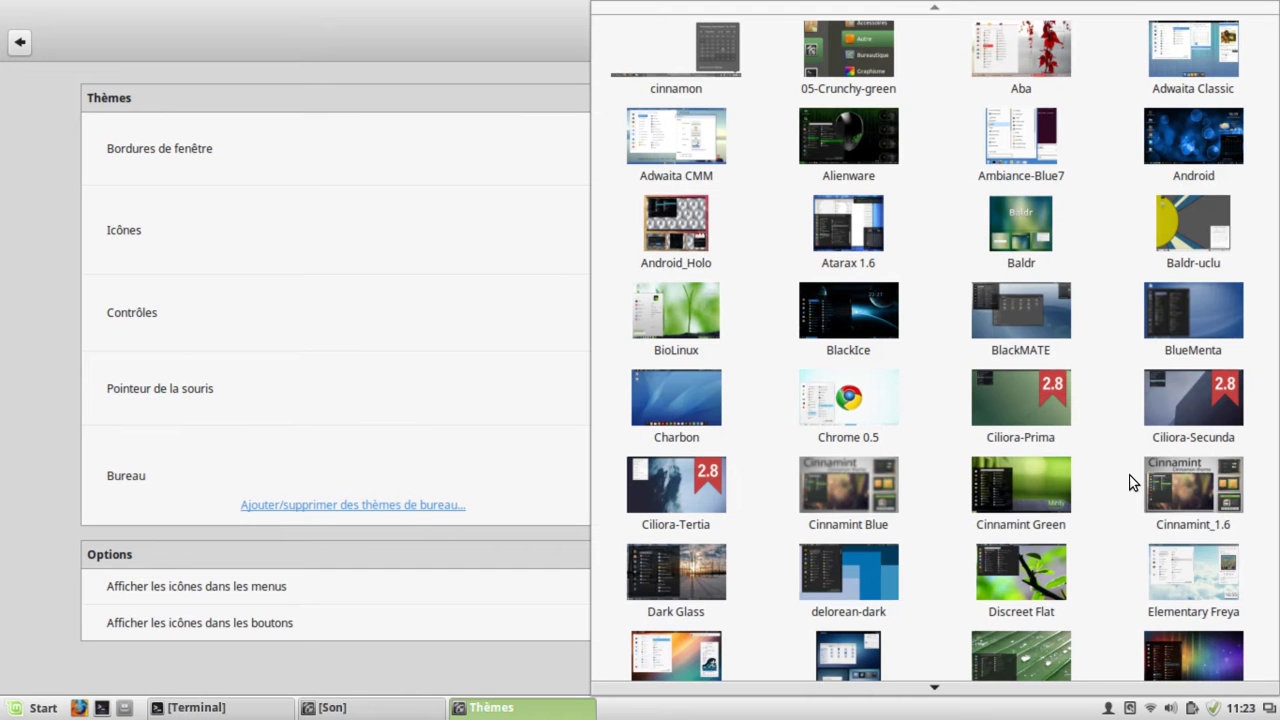
{"action": "scroll", "coordinate": [1149, 500], "scroll_direction": "down", "scroll_amount": 3}
{"action": "scroll", "coordinate": [1150, 503], "scroll_direction": "down", "scroll_amount": 5}
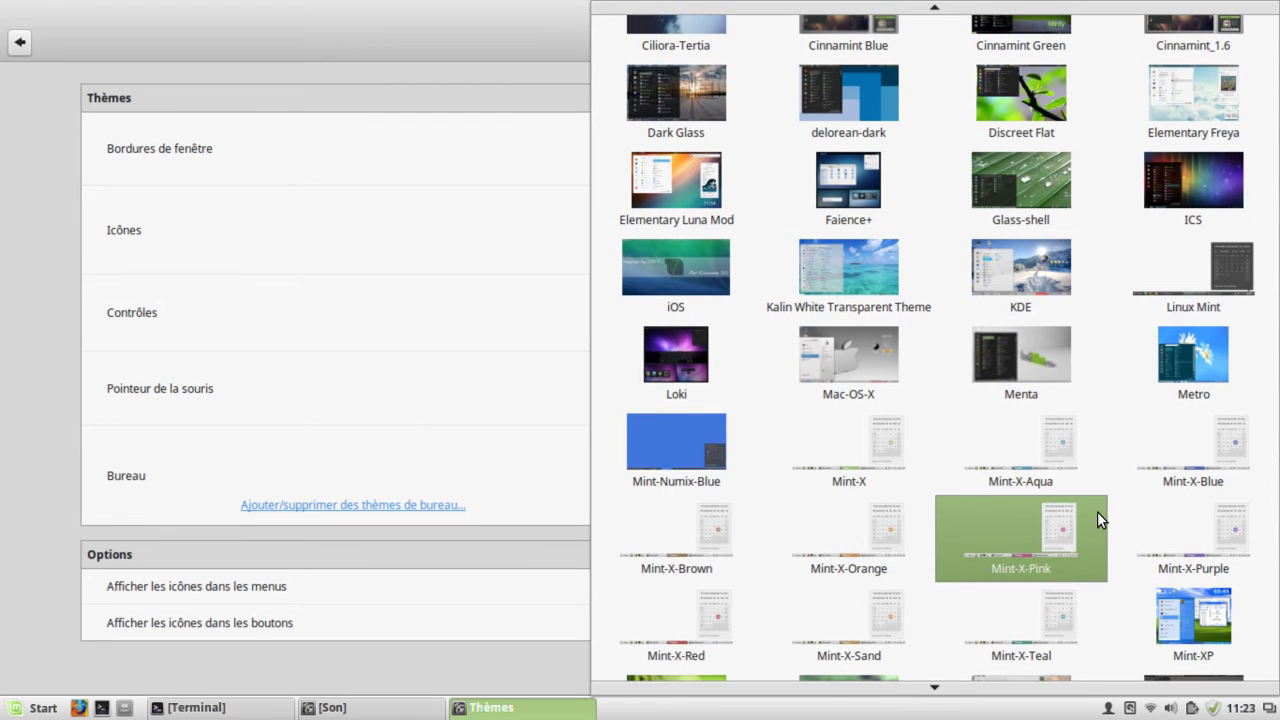
{"action": "scroll", "coordinate": [1097, 517], "scroll_direction": "down", "scroll_amount": 1}
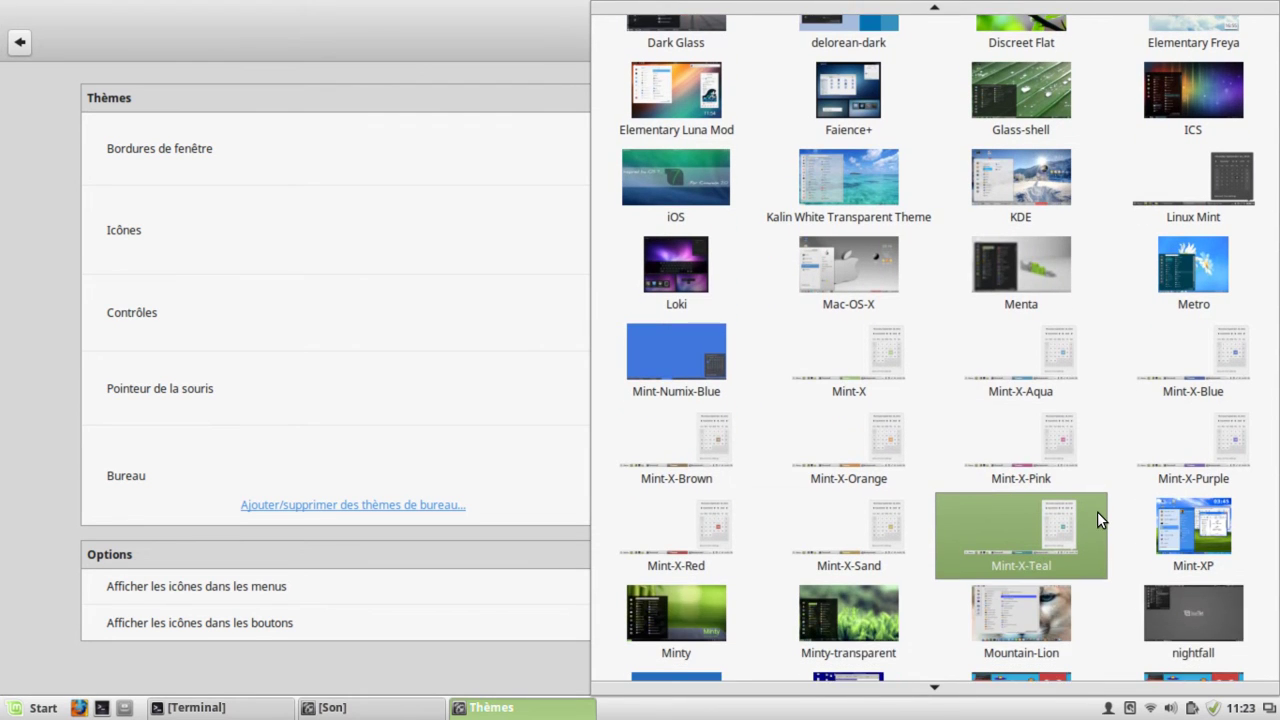
{"action": "scroll", "coordinate": [1097, 512], "scroll_direction": "down", "scroll_amount": 1}
{"action": "scroll", "coordinate": [720, 540], "scroll_direction": "down", "scroll_amount": 1}
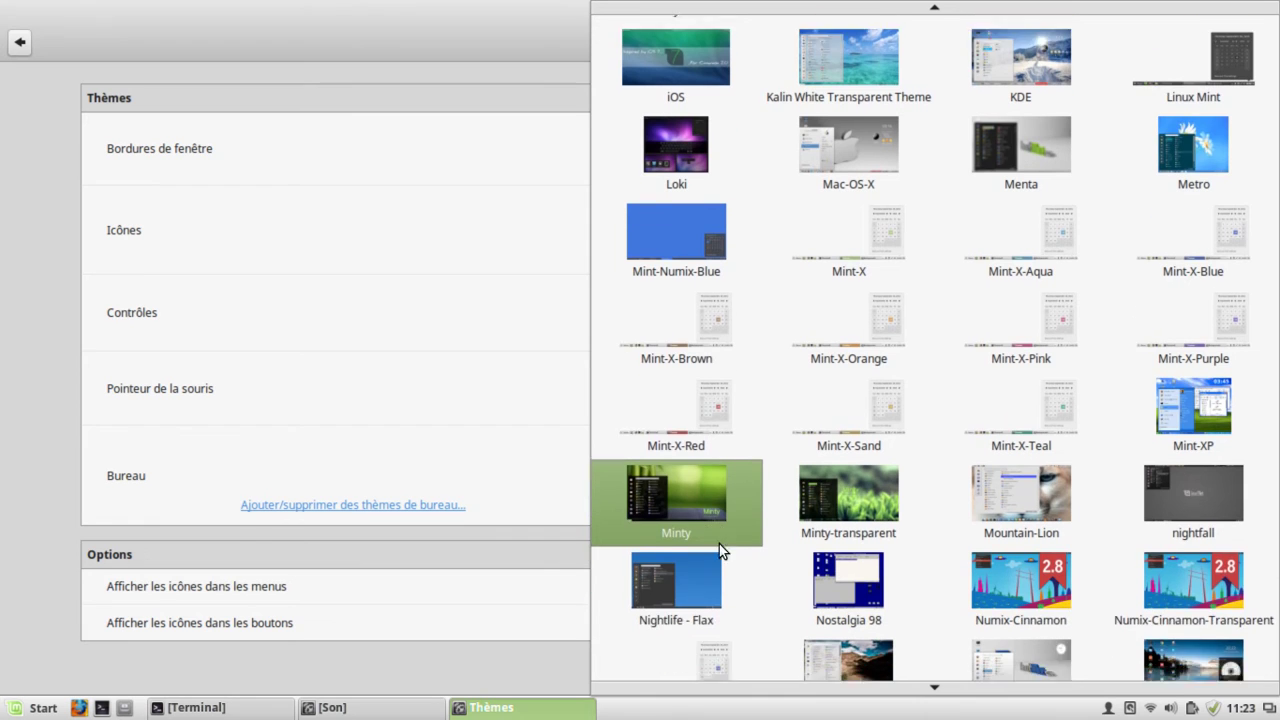
{"action": "scroll", "coordinate": [720, 542], "scroll_direction": "down", "scroll_amount": 1}
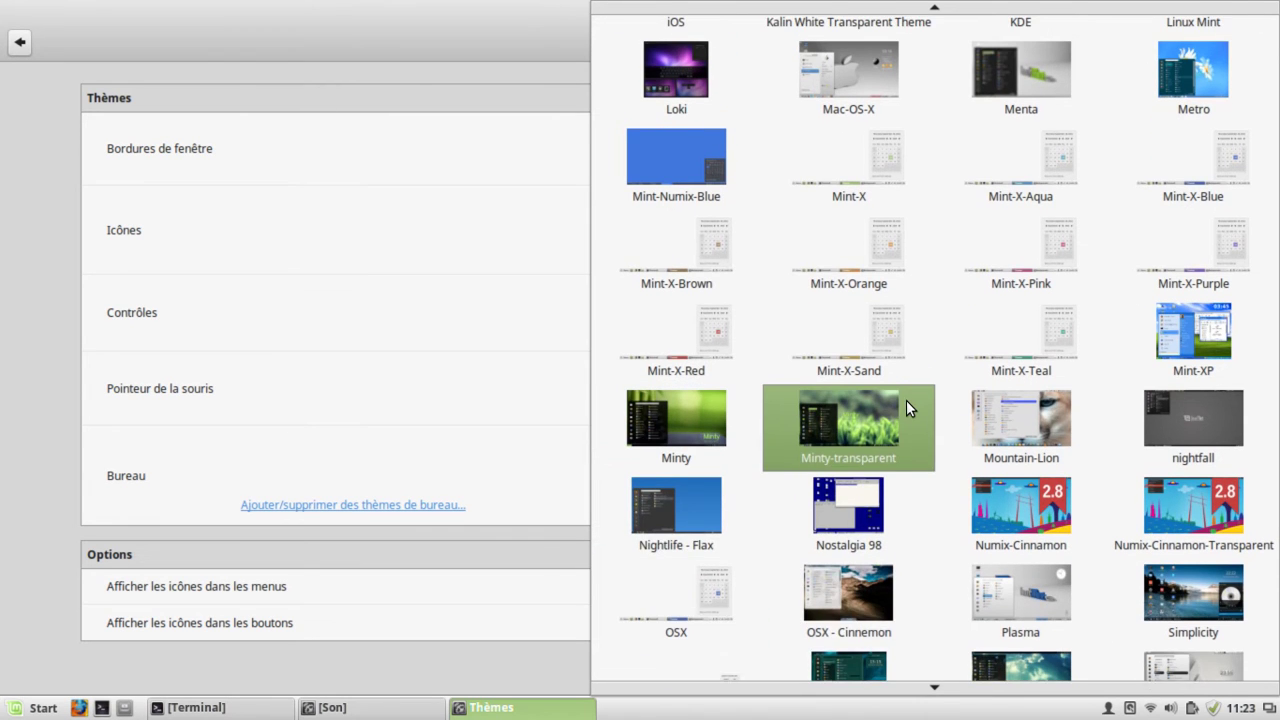
{"action": "scroll", "coordinate": [906, 400], "scroll_direction": "up", "scroll_amount": 1}
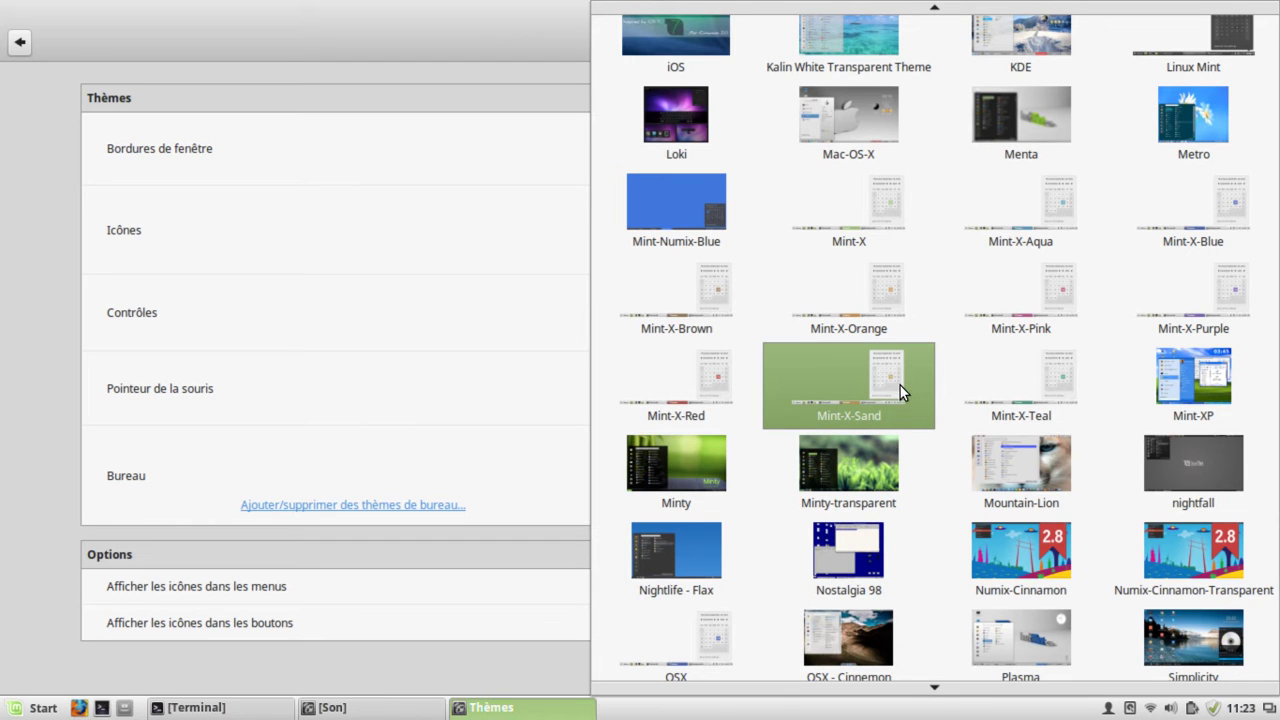
{"action": "scroll", "coordinate": [900, 388], "scroll_direction": "down", "scroll_amount": 2}
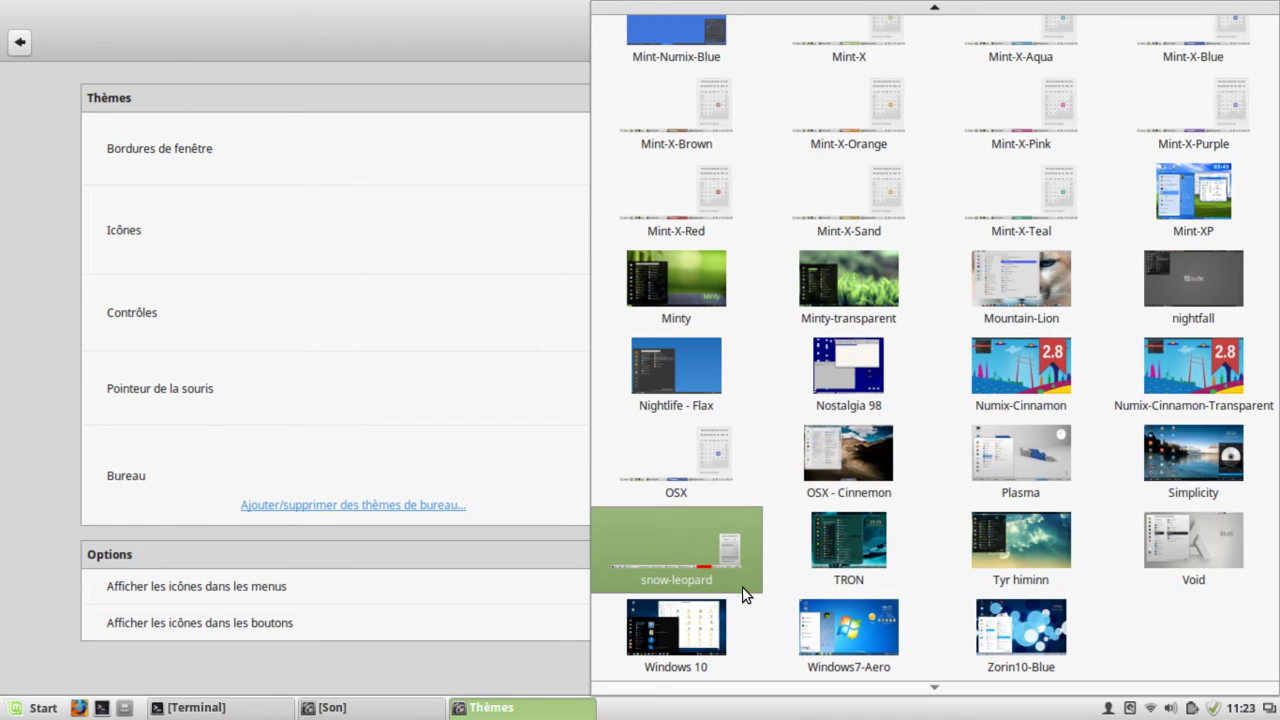
{"action": "left_click", "coordinate": [710, 635]}
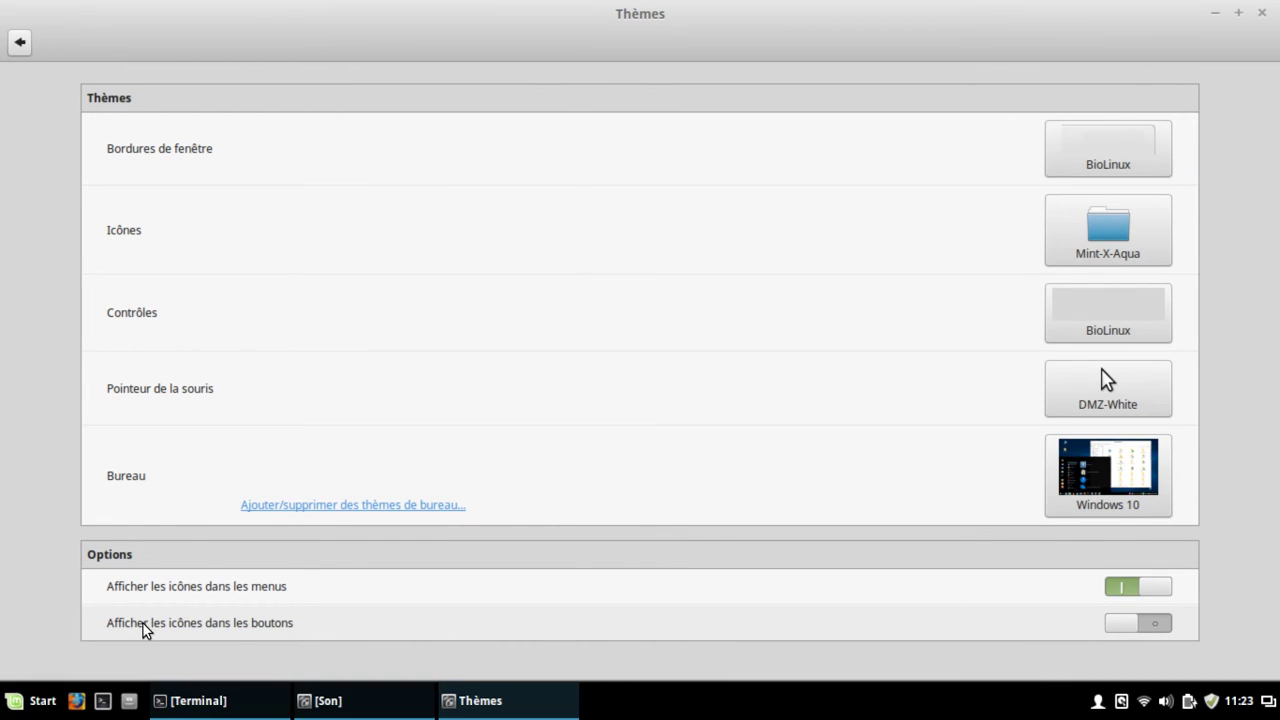
Step: Examine the application menu with the Windows 10 theme and browse the available desktop themes, closing the list again
{"action": "left_click", "coordinate": [14, 700]}
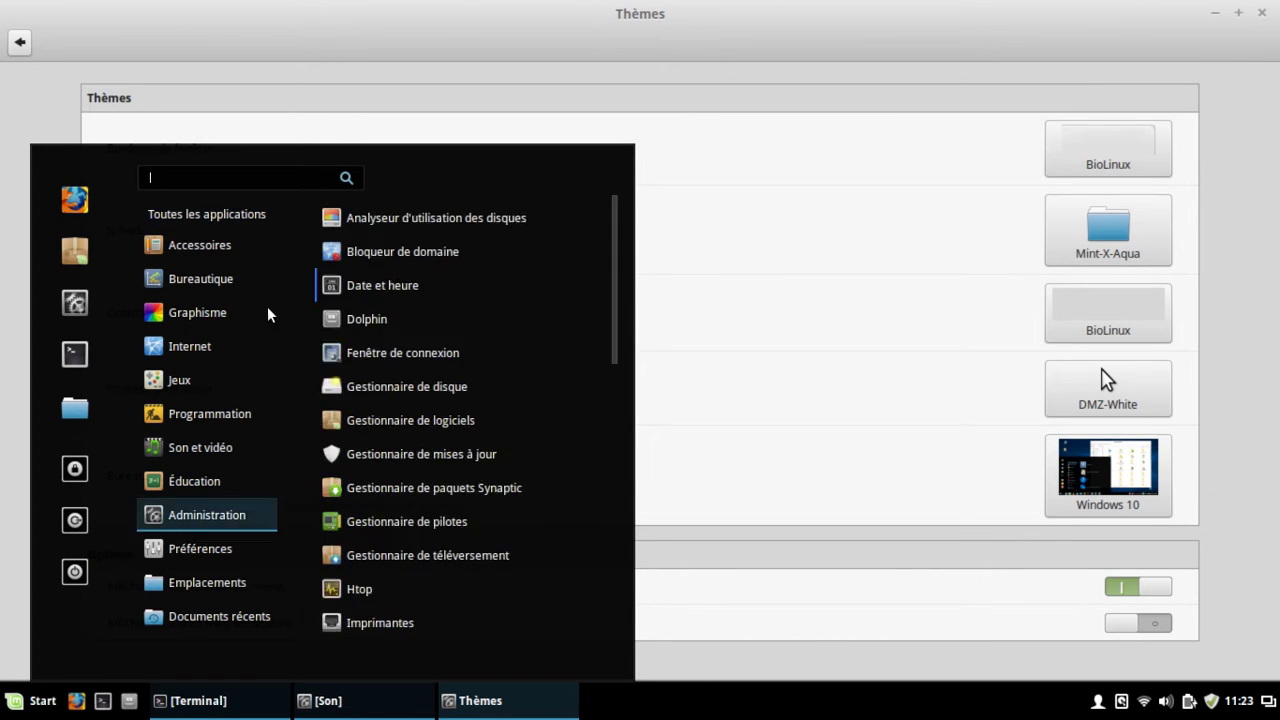
{"action": "left_click", "coordinate": [1102, 476]}
{"action": "scroll", "coordinate": [891, 340], "scroll_direction": "up", "scroll_amount": 1}
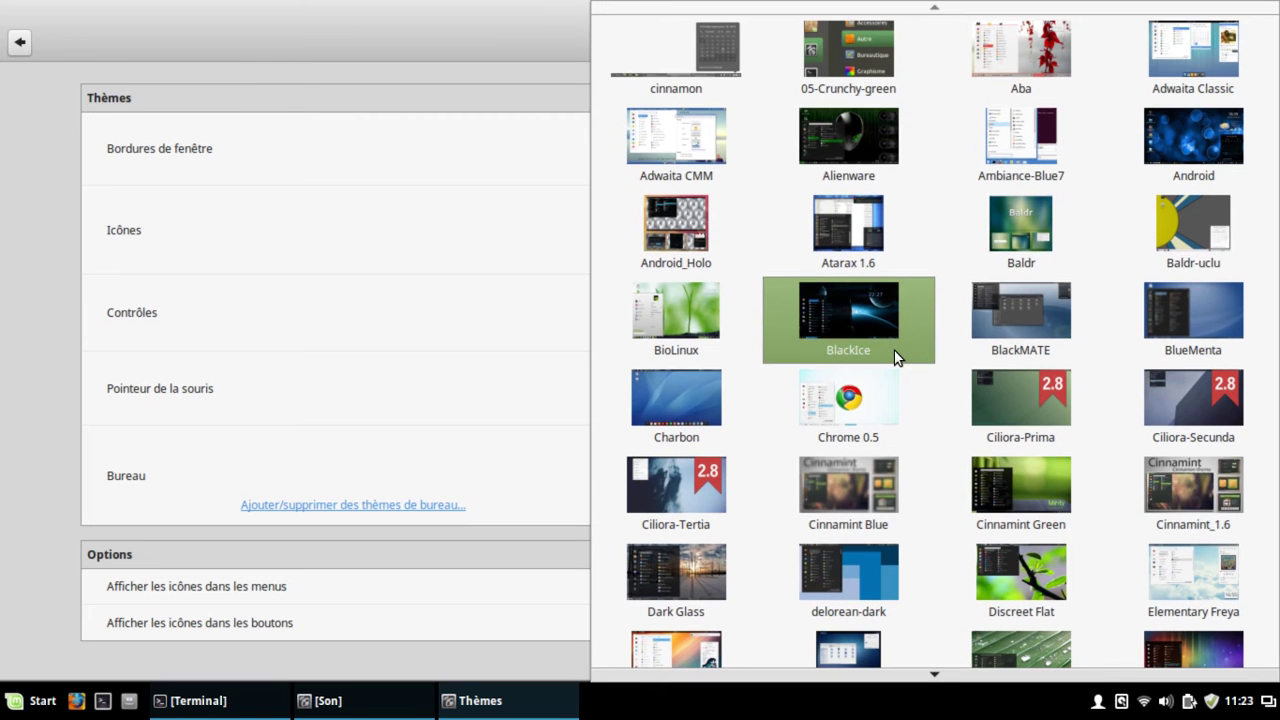
{"action": "scroll", "coordinate": [1093, 356], "scroll_direction": "down", "scroll_amount": 1}
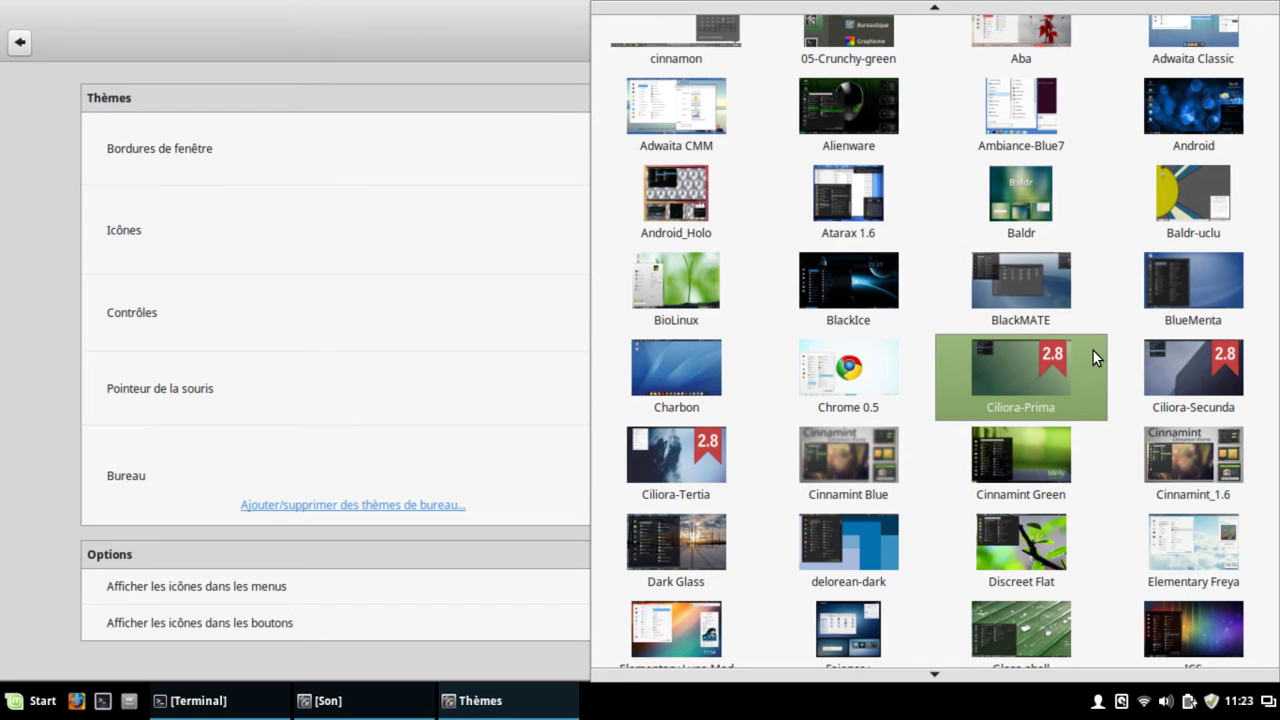
{"action": "scroll", "coordinate": [1092, 350], "scroll_direction": "down", "scroll_amount": 1}
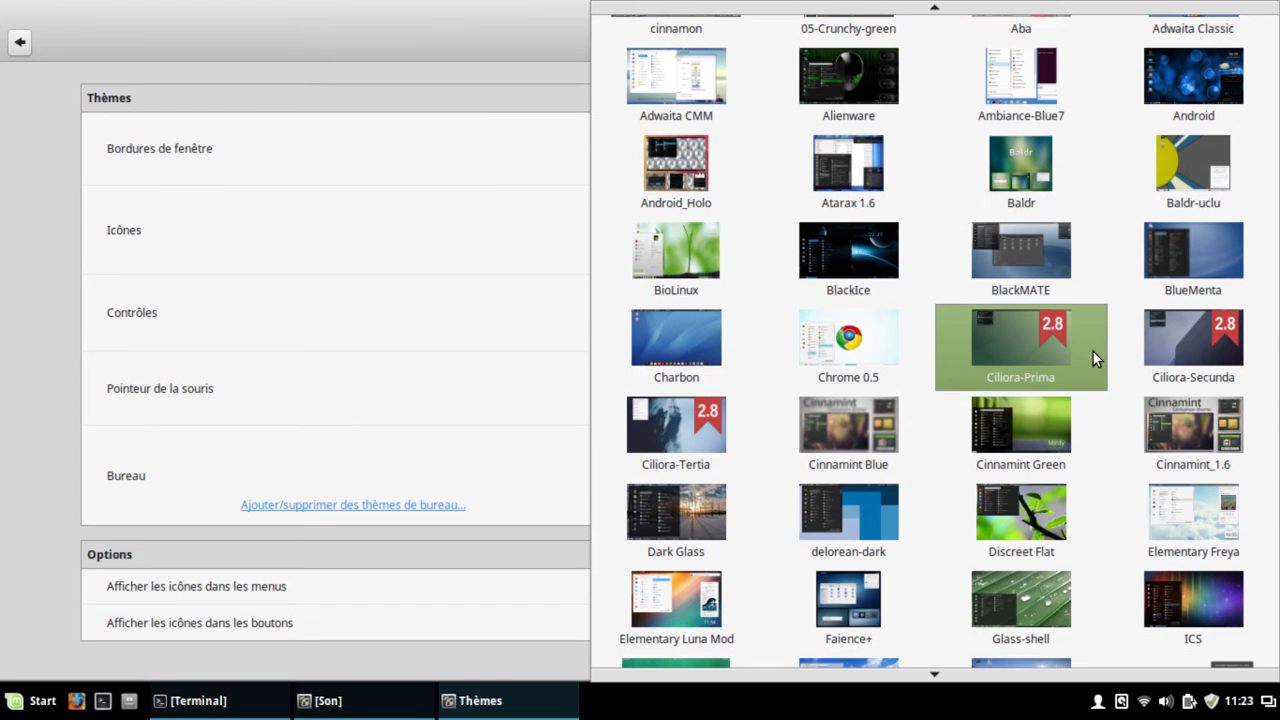
{"action": "scroll", "coordinate": [1006, 461], "scroll_direction": "down", "scroll_amount": 4}
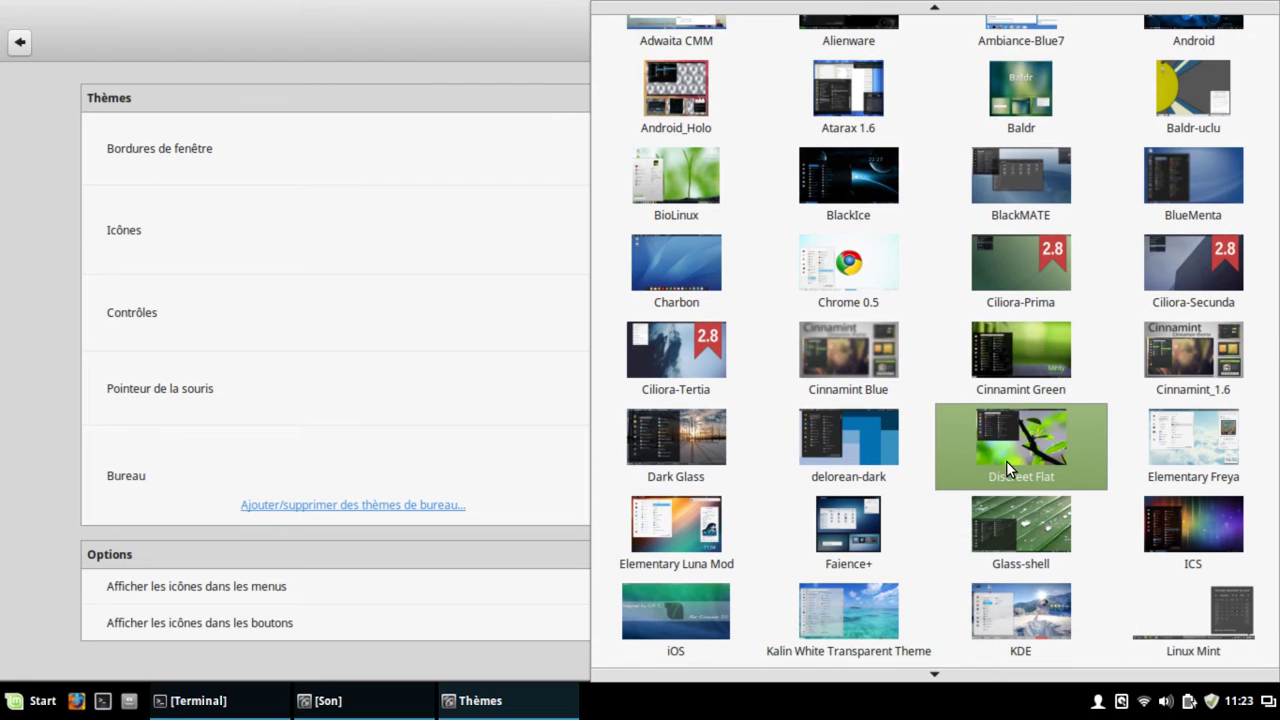
{"action": "scroll", "coordinate": [1019, 458], "scroll_direction": "down", "scroll_amount": 3}
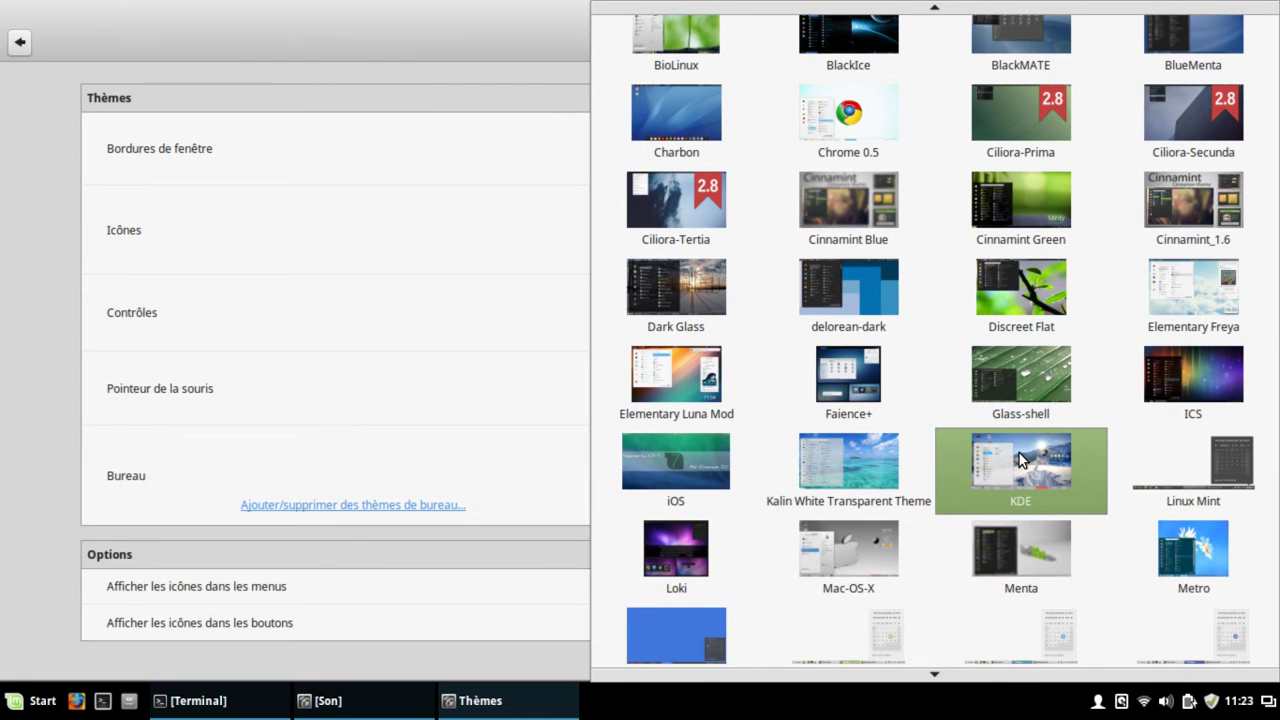
{"action": "scroll", "coordinate": [1019, 458], "scroll_direction": "down", "scroll_amount": 1}
{"action": "scroll", "coordinate": [1020, 450], "scroll_direction": "down", "scroll_amount": 1}
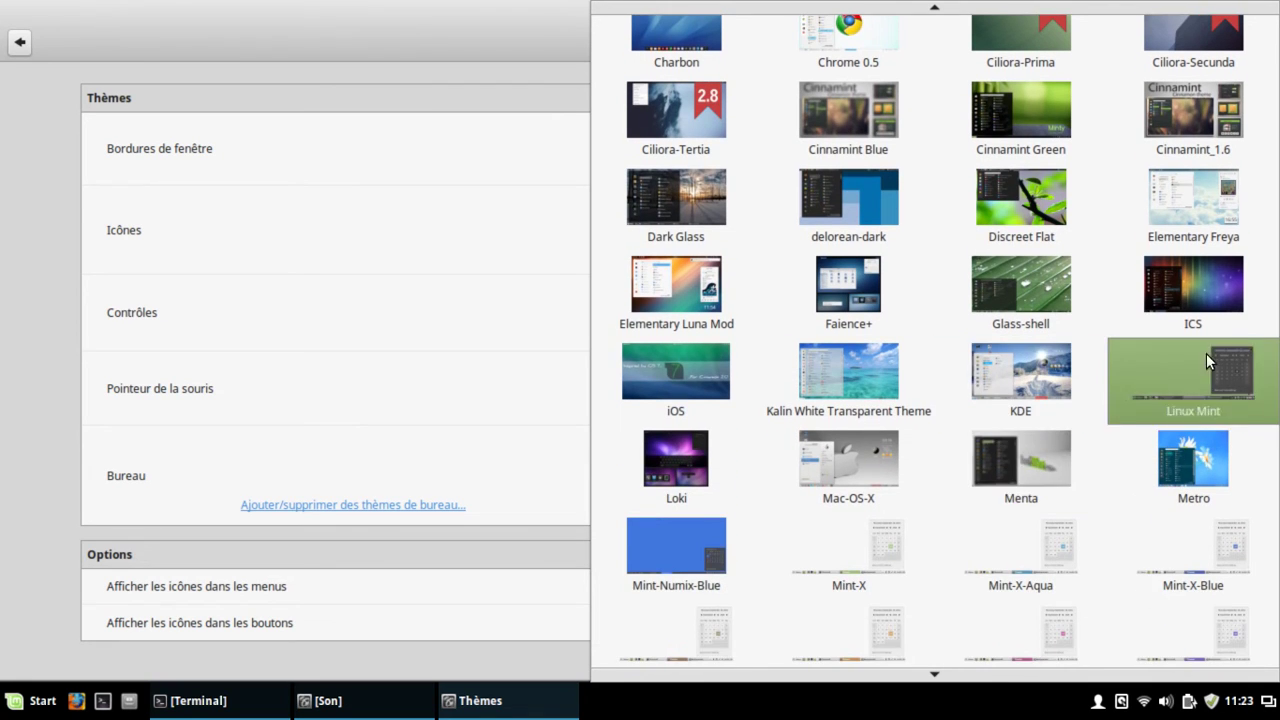
{"action": "key", "text": "Escape"}
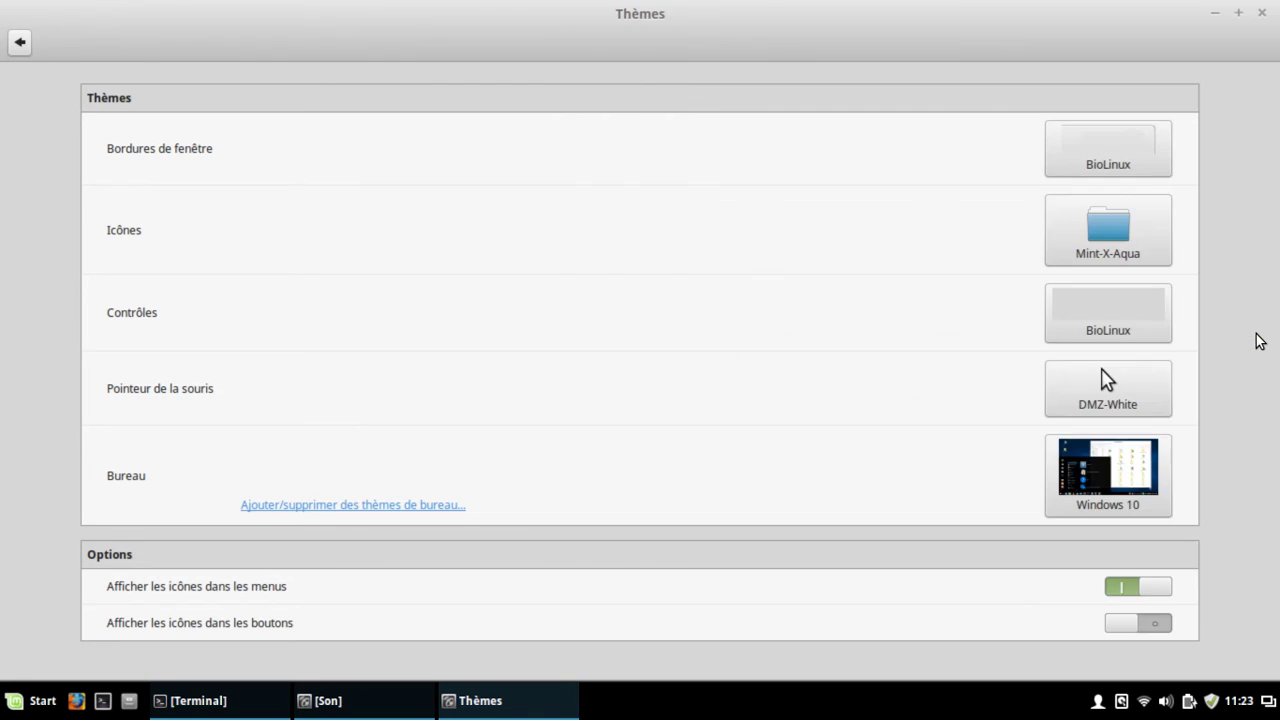
Step: Set the Bureau theme to Linux Mint
{"action": "left_click", "coordinate": [1137, 475]}
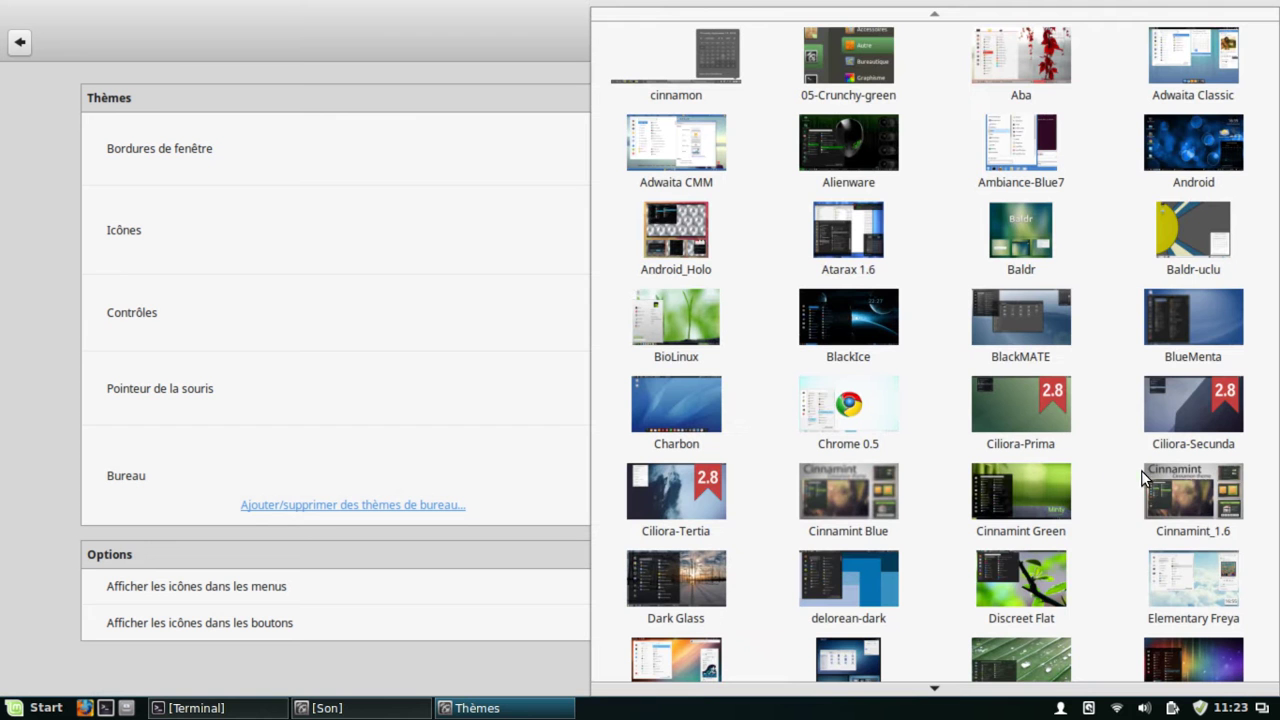
{"action": "scroll", "coordinate": [1179, 394], "scroll_direction": "down", "scroll_amount": 2}
{"action": "scroll", "coordinate": [1179, 394], "scroll_direction": "down", "scroll_amount": 1}
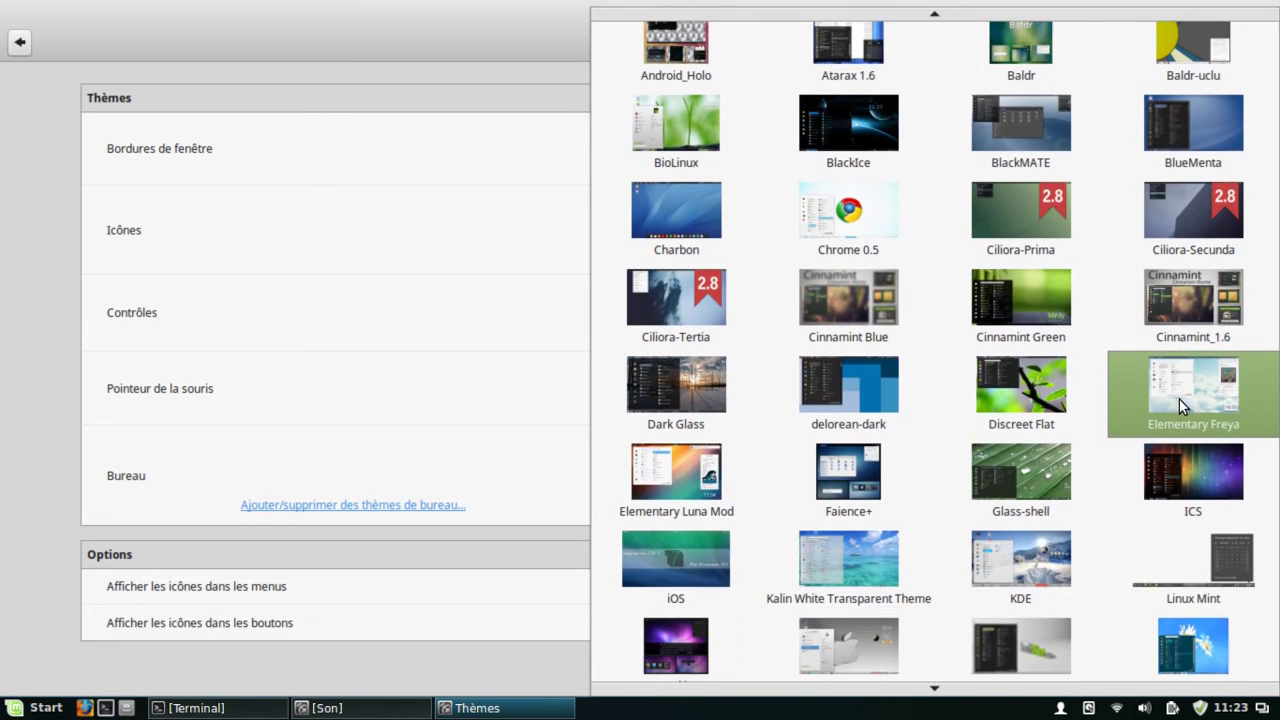
{"action": "left_click", "coordinate": [1190, 591]}
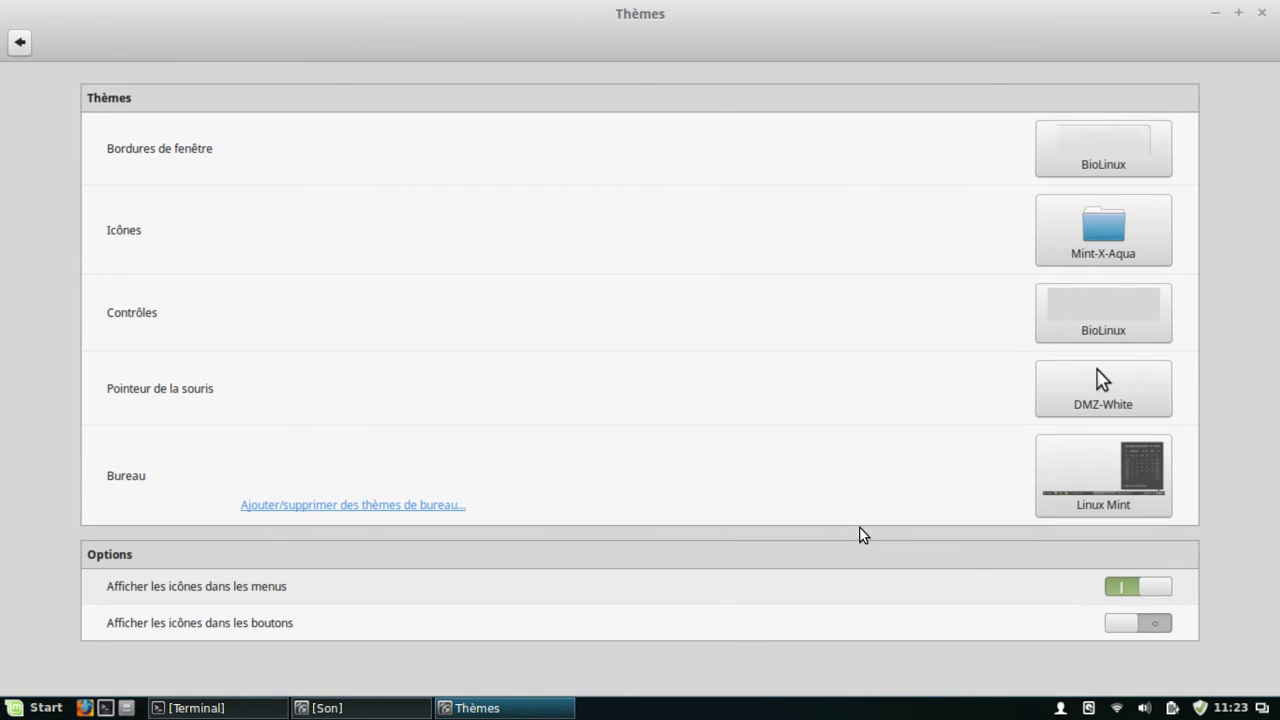
Step: Examine how the application menu and the panel's context menu look with the Linux Mint theme
{"action": "left_click", "coordinate": [14, 710]}
{"action": "left_click", "coordinate": [14, 710]}
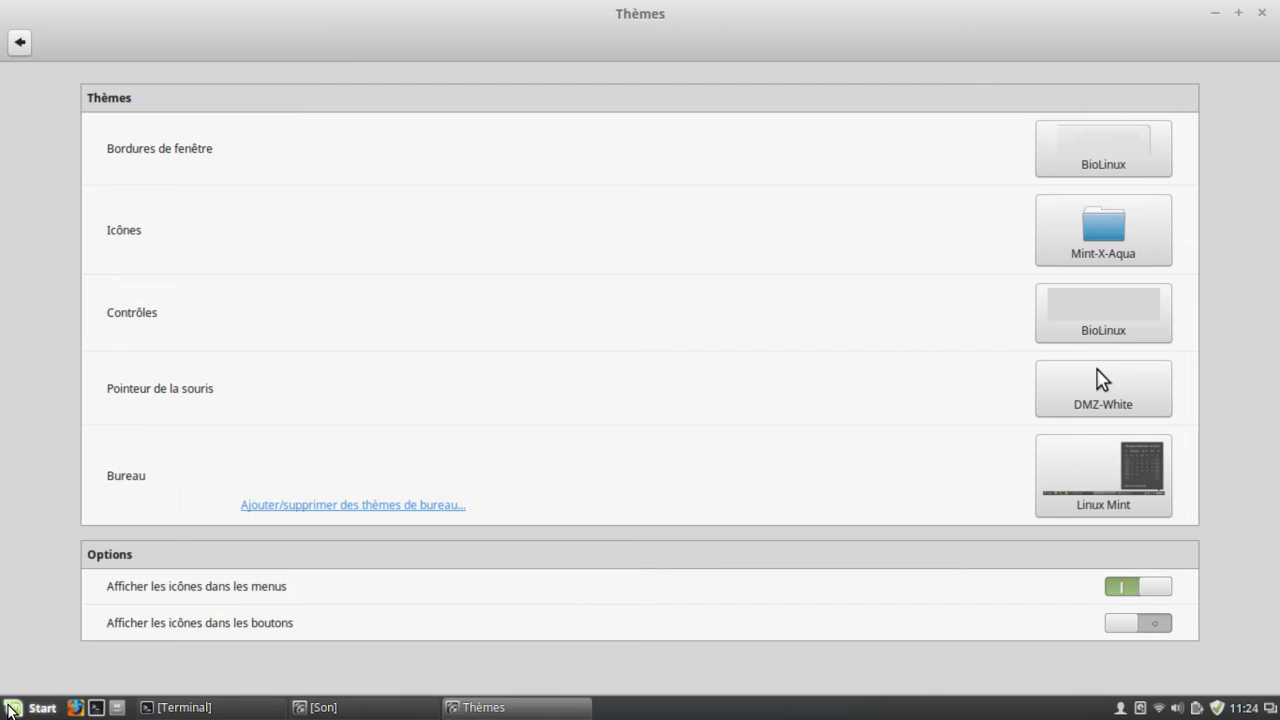
{"action": "right_click", "coordinate": [668, 714]}
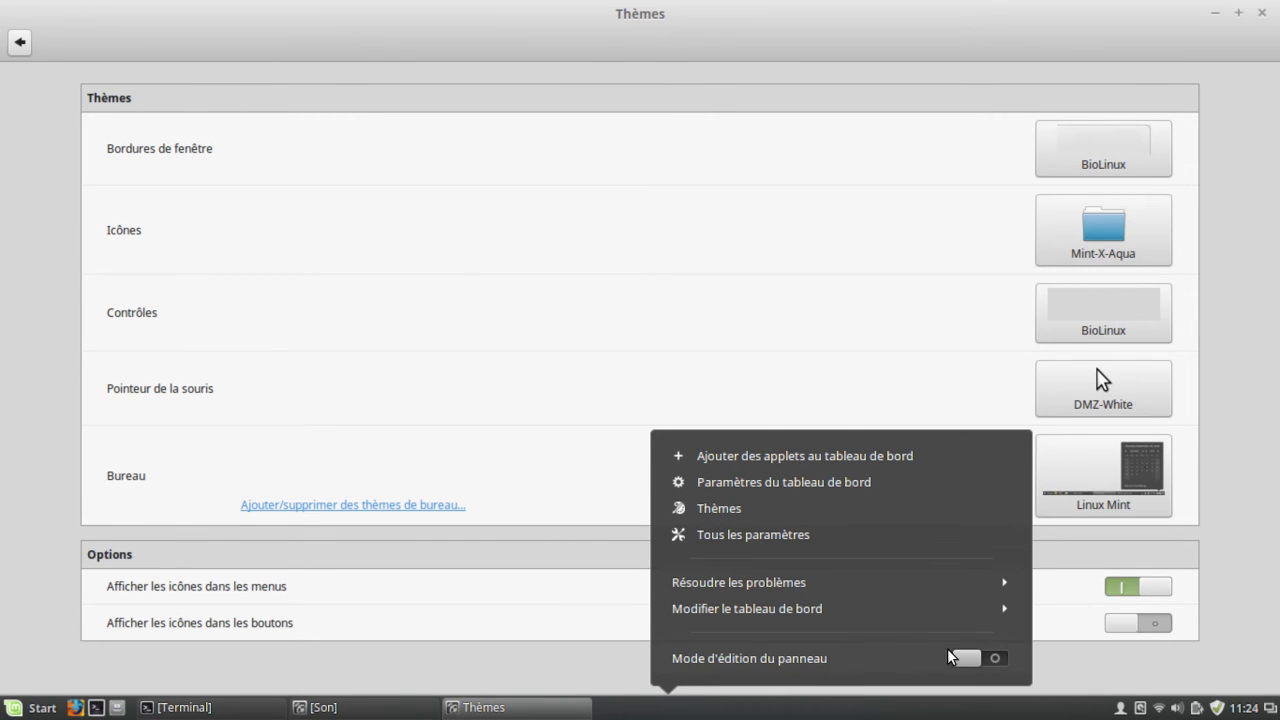
Step: Browse the desktop themes again and set the Bureau theme to Dark Glass
{"action": "left_click", "coordinate": [1125, 551]}
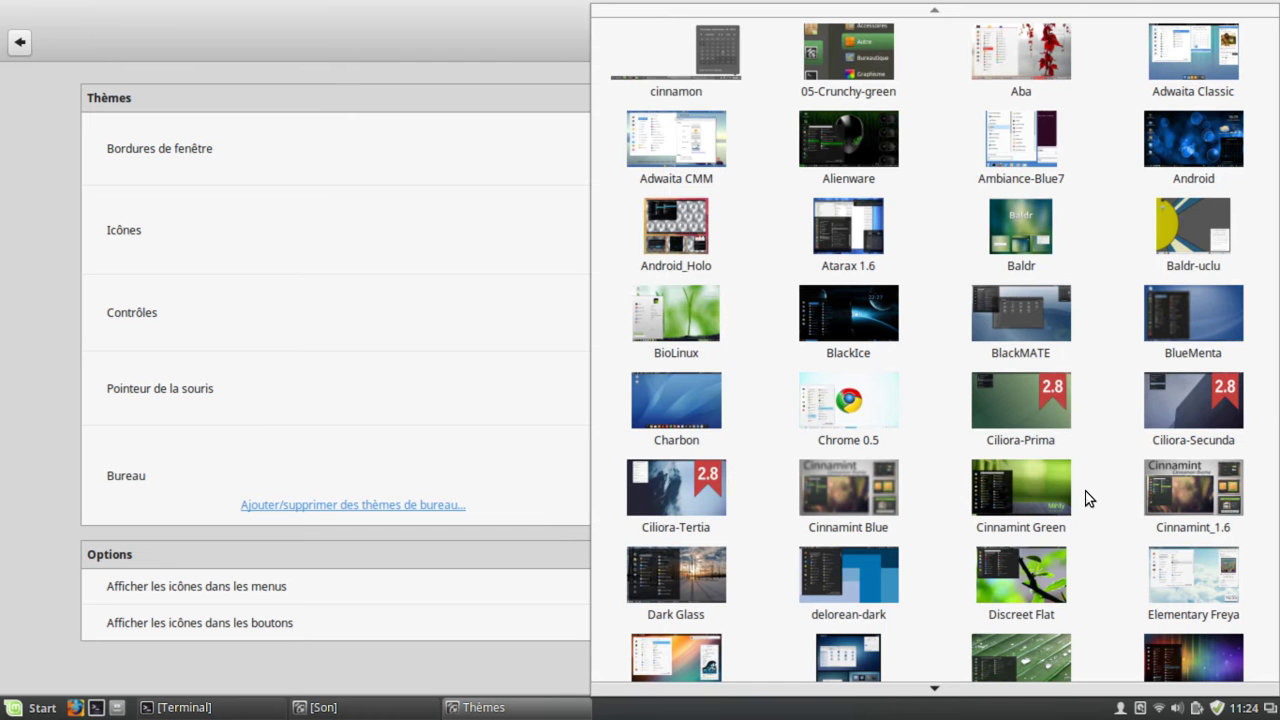
{"action": "scroll", "coordinate": [1090, 498], "scroll_direction": "down", "scroll_amount": 4}
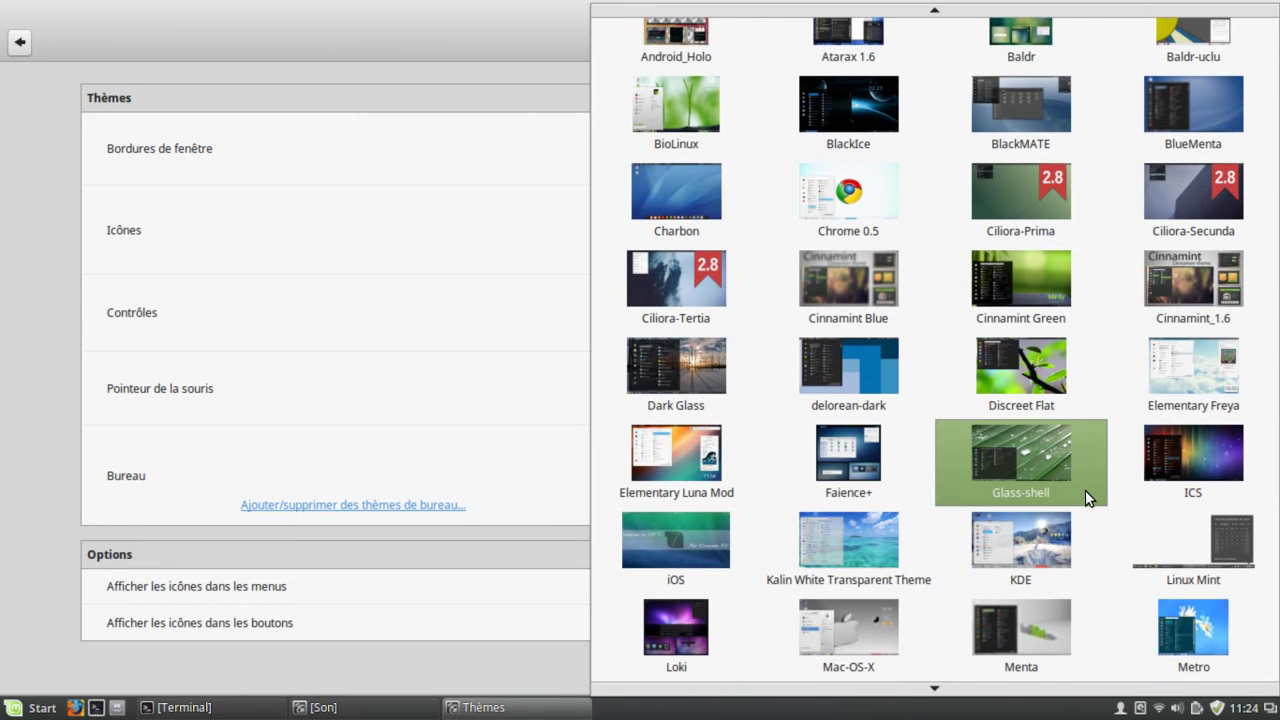
{"action": "scroll", "coordinate": [1085, 490], "scroll_direction": "down", "scroll_amount": 3}
{"action": "scroll", "coordinate": [1085, 490], "scroll_direction": "down", "scroll_amount": 1}
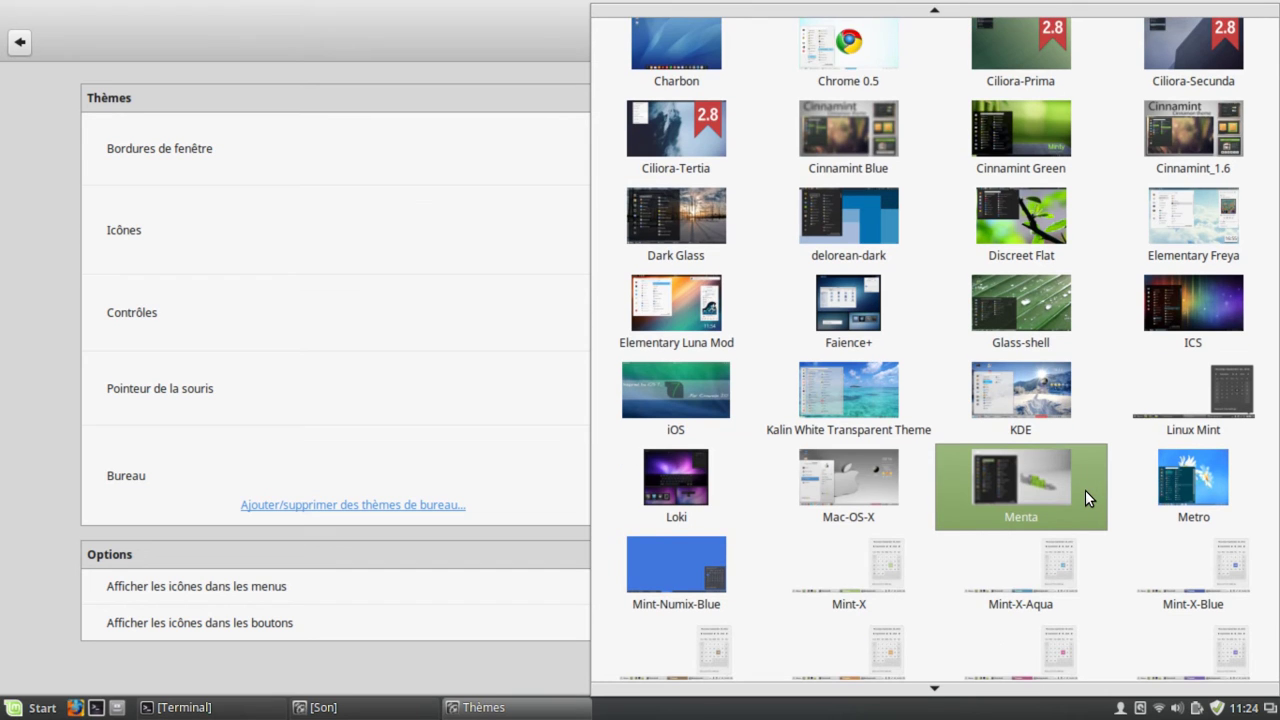
{"action": "scroll", "coordinate": [1085, 488], "scroll_direction": "down", "scroll_amount": 1}
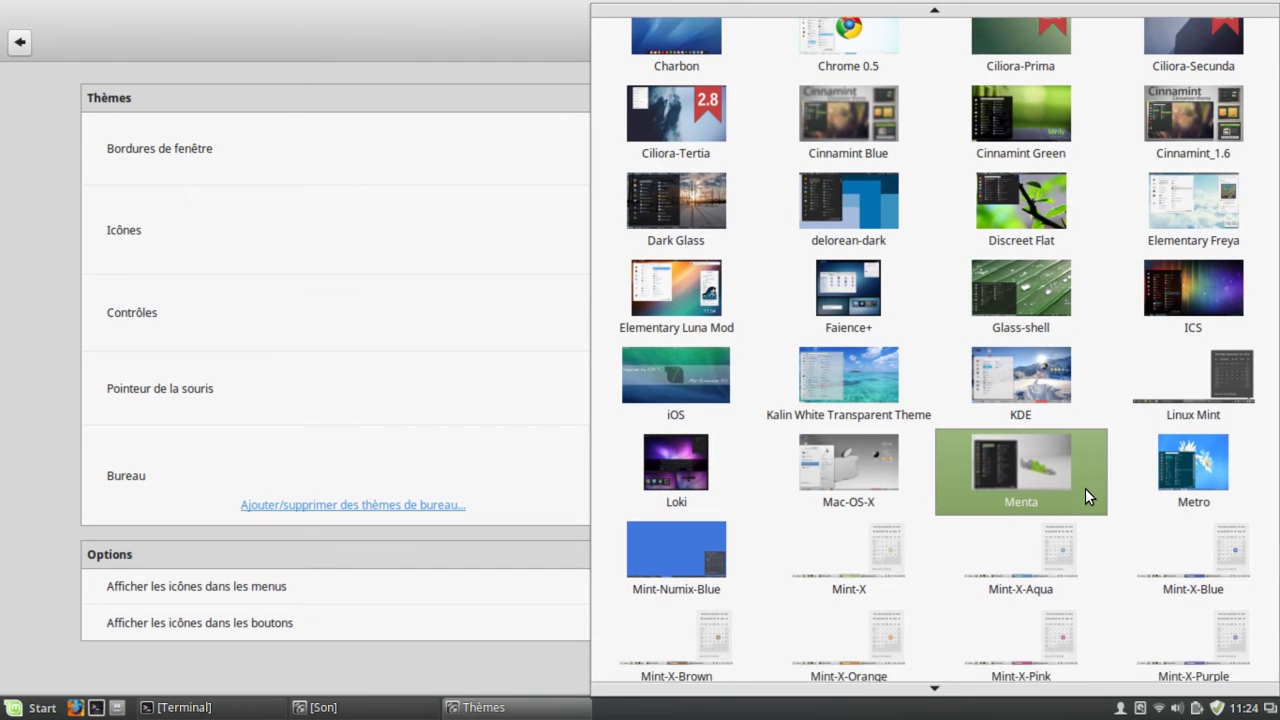
{"action": "scroll", "coordinate": [1085, 488], "scroll_direction": "down", "scroll_amount": 3}
{"action": "scroll", "coordinate": [1085, 490], "scroll_direction": "up", "scroll_amount": 6}
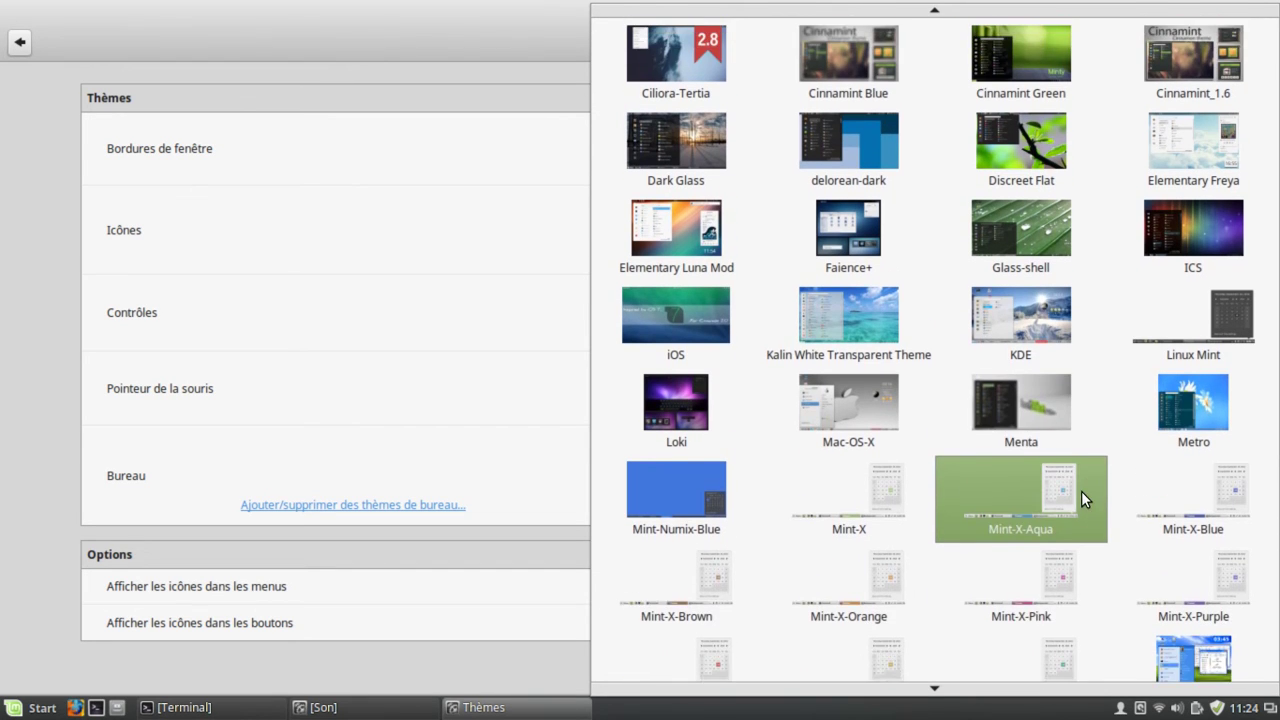
{"action": "scroll", "coordinate": [1089, 520], "scroll_direction": "up", "scroll_amount": 1}
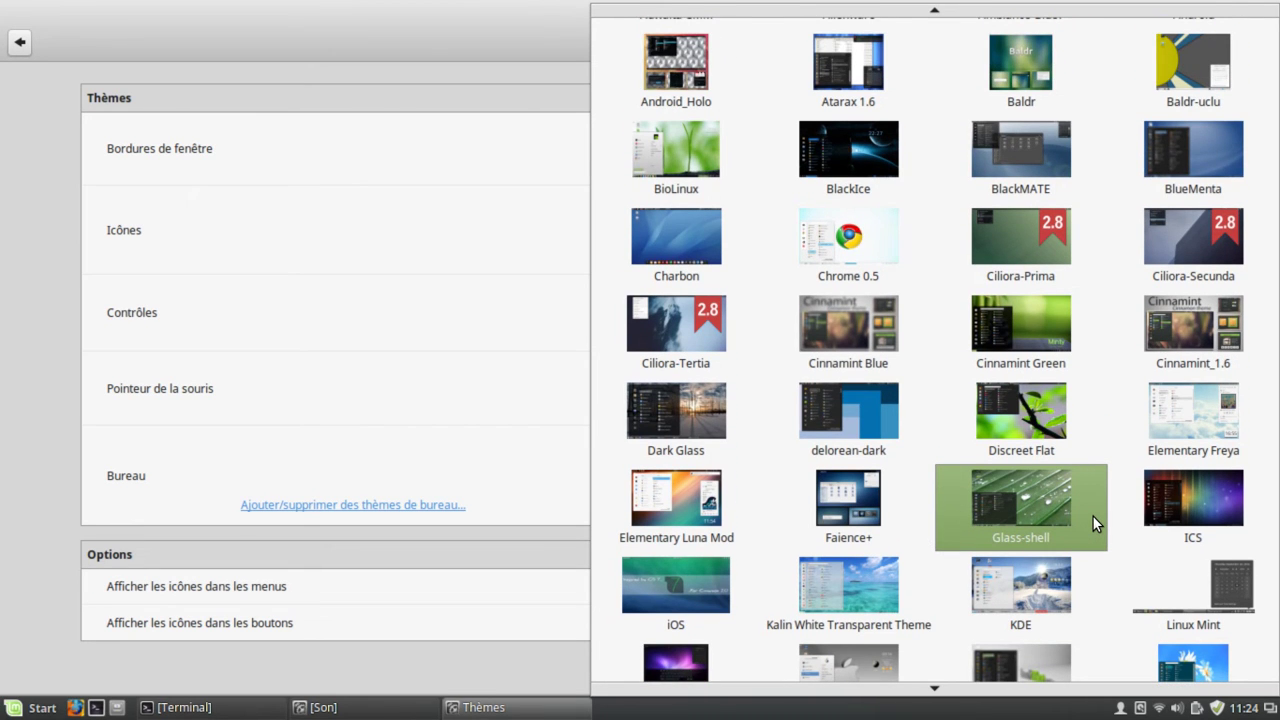
{"action": "scroll", "coordinate": [1092, 515], "scroll_direction": "up", "scroll_amount": 1}
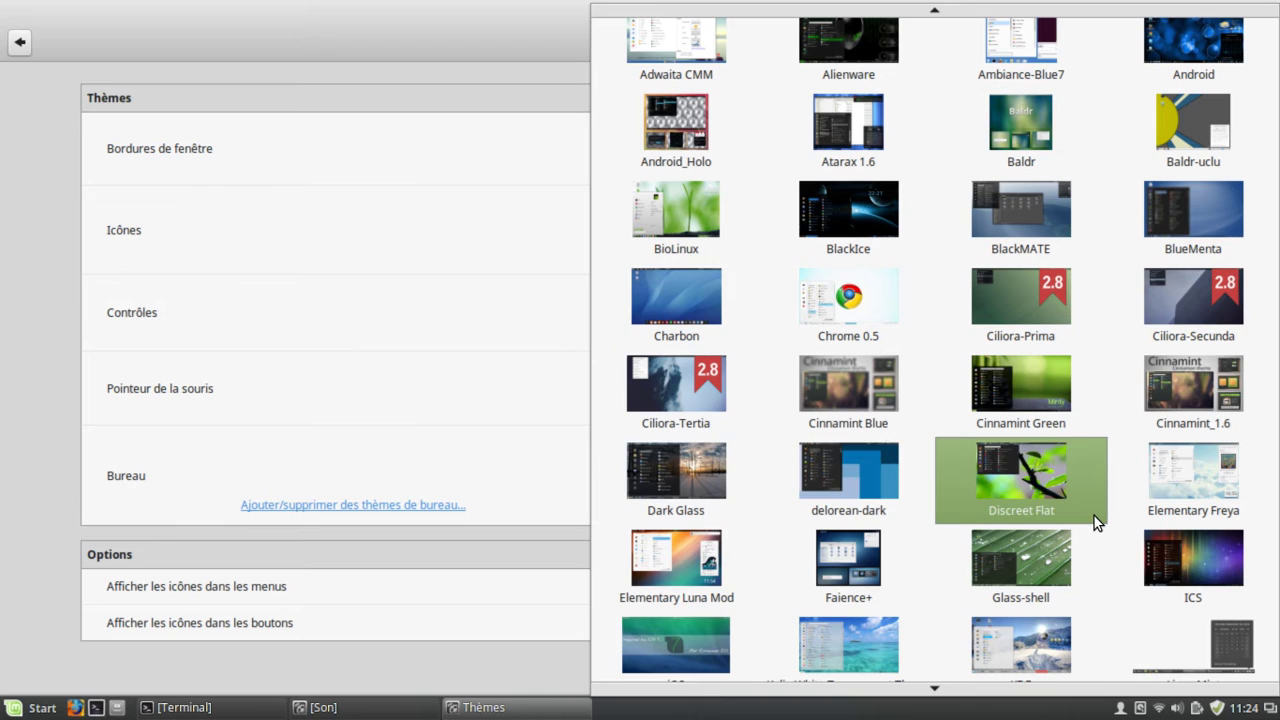
{"action": "left_click", "coordinate": [700, 496]}
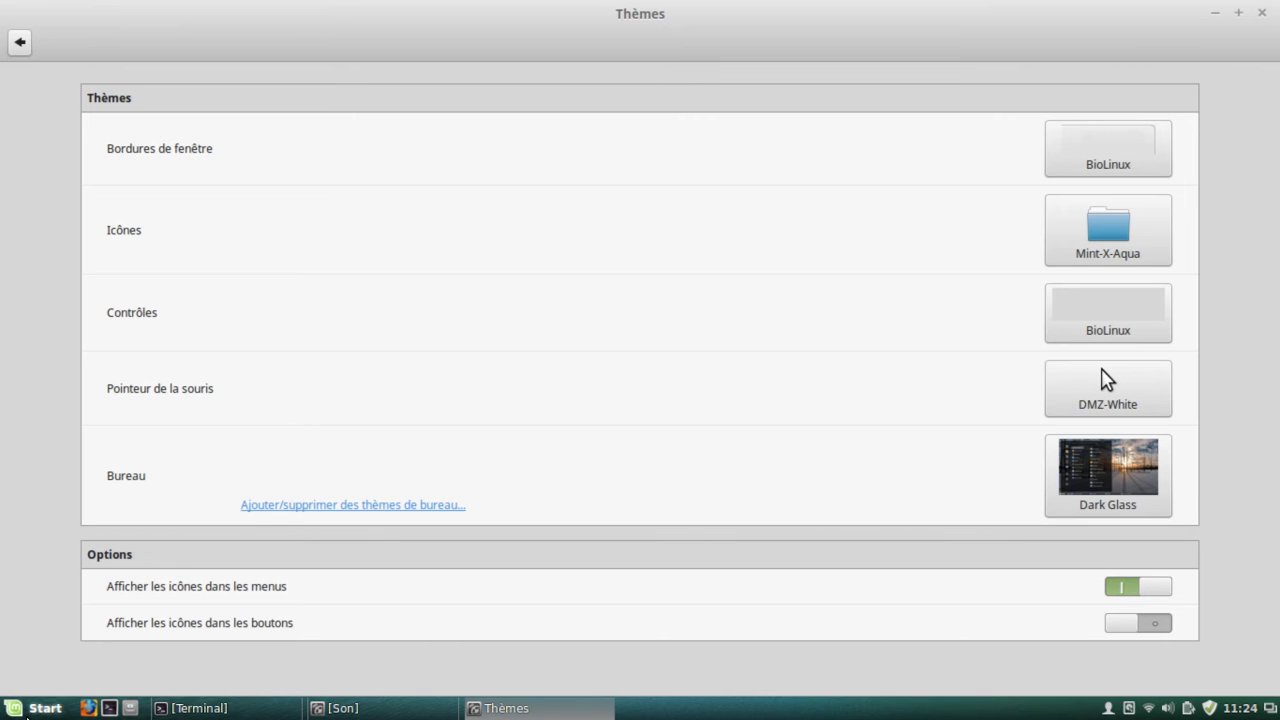
Step: Examine how the application menu and the panel's context menu look with the Dark Glass theme, closing them again
{"action": "left_click", "coordinate": [31, 713]}
{"action": "left_click", "coordinate": [31, 713]}
{"action": "left_click", "coordinate": [31, 713]}
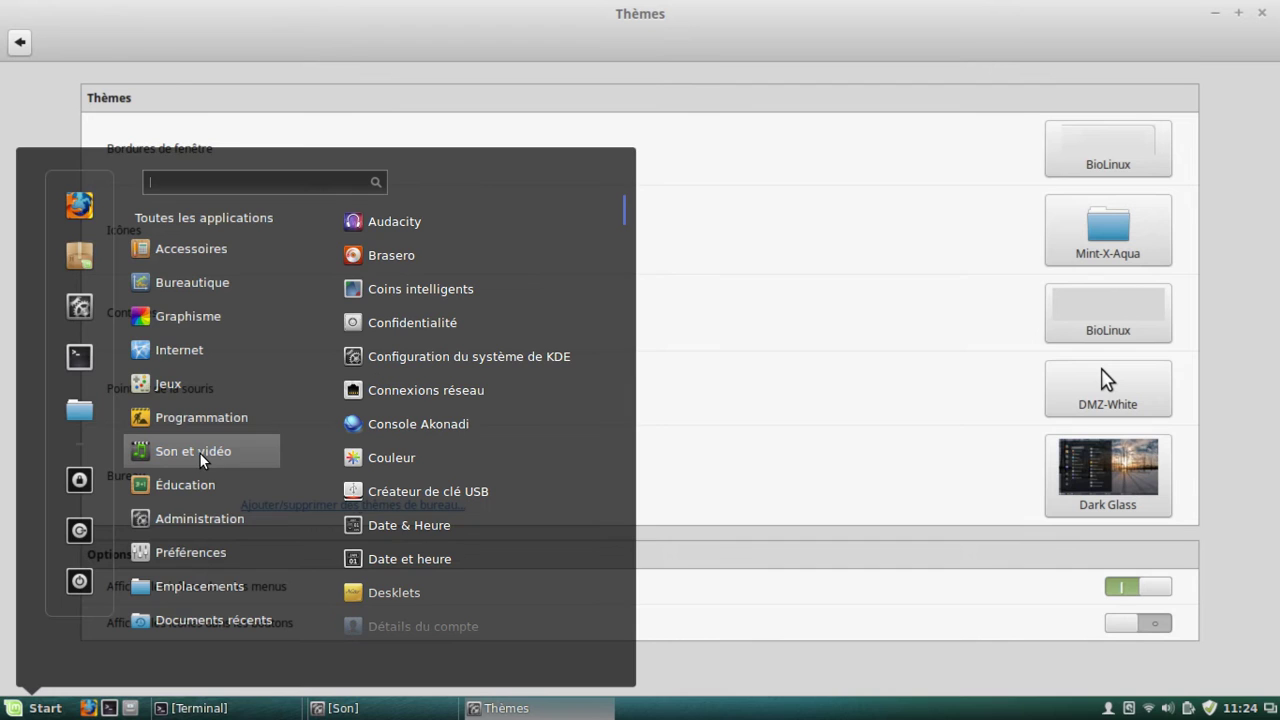
{"action": "left_click", "coordinate": [797, 711]}
{"action": "right_click", "coordinate": [797, 711]}
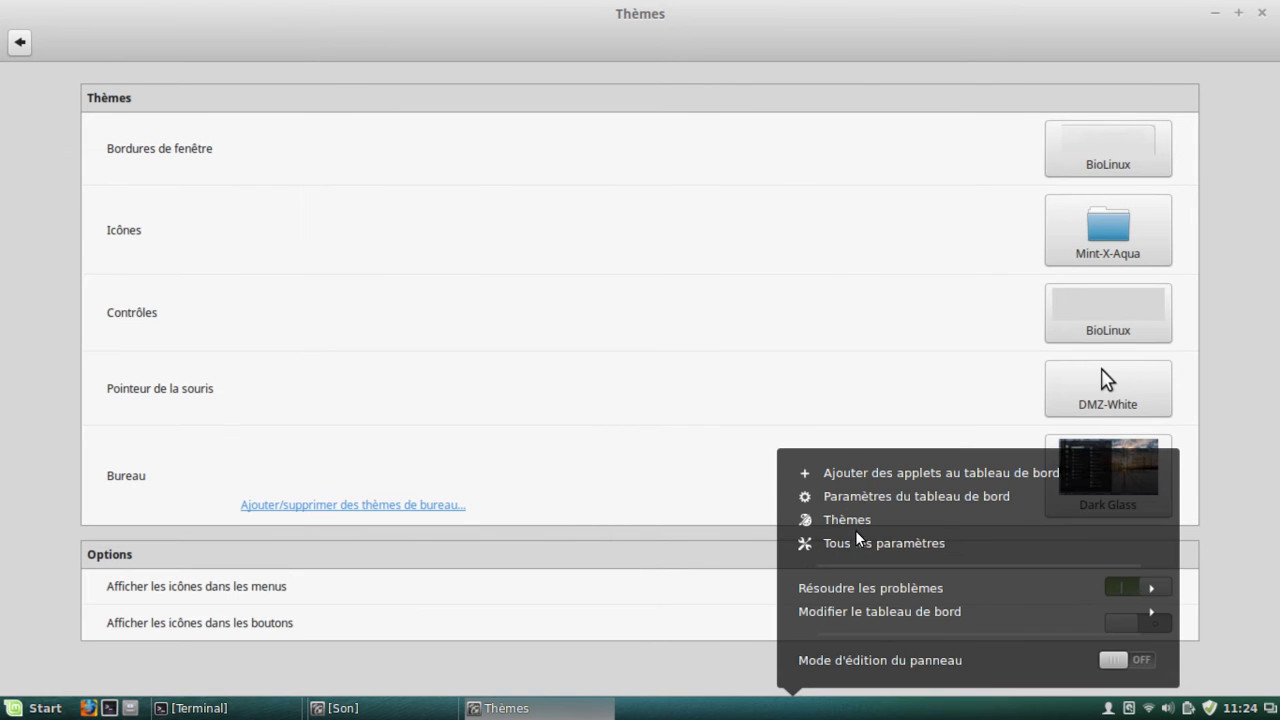
{"action": "left_click", "coordinate": [808, 6]}
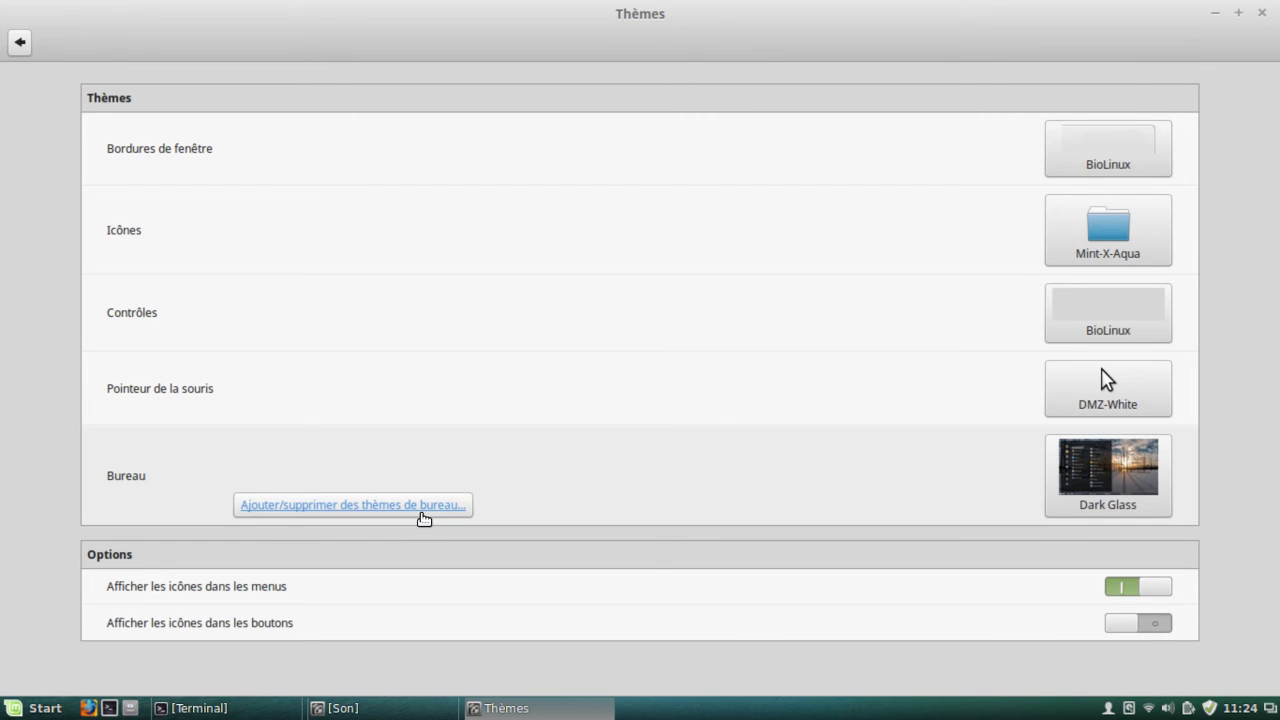
Step: Look through the desktop themes available online in a maximized Thèmes de bureau window, highlight Zukitwo-Cinnamon, and close the window
{"action": "left_click", "coordinate": [424, 518]}
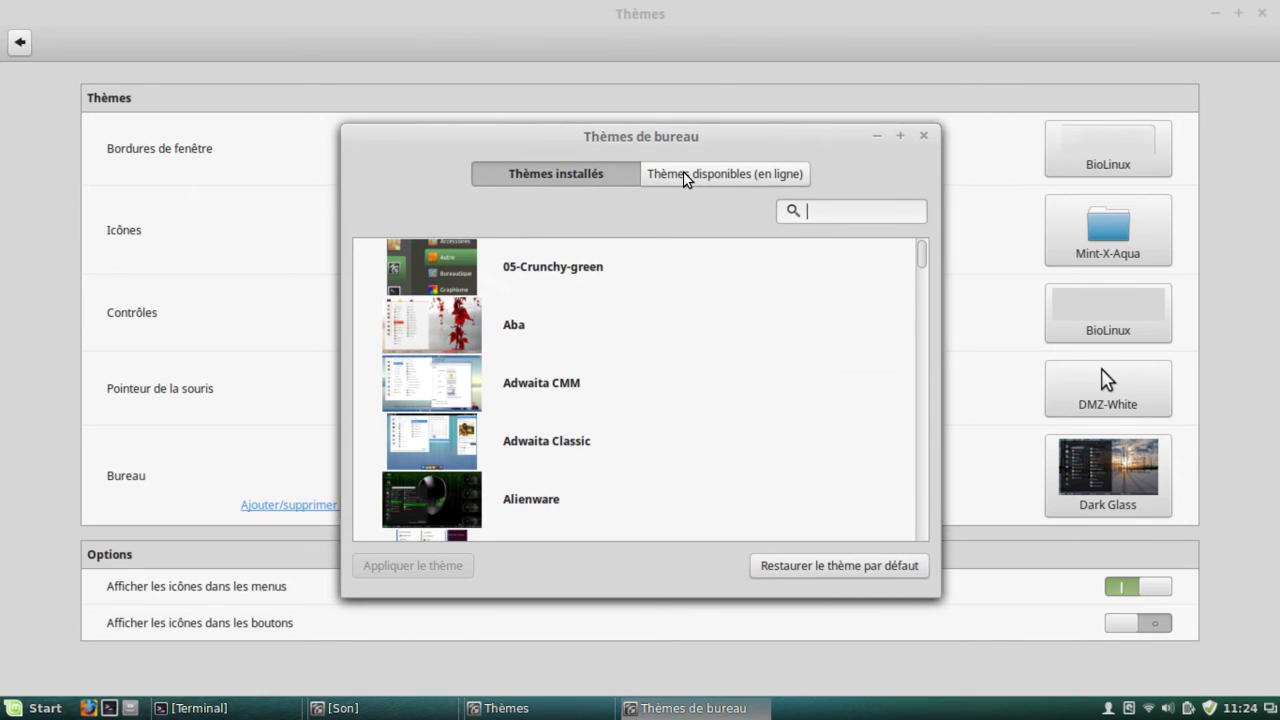
{"action": "left_click", "coordinate": [900, 137]}
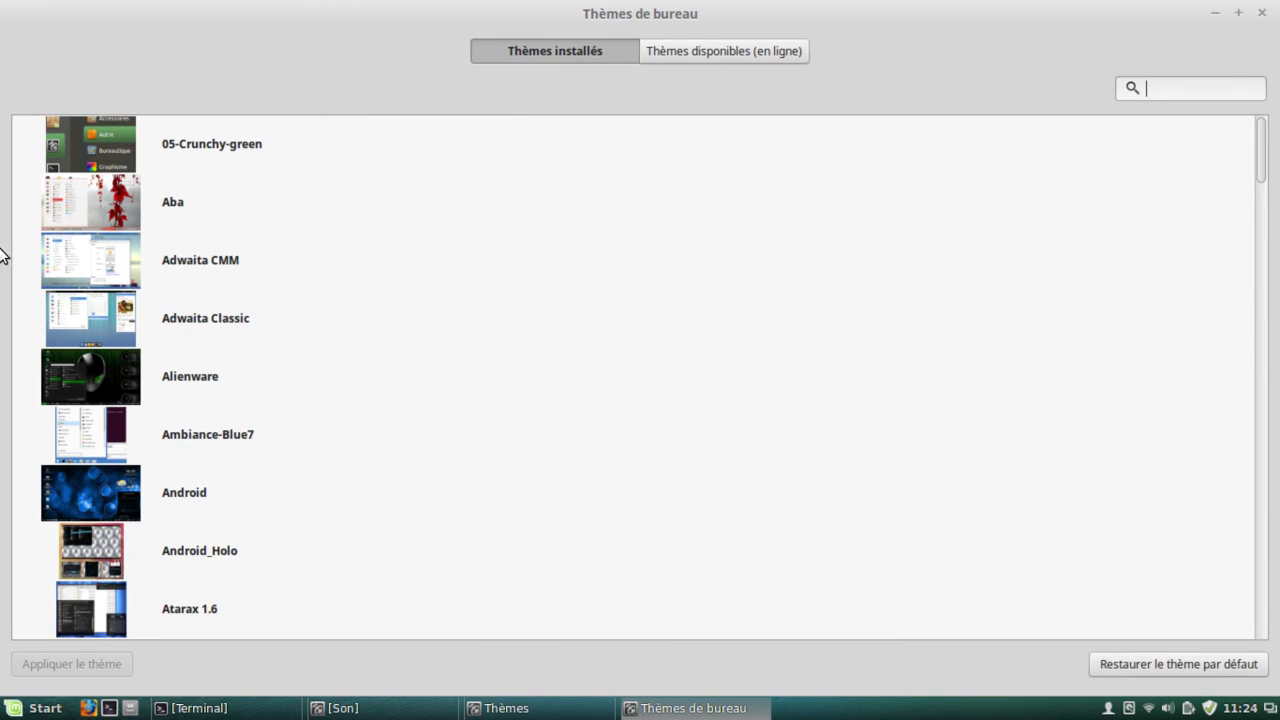
{"action": "left_click", "coordinate": [686, 52]}
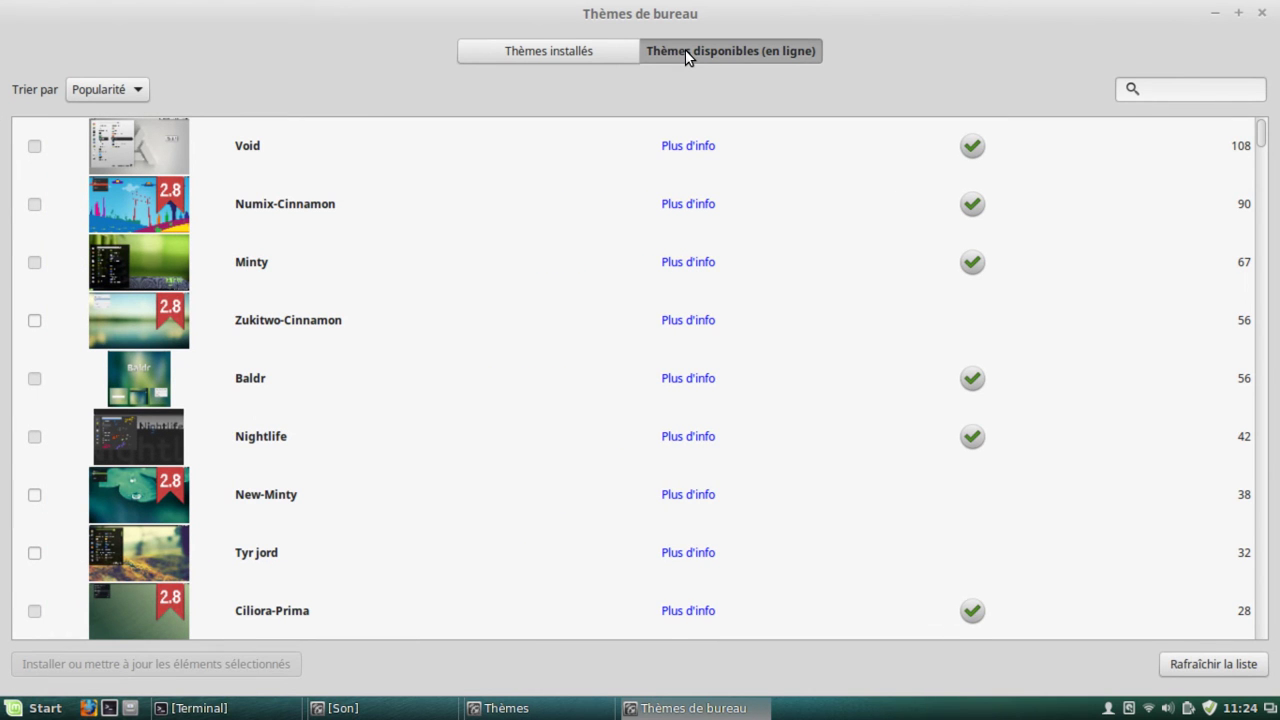
{"action": "left_click", "coordinate": [318, 320]}
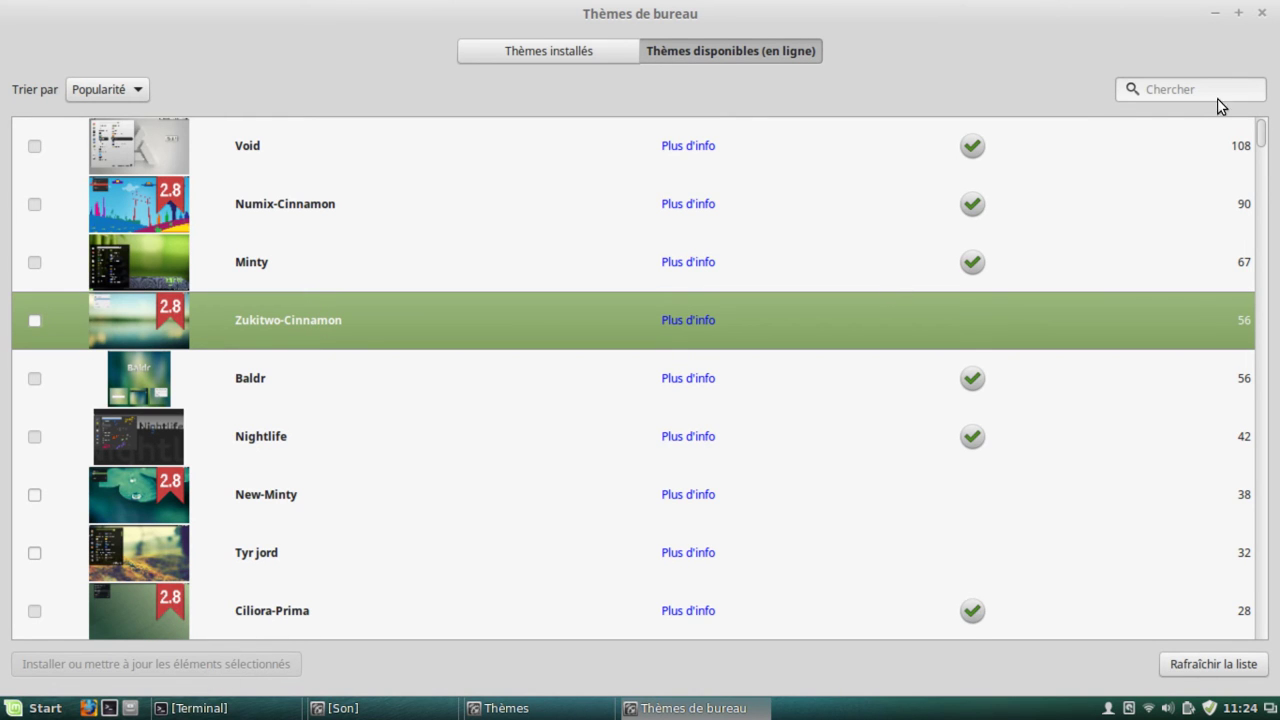
{"action": "left_click", "coordinate": [1264, 12]}
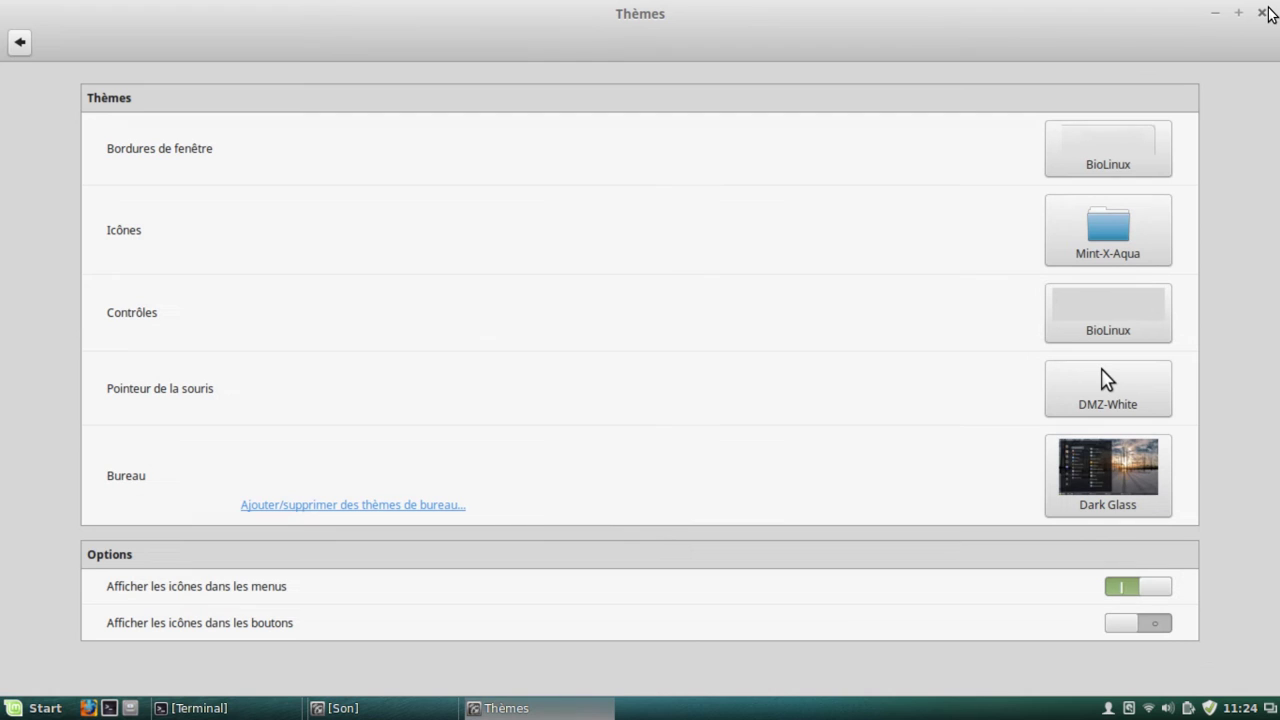
Step: Open the Fenêtres settings and assign Maximiser to the first left-side title bar button
{"action": "left_click", "coordinate": [16, 42]}
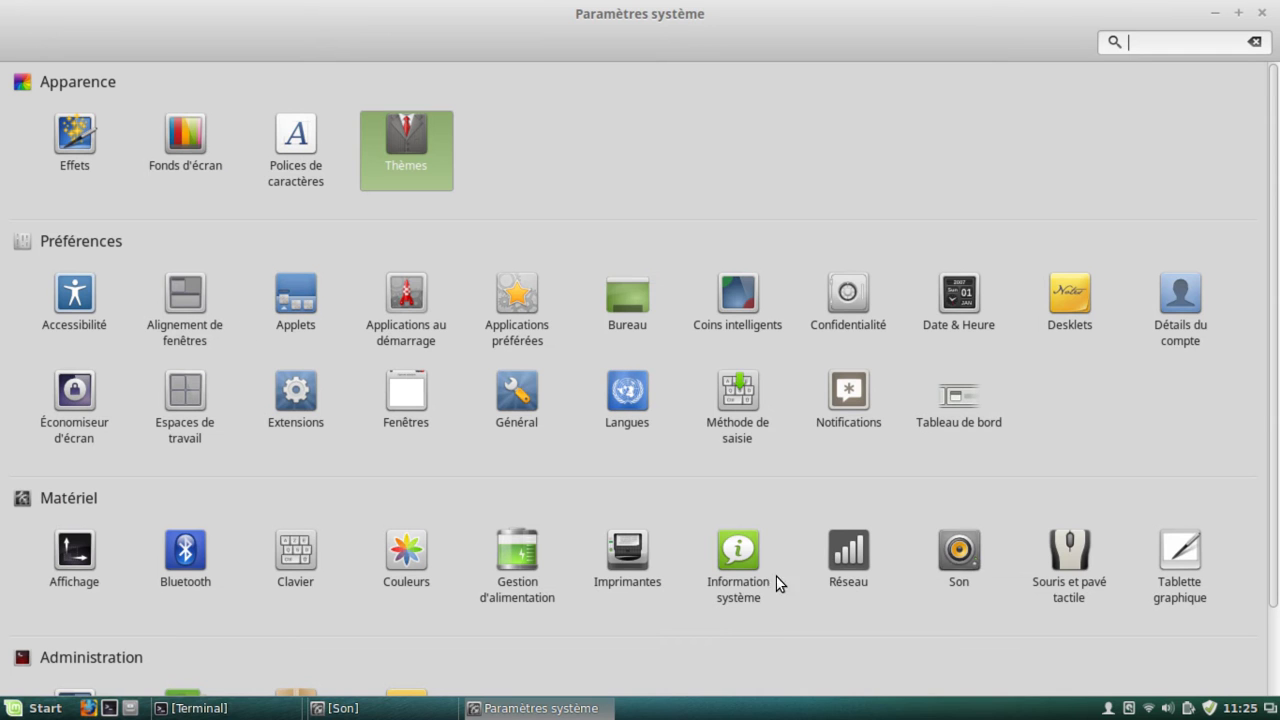
{"action": "left_click", "coordinate": [422, 446]}
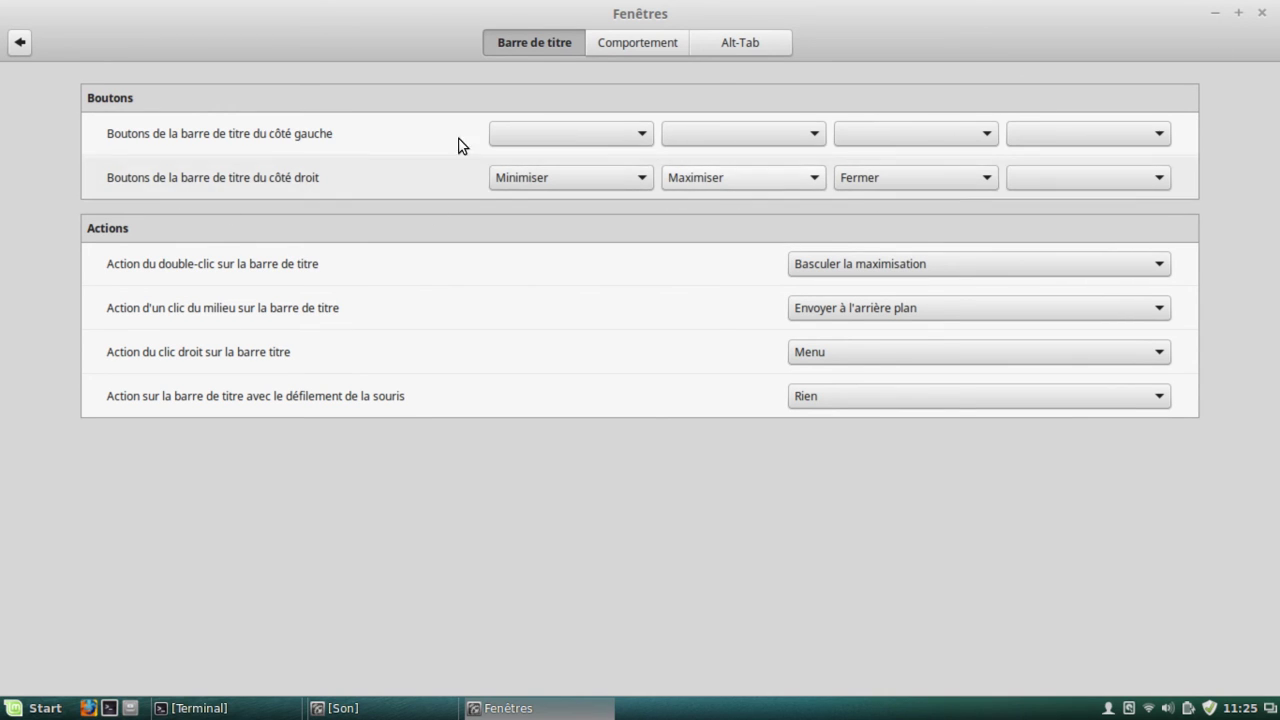
{"action": "left_click", "coordinate": [556, 131]}
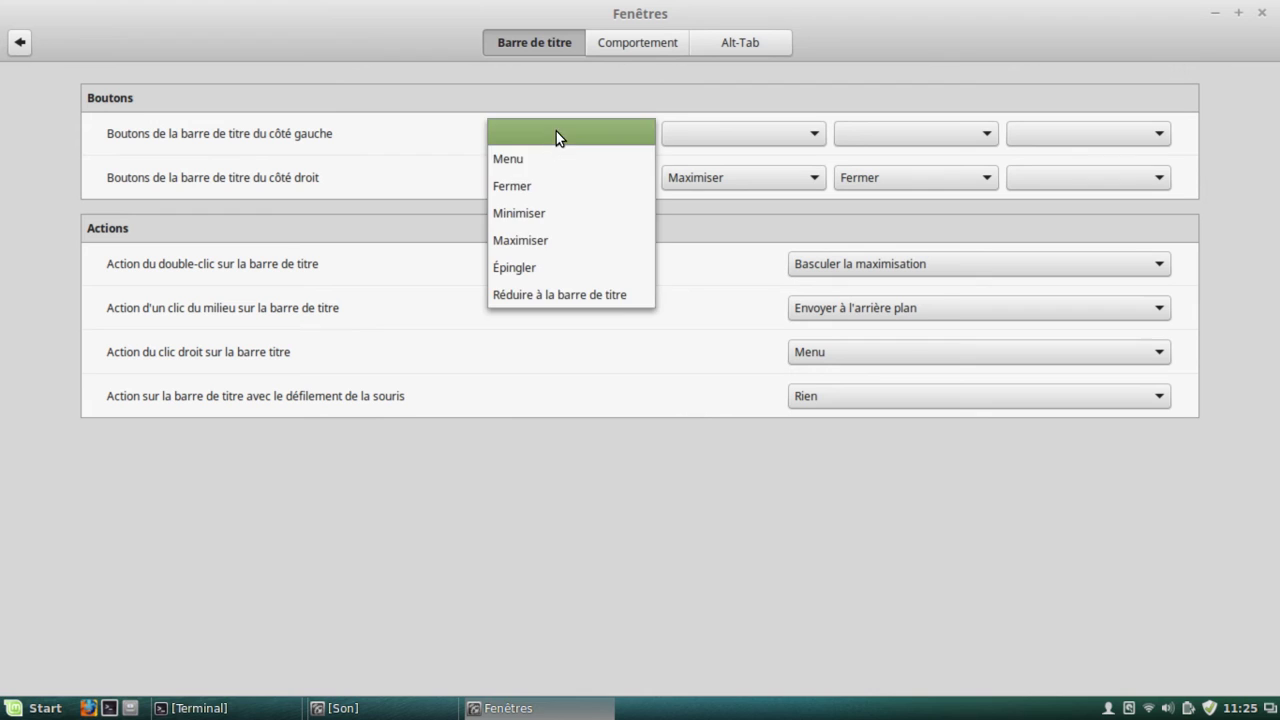
{"action": "left_click", "coordinate": [531, 243]}
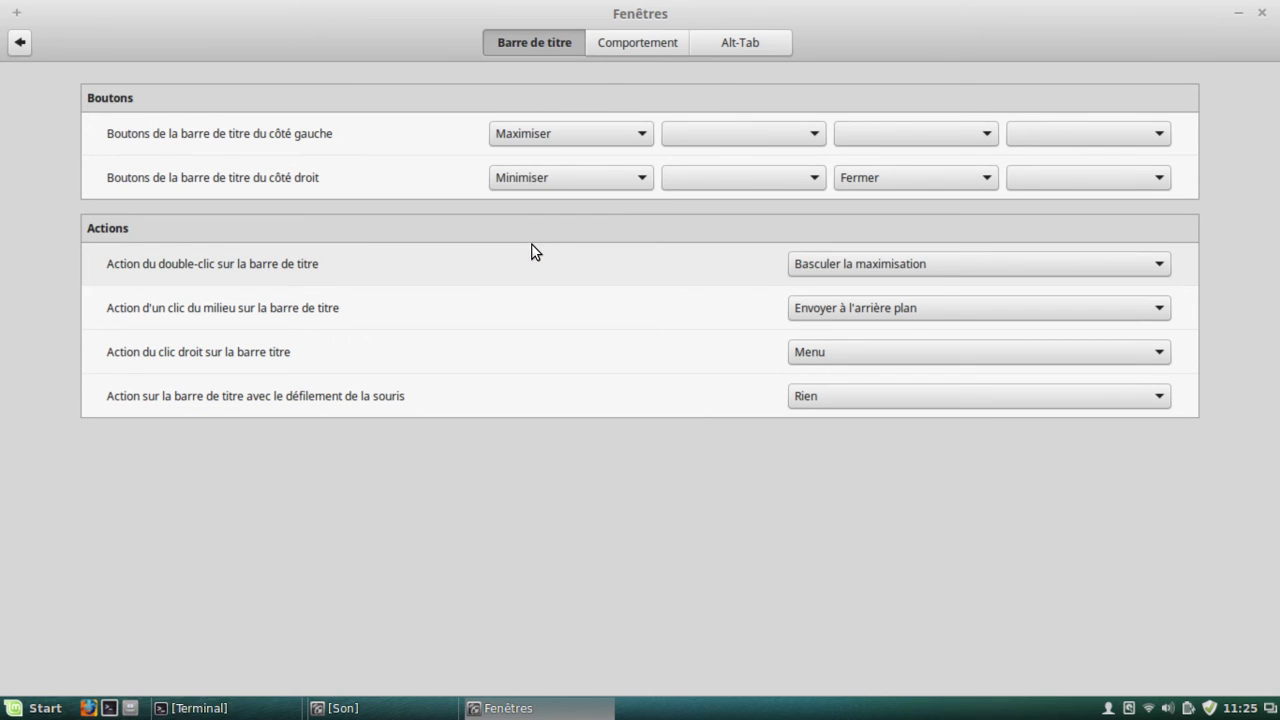
Step: Move Maximiser back to the second right-side title bar button
{"action": "left_click", "coordinate": [722, 178]}
{"action": "left_click", "coordinate": [714, 176]}
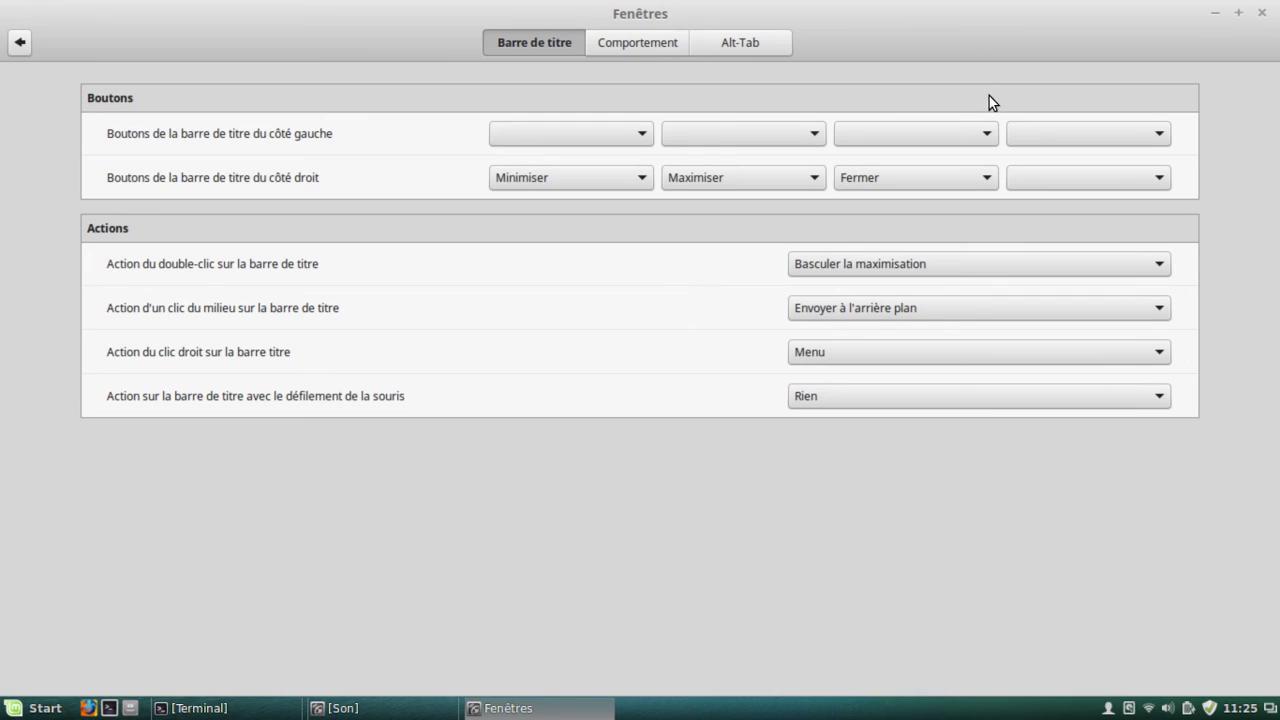
Step: Assign Menu to the fourth left-side title bar button
{"action": "left_click", "coordinate": [1075, 176]}
{"action": "left_click", "coordinate": [1075, 176]}
{"action": "left_click", "coordinate": [1076, 136]}
{"action": "left_click", "coordinate": [1068, 163]}
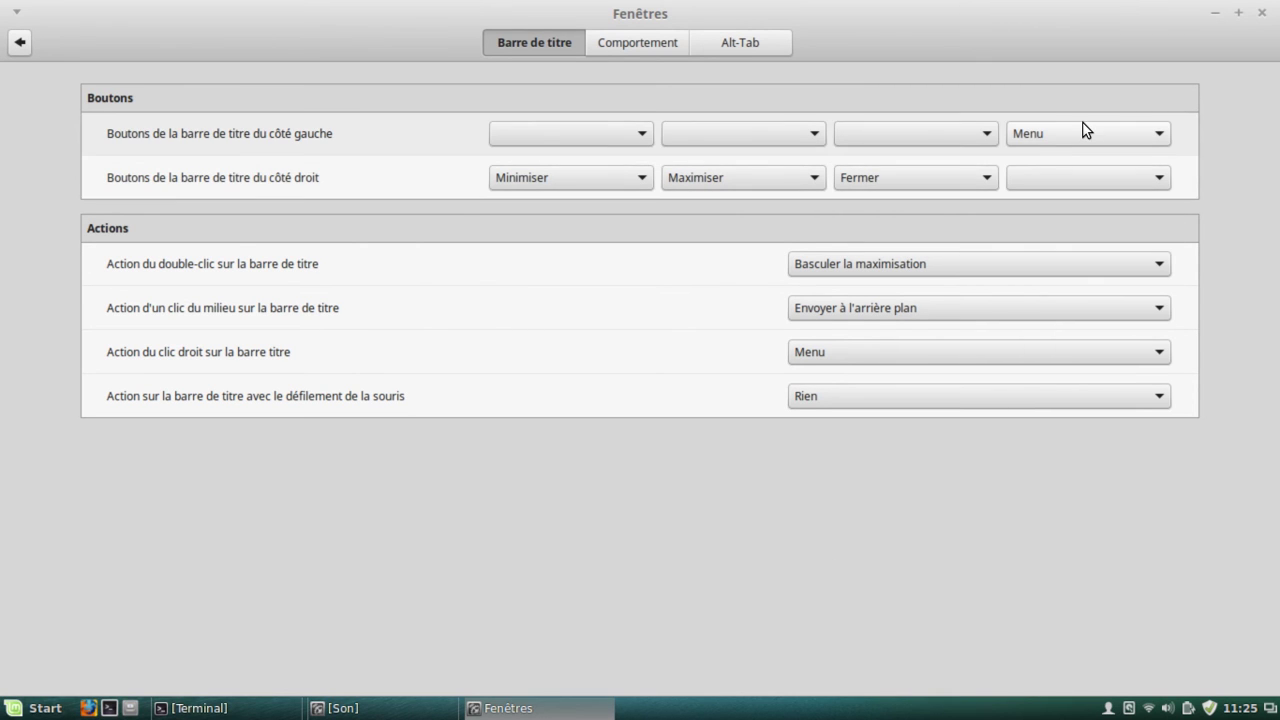
Step: Check the title bar's window menu, and set the fourth left-side title bar button back to blank
{"action": "left_click", "coordinate": [15, 13]}
{"action": "left_click", "coordinate": [15, 13]}
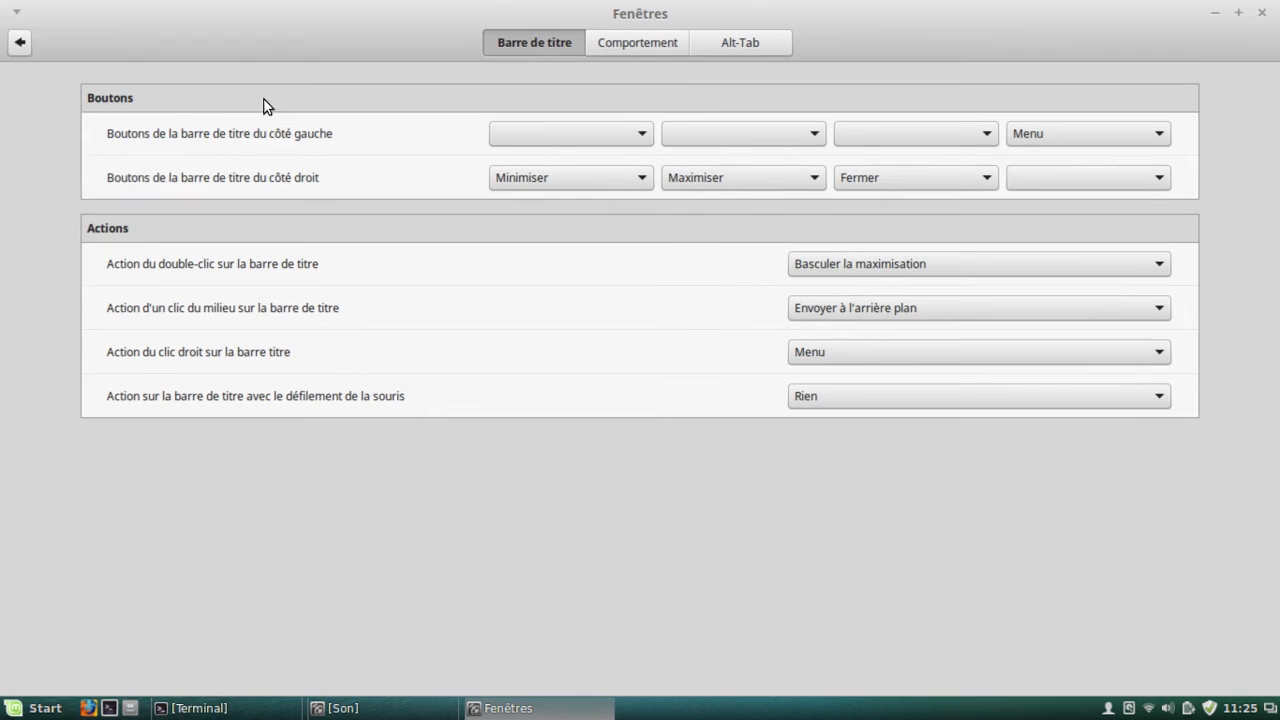
{"action": "left_click", "coordinate": [1050, 137]}
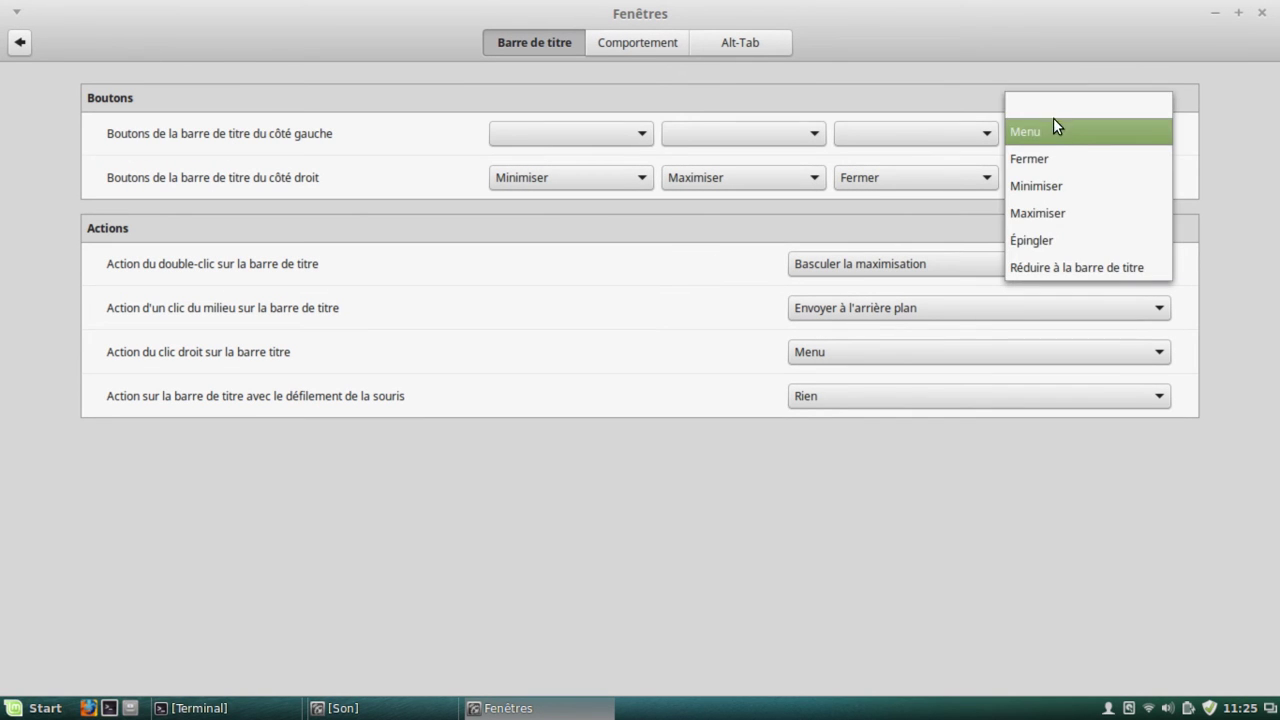
{"action": "left_click", "coordinate": [1053, 104]}
Step: Set the Alt-Tab switcher style to Ligne du temps (3D) and try it by cycling through the open windows
{"action": "left_click", "coordinate": [749, 41]}
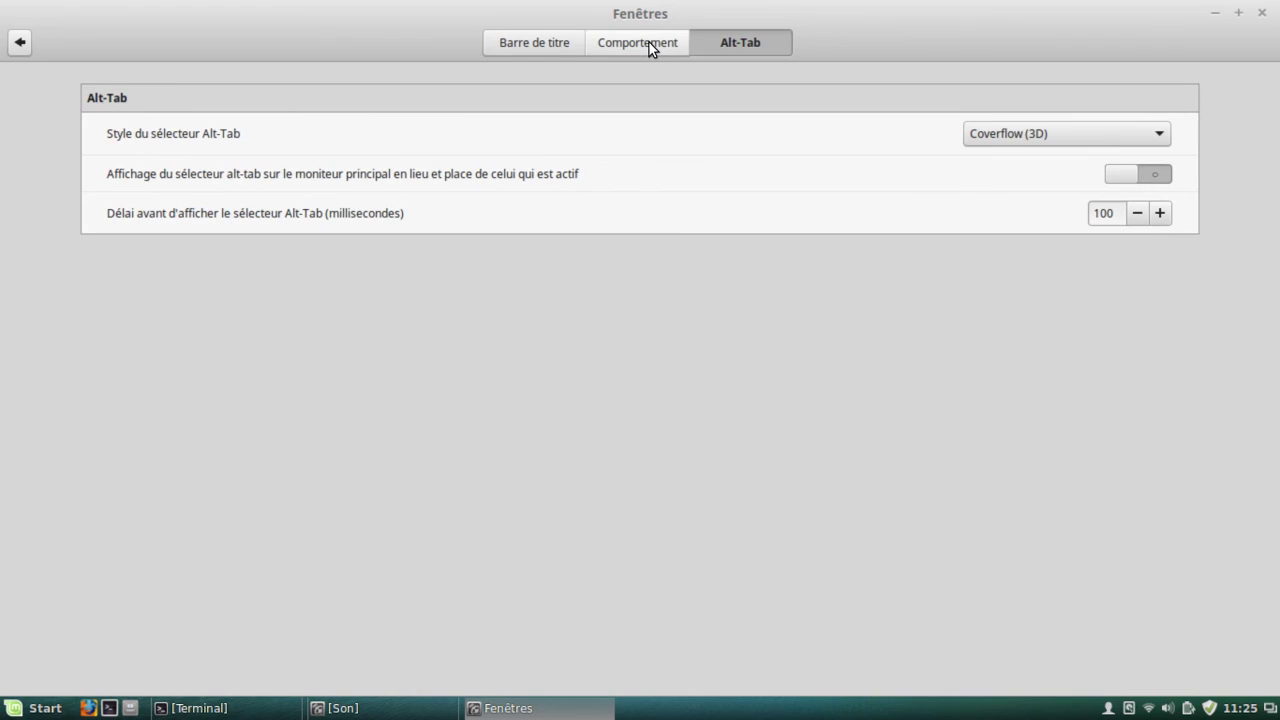
{"action": "left_click", "coordinate": [1012, 135]}
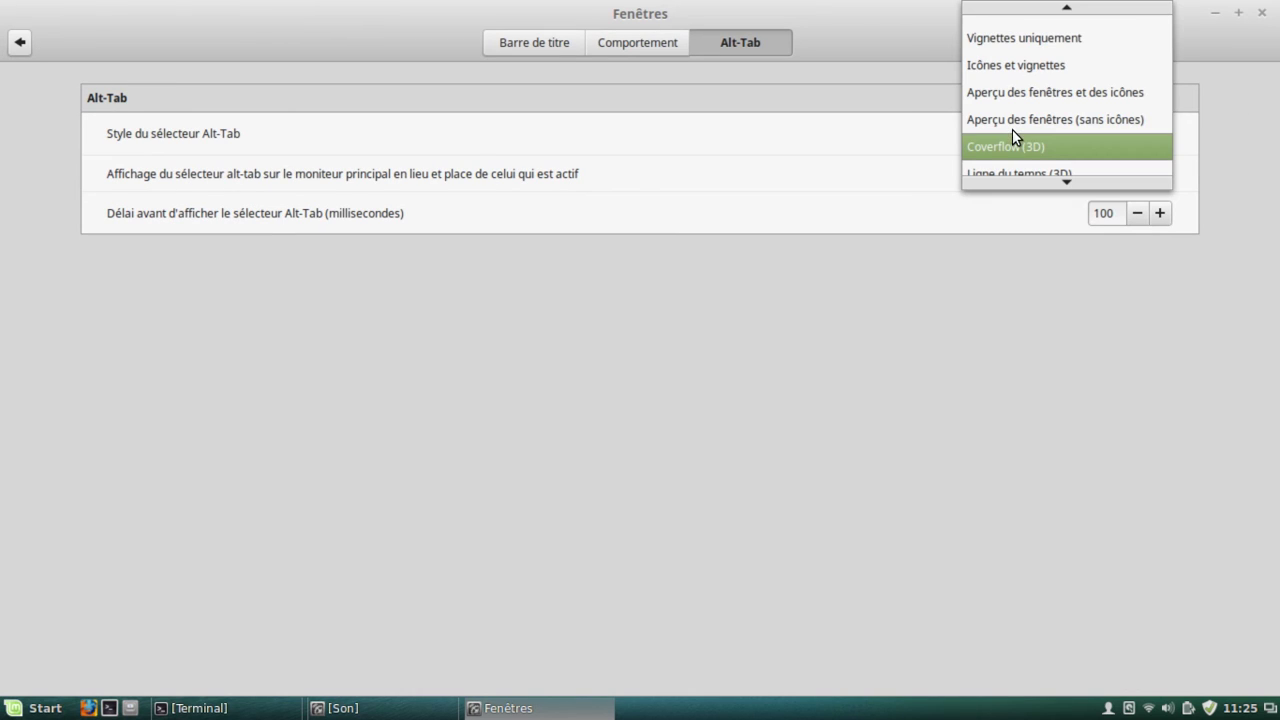
{"action": "scroll", "coordinate": [1033, 140], "scroll_direction": "down", "scroll_amount": 1}
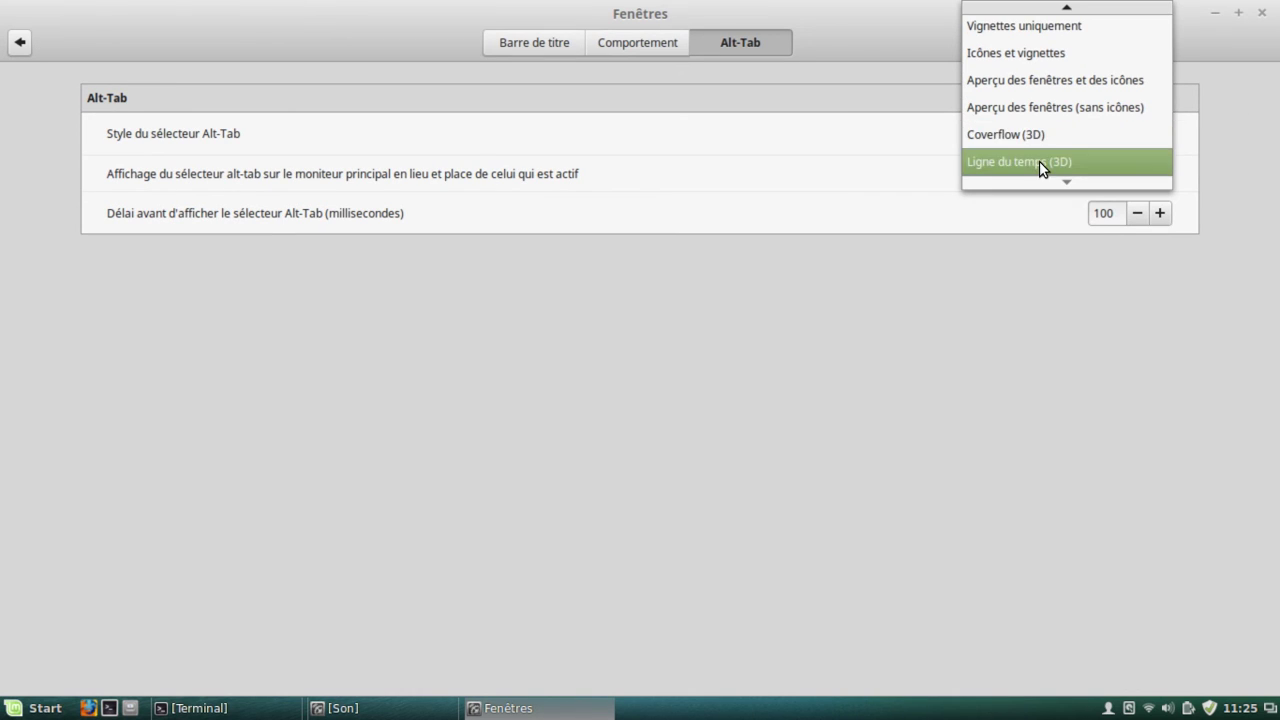
{"action": "left_click", "coordinate": [1039, 161]}
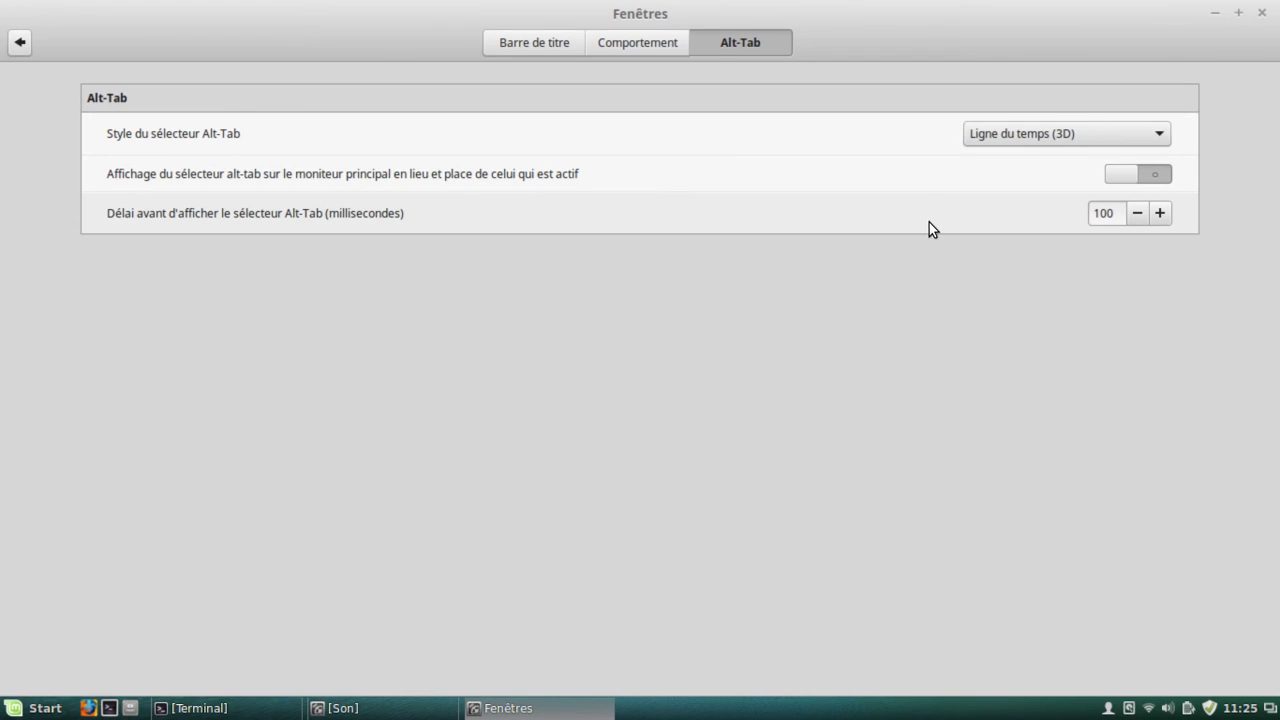
{"action": "key", "text": "alt+Tab"}
{"action": "key", "text": "alt+Tab"}
{"action": "key", "text": "alt+Tab"}
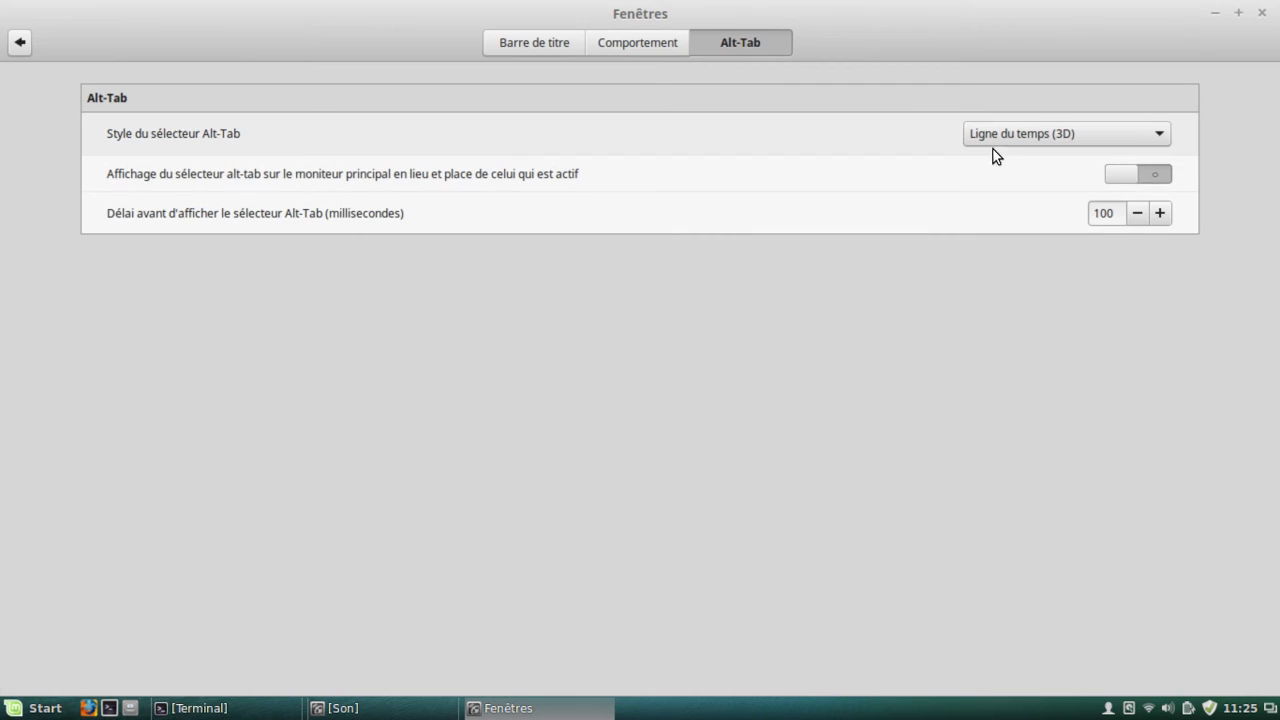
Step: Set the Alt-Tab switcher style back to Coverflow (3D) and return to the system settings overview
{"action": "left_click", "coordinate": [1005, 145]}
{"action": "left_click", "coordinate": [1016, 107]}
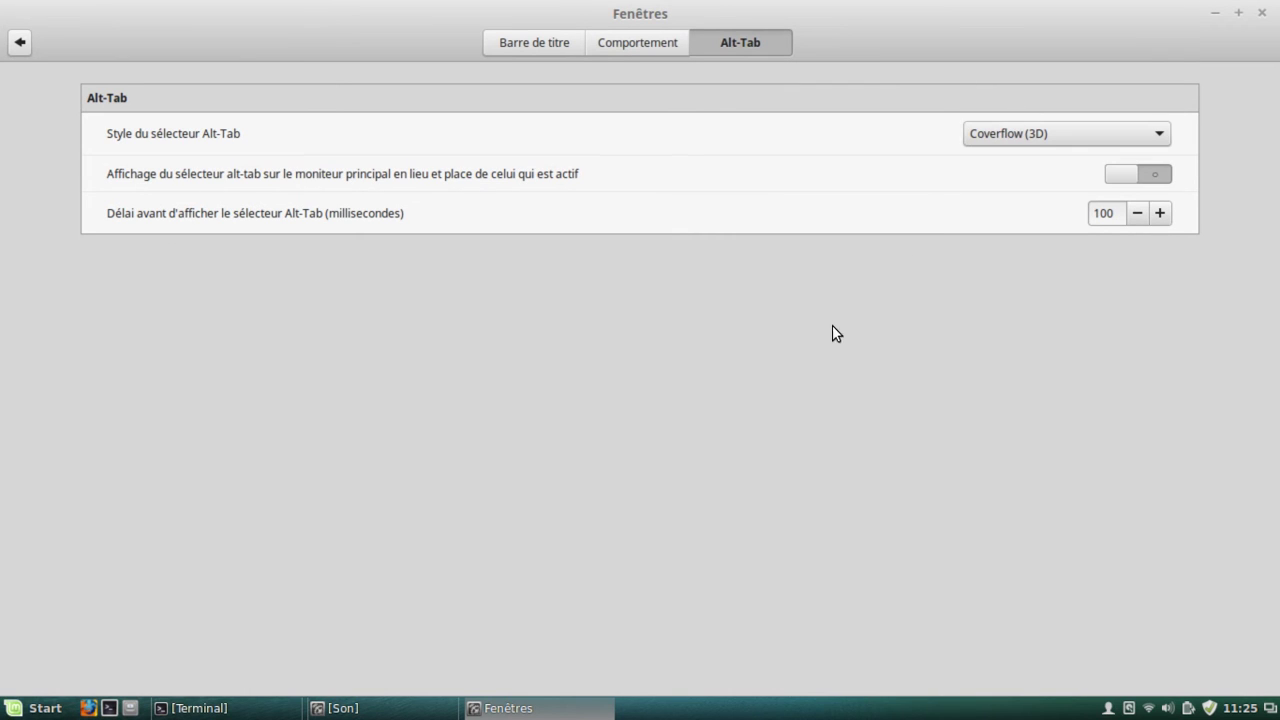
{"action": "left_click", "coordinate": [20, 43]}
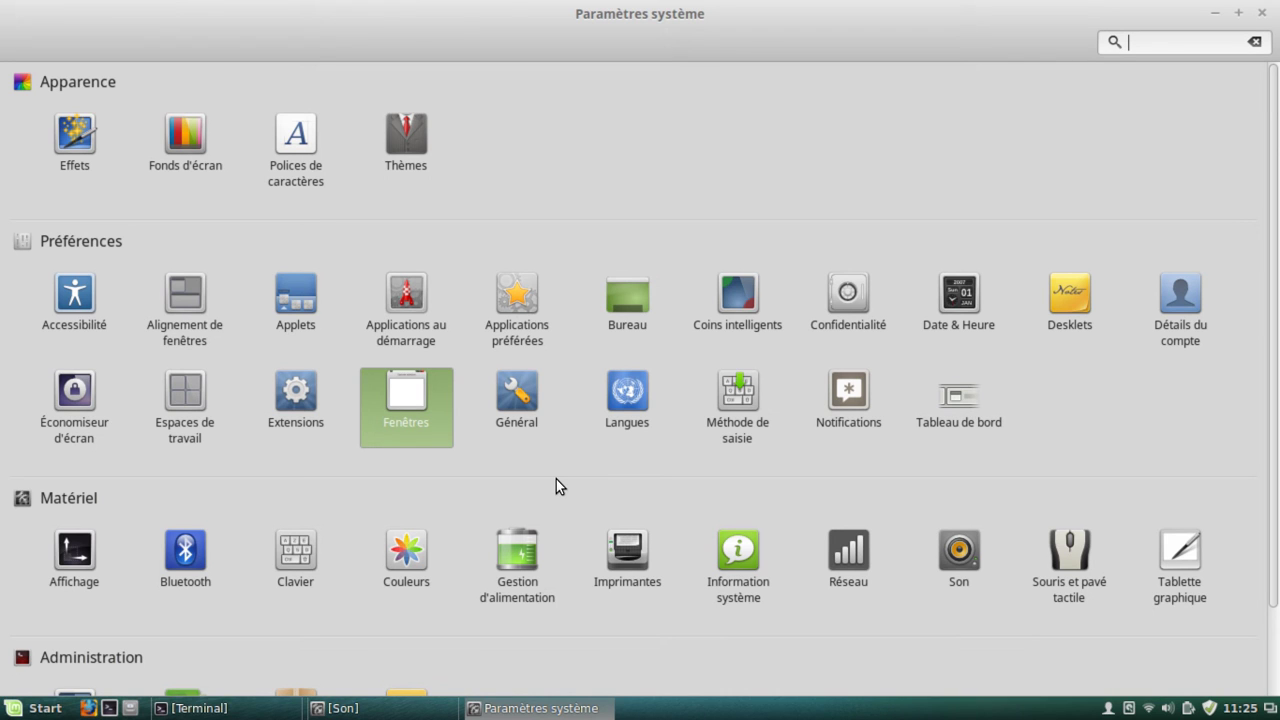
Step: Open the Extensions settings and move the Son window around to demonstrate the Wobbly Windows effect
{"action": "scroll", "coordinate": [475, 490], "scroll_direction": "down", "scroll_amount": 2}
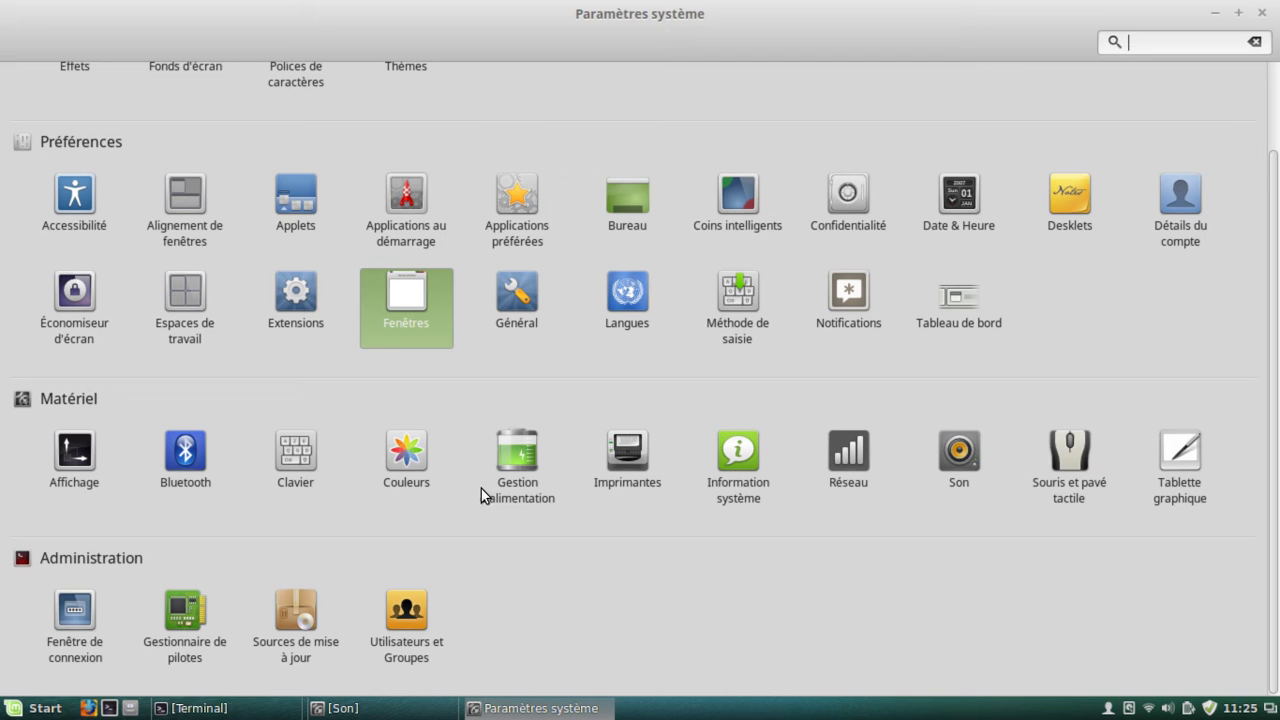
{"action": "left_click", "coordinate": [292, 318]}
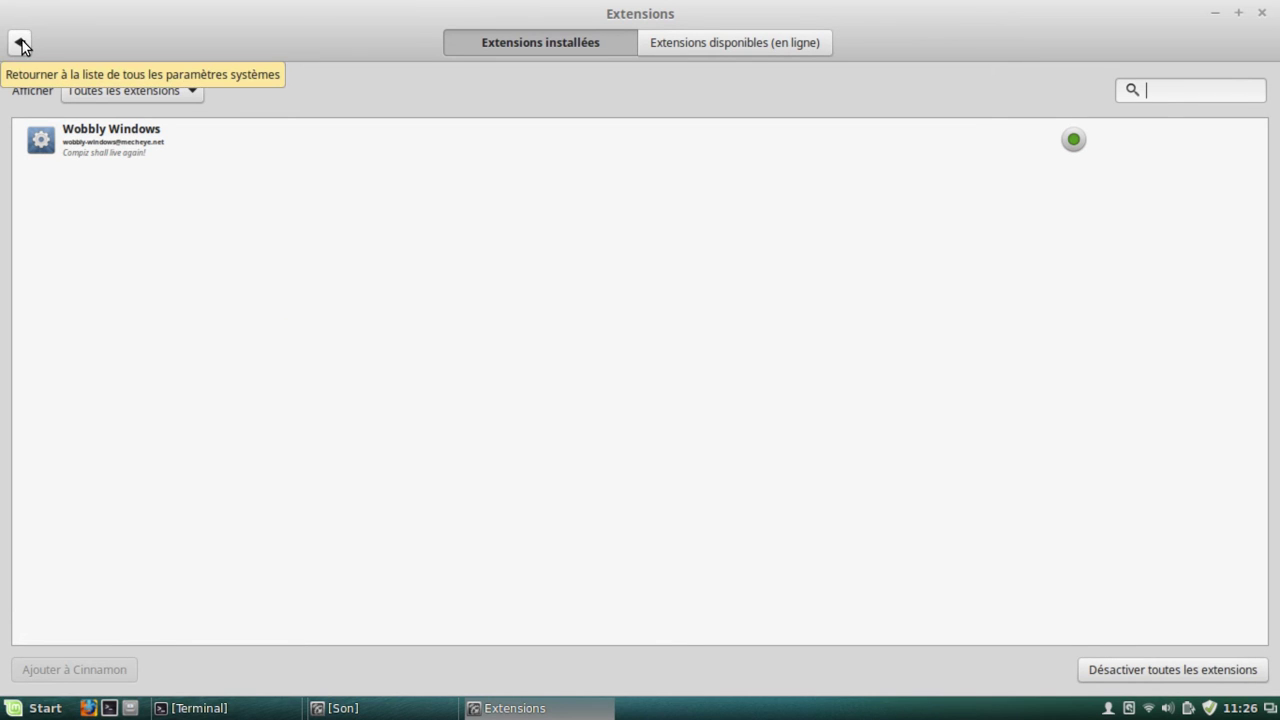
{"action": "left_click", "coordinate": [335, 708]}
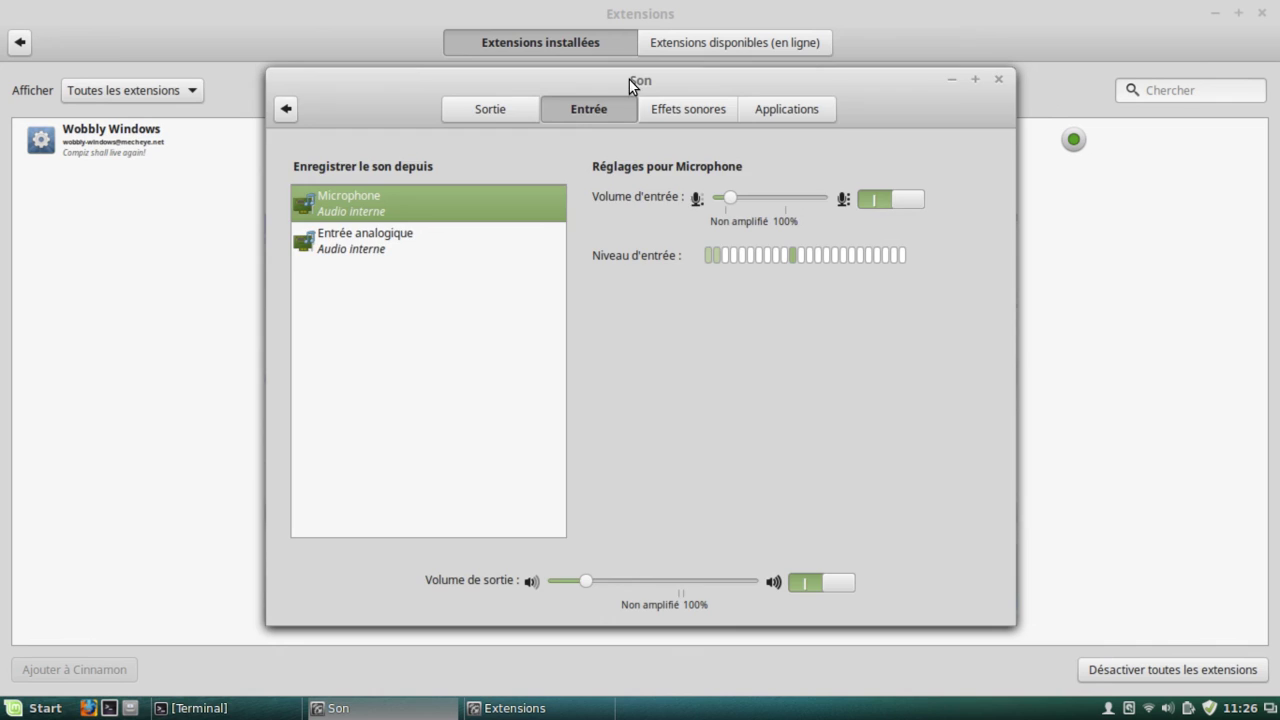
{"action": "left_click_drag", "start_coordinate": [629, 80], "coordinate": [178, 93]}
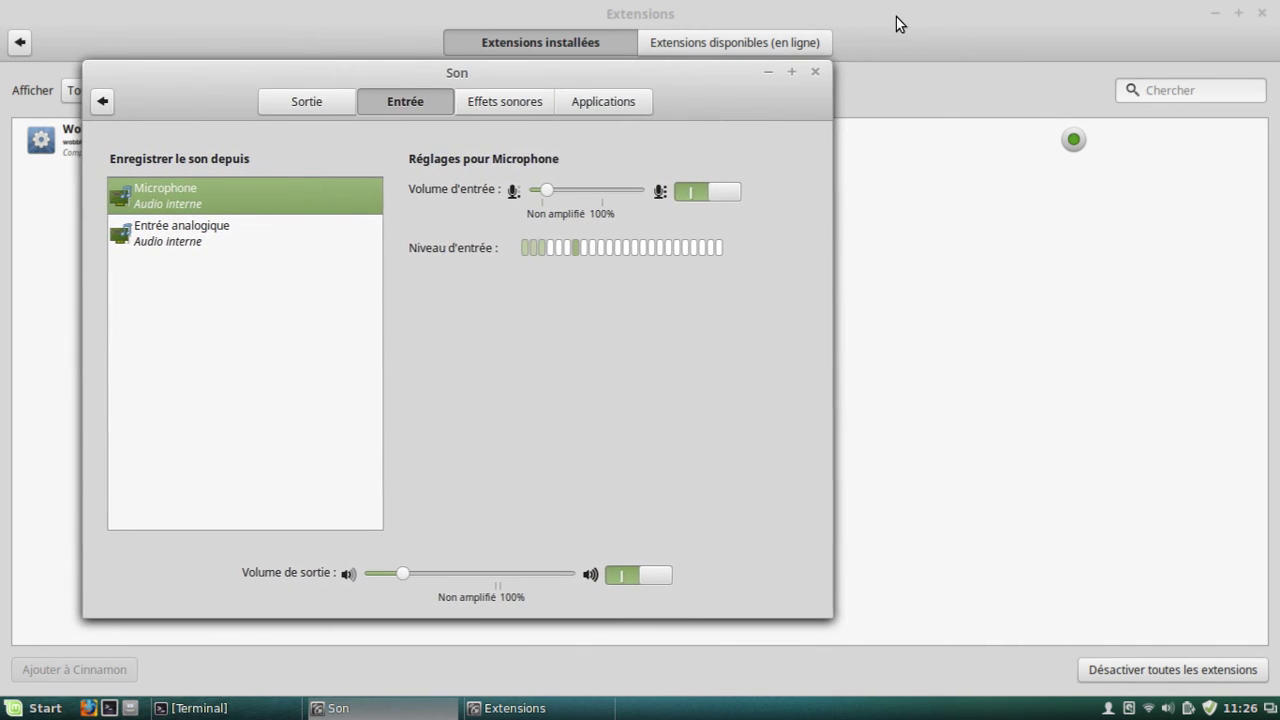
{"action": "left_click", "coordinate": [896, 17]}
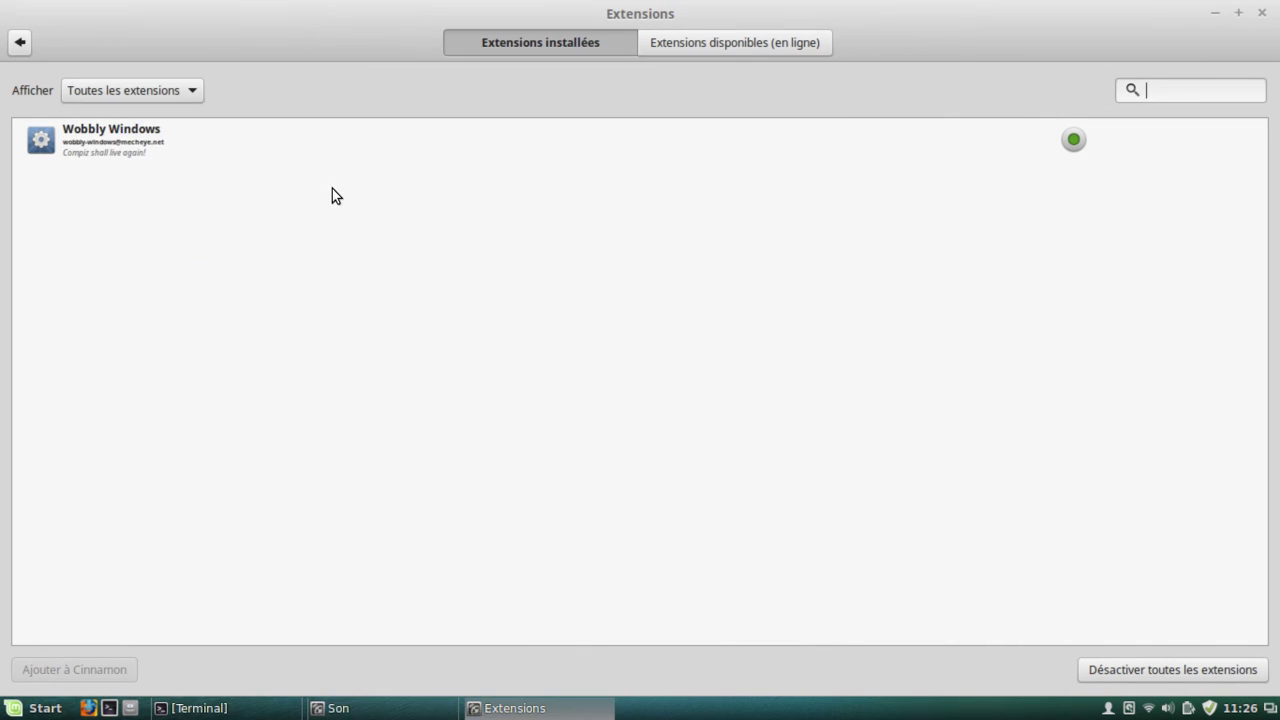
Step: View the configuration options of the Wobbly Windows extension and return to the system settings overview
{"action": "left_click", "coordinate": [1073, 134]}
{"action": "right_click", "coordinate": [1075, 134]}
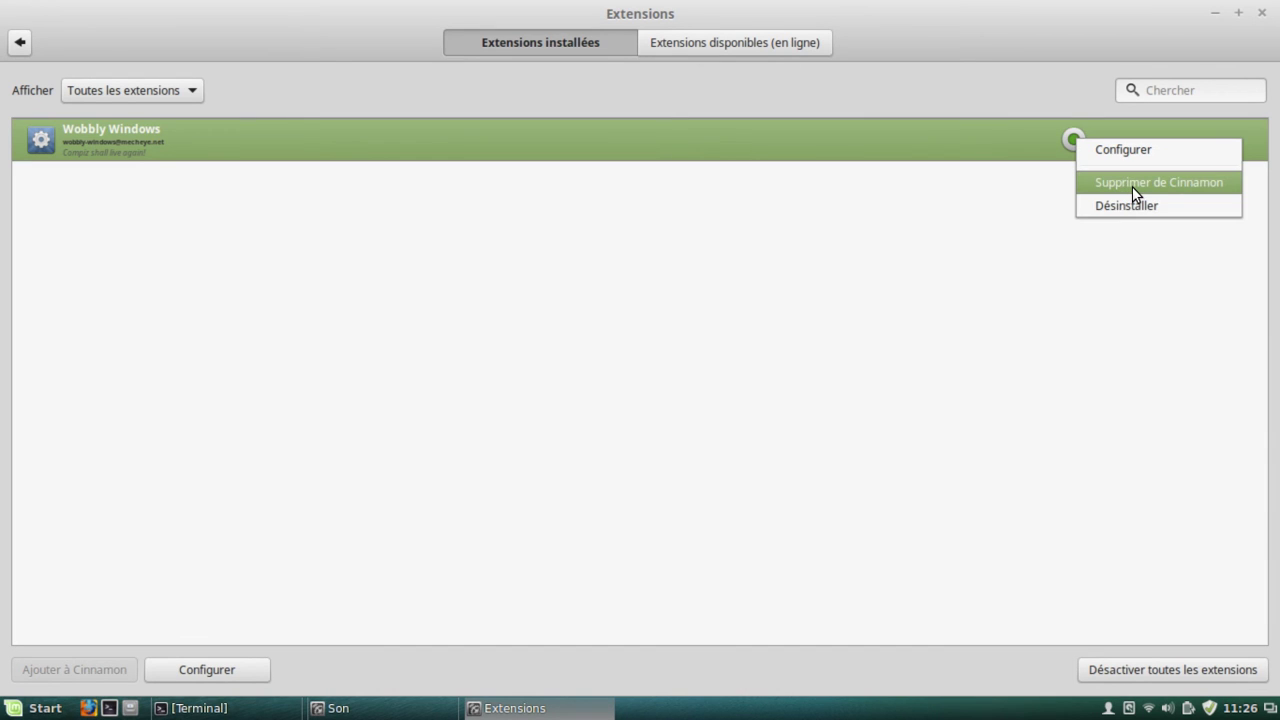
{"action": "left_click", "coordinate": [1123, 148]}
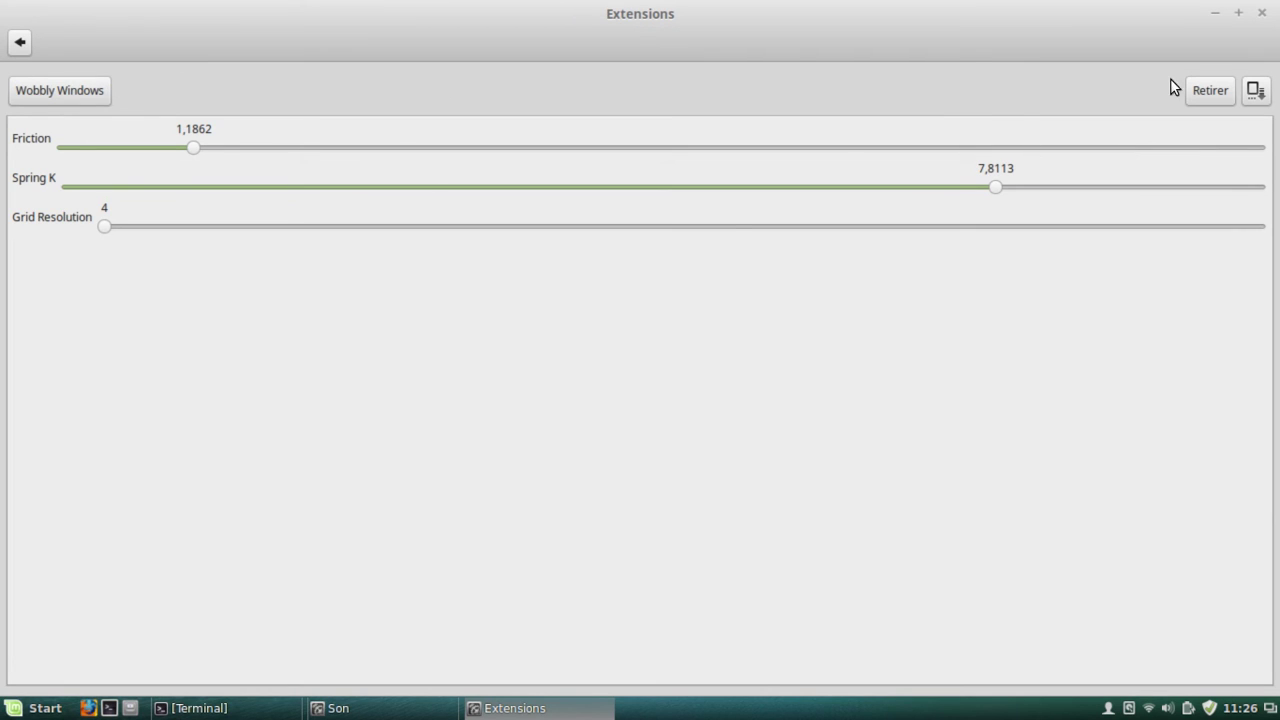
{"action": "left_click", "coordinate": [21, 43]}
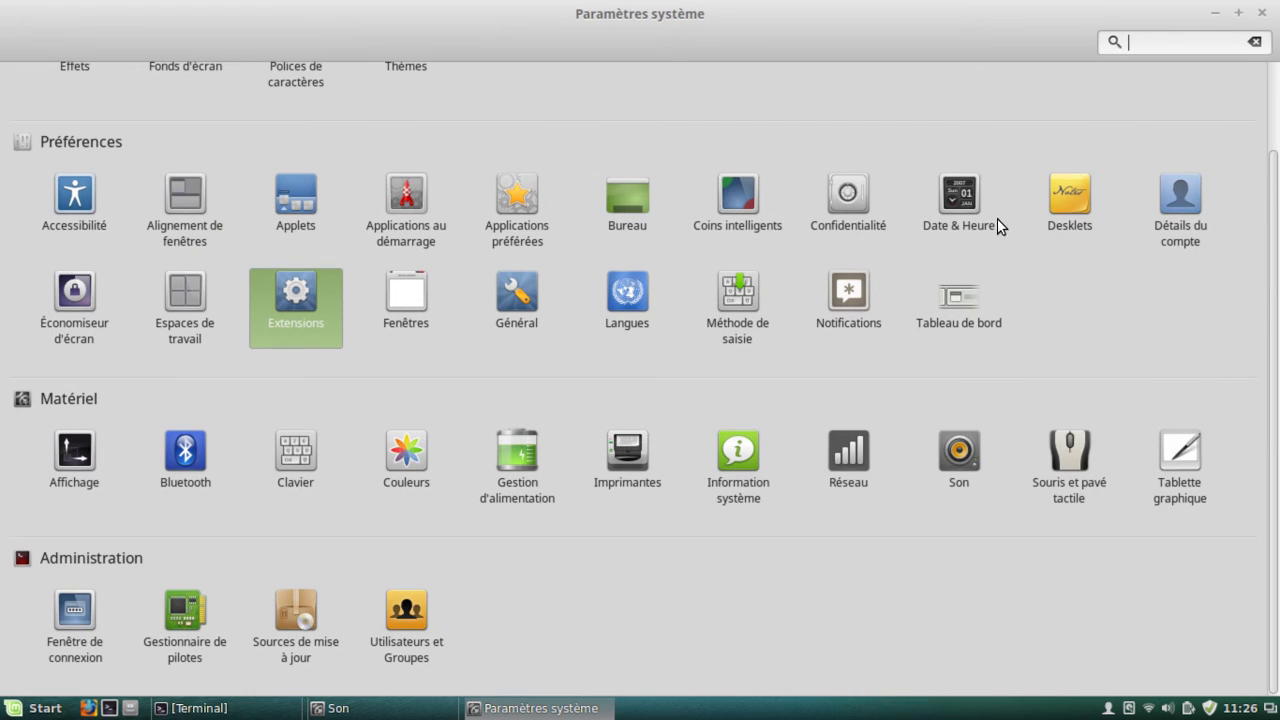
Step: Remove the Wobbly Windows extension from Cinnamon without uninstalling it
{"action": "left_click", "coordinate": [289, 327]}
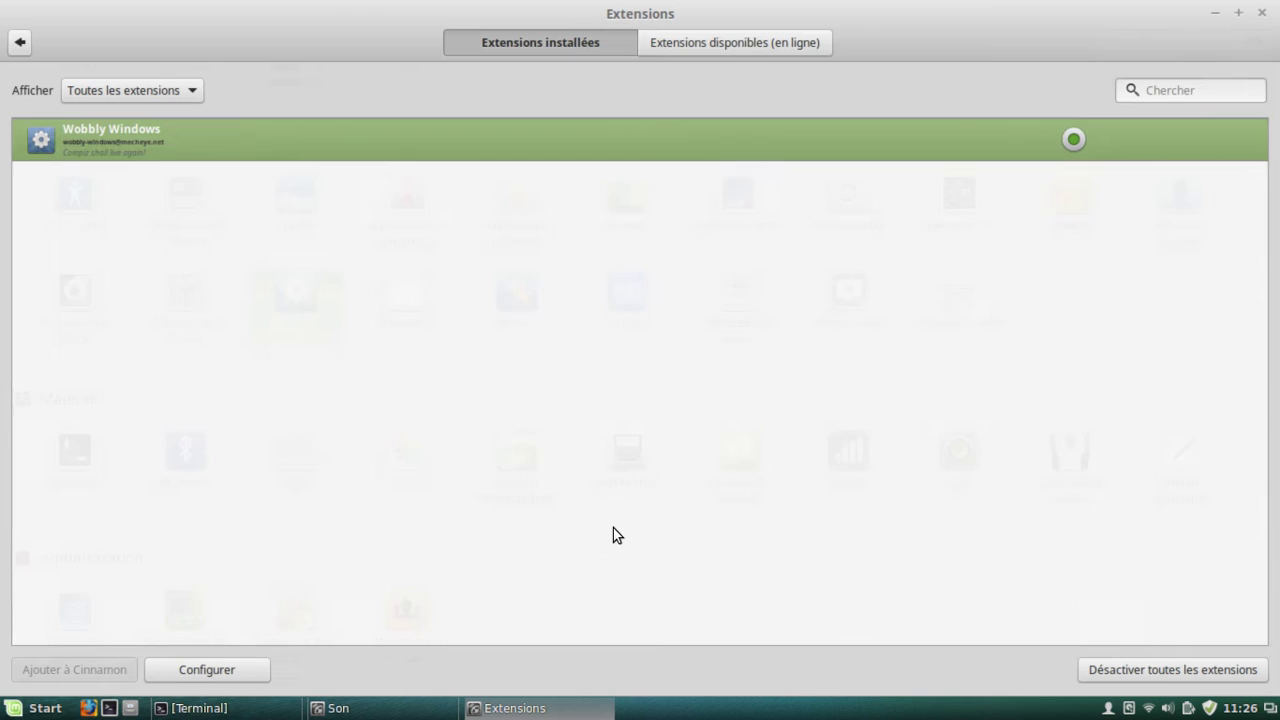
{"action": "right_click", "coordinate": [1073, 142]}
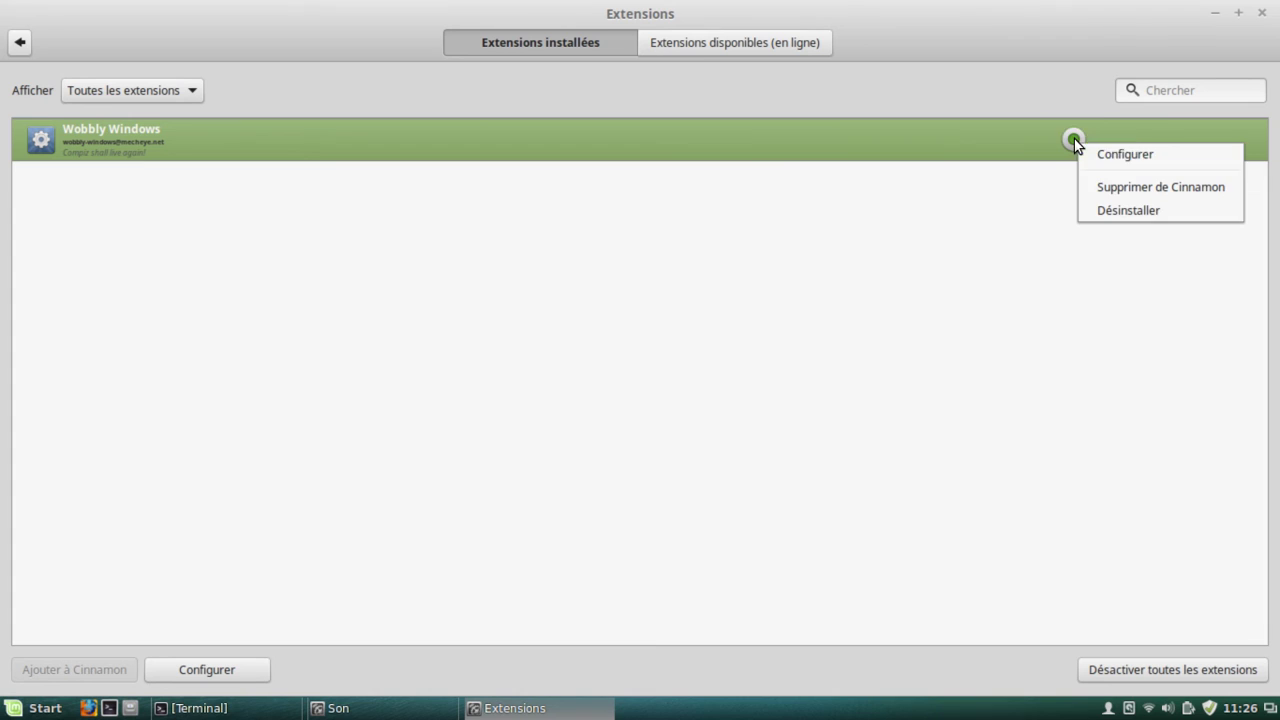
{"action": "left_click", "coordinate": [1113, 186]}
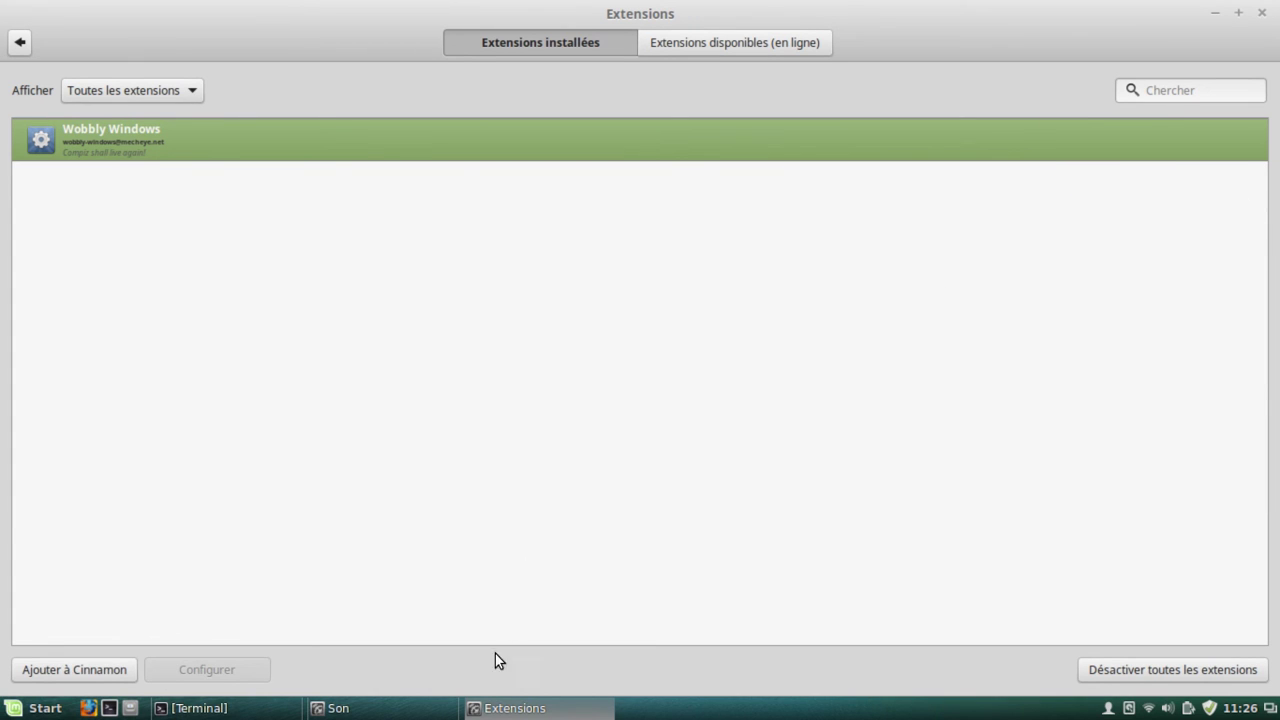
Step: Move the Son window to test it without the Wobbly Windows effect, and return to the system settings overview
{"action": "left_click", "coordinate": [397, 704]}
{"action": "left_click_drag", "start_coordinate": [512, 76], "coordinate": [667, 32]}
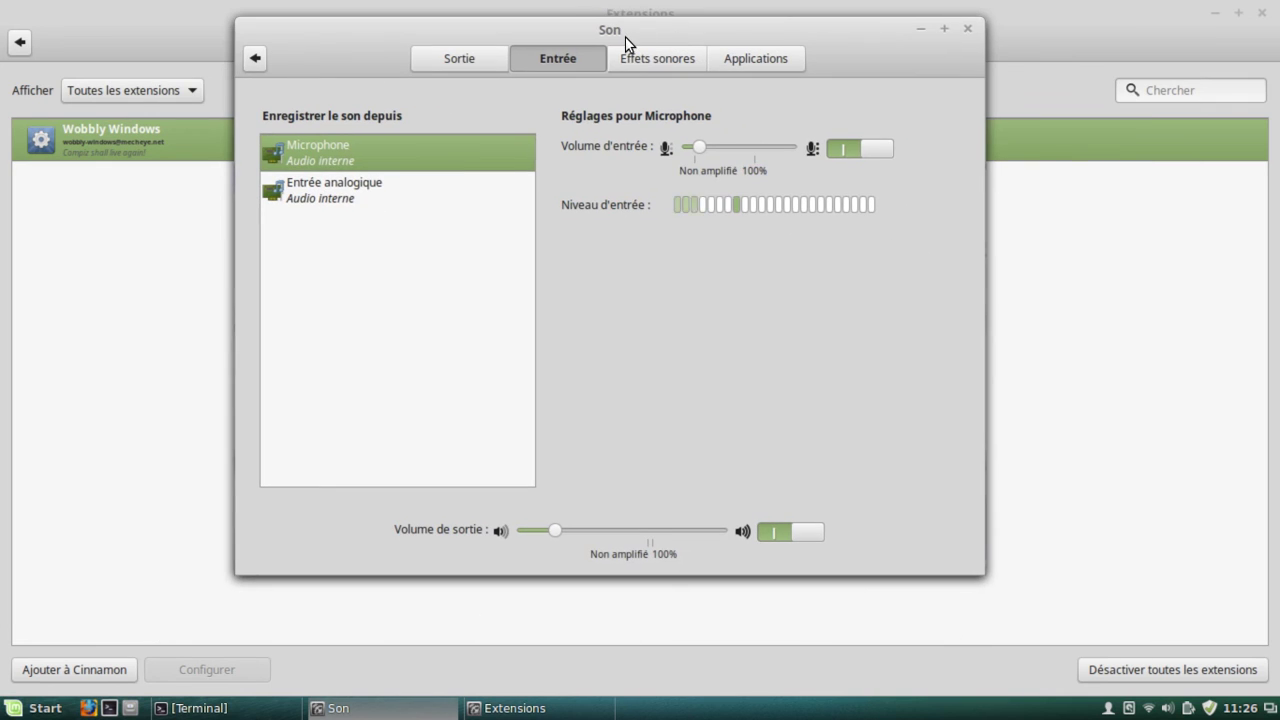
{"action": "left_click", "coordinate": [21, 42]}
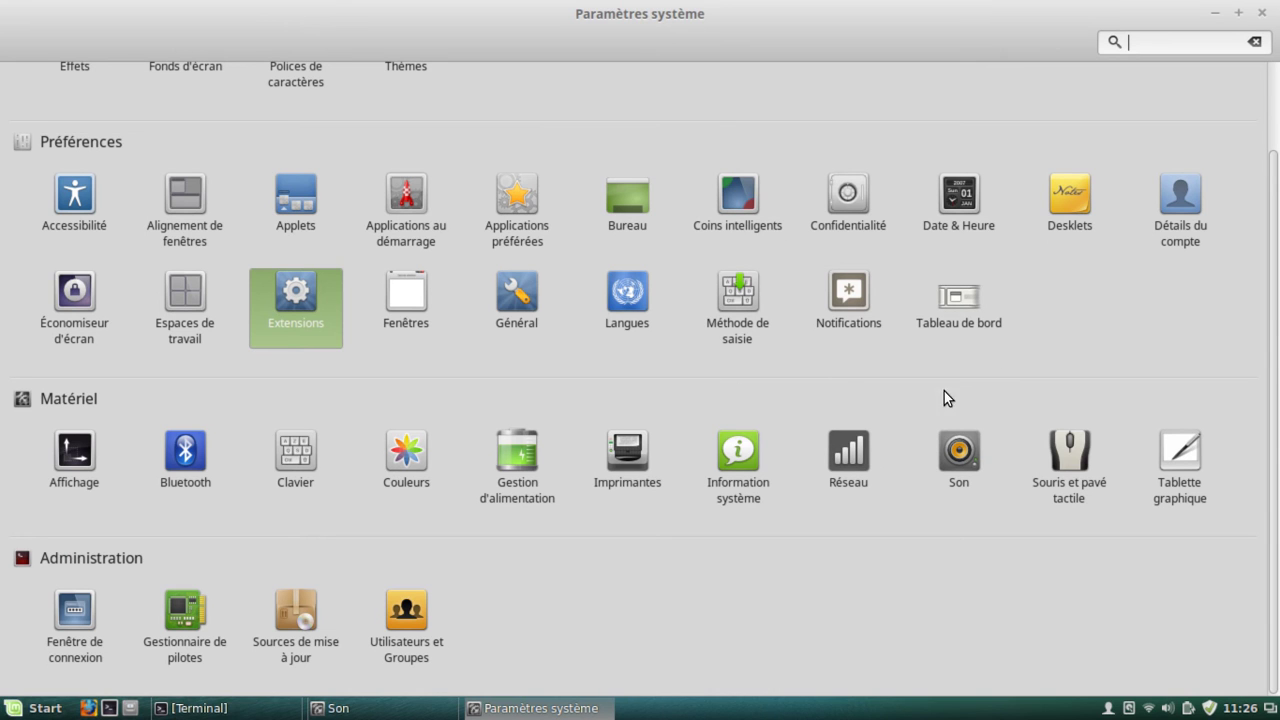
Step: View the Coins intelligents and Affichage settings, and restore the settings window from its maximized size
{"action": "left_click", "coordinate": [737, 200]}
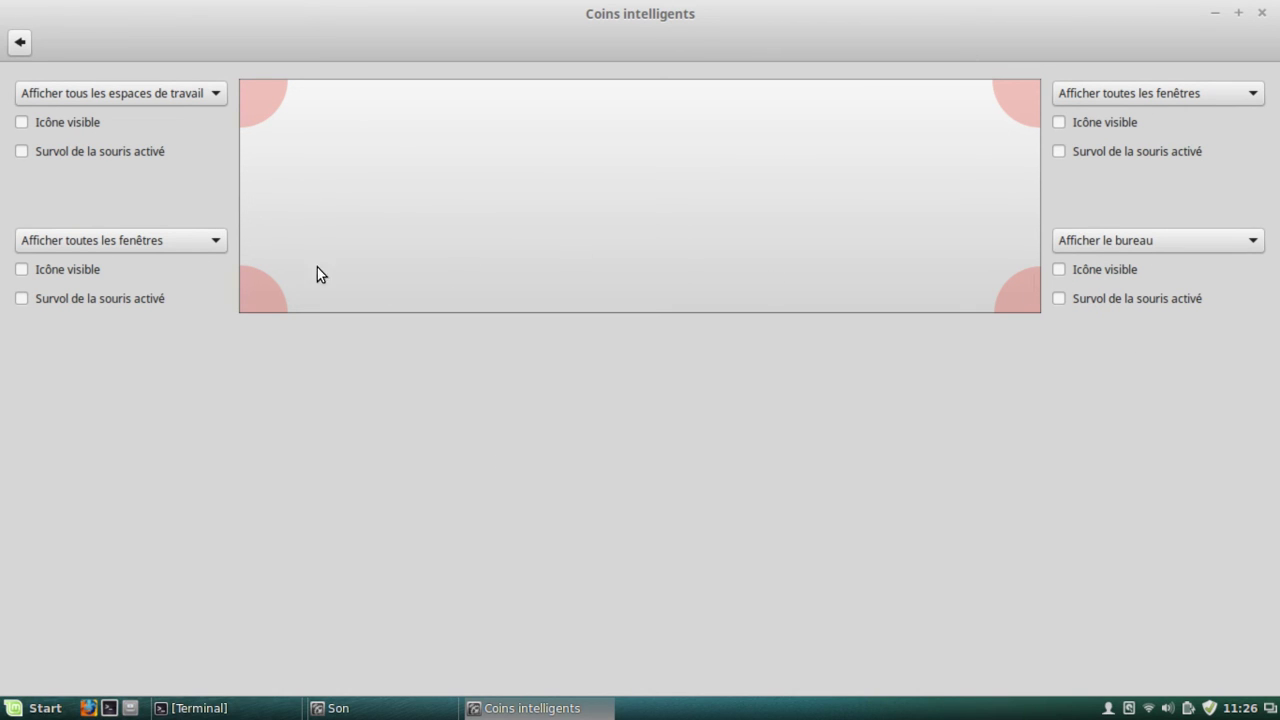
{"action": "left_click", "coordinate": [18, 43]}
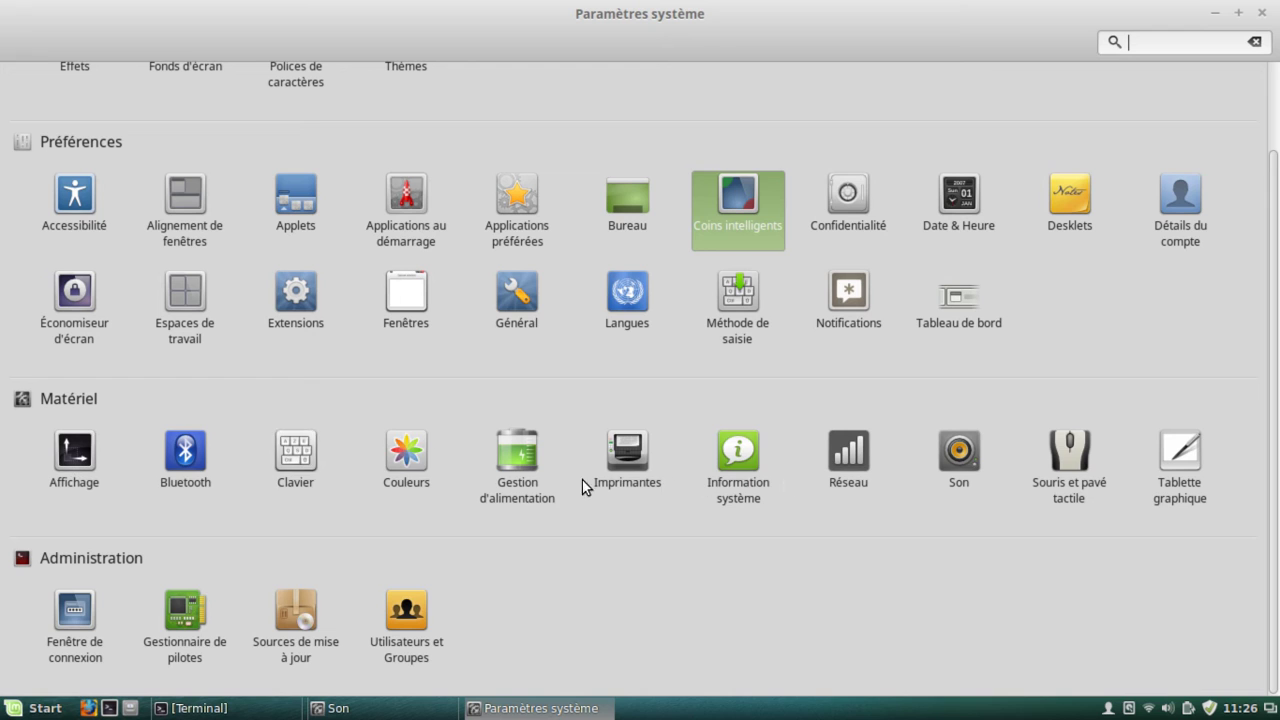
{"action": "left_click", "coordinate": [104, 491]}
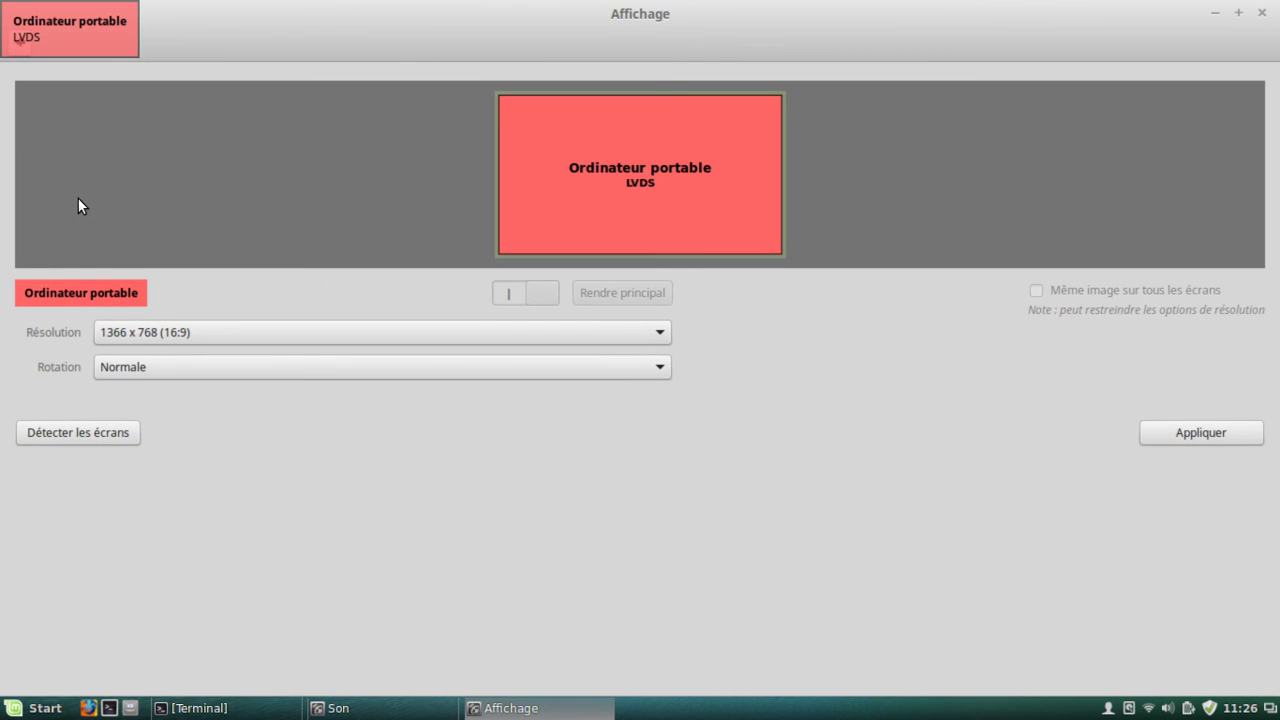
{"action": "left_click_drag", "start_coordinate": [365, 8], "coordinate": [215, 145]}
{"action": "left_click", "coordinate": [233, 151]}
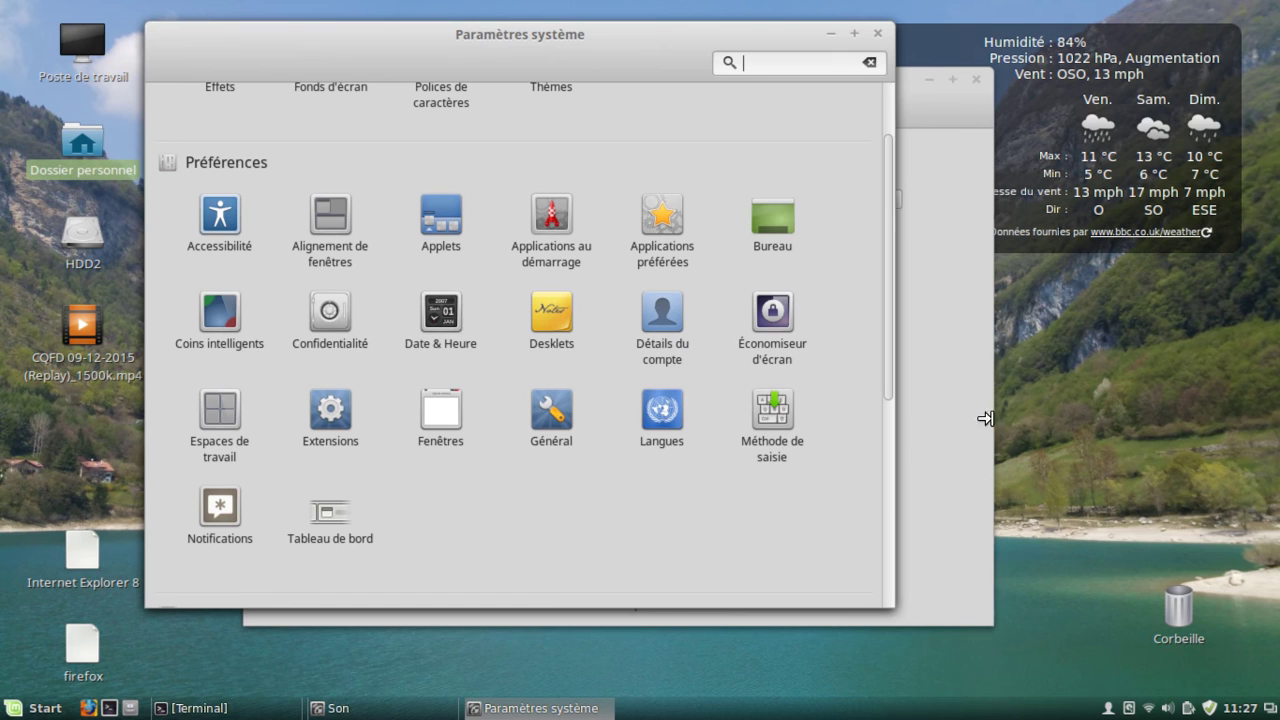
Step: View the Tableau de bord settings and close the system settings window
{"action": "left_click", "coordinate": [335, 527]}
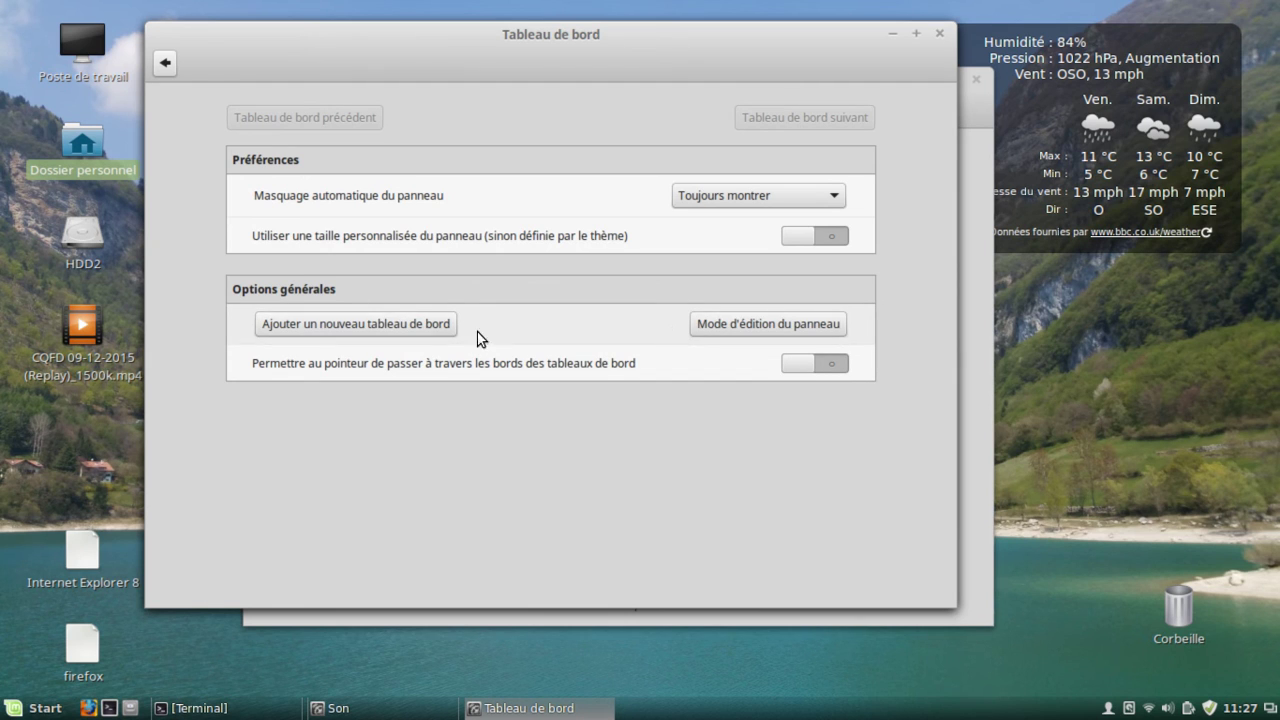
{"action": "left_click", "coordinate": [166, 66]}
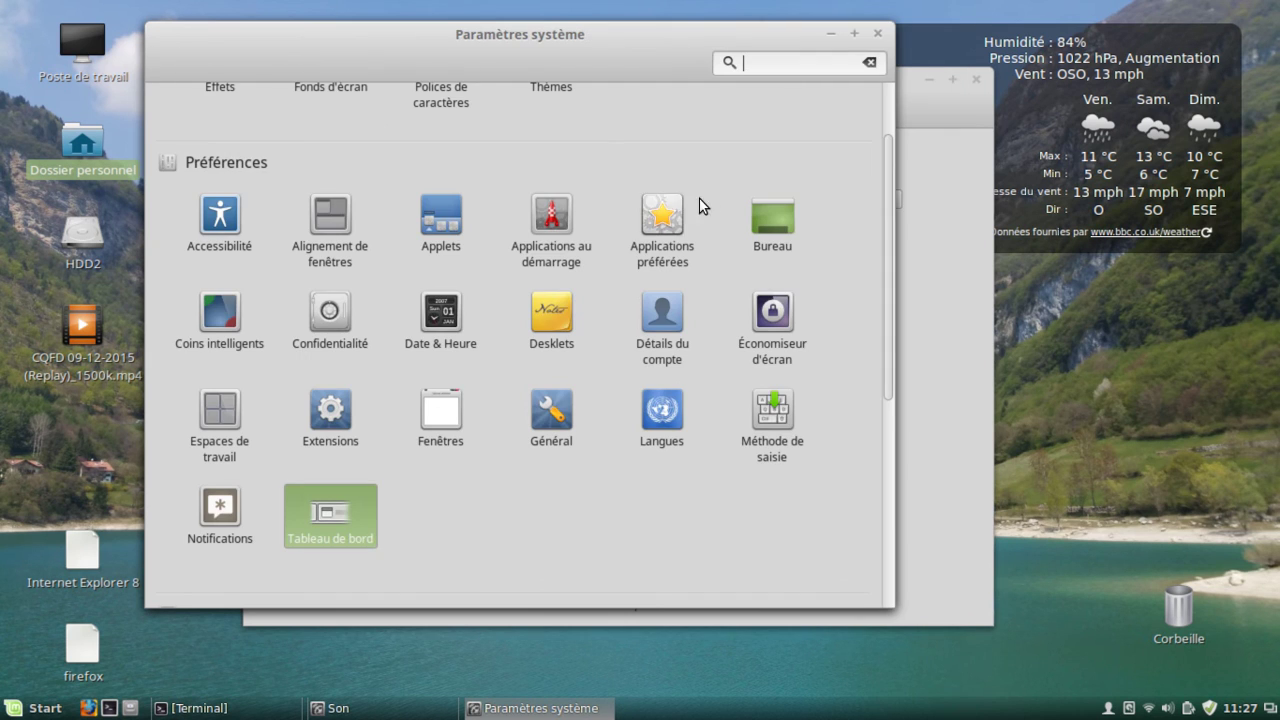
{"action": "left_click", "coordinate": [878, 36]}
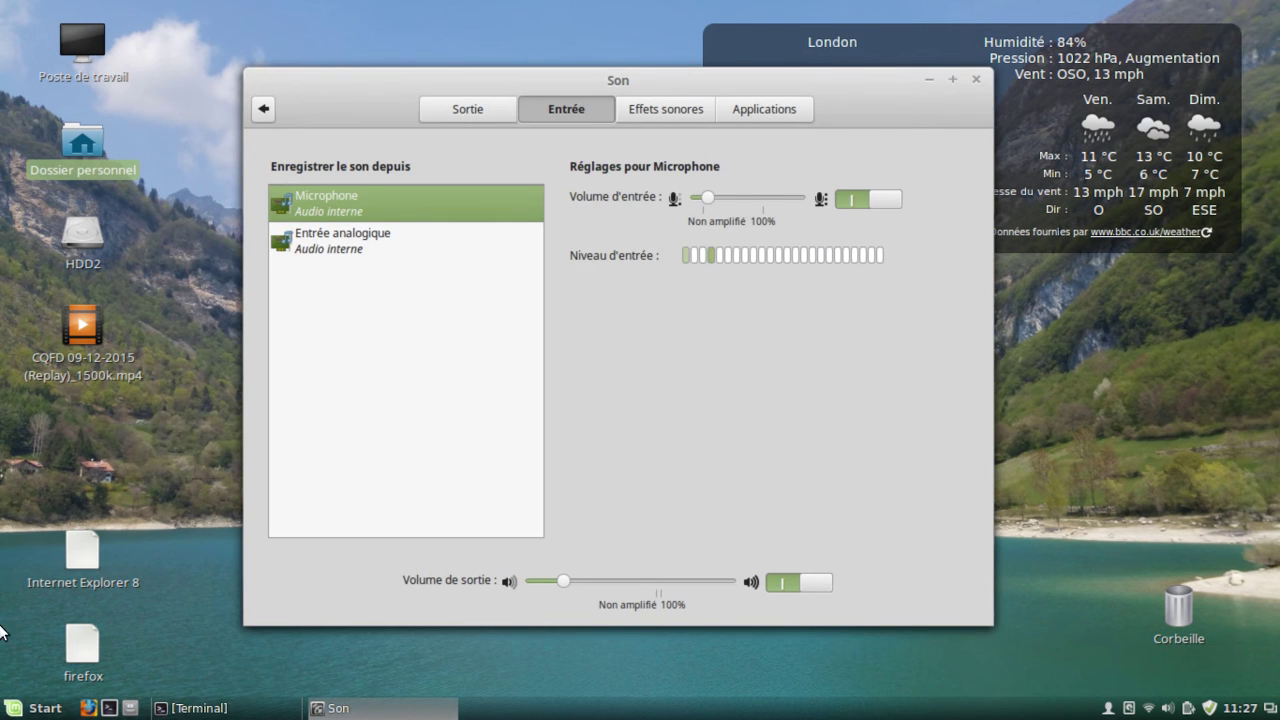
Step: Reposition the Son window slightly and clear the selection of the Dossier personnel desktop icon
{"action": "left_click", "coordinate": [42, 708]}
{"action": "left_click", "coordinate": [42, 708]}
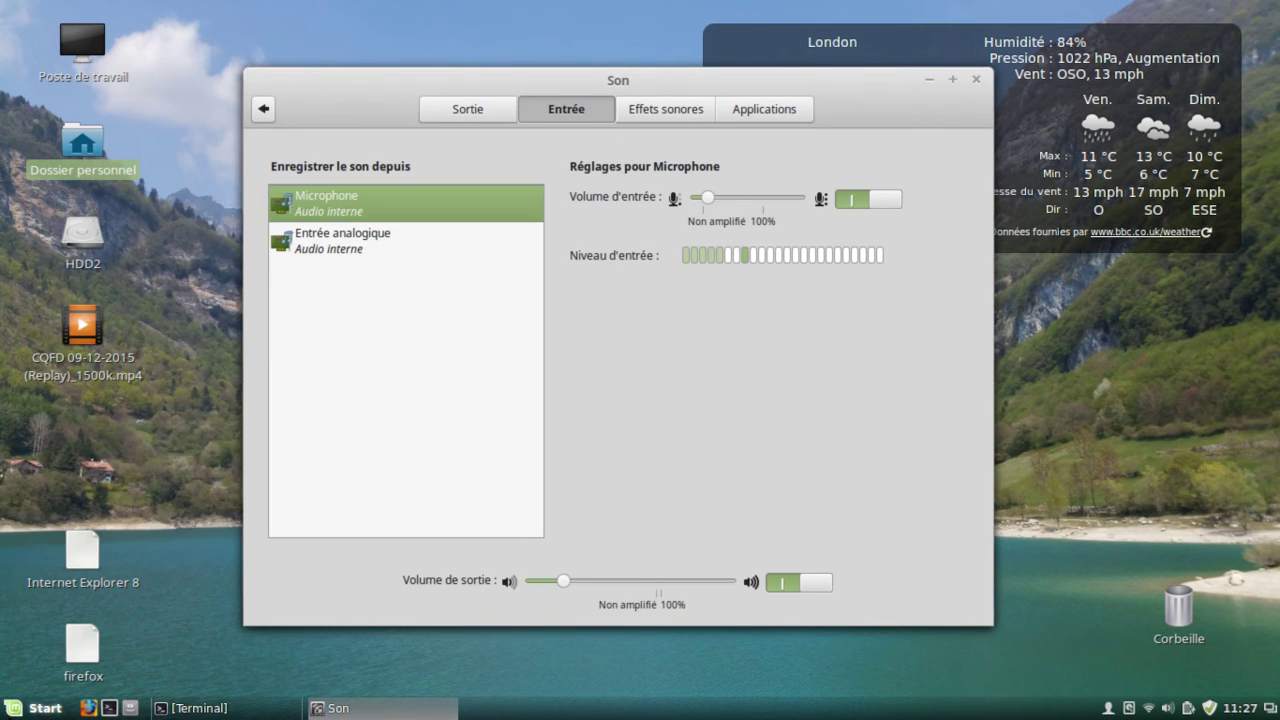
{"action": "left_click_drag", "start_coordinate": [652, 76], "coordinate": [698, 74]}
{"action": "left_click", "coordinate": [231, 326]}
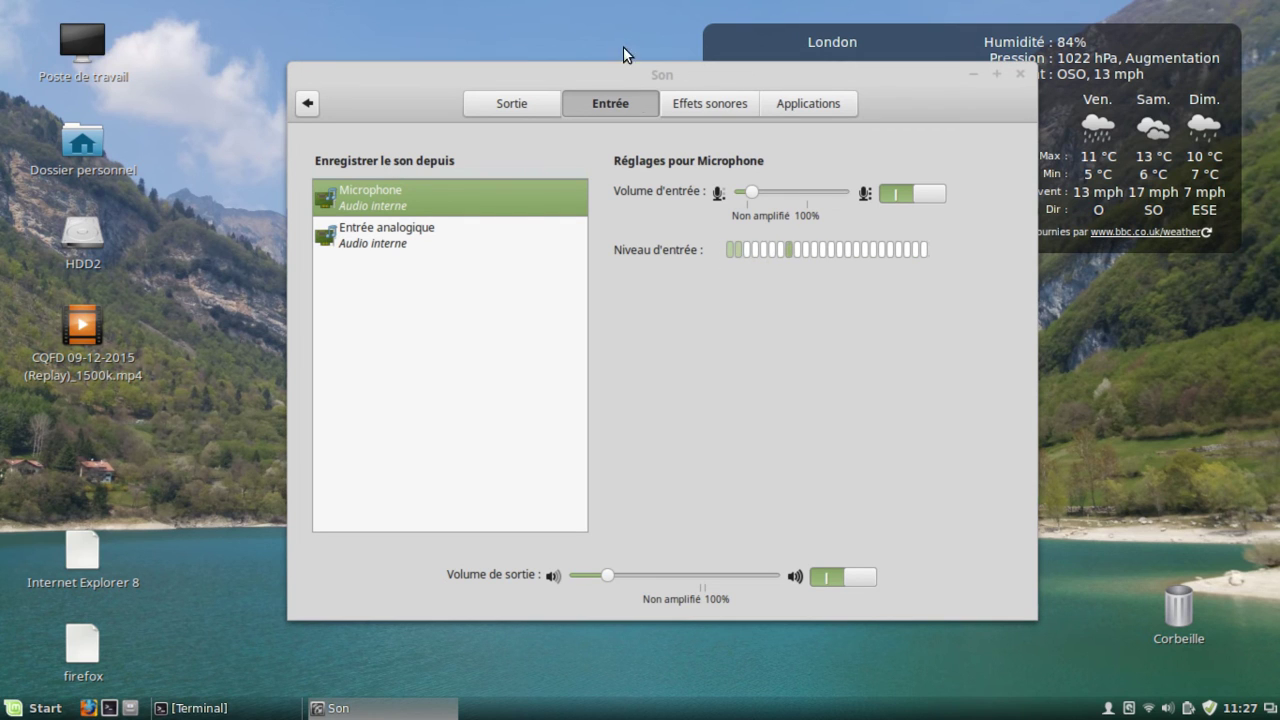
Step: Move the Son window off the weather desklet and remove that desklet from the desktop
{"action": "left_click_drag", "start_coordinate": [645, 71], "coordinate": [520, 78]}
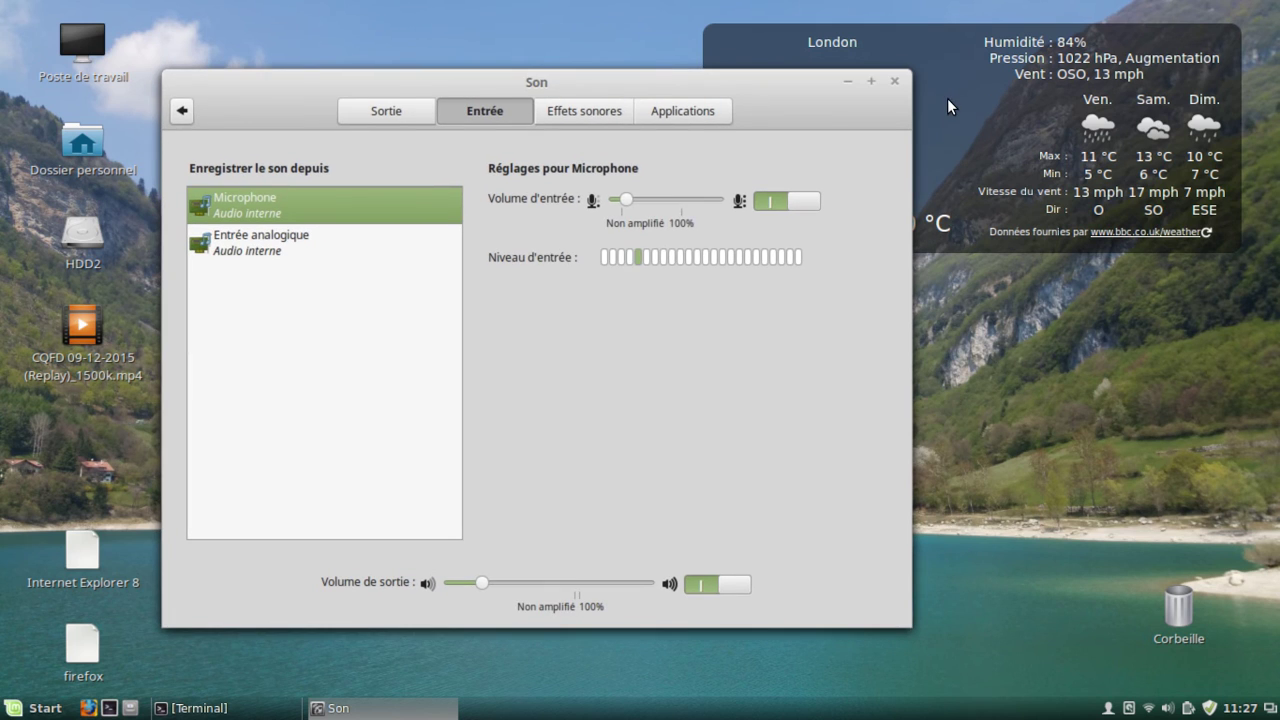
{"action": "right_click", "coordinate": [947, 98]}
{"action": "left_click", "coordinate": [597, 257]}
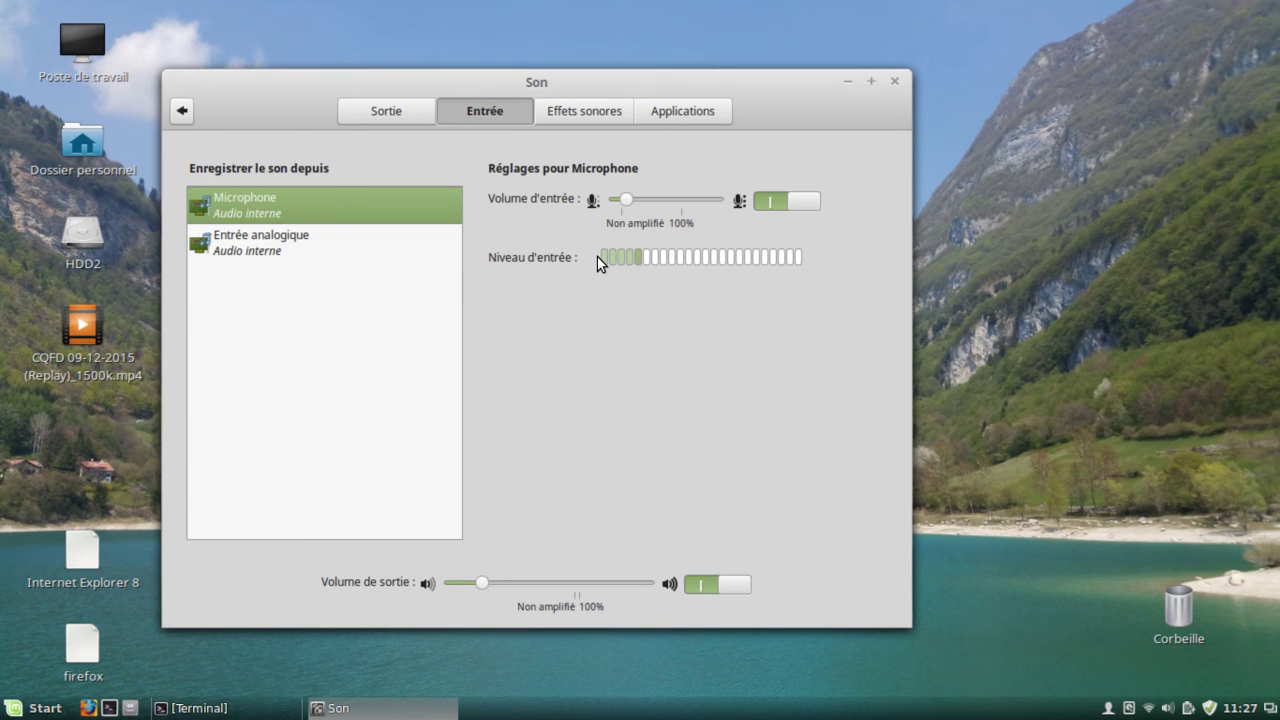
Step: Open the Fonds d'écran settings for the desktop background
{"action": "right_click", "coordinate": [947, 104]}
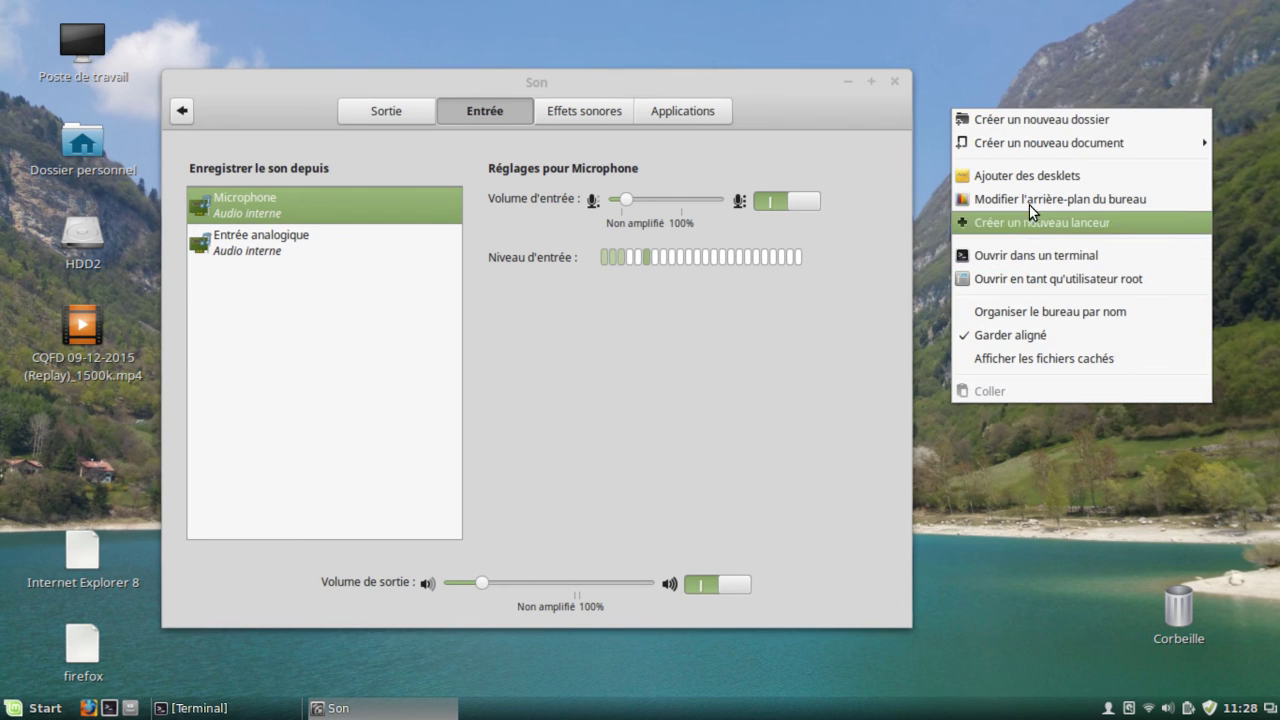
{"action": "left_click", "coordinate": [842, 231]}
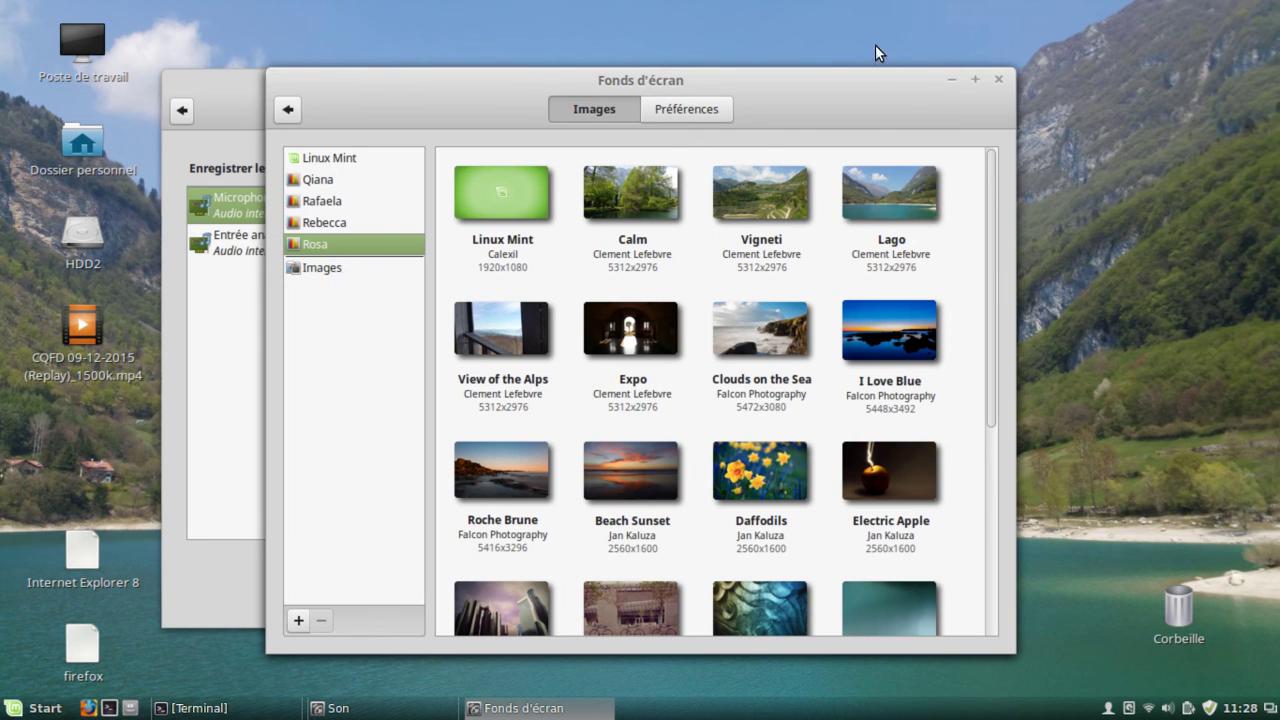
Step: Set the desktop background's image aspect to Mis à l'échelle in the Fonds d'écran preferences and close the window
{"action": "left_click", "coordinate": [713, 106]}
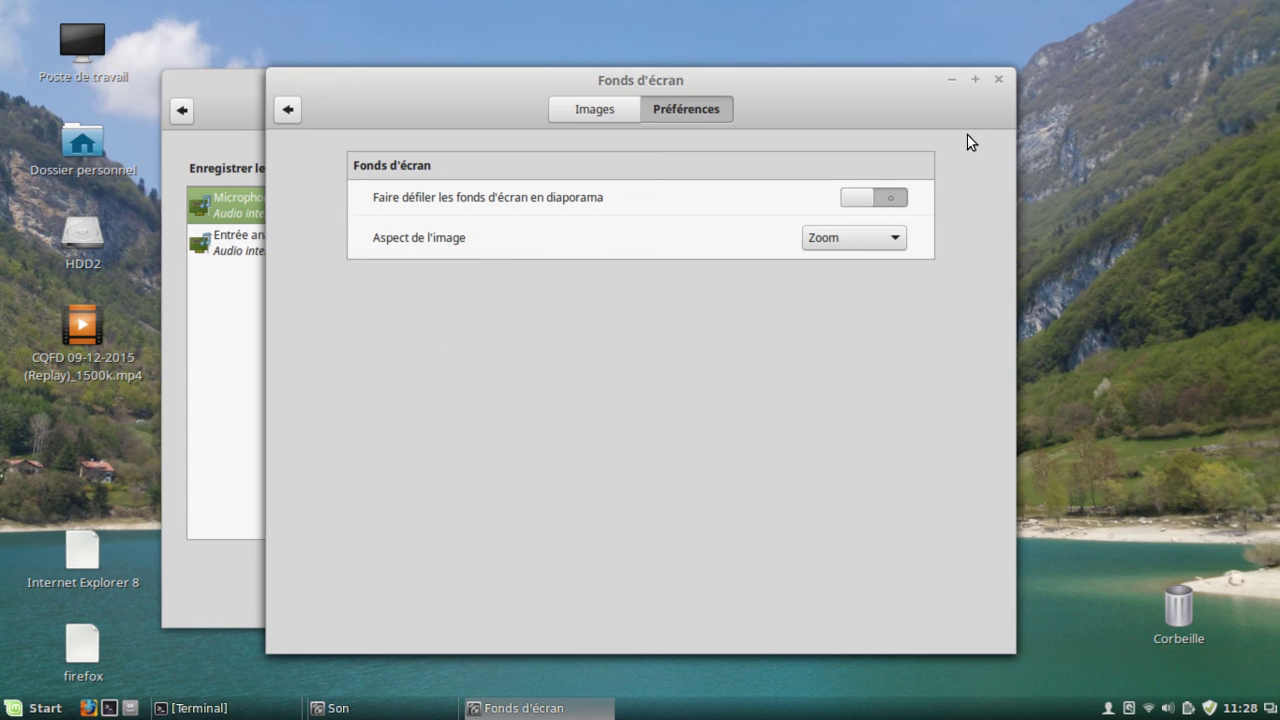
{"action": "left_click", "coordinate": [881, 239]}
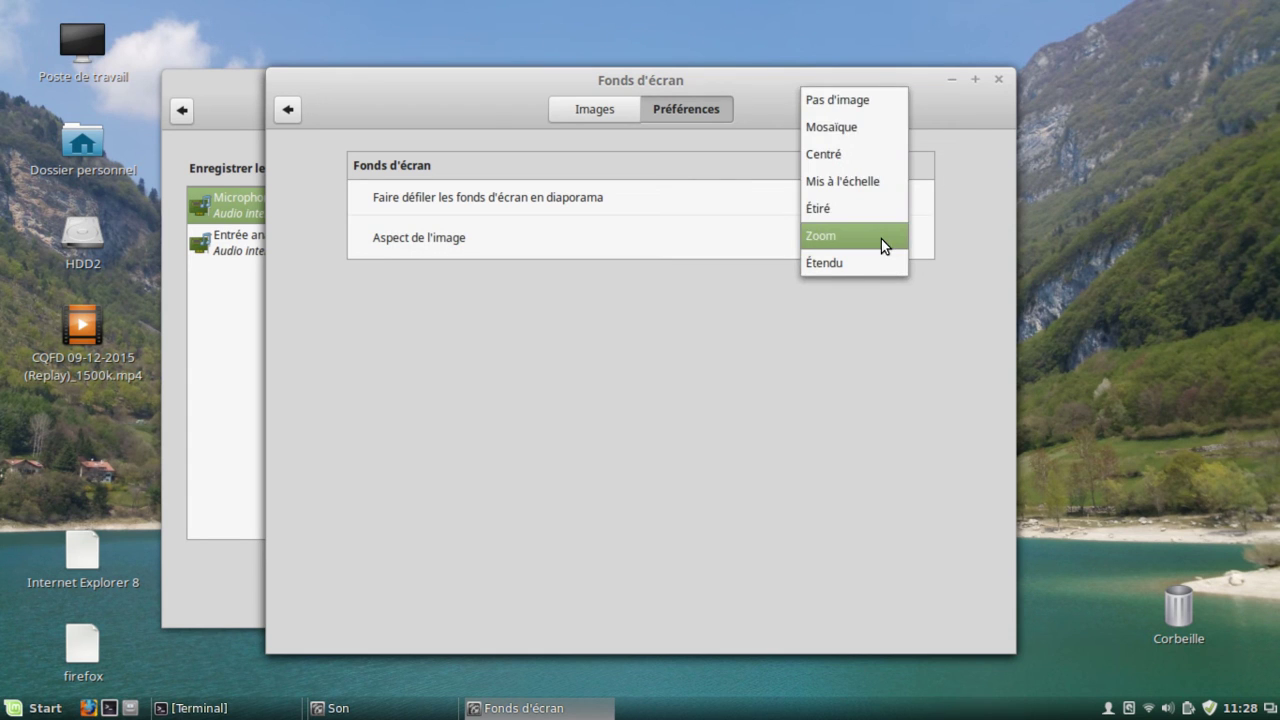
{"action": "left_click", "coordinate": [826, 174]}
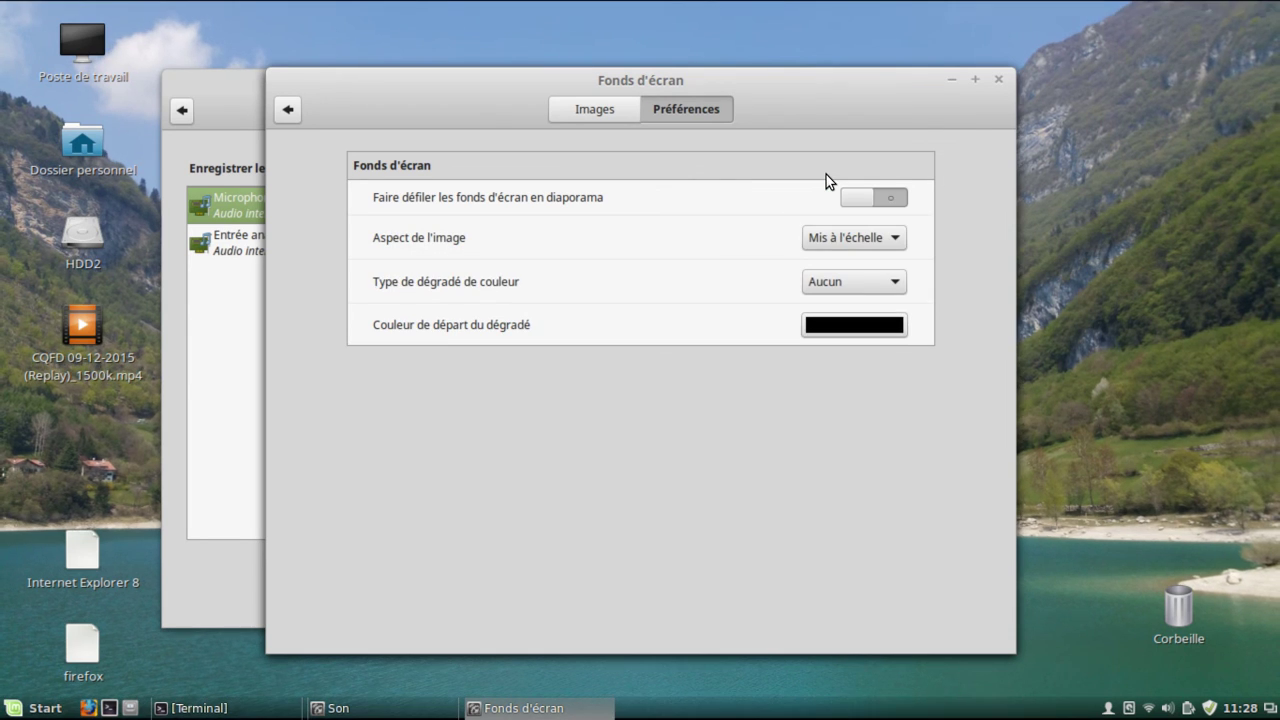
{"action": "left_click", "coordinate": [997, 80]}
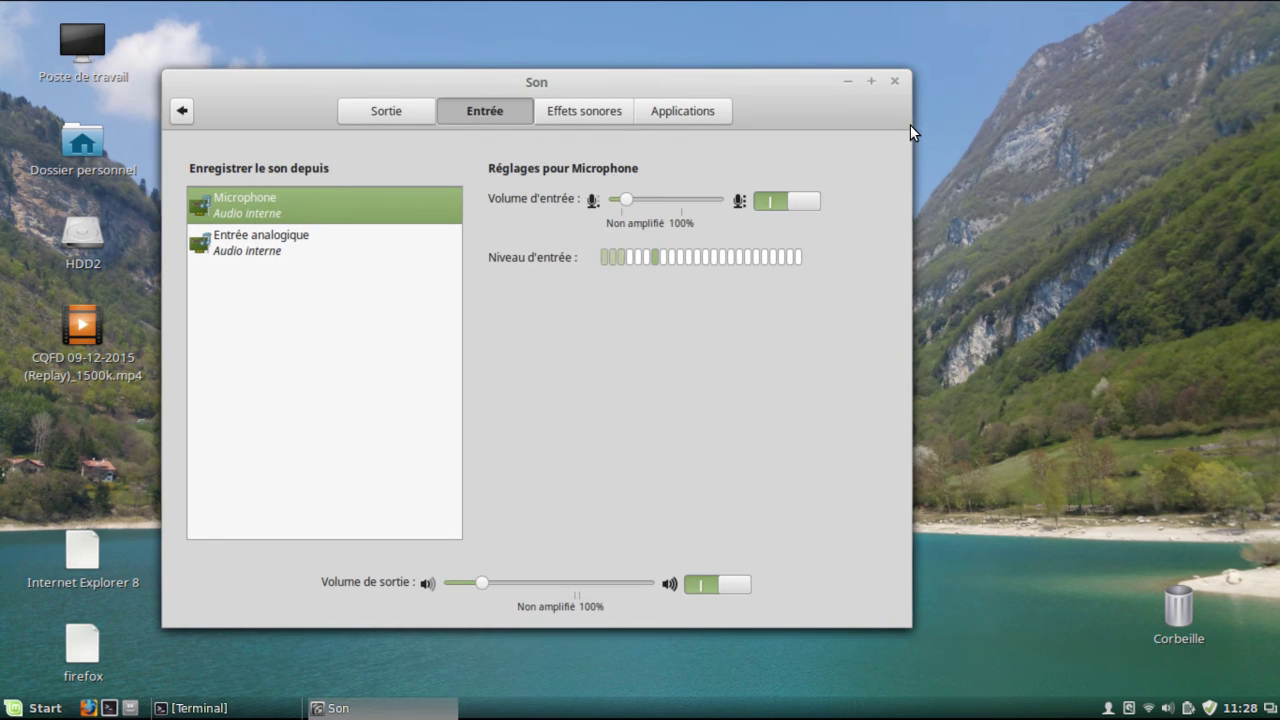
Step: Reposition the Son window, open Dossier personnel from the desktop and widen its sidebar to show the full place names
{"action": "left_click_drag", "start_coordinate": [739, 80], "coordinate": [852, 97]}
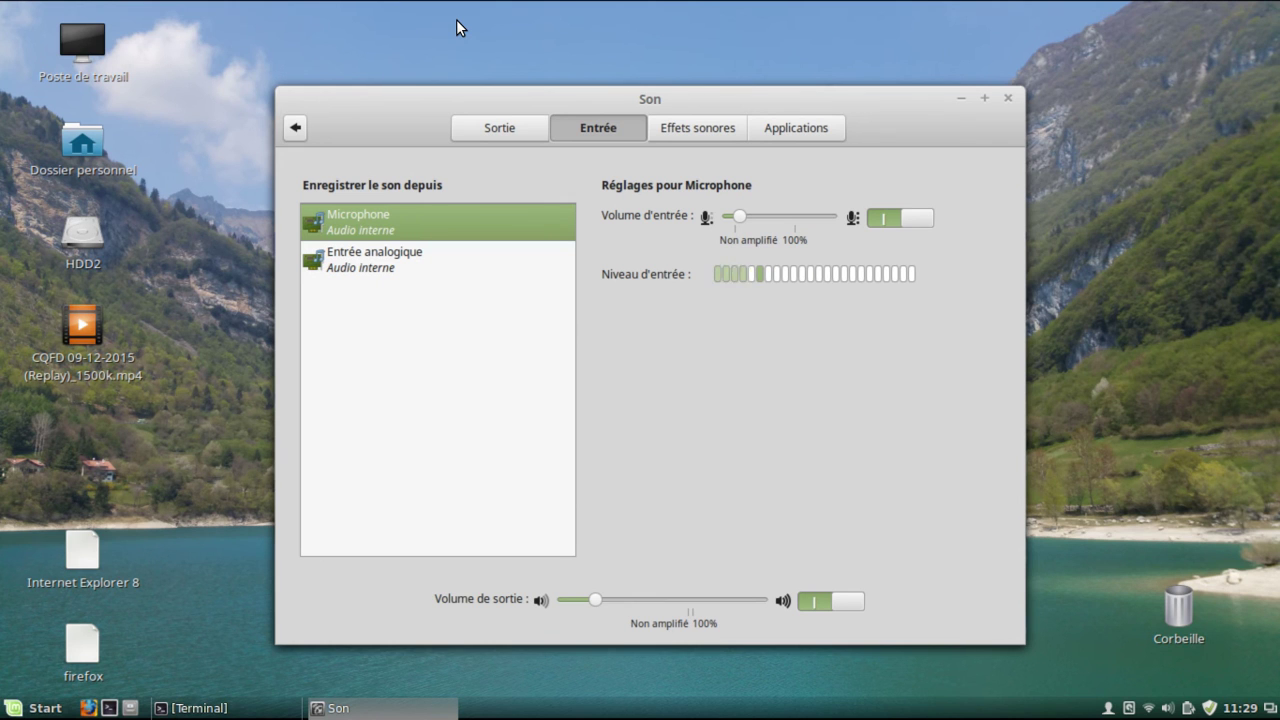
{"action": "double_click", "coordinate": [69, 141]}
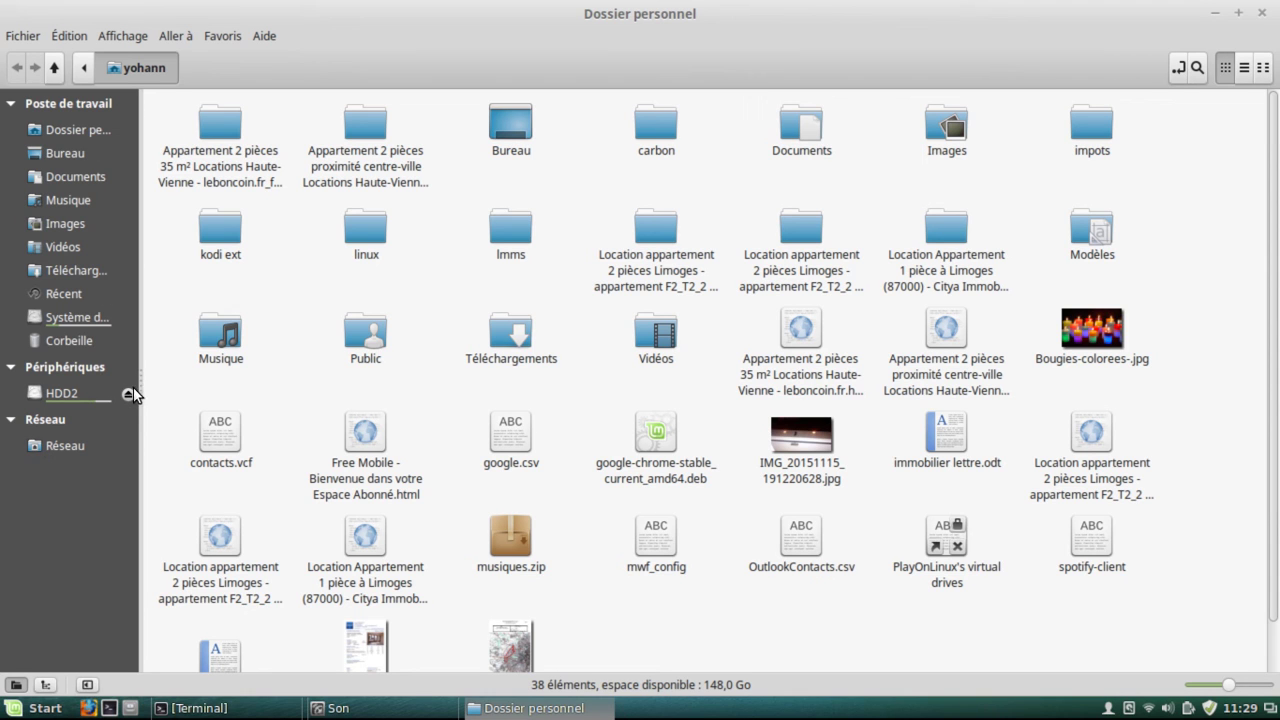
{"action": "left_click_drag", "start_coordinate": [140, 380], "coordinate": [192, 379]}
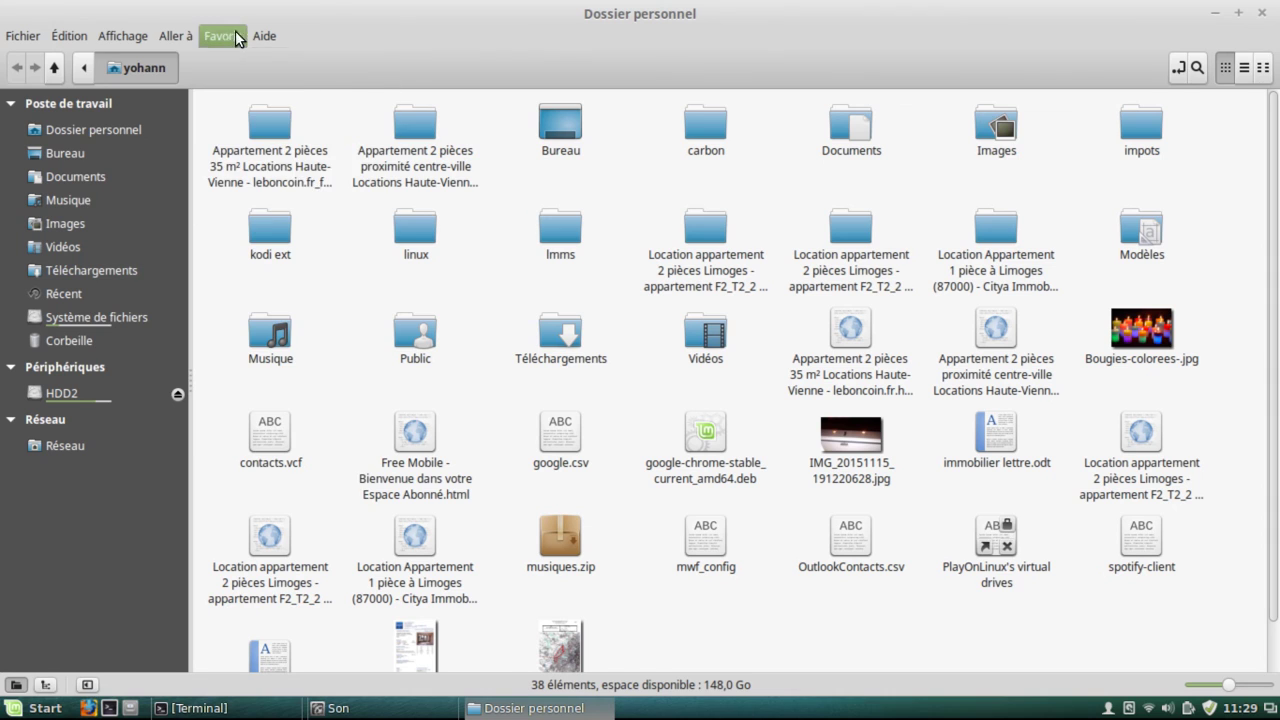
Step: Examine the Affichage options and list view of Dossier personnel, restoring the icon view before closing the window
{"action": "left_click", "coordinate": [130, 36]}
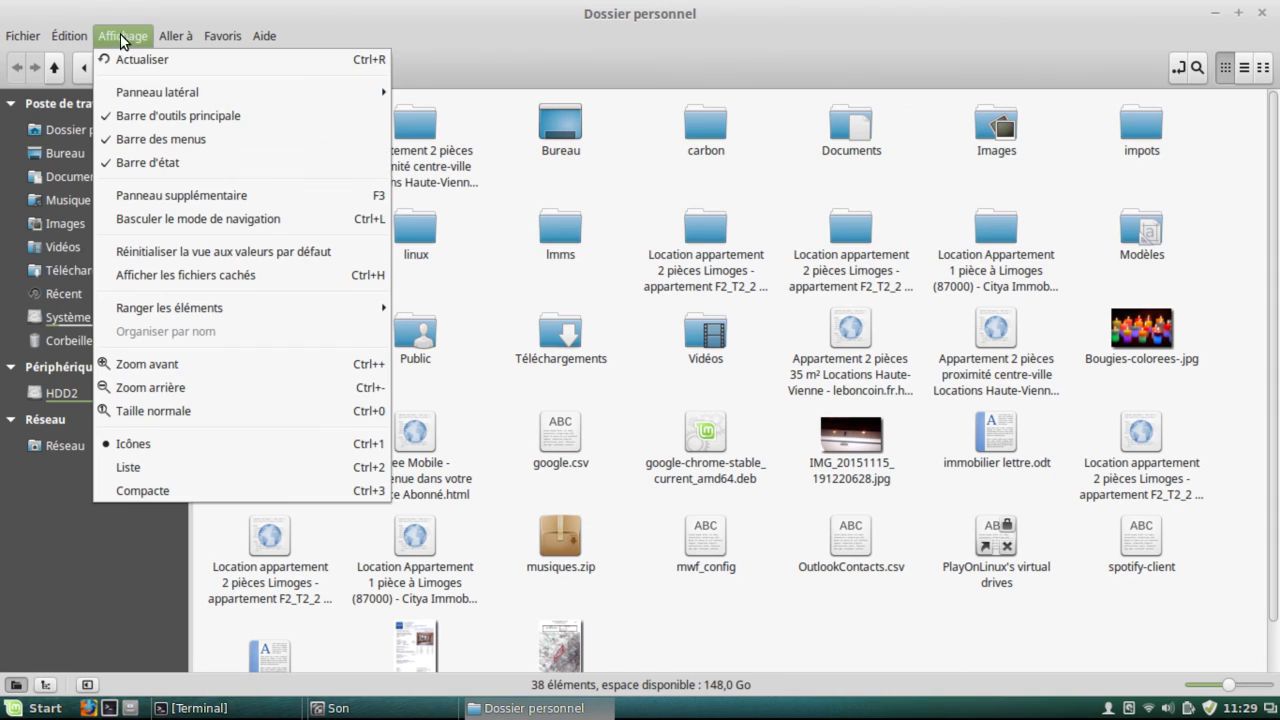
{"action": "left_click", "coordinate": [114, 592]}
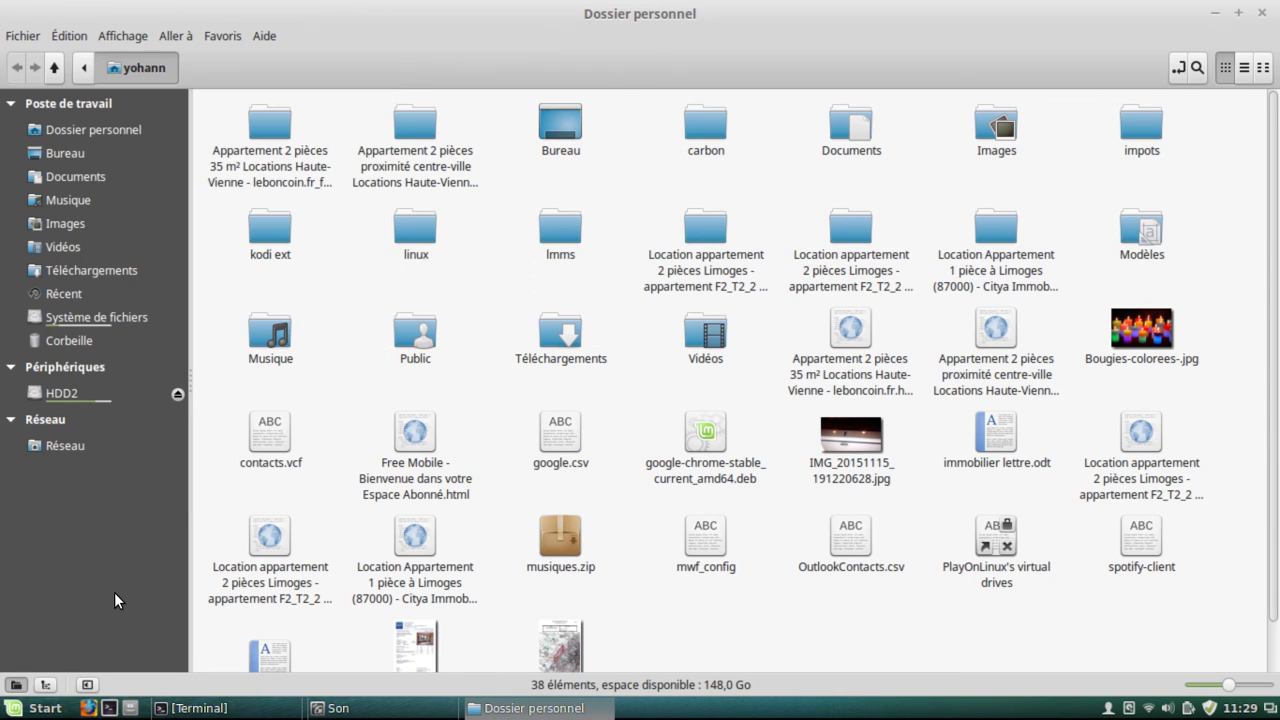
{"action": "left_click", "coordinate": [1244, 68]}
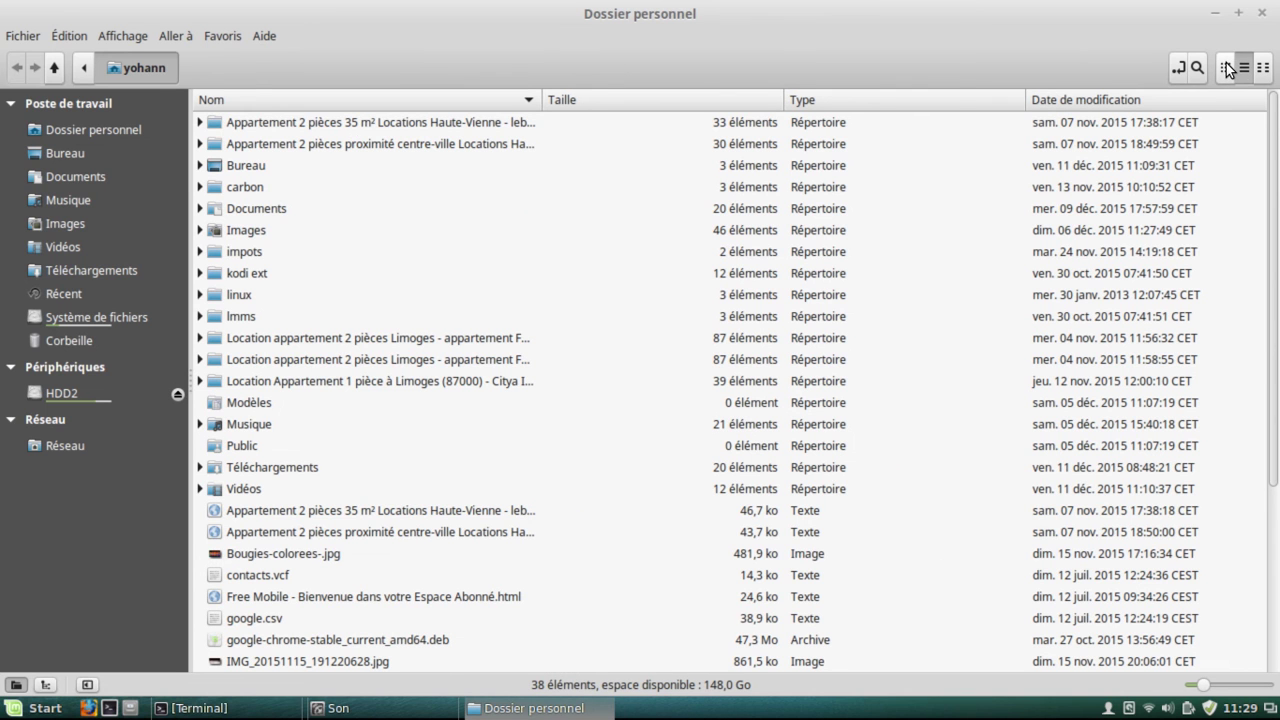
{"action": "left_click", "coordinate": [1228, 68]}
{"action": "left_click", "coordinate": [1271, 14]}
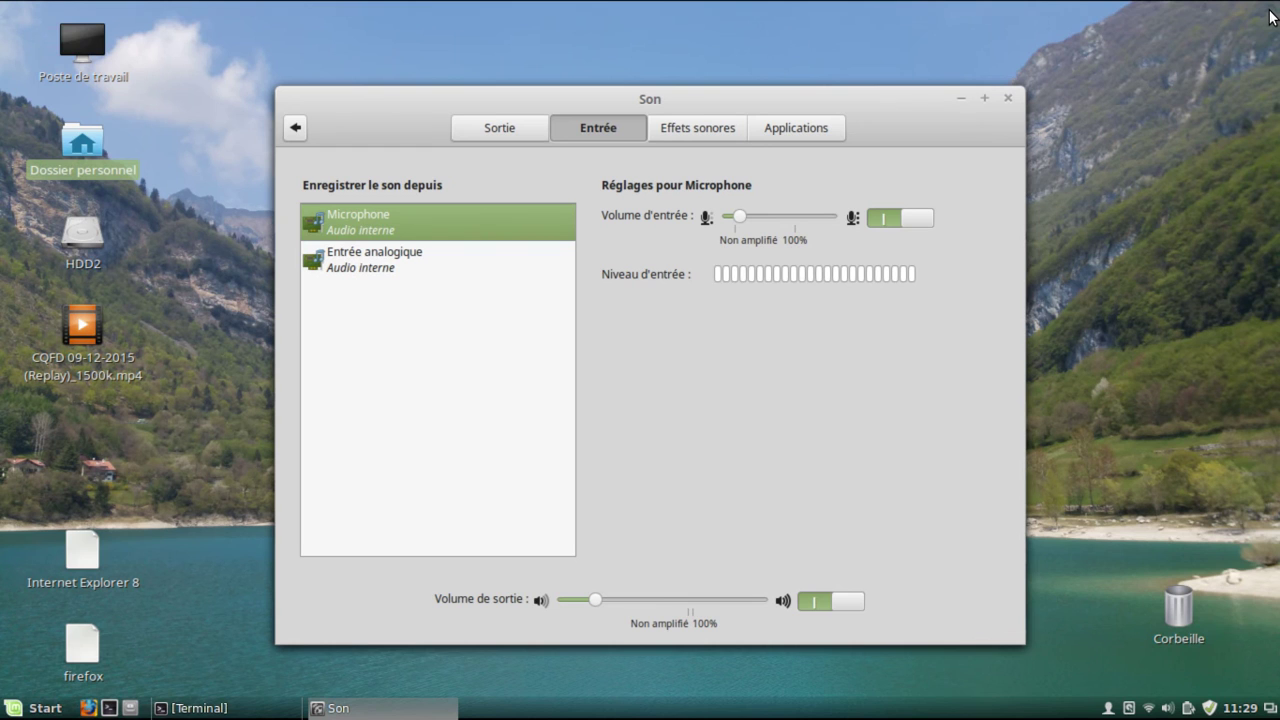
Step: Shift the Son window slightly and check the running processes and memory use in the terminal's htop session, minimizing the terminal when done
{"action": "left_click_drag", "start_coordinate": [902, 105], "coordinate": [887, 112]}
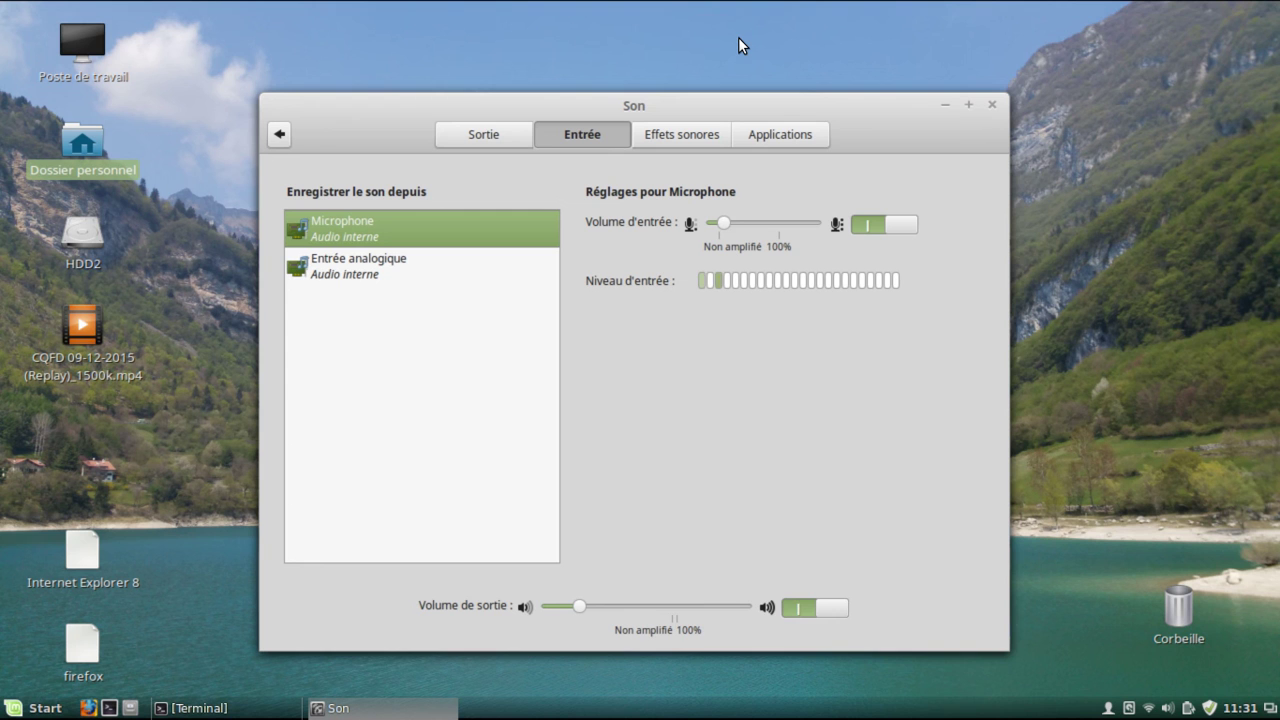
{"action": "left_click", "coordinate": [240, 701]}
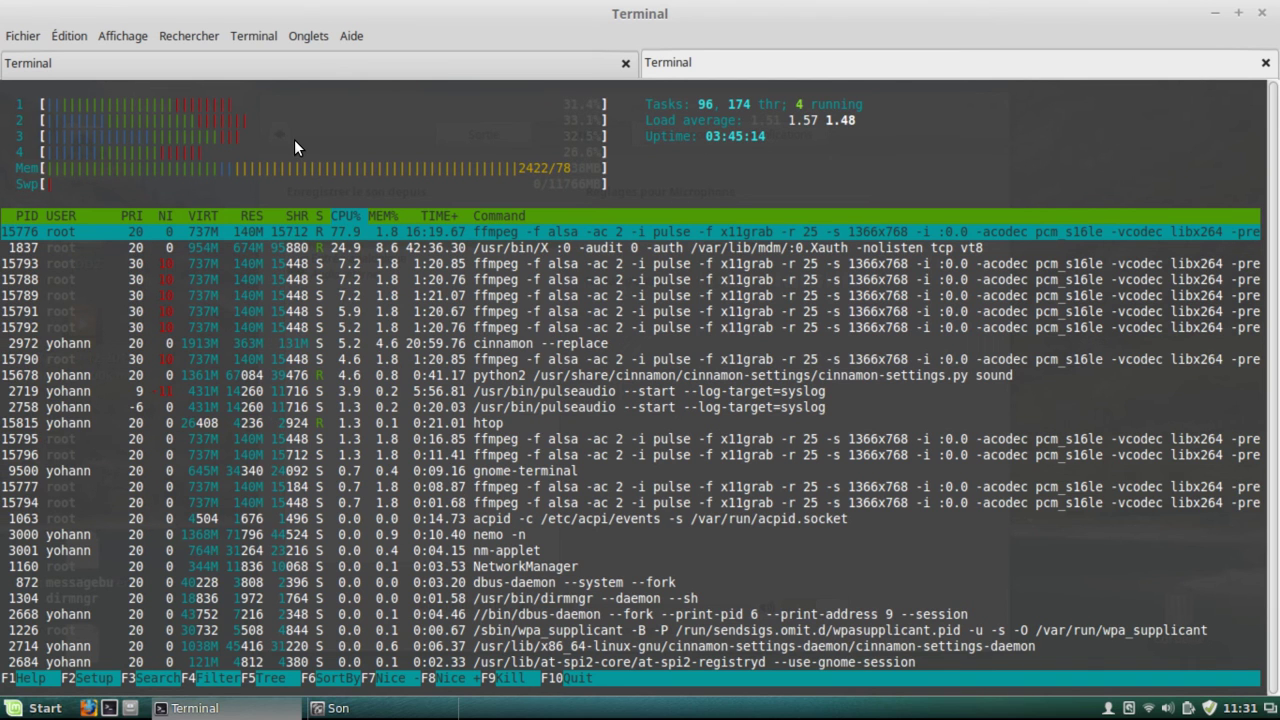
{"action": "left_click", "coordinate": [1213, 14]}
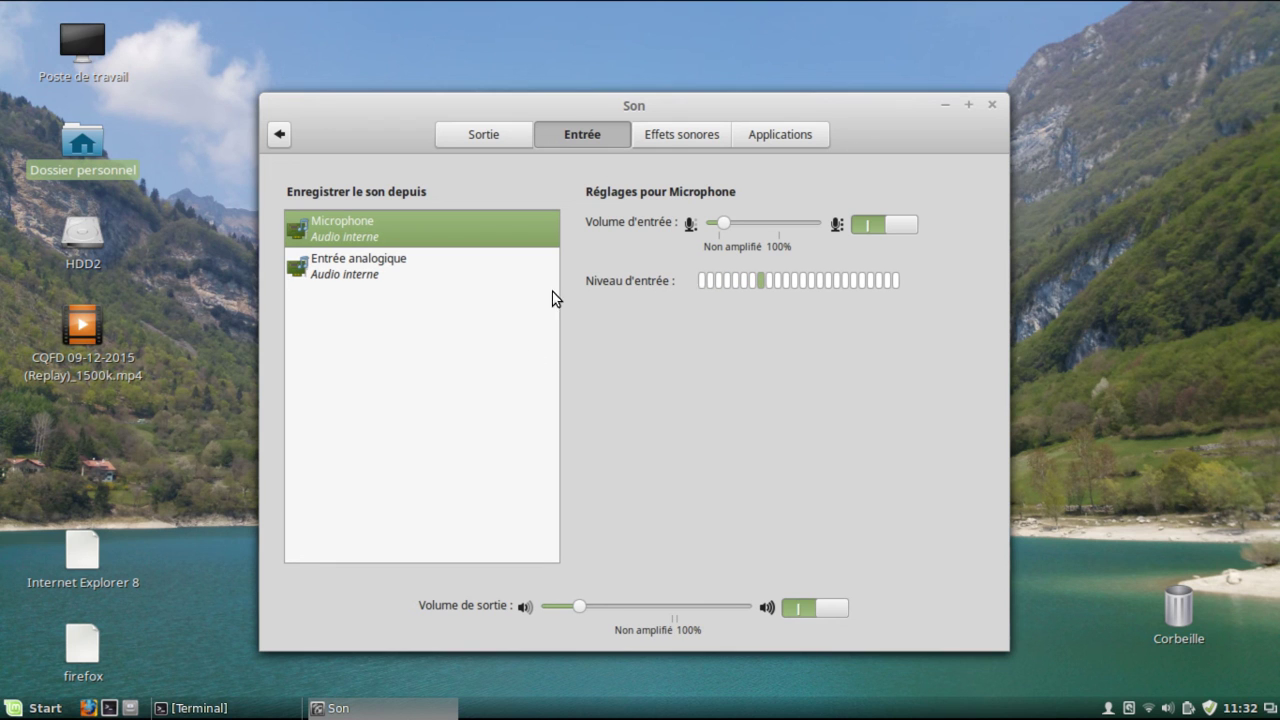
Step: Bring the terminal back up and view the ffmpeg recording output in its other session
{"action": "left_click", "coordinate": [192, 708]}
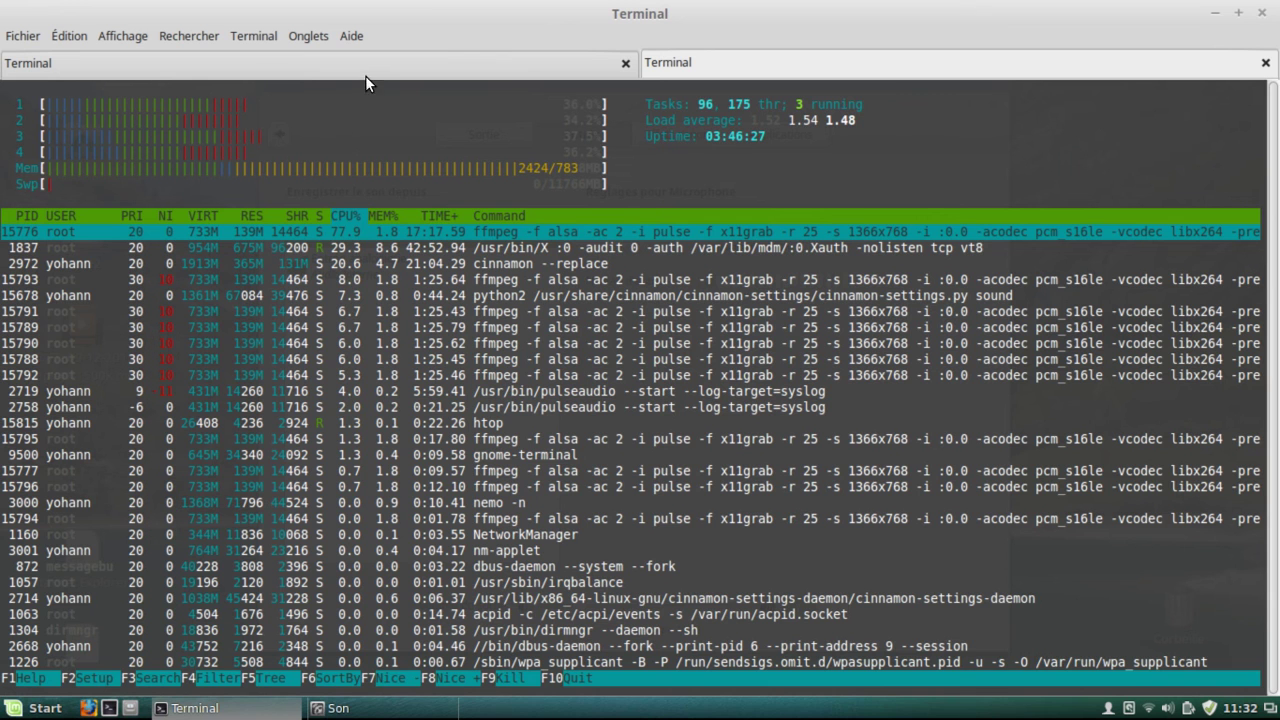
{"action": "left_click", "coordinate": [385, 63]}
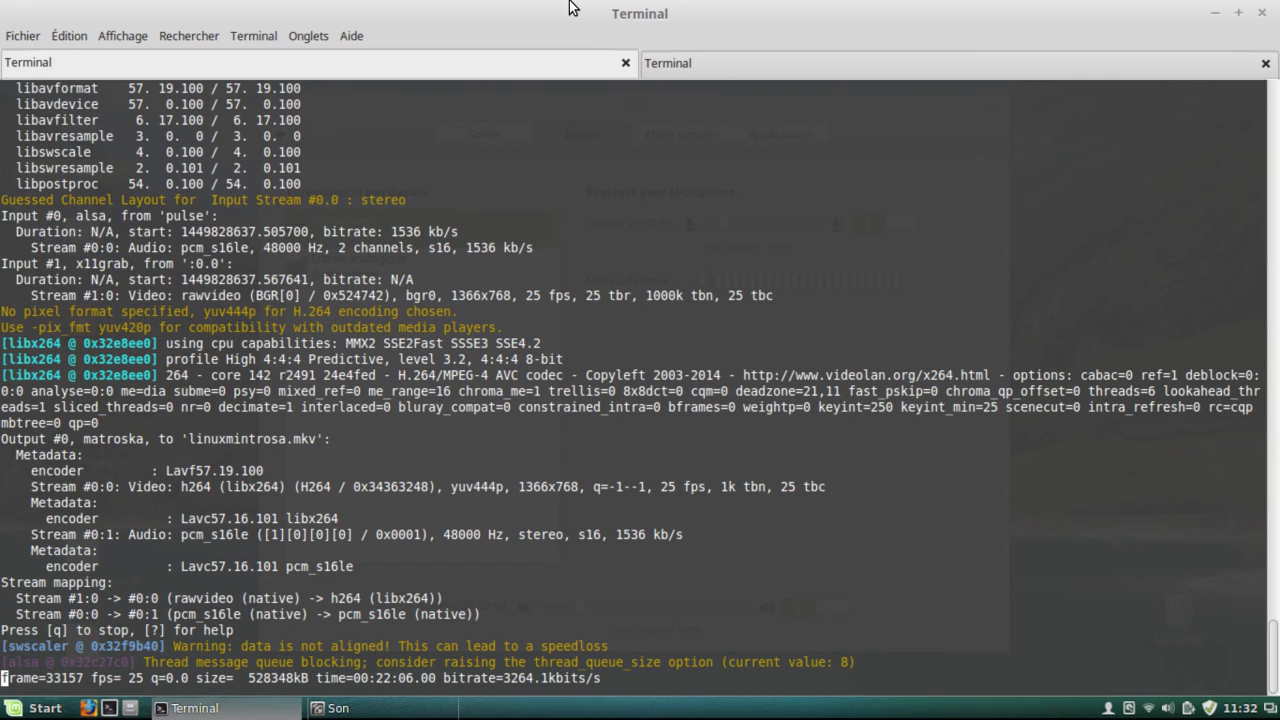